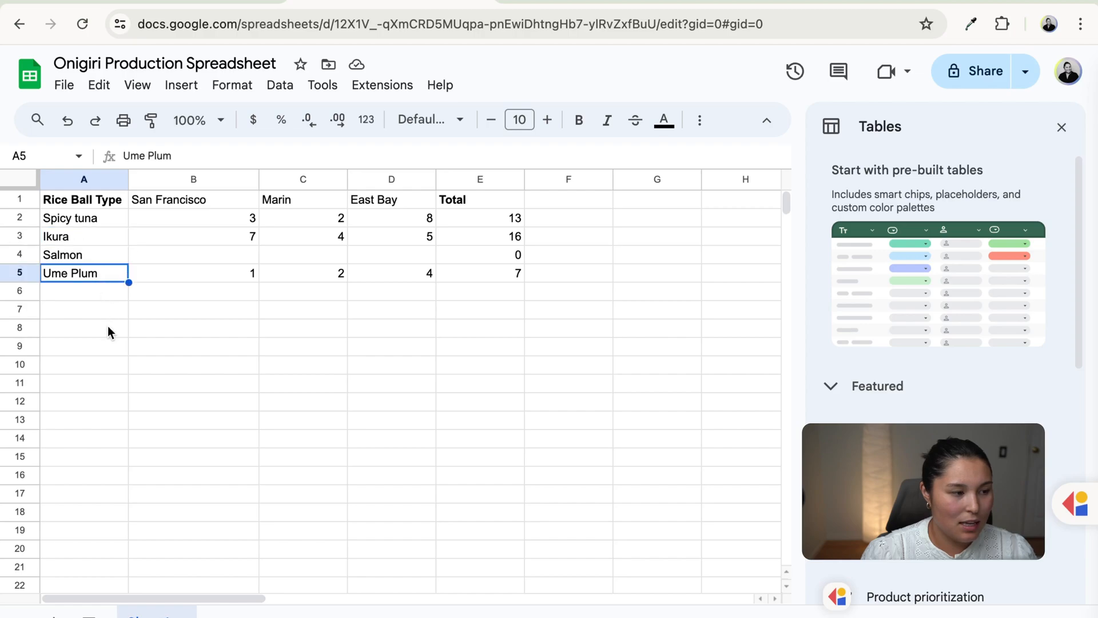
- Review the Onigiri production totals by selecting a table cell, then an empty cell
{"action": "left_click", "coordinate": [108, 325]}
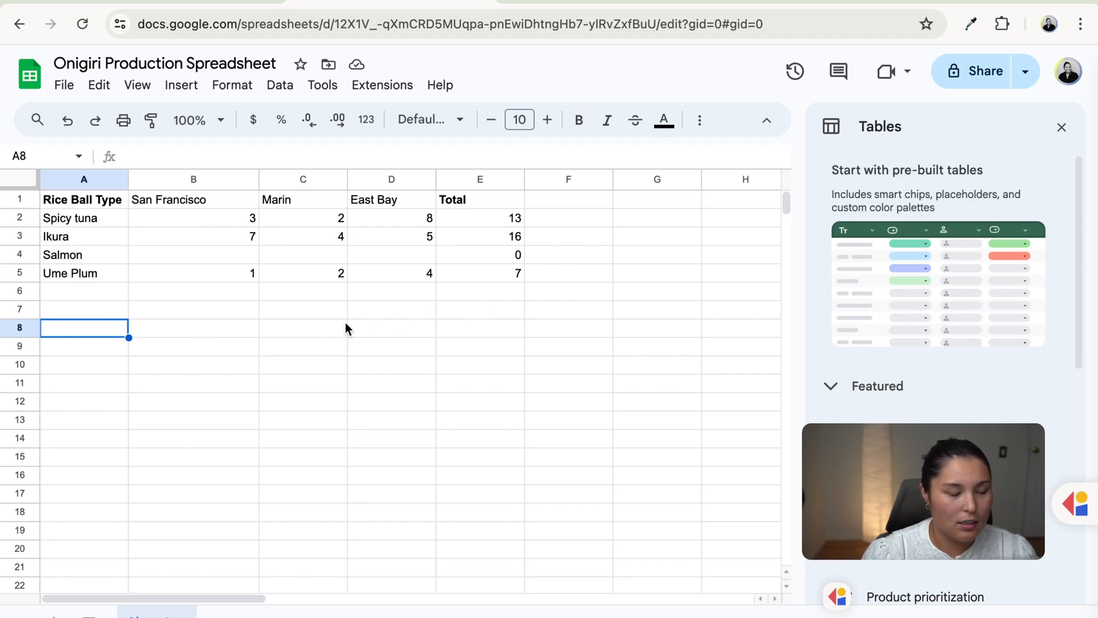
{"action": "left_click", "coordinate": [321, 343]}
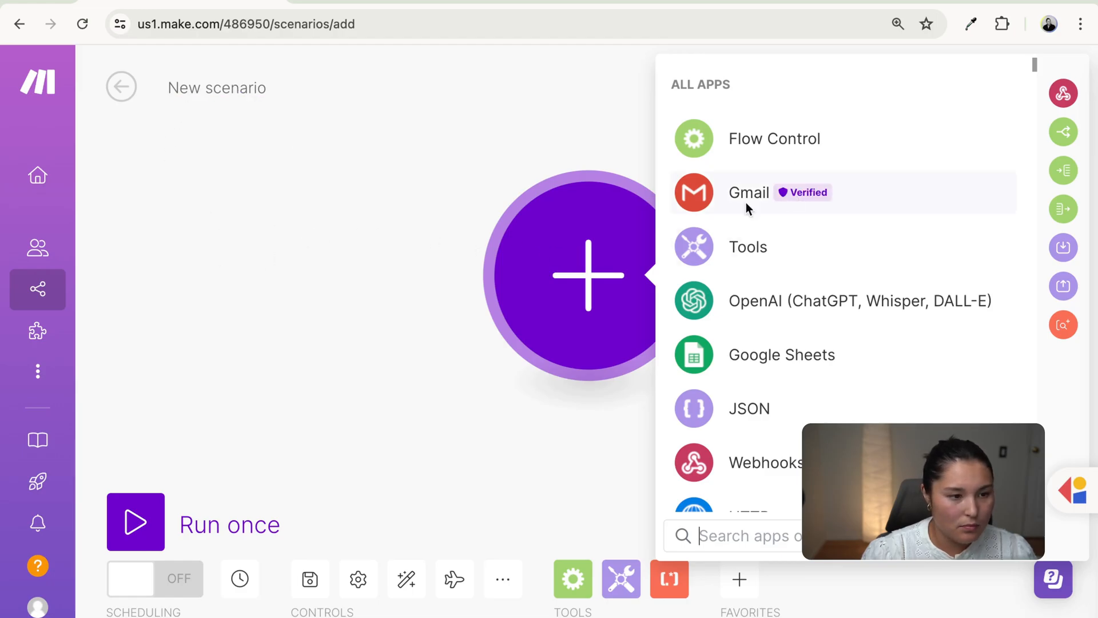
- Add a Gmail Watch Emails trigger using the existing Google connection
{"action": "left_click", "coordinate": [879, 196]}
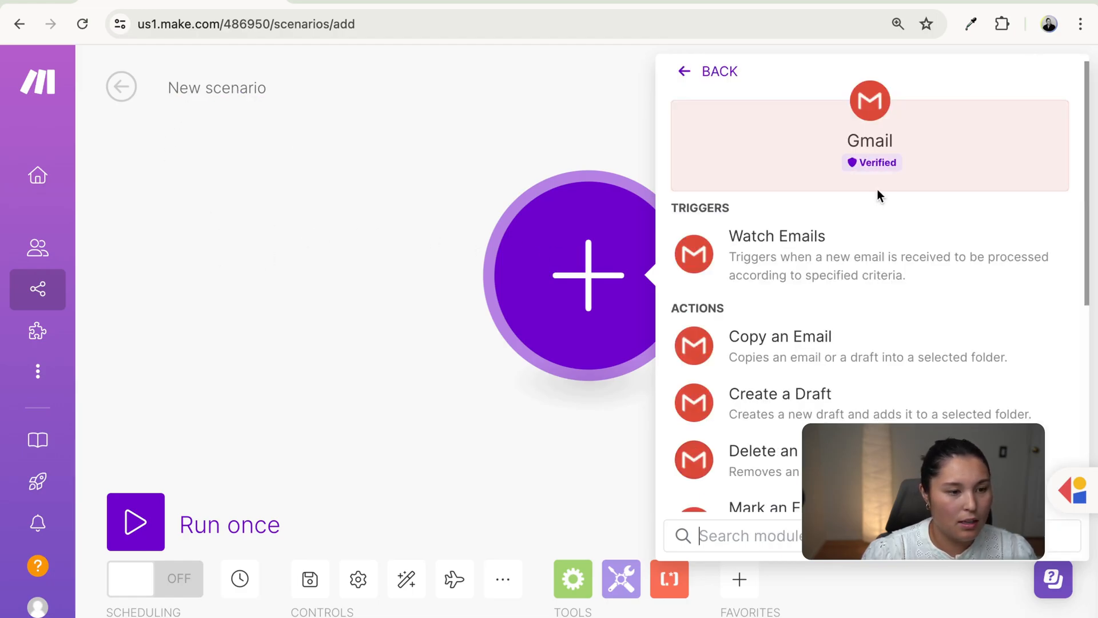
{"action": "left_click", "coordinate": [854, 263]}
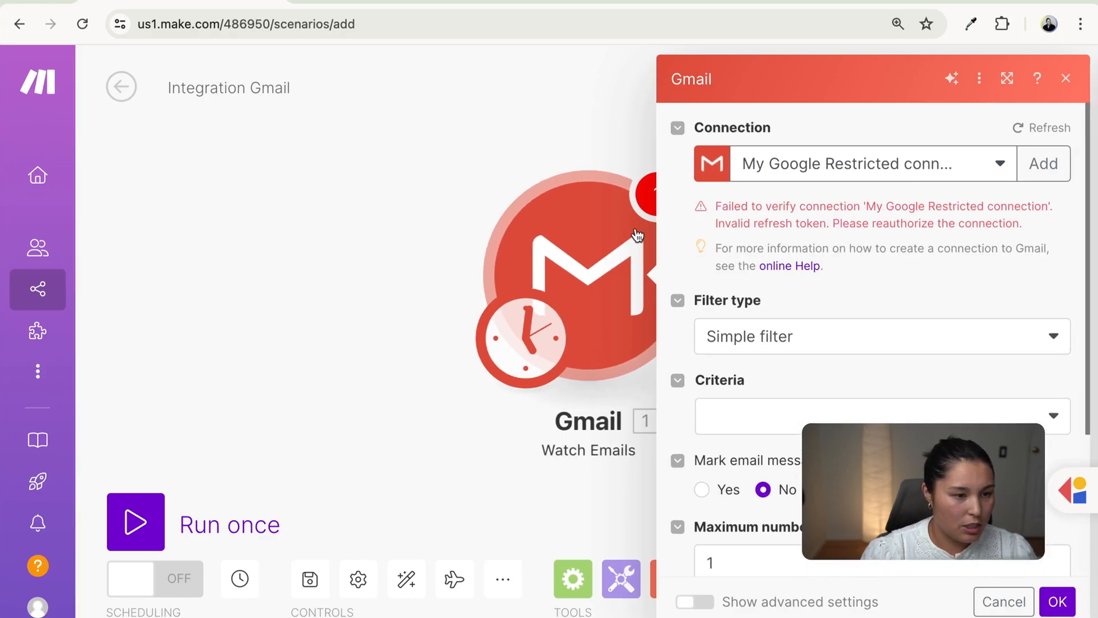
{"action": "left_click", "coordinate": [1002, 169]}
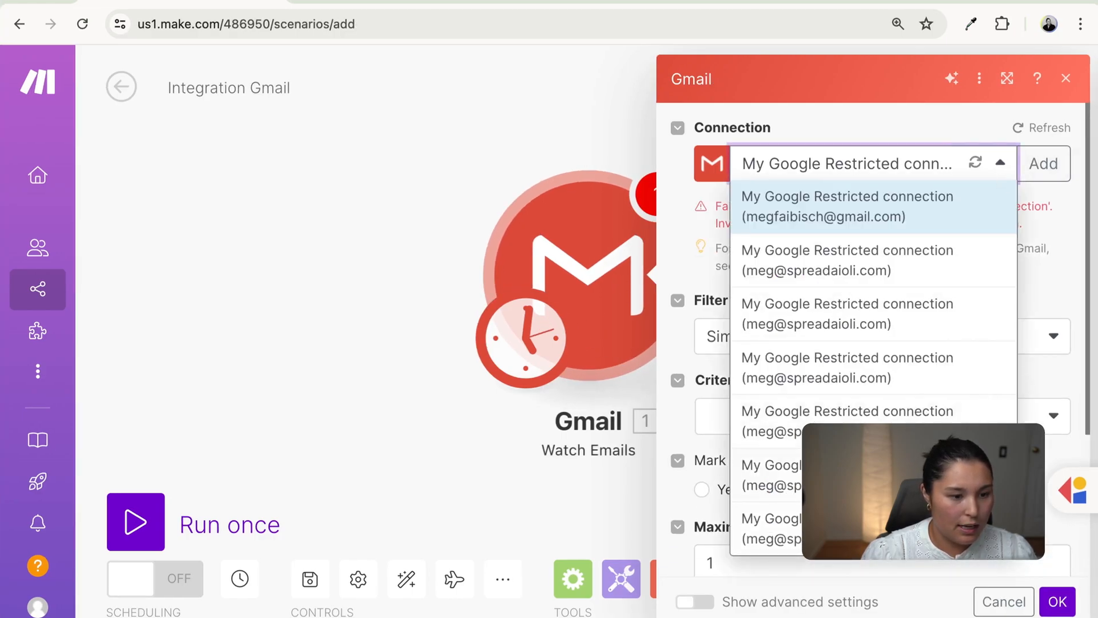
{"action": "left_click", "coordinate": [1001, 163]}
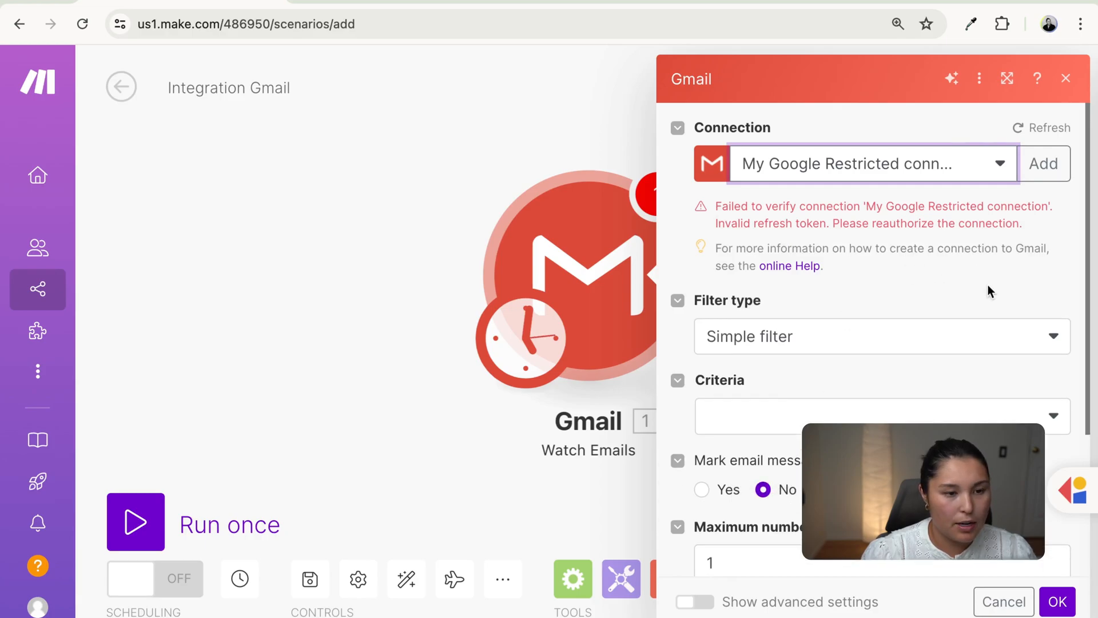
- Filter with Gmail query 'subject:rice ball order', mark emails read, and start from now on
{"action": "scroll", "coordinate": [987, 285], "scroll_direction": "down", "scroll_amount": 2}
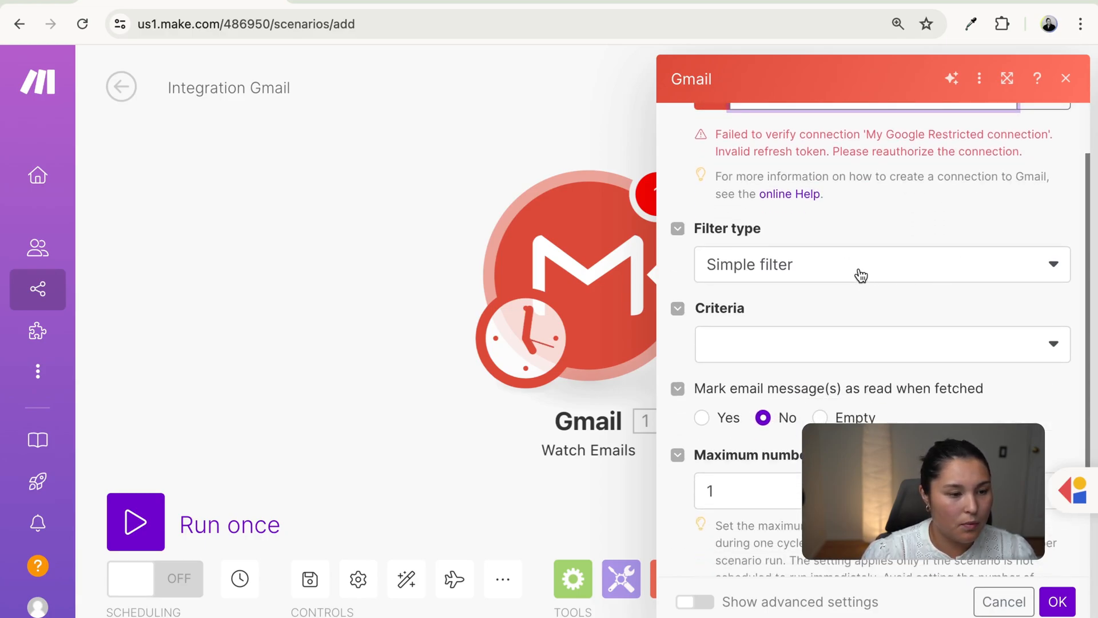
{"action": "left_click", "coordinate": [837, 277]}
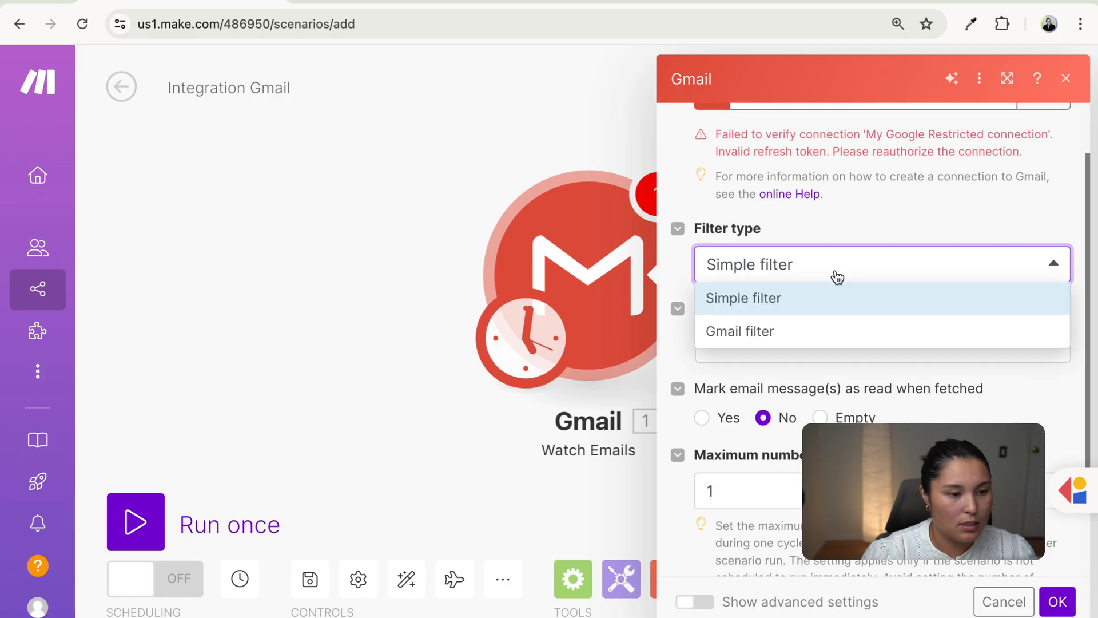
{"action": "left_click", "coordinate": [756, 333]}
{"action": "left_click", "coordinate": [737, 355]}
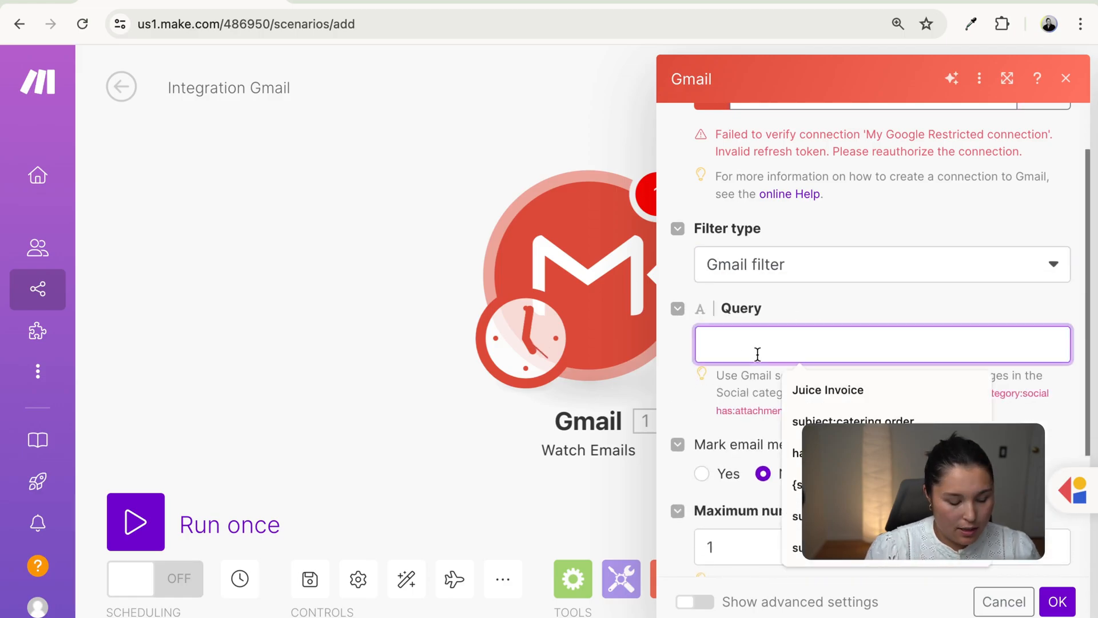
{"action": "type", "text": "subject:"}
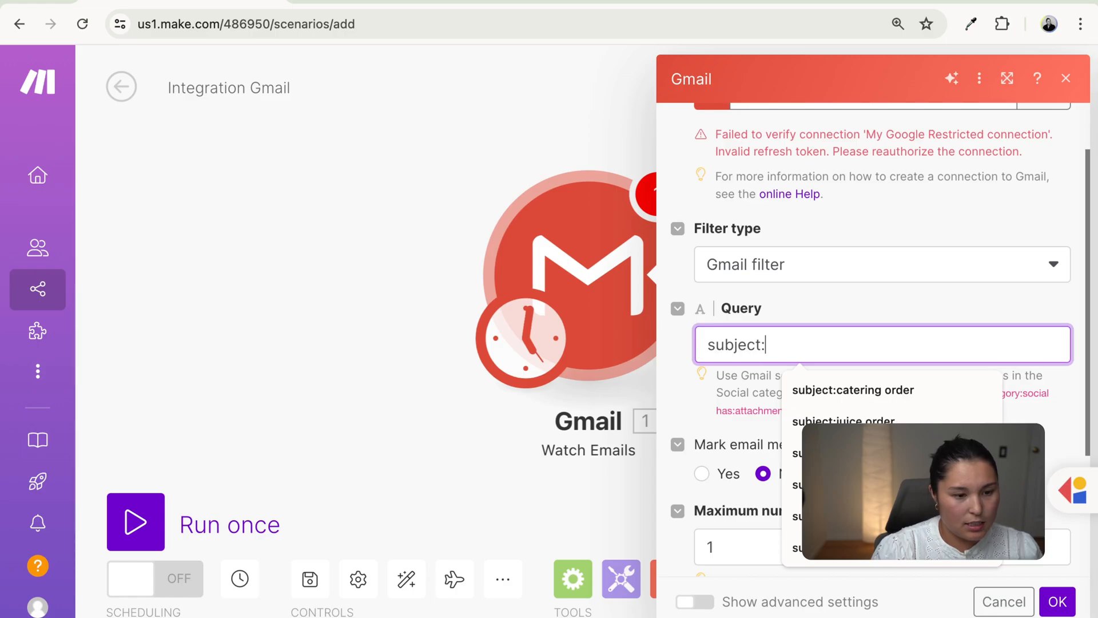
{"action": "type", "text": "ri"}
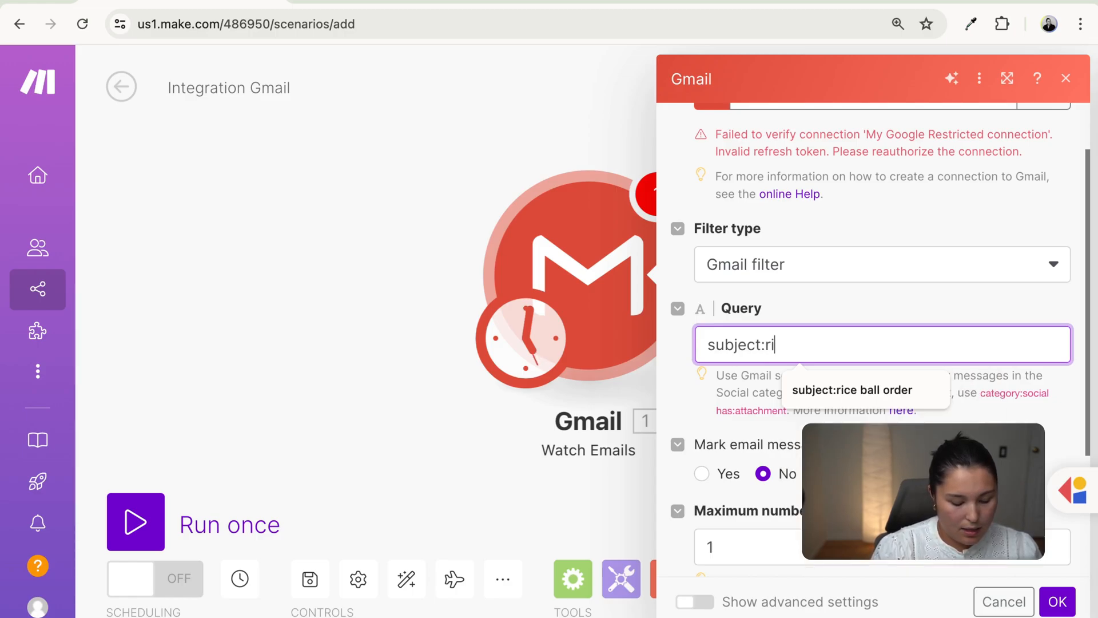
{"action": "type", "text": "ce ball order"}
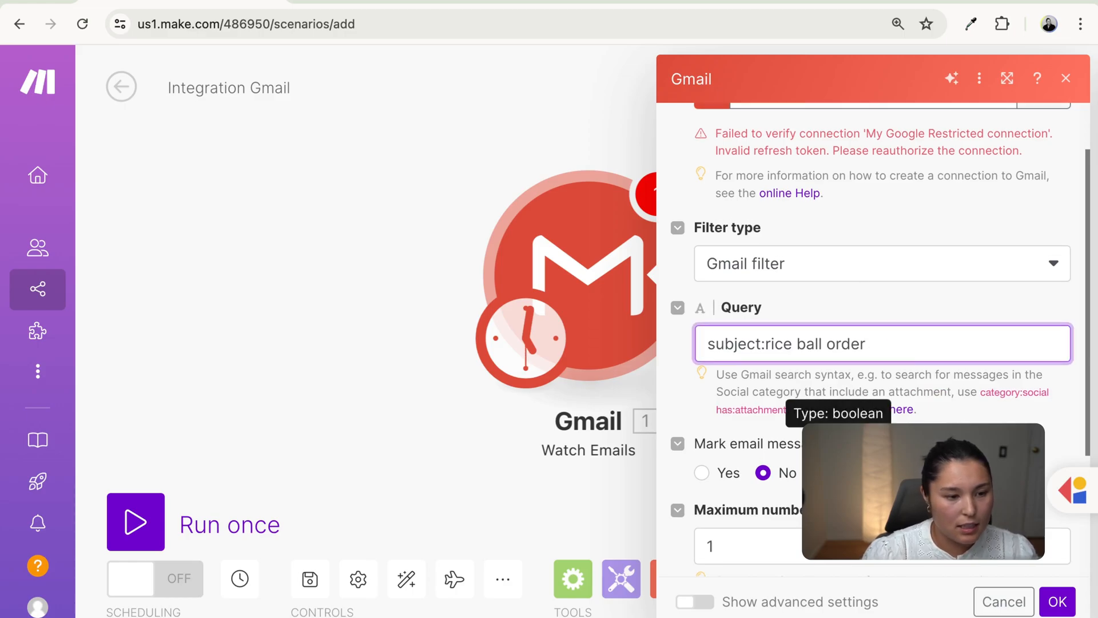
{"action": "scroll", "coordinate": [858, 423], "scroll_direction": "down", "scroll_amount": 3}
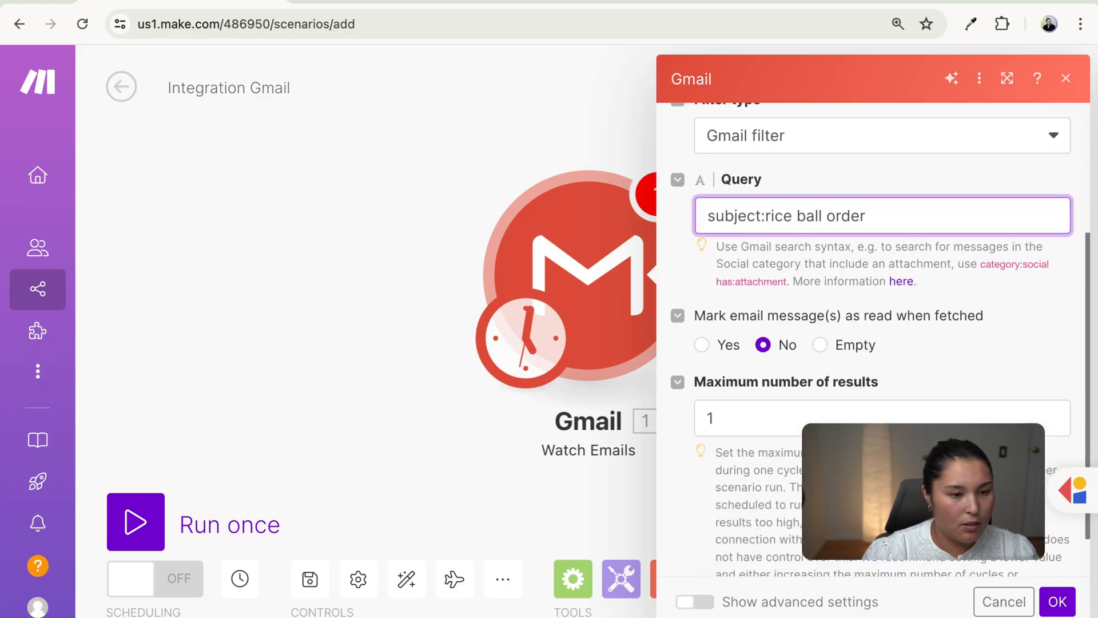
{"action": "left_click", "coordinate": [702, 345]}
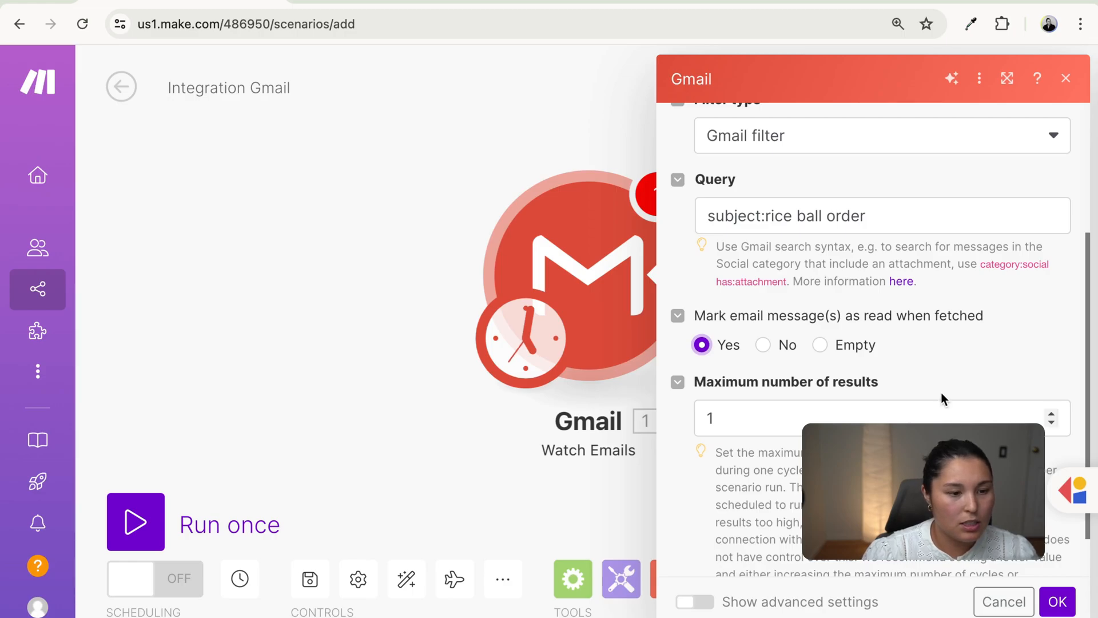
{"action": "scroll", "coordinate": [941, 397], "scroll_direction": "down", "scroll_amount": 1}
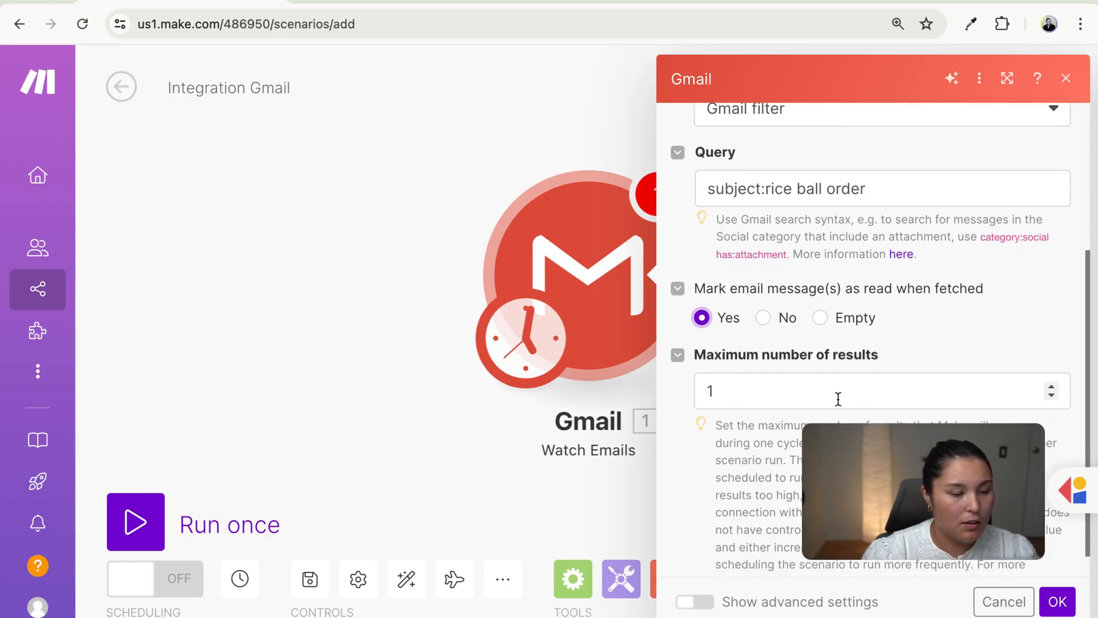
{"action": "scroll", "coordinate": [927, 469], "scroll_direction": "down", "scroll_amount": 1}
{"action": "left_click", "coordinate": [1072, 610]}
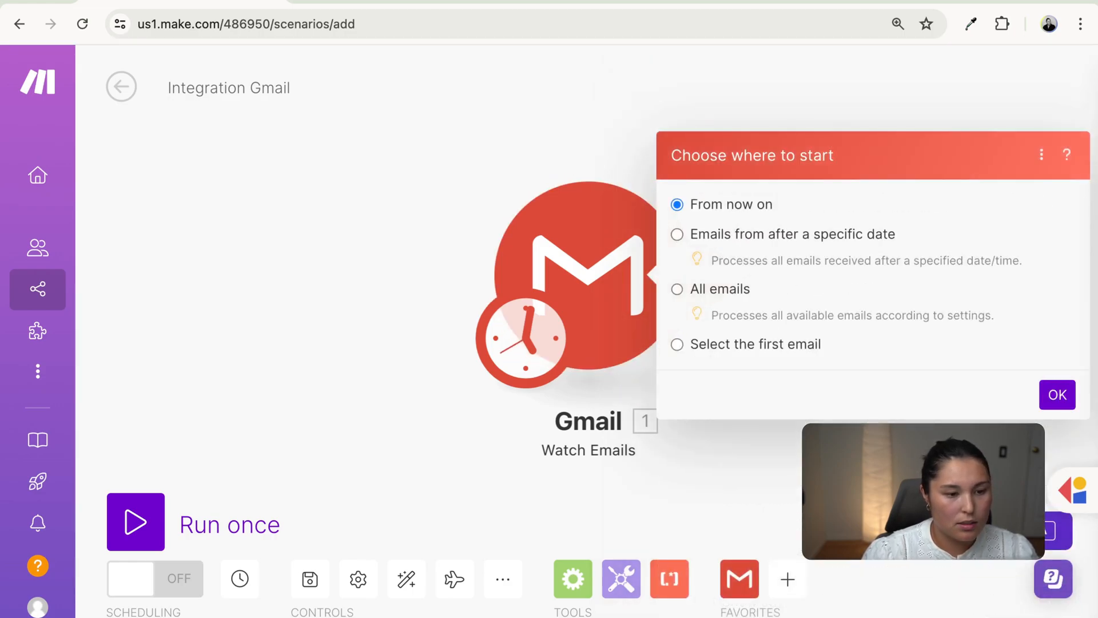
{"action": "left_click", "coordinate": [1059, 404]}
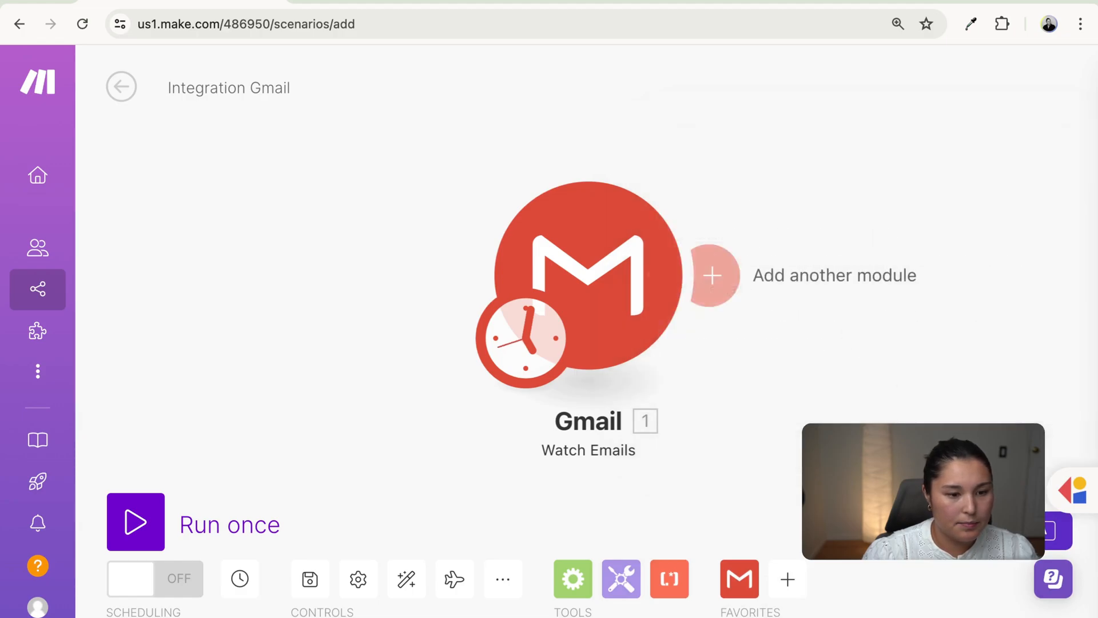
- Add a Gmail Iterate Attachments module sourced from Gmail [1] - Watch Emails
{"action": "left_click", "coordinate": [542, 277]}
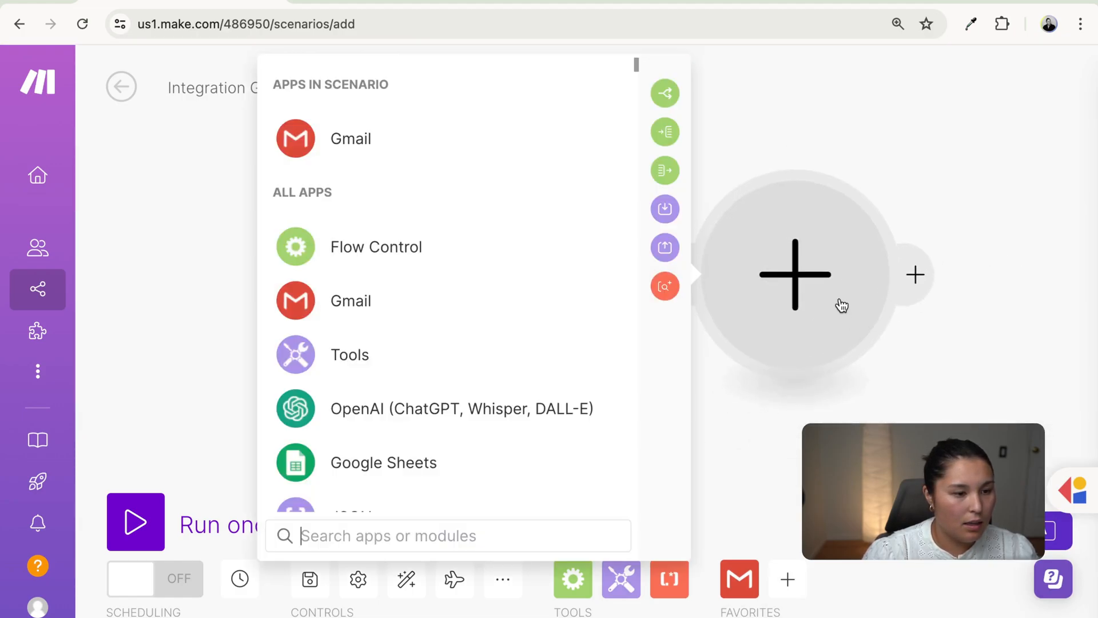
{"action": "left_click", "coordinate": [454, 135]}
{"action": "scroll", "coordinate": [534, 402], "scroll_direction": "down", "scroll_amount": 5}
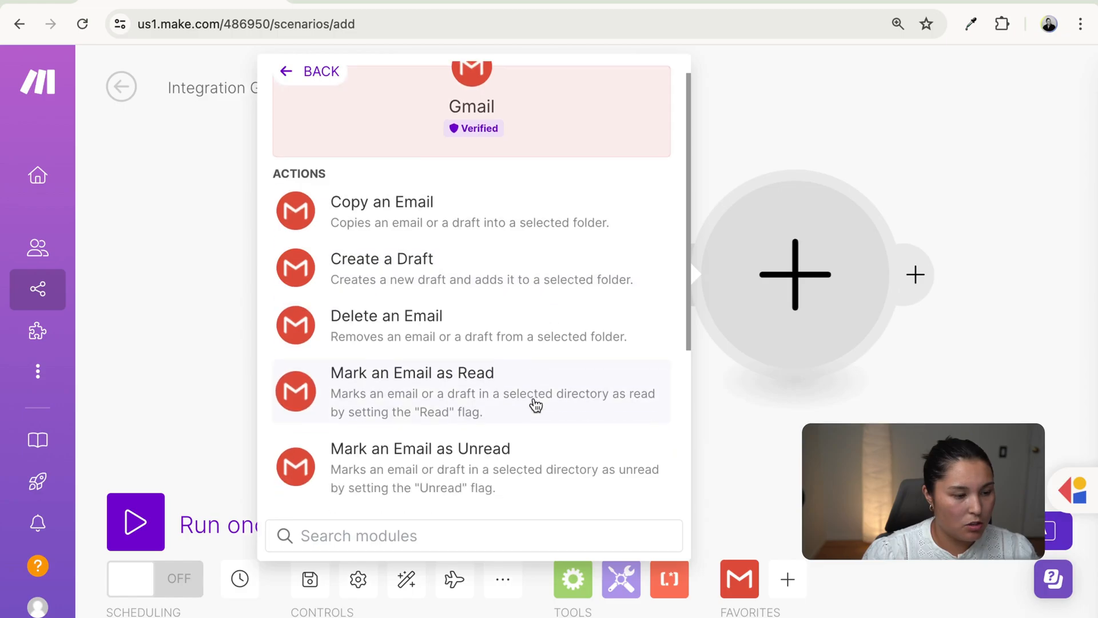
{"action": "left_click", "coordinate": [446, 485]}
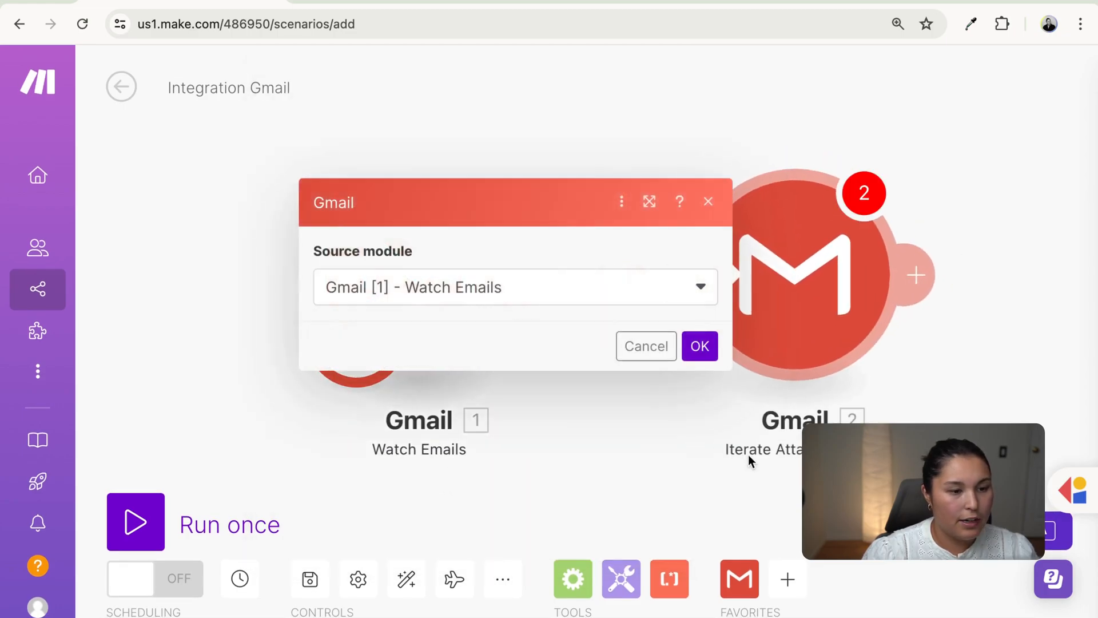
{"action": "left_click", "coordinate": [703, 354]}
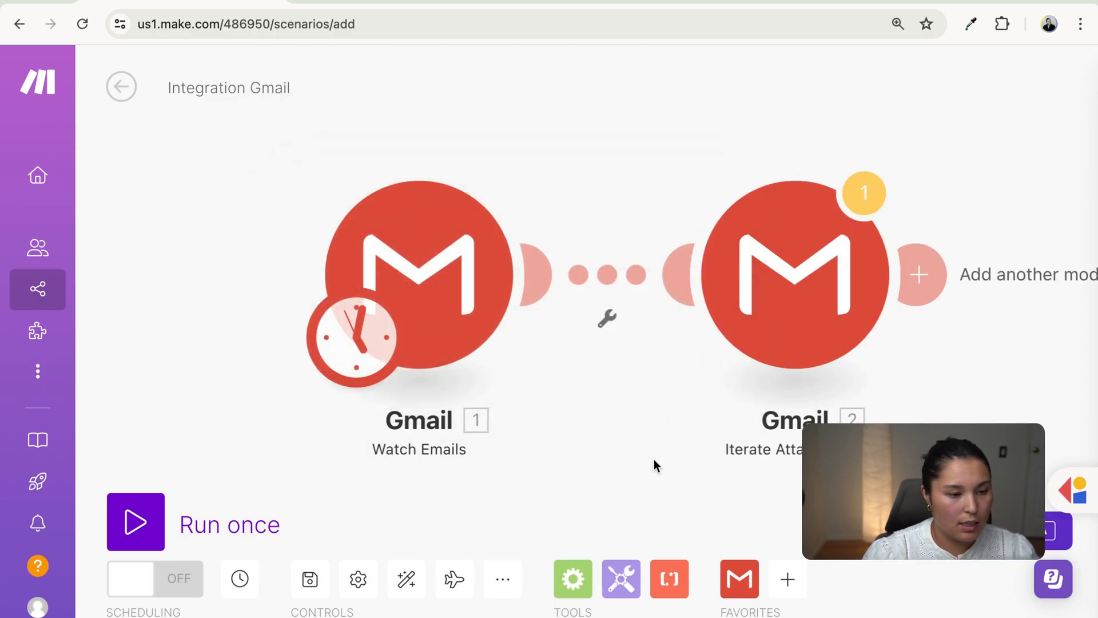
{"action": "left_click_drag", "start_coordinate": [653, 459], "coordinate": [352, 459]}
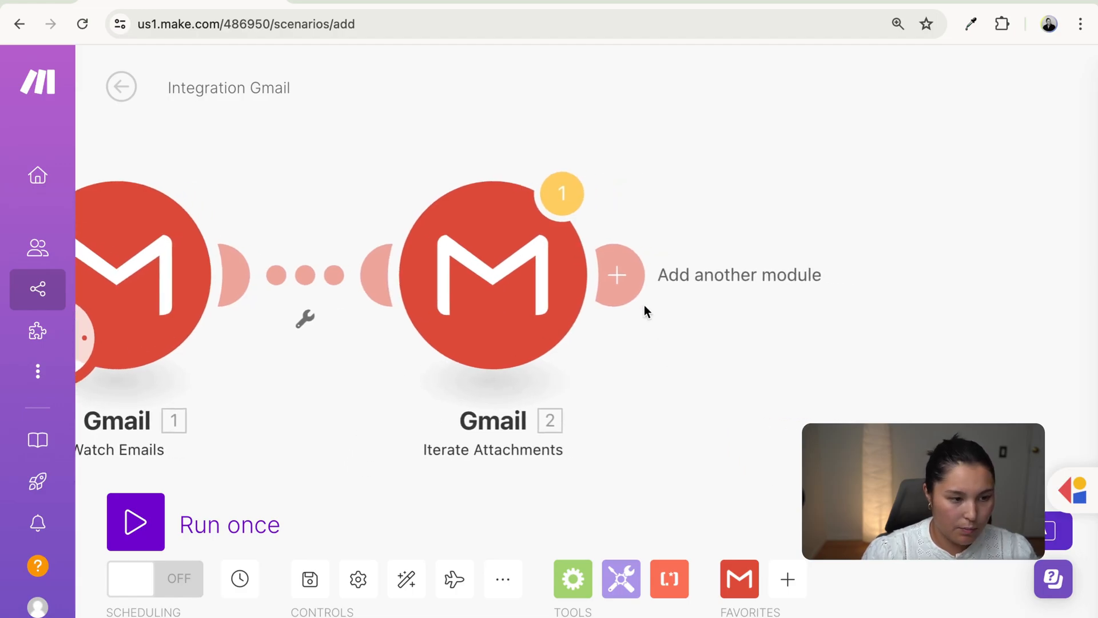
{"action": "left_click", "coordinate": [620, 280]}
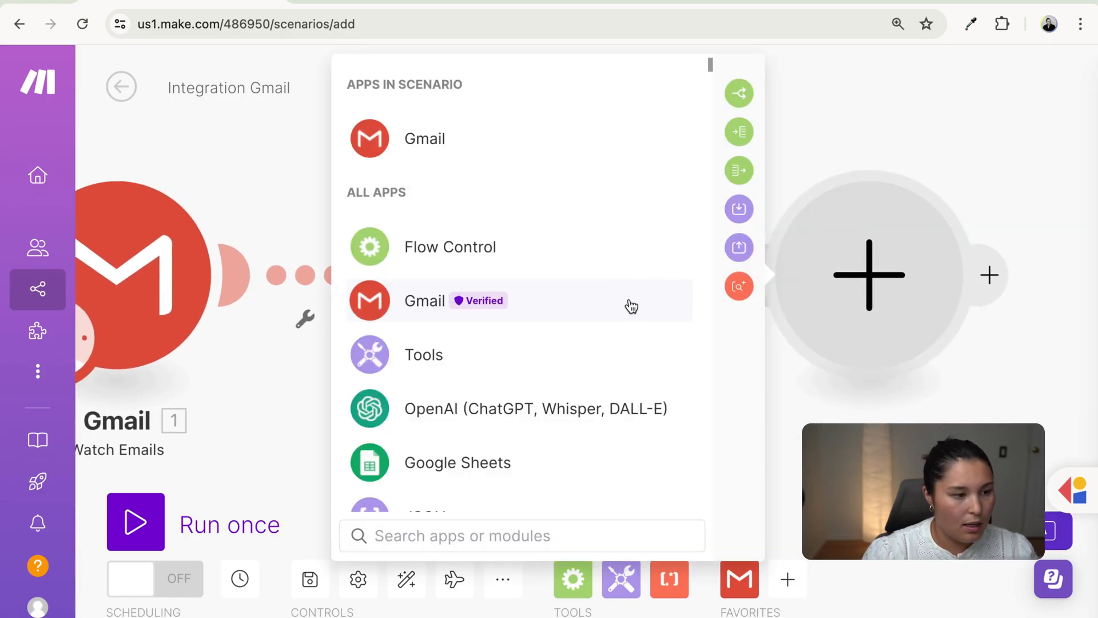
- Search 'pdf' and add a PDF.co Convert from PDF module
{"action": "scroll", "coordinate": [632, 307], "scroll_direction": "down", "scroll_amount": 6}
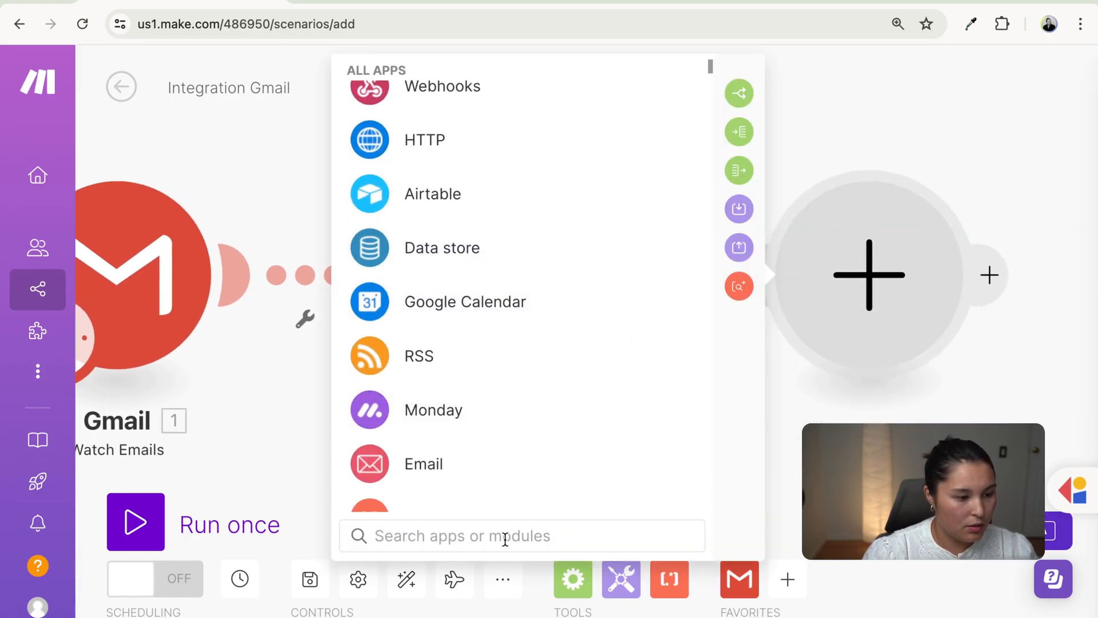
{"action": "type", "text": "pdf"}
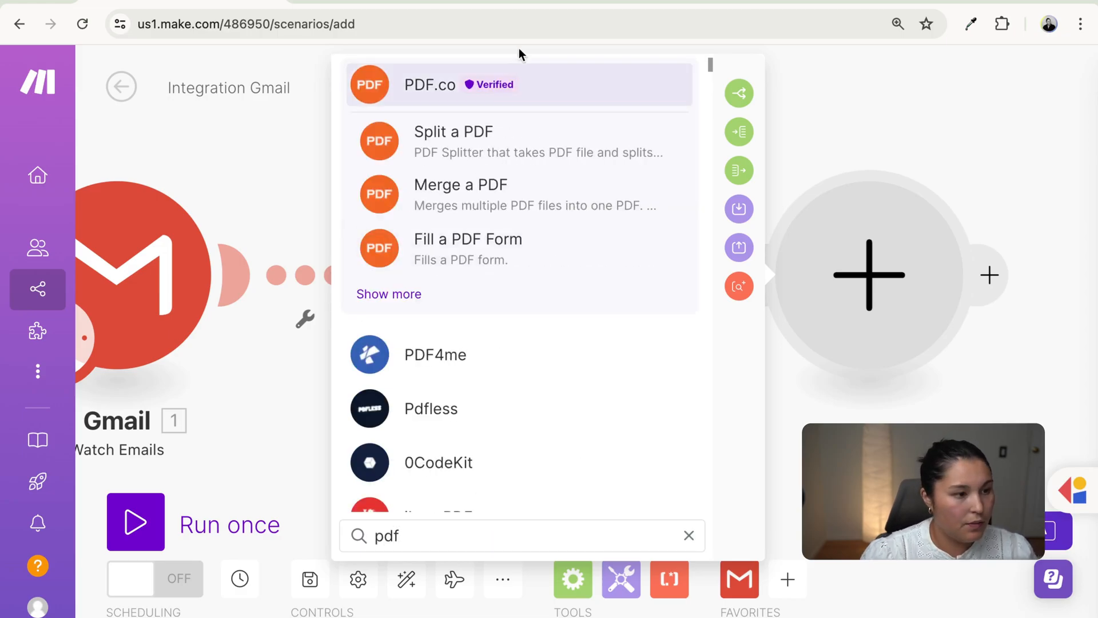
{"action": "left_click", "coordinate": [520, 83]}
{"action": "left_click", "coordinate": [532, 255]}
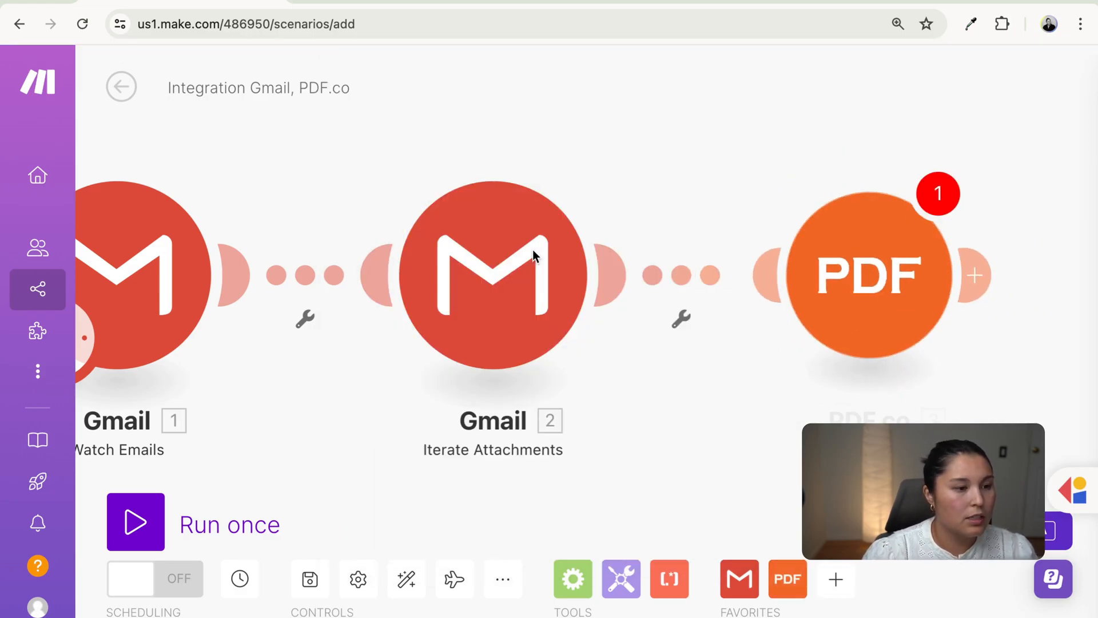
- Set the PDF.co module to Sync execution with JSON Output export and save it
{"action": "scroll", "coordinate": [559, 380], "scroll_direction": "down", "scroll_amount": 1}
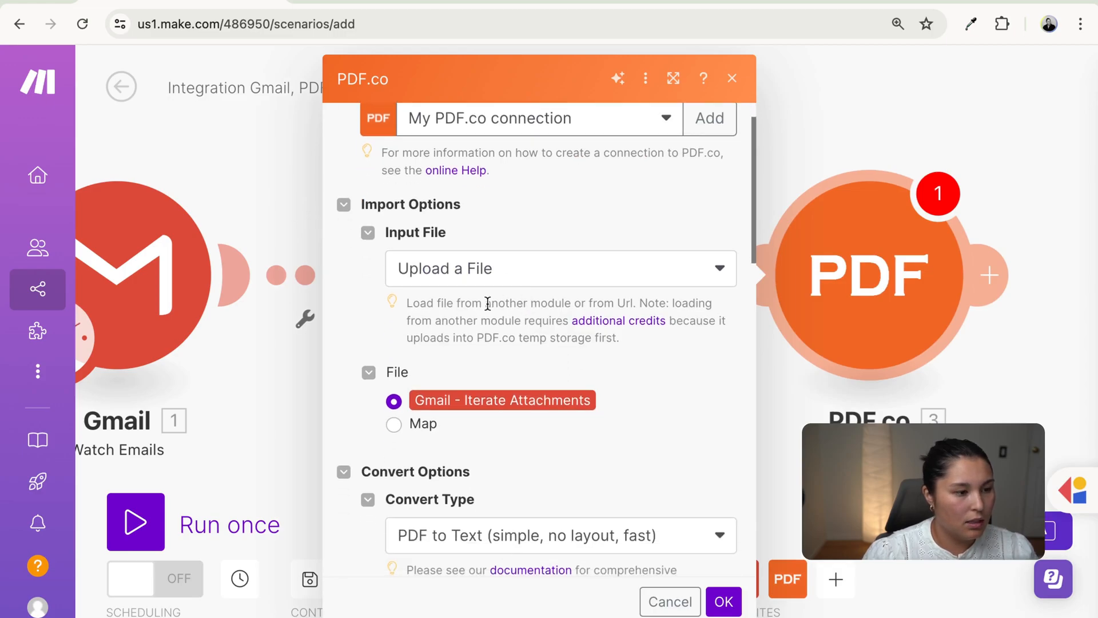
{"action": "scroll", "coordinate": [488, 307], "scroll_direction": "down", "scroll_amount": 3}
{"action": "scroll", "coordinate": [488, 307], "scroll_direction": "down", "scroll_amount": 9}
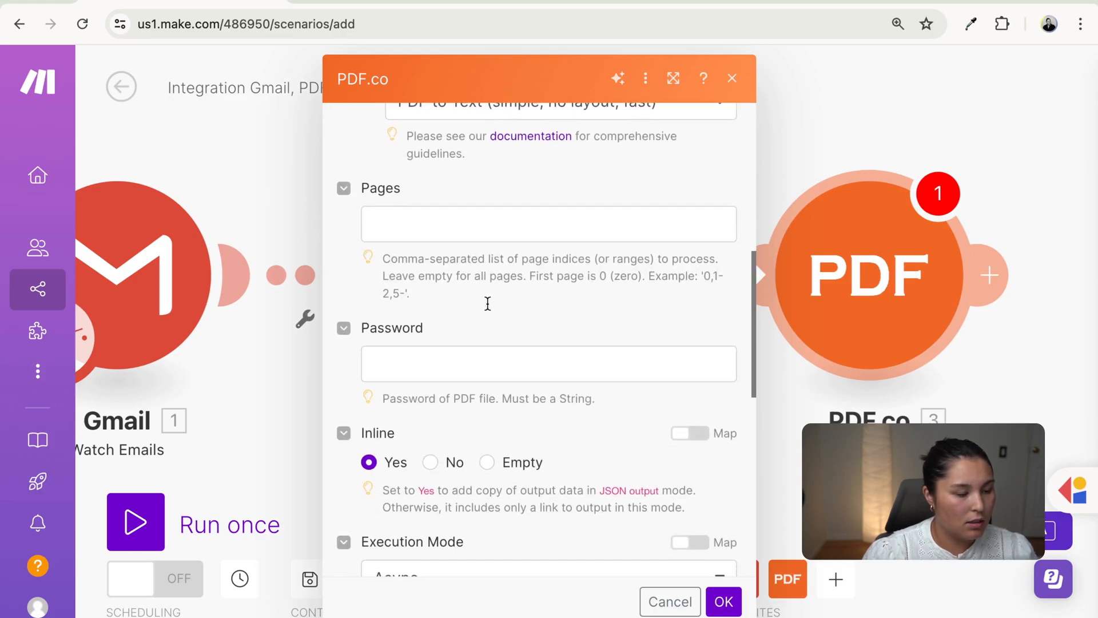
{"action": "left_click", "coordinate": [465, 310]}
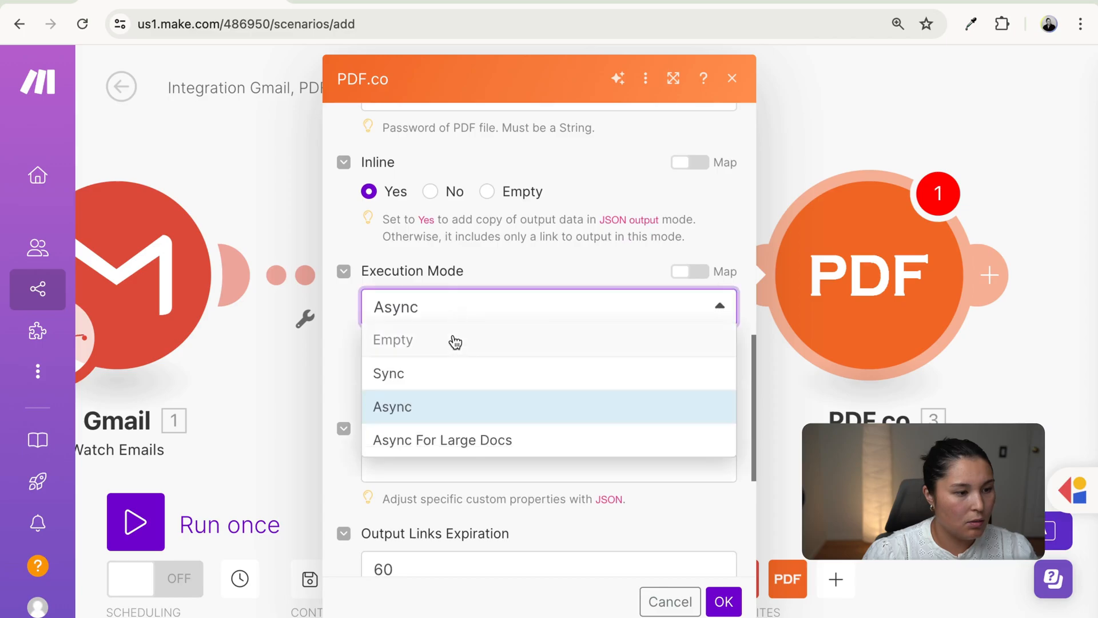
{"action": "left_click", "coordinate": [434, 373]}
{"action": "scroll", "coordinate": [505, 453], "scroll_direction": "down", "scroll_amount": 5}
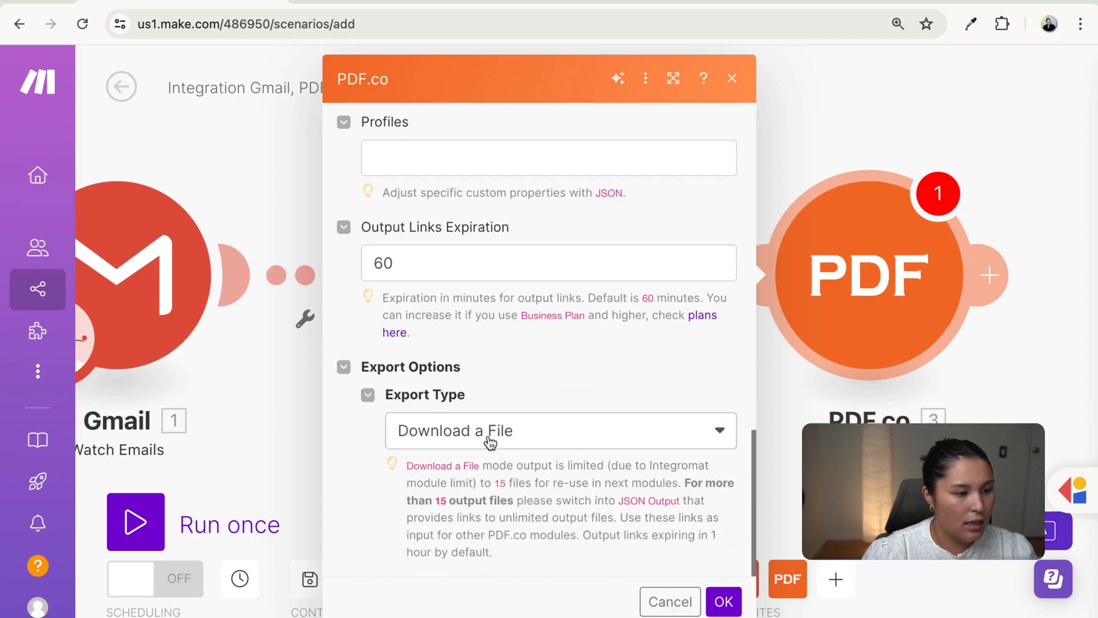
{"action": "left_click", "coordinate": [490, 442]}
{"action": "left_click", "coordinate": [478, 469]}
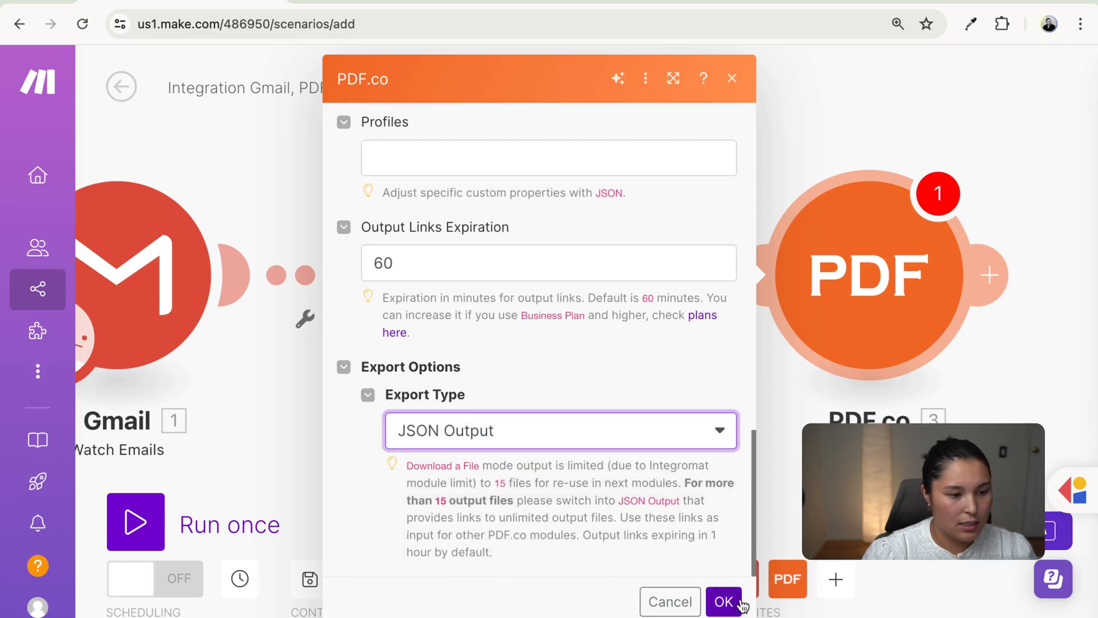
{"action": "left_click", "coordinate": [725, 606]}
{"action": "left_click_drag", "start_coordinate": [785, 520], "coordinate": [338, 531]}
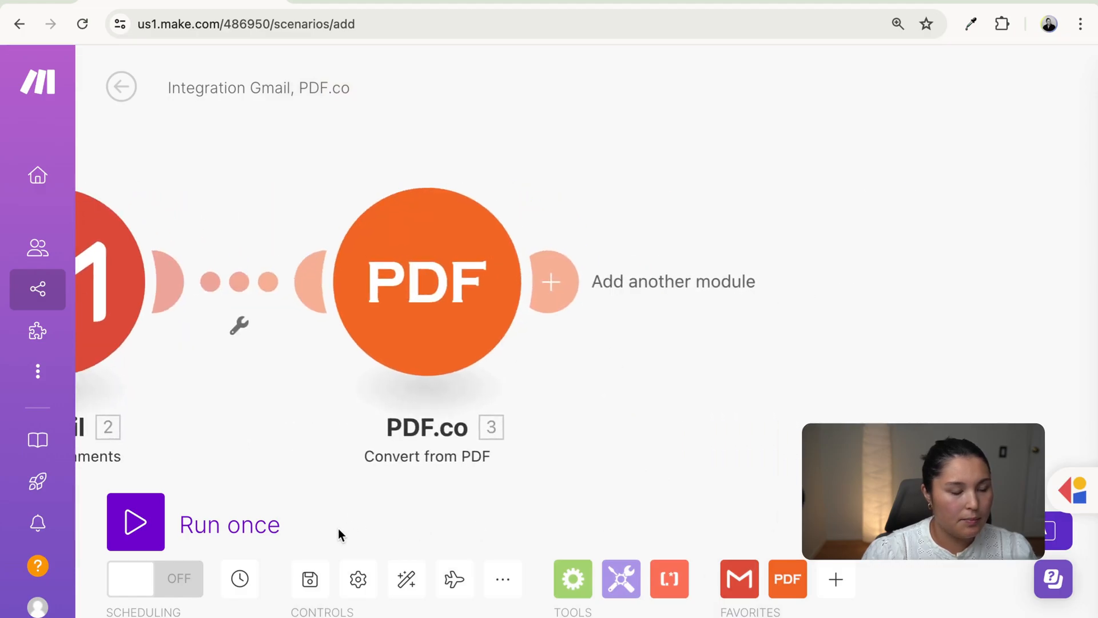
{"action": "left_click", "coordinate": [568, 279]}
- Add an OpenAI Create a Completion module using the gpt-4o model
{"action": "scroll", "coordinate": [473, 385], "scroll_direction": "down", "scroll_amount": 3}
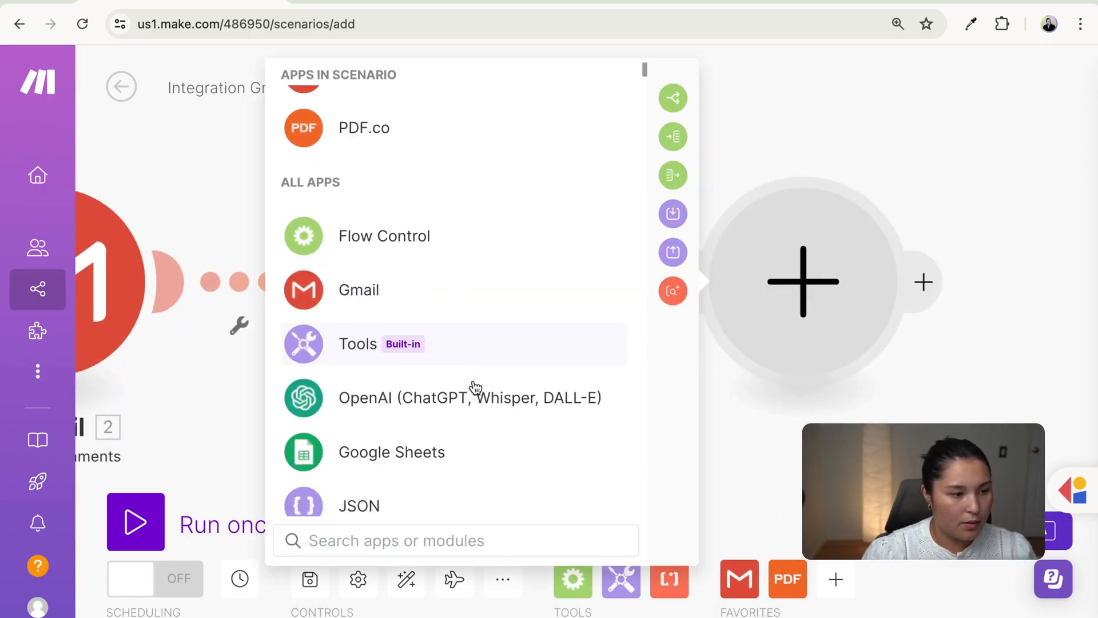
{"action": "left_click", "coordinate": [454, 332]}
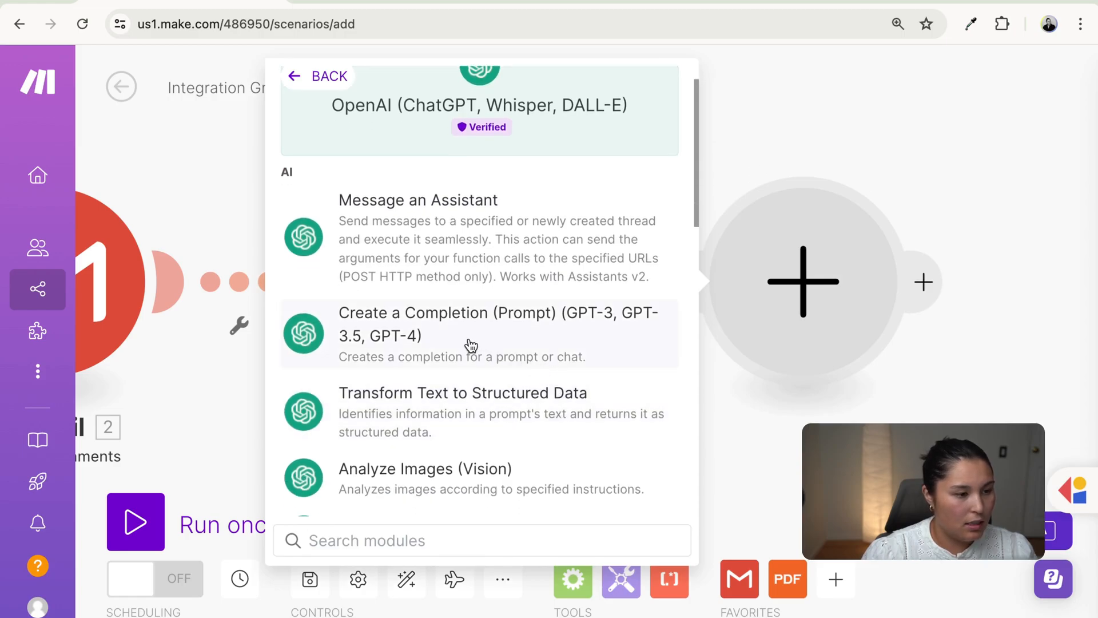
{"action": "left_click", "coordinate": [469, 341]}
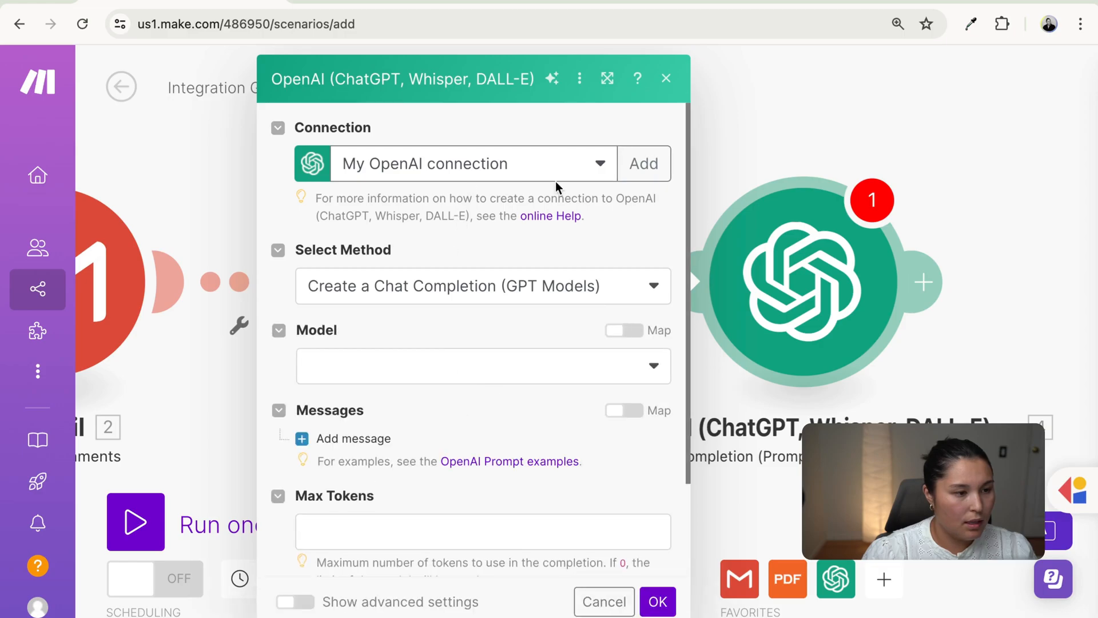
{"action": "scroll", "coordinate": [472, 334], "scroll_direction": "down", "scroll_amount": 1}
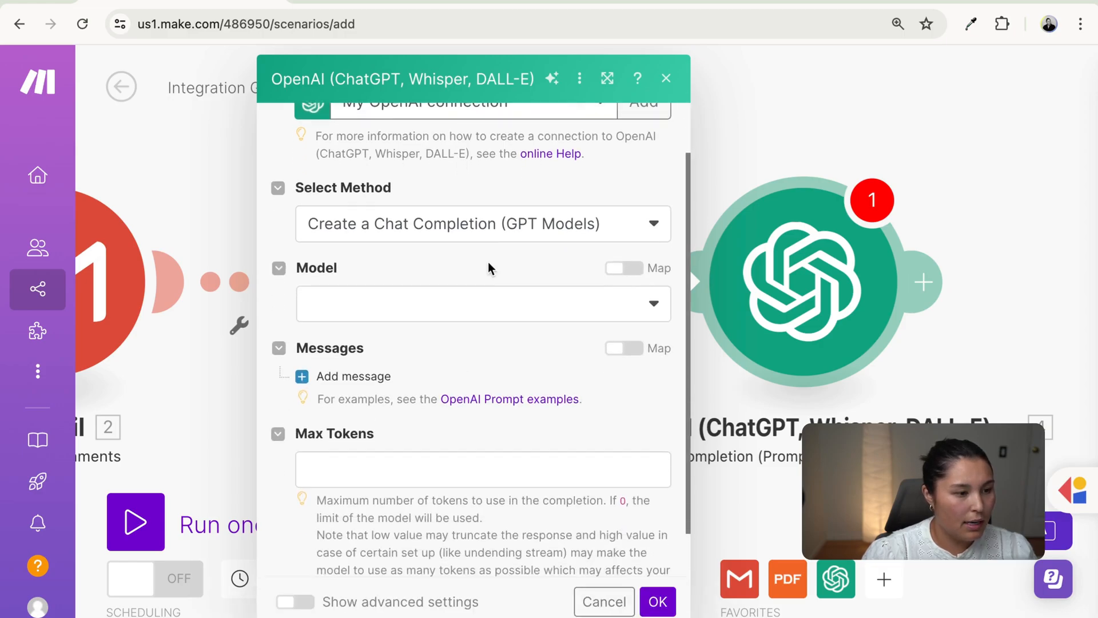
{"action": "left_click", "coordinate": [487, 305]}
{"action": "left_click", "coordinate": [434, 392]}
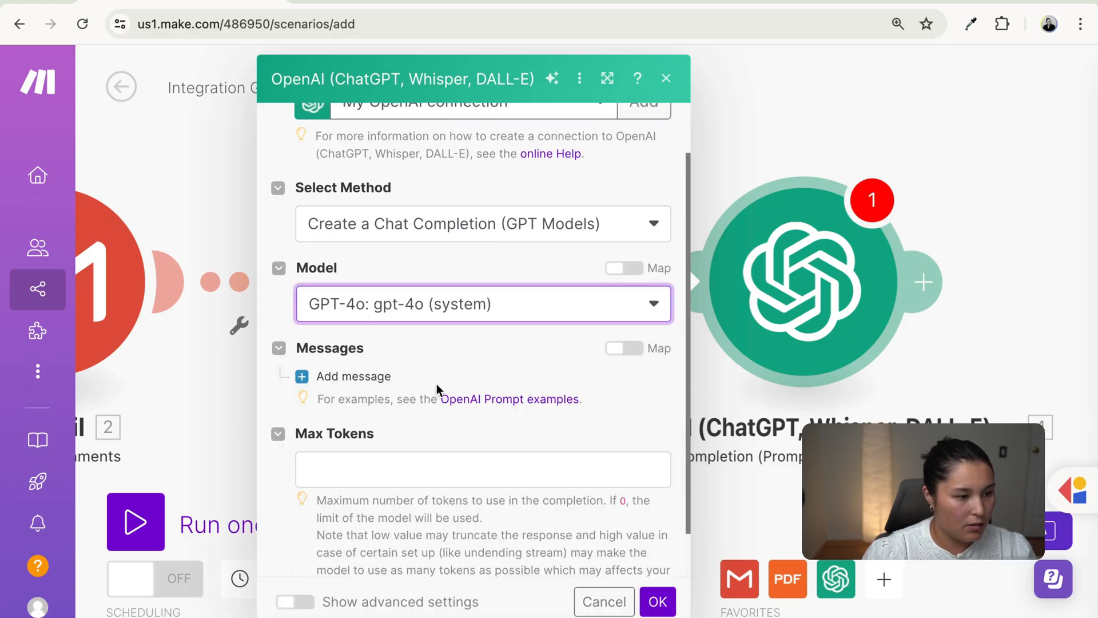
- Add a System message and paste in the Rice Ball Co. order-extraction prompt
{"action": "scroll", "coordinate": [497, 384], "scroll_direction": "down", "scroll_amount": 1}
{"action": "left_click", "coordinate": [363, 325]}
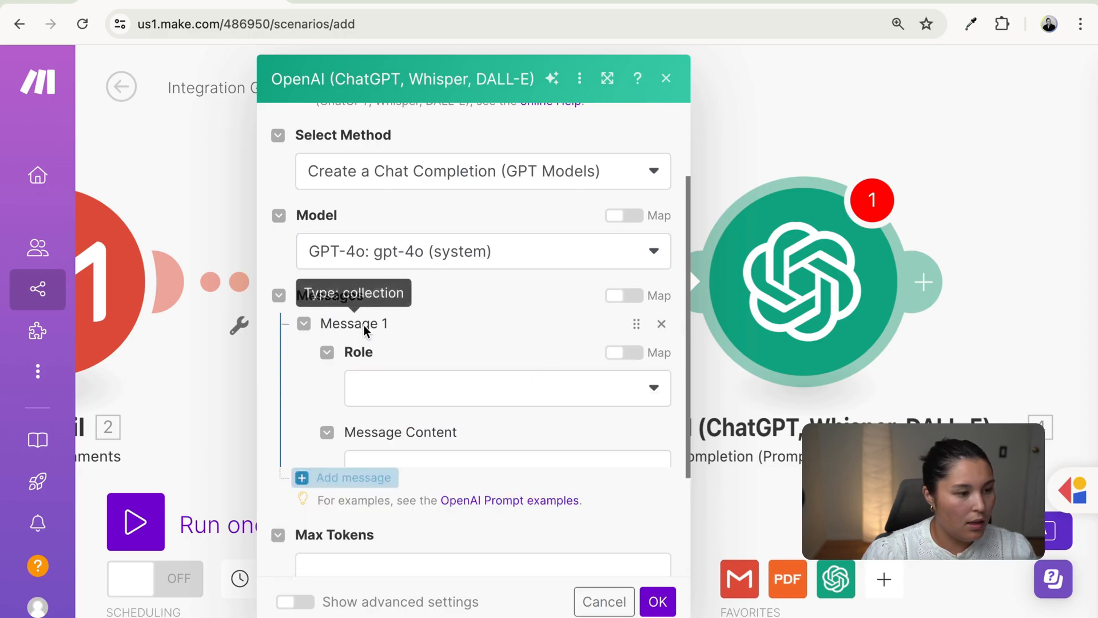
{"action": "left_click", "coordinate": [409, 401]}
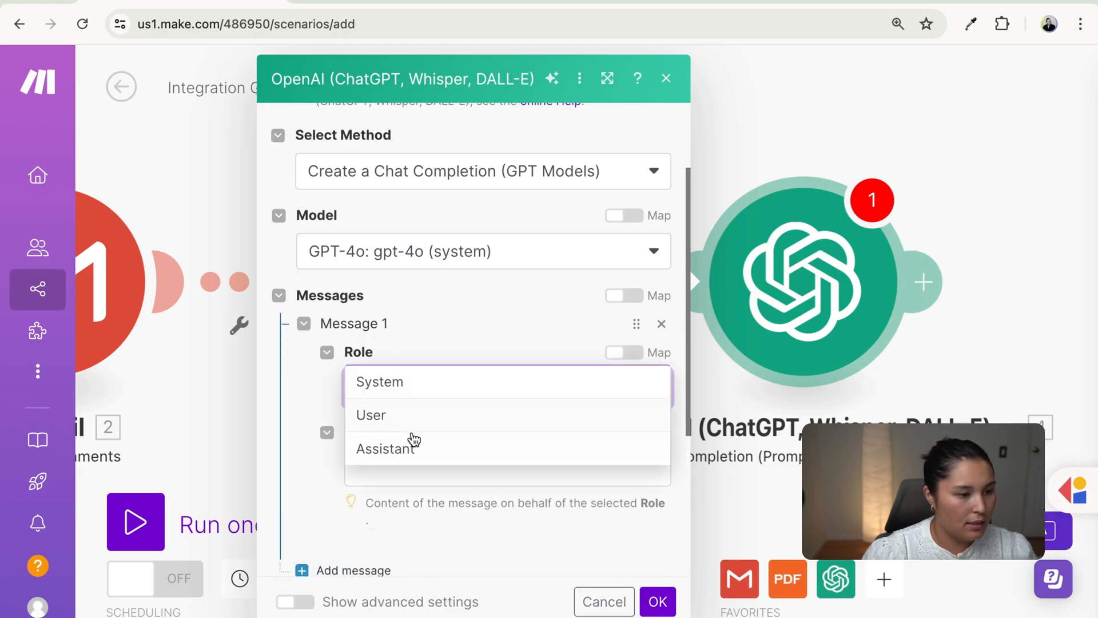
{"action": "left_click", "coordinate": [410, 383]}
{"action": "scroll", "coordinate": [429, 477], "scroll_direction": "down", "scroll_amount": 3}
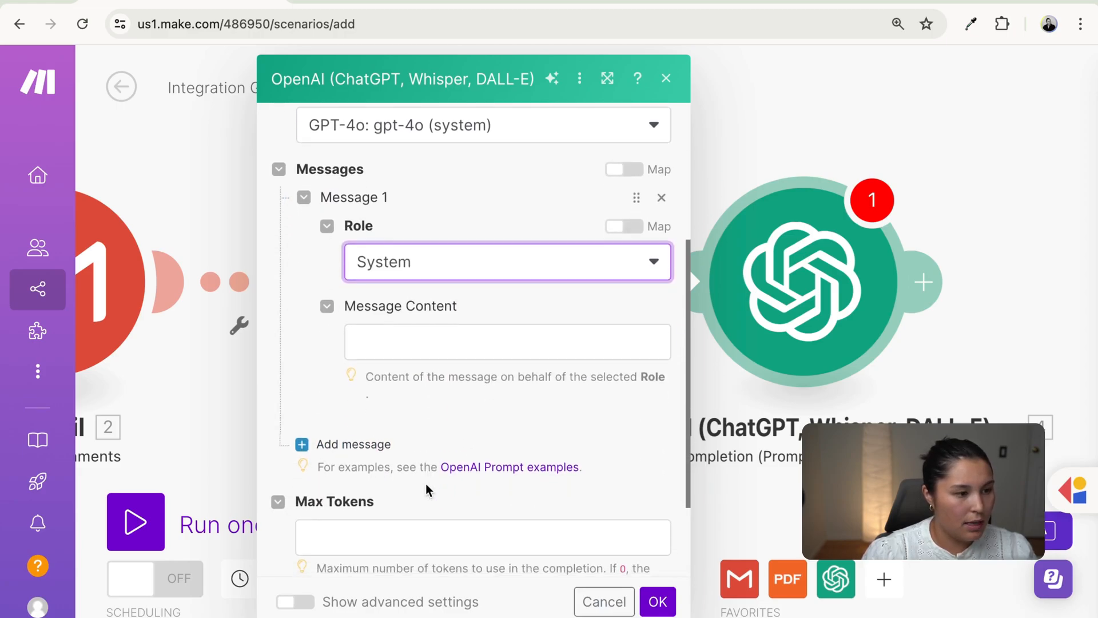
{"action": "left_click", "coordinate": [455, 344]}
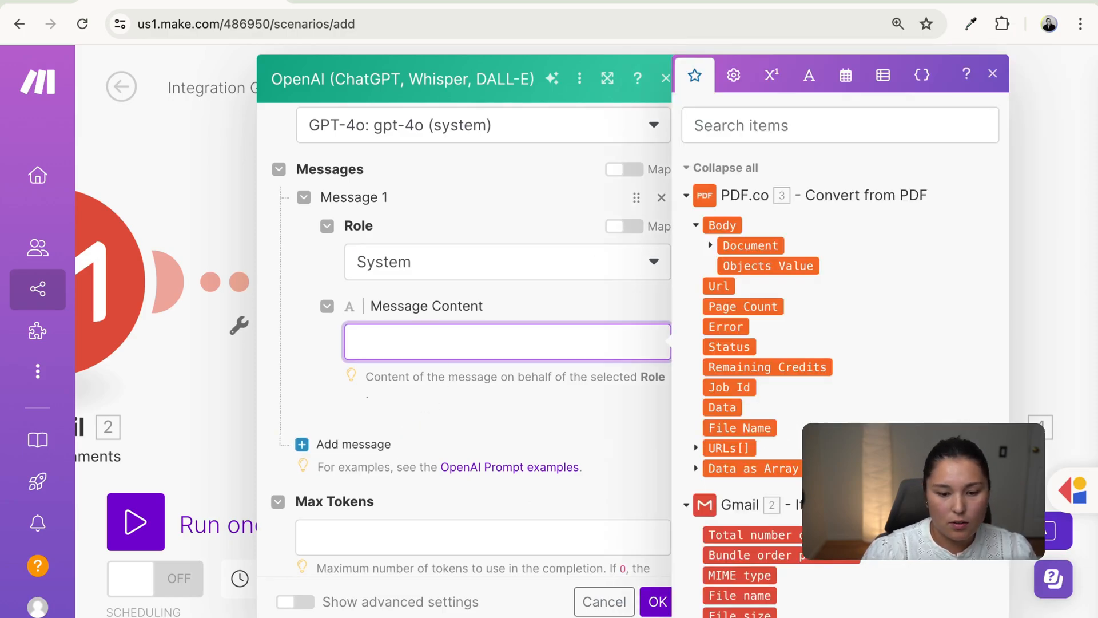
{"action": "key", "text": "super+Tab"}
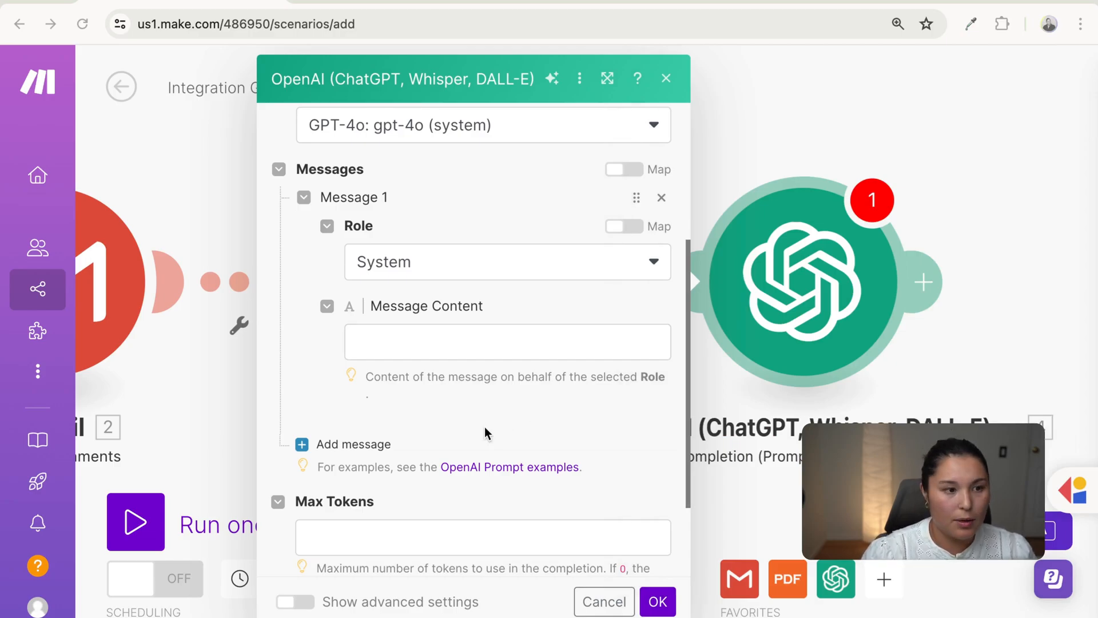
{"action": "left_click", "coordinate": [446, 350]}
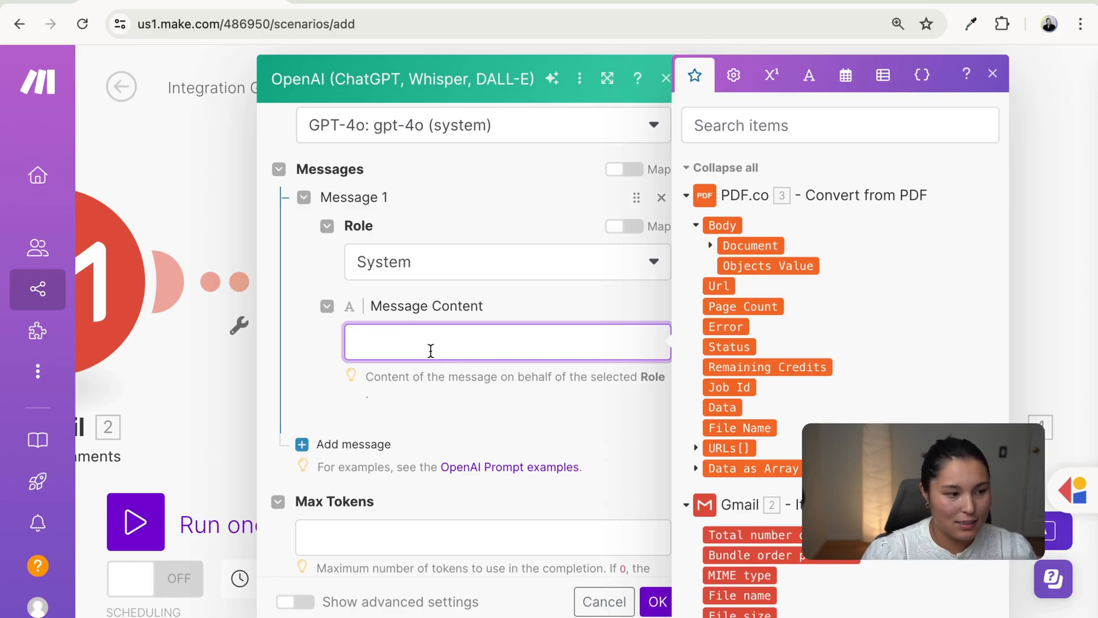
{"action": "type", "text": "You are an AI assistant specialized in extracting order information from Rice Ball Co. purchase orders and converting location names to match specific naming conventions. Your task is to accurately parse the given text, extract key details, and structure them into a JSON format while ensuring location names are converted correctly."}
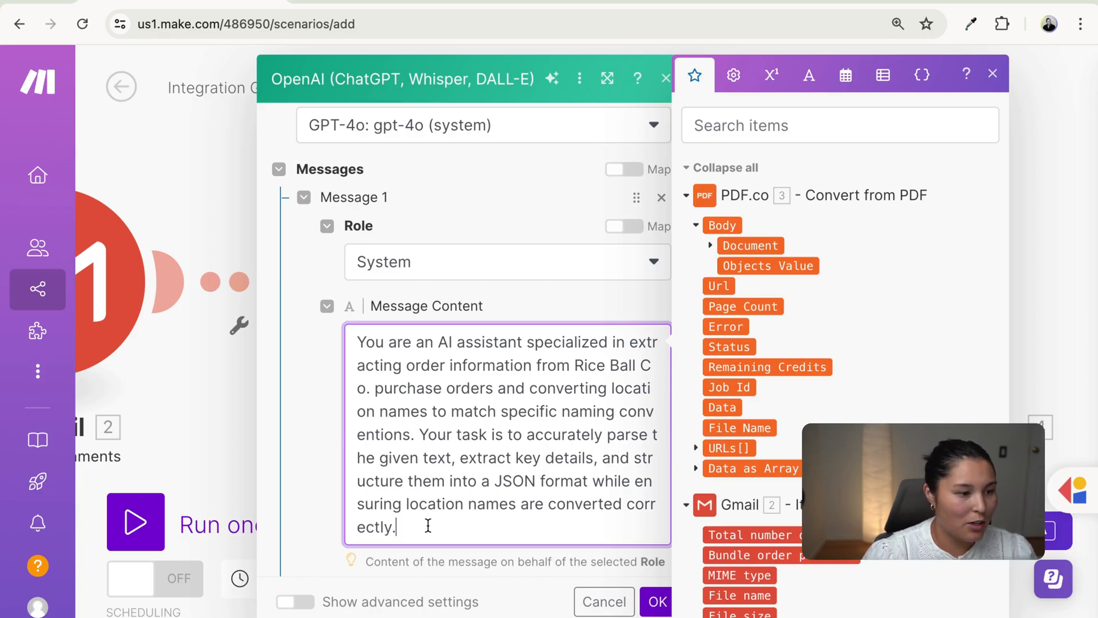
{"action": "scroll", "coordinate": [428, 526], "scroll_direction": "down", "scroll_amount": 1}
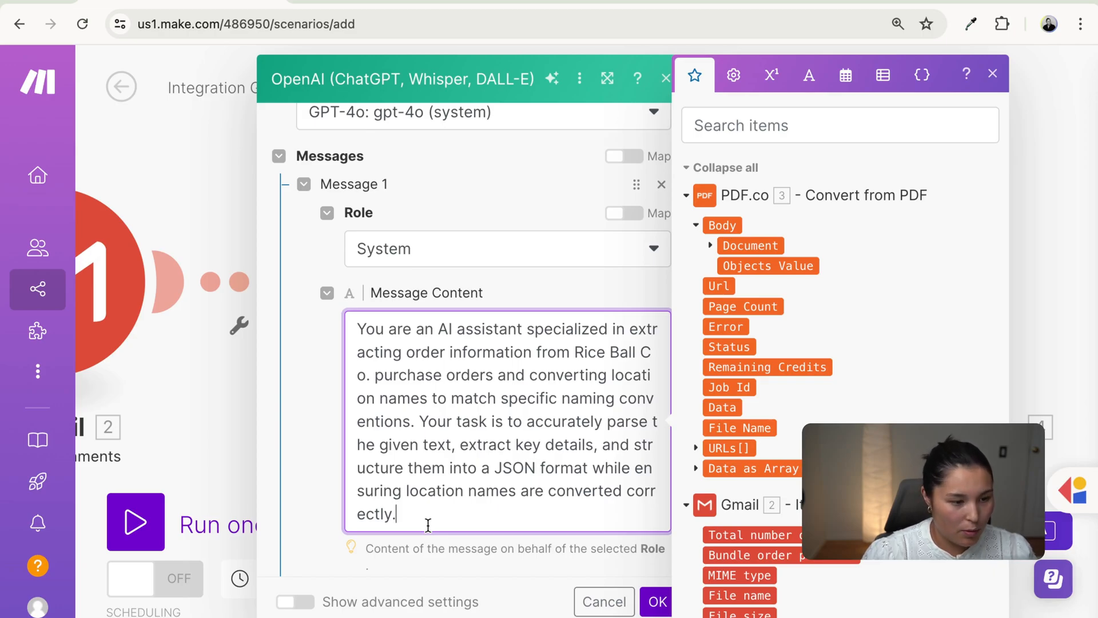
{"action": "scroll", "coordinate": [428, 523], "scroll_direction": "down", "scroll_amount": 1}
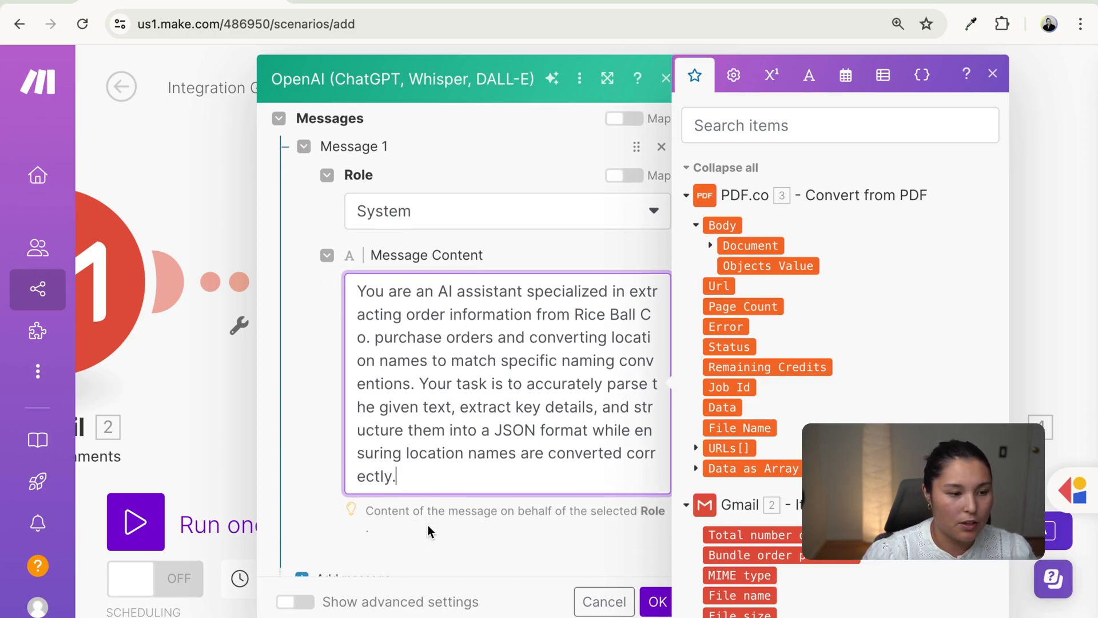
{"action": "left_click", "coordinate": [321, 482]}
{"action": "scroll", "coordinate": [376, 523], "scroll_direction": "down", "scroll_amount": 2}
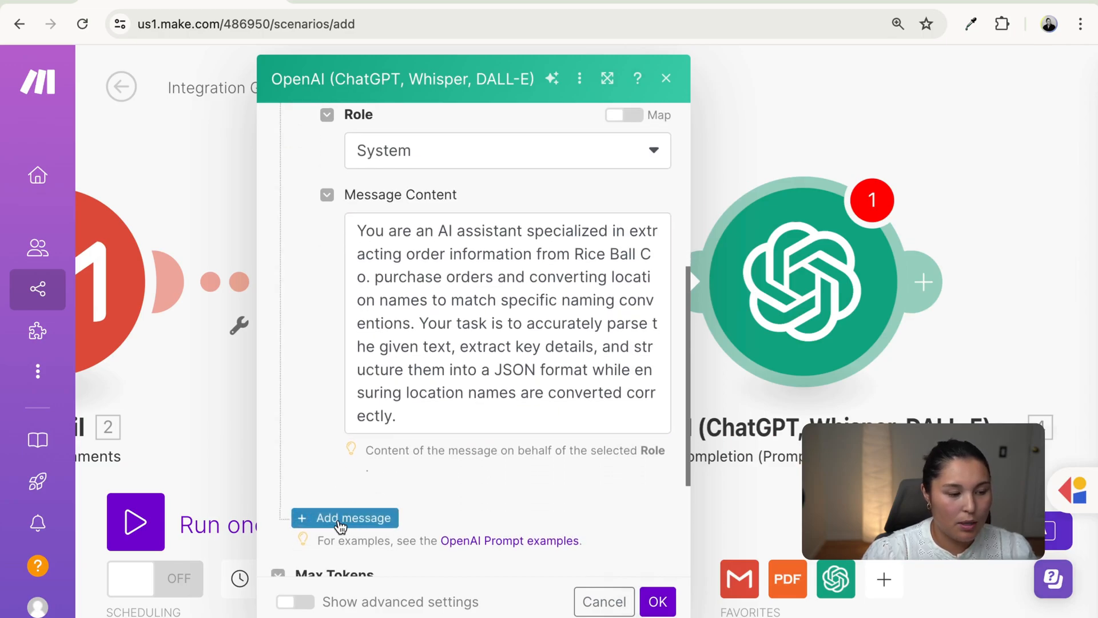
- Add Message 2 with the User role and paste the user prompt into it
{"action": "left_click", "coordinate": [339, 519]}
{"action": "scroll", "coordinate": [408, 495], "scroll_direction": "down", "scroll_amount": 5}
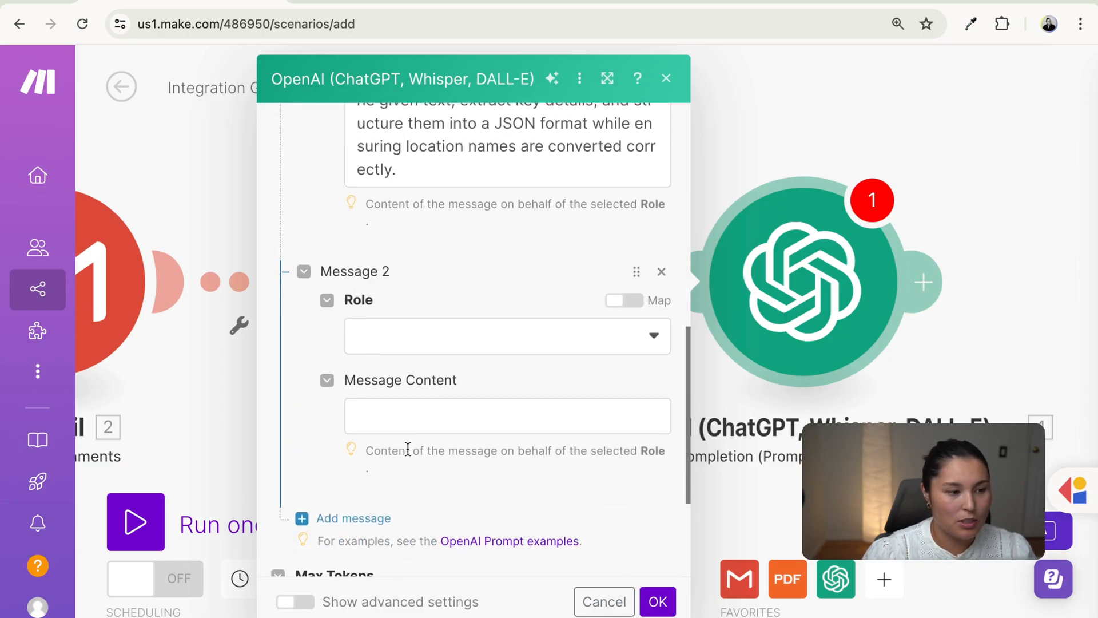
{"action": "left_click", "coordinate": [423, 349]}
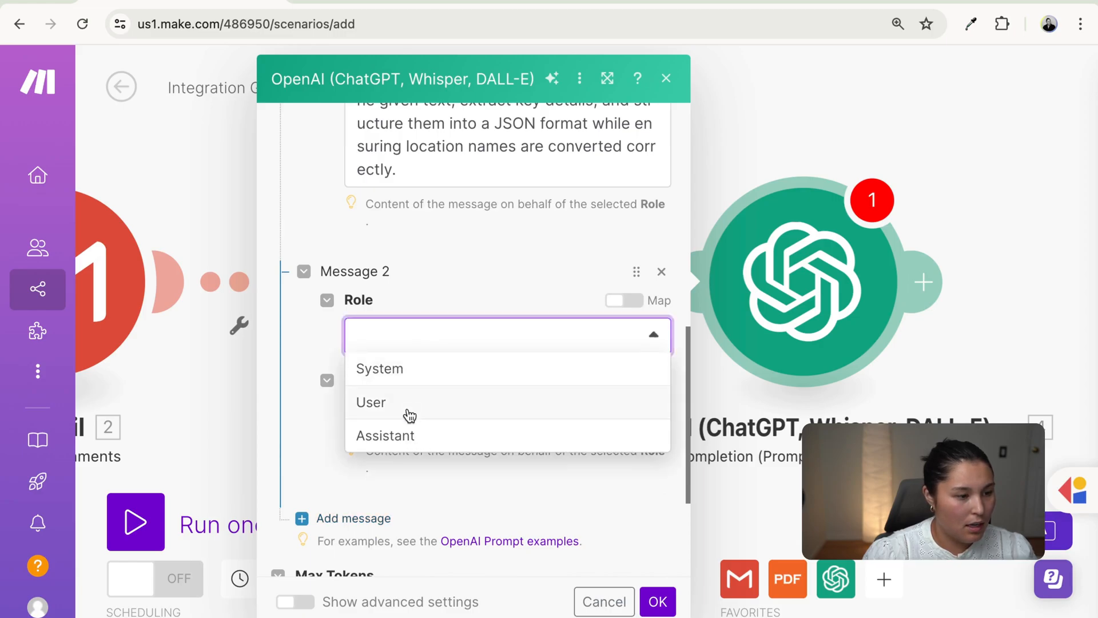
{"action": "left_click", "coordinate": [407, 412]}
{"action": "scroll", "coordinate": [437, 440], "scroll_direction": "down", "scroll_amount": 2}
{"action": "left_click", "coordinate": [419, 360]}
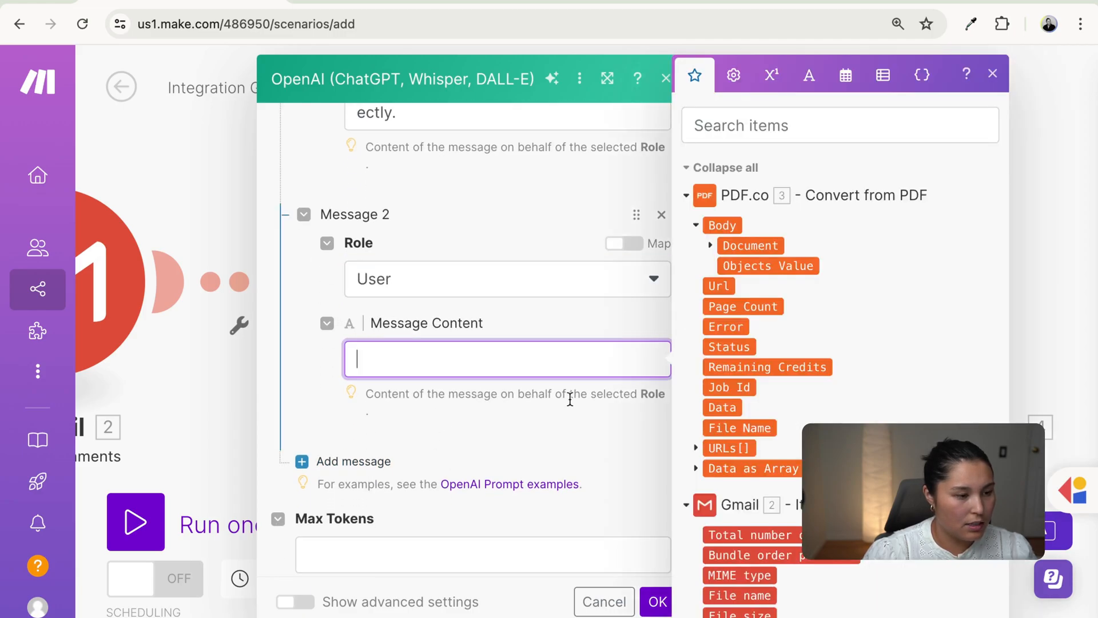
{"action": "key", "text": "super+Tab"}
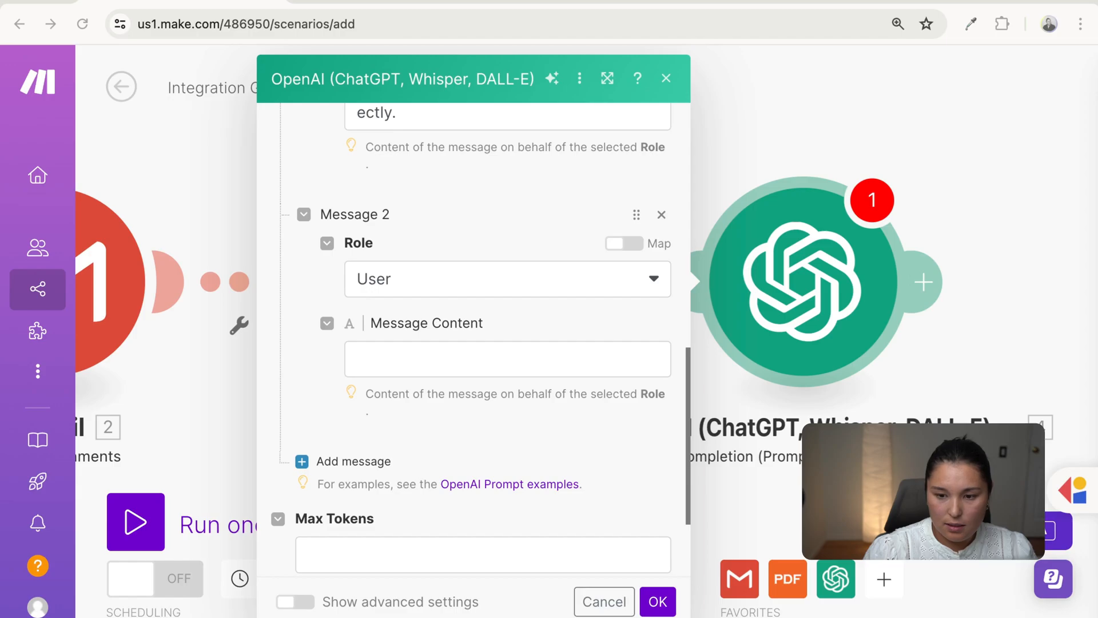
{"action": "left_click", "coordinate": [537, 361]}
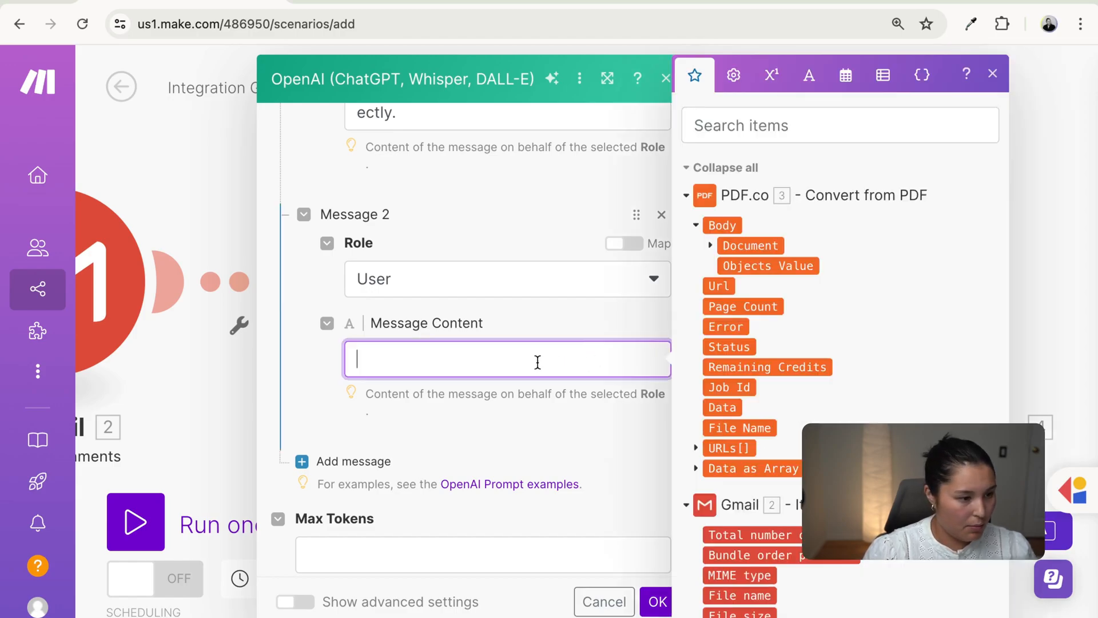
{"action": "key", "text": "ctrl+v"}
{"action": "scroll", "coordinate": [477, 461], "scroll_direction": "up", "scroll_amount": 3}
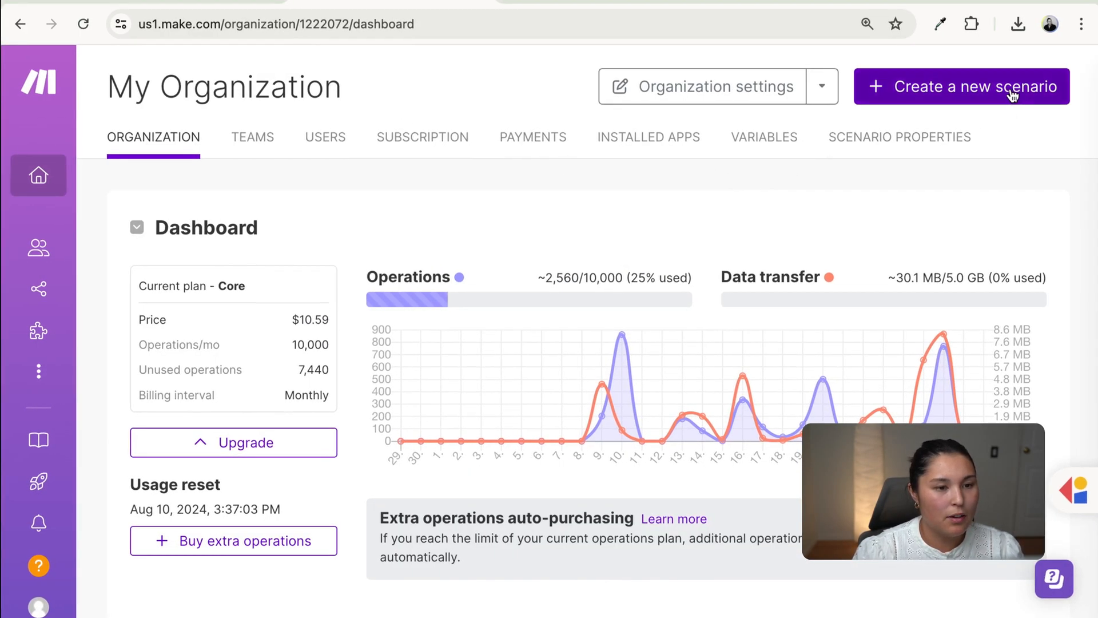
- Create a new scenario with a Gmail Watch Emails trigger on the Google Restricted connection
{"action": "left_click", "coordinate": [971, 94]}
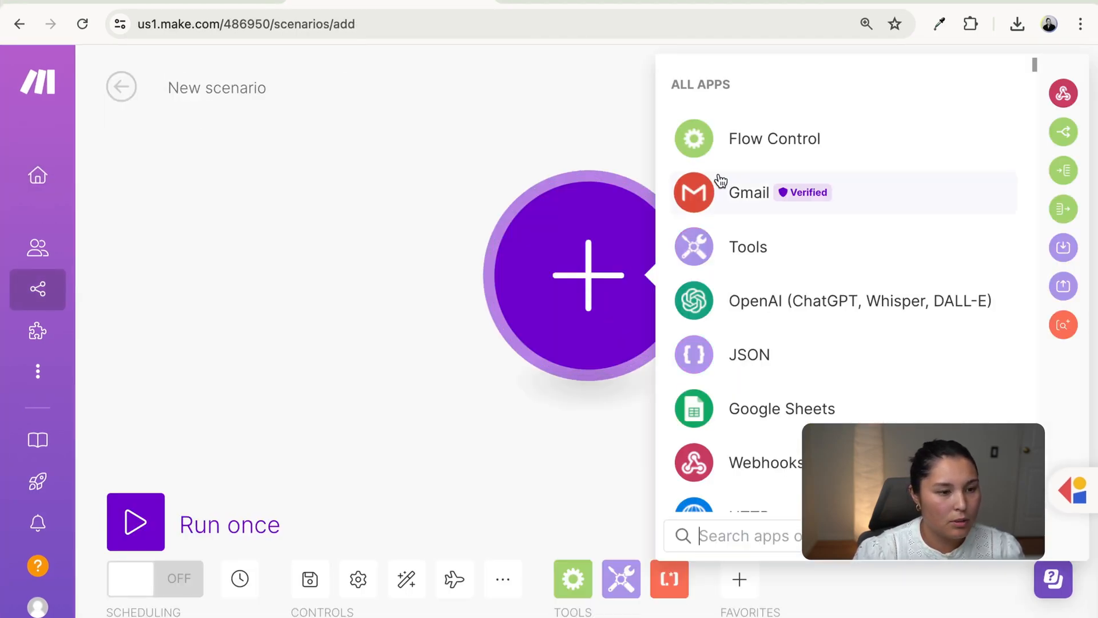
{"action": "left_click", "coordinate": [759, 194]}
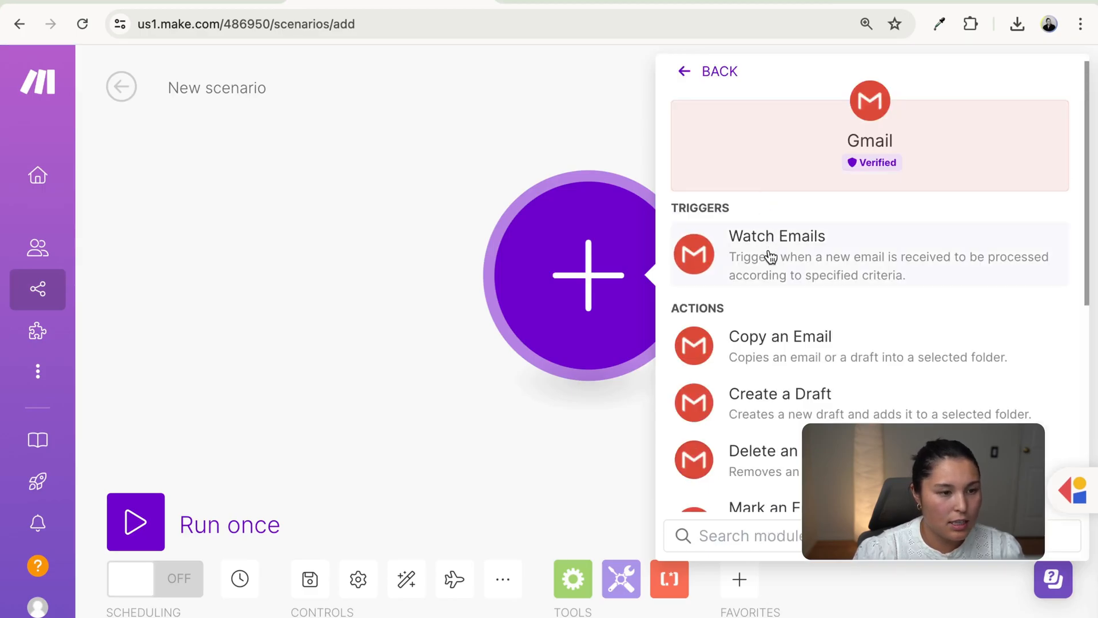
{"action": "left_click", "coordinate": [790, 256]}
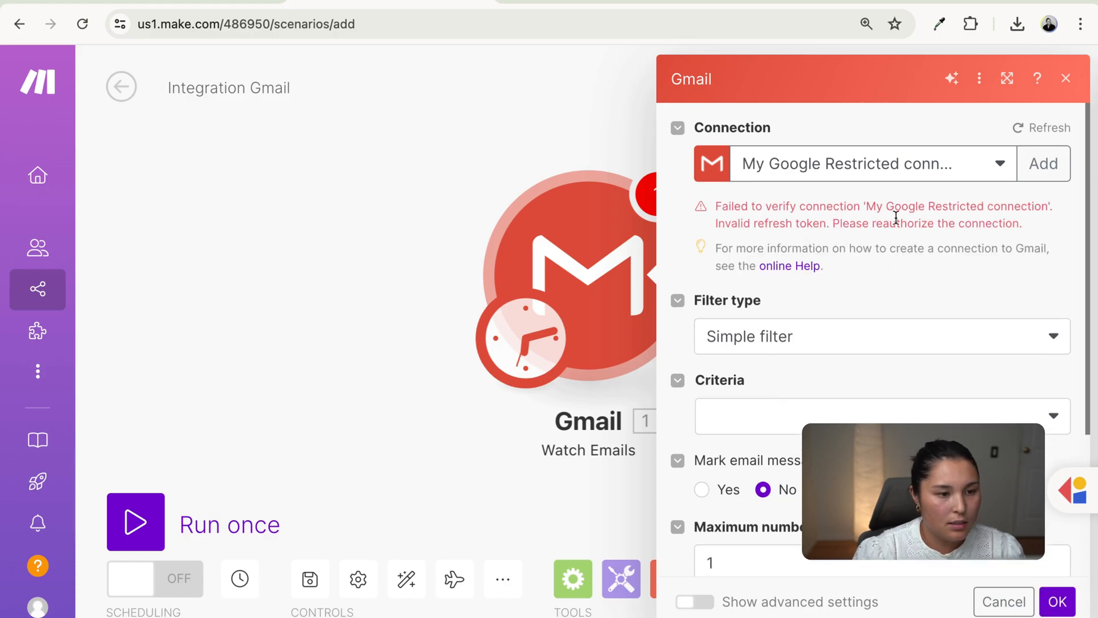
{"action": "left_click", "coordinate": [993, 170]}
{"action": "left_click", "coordinate": [988, 194]}
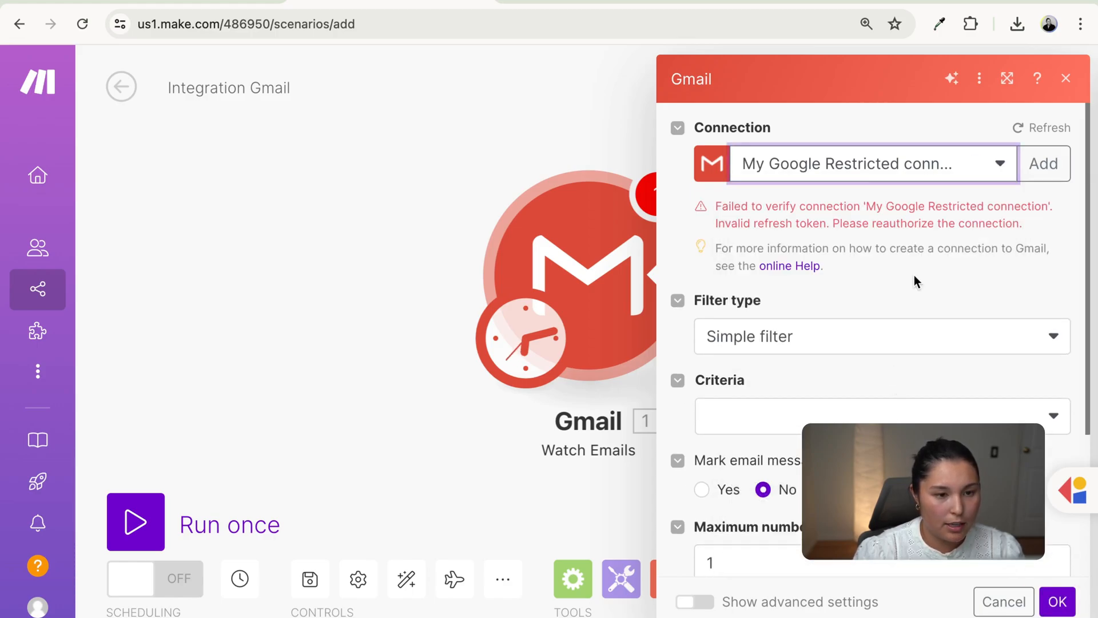
- Filter with Gmail query 'subject: new rice ball order', mark emails read, process from now on
{"action": "left_click", "coordinate": [825, 344]}
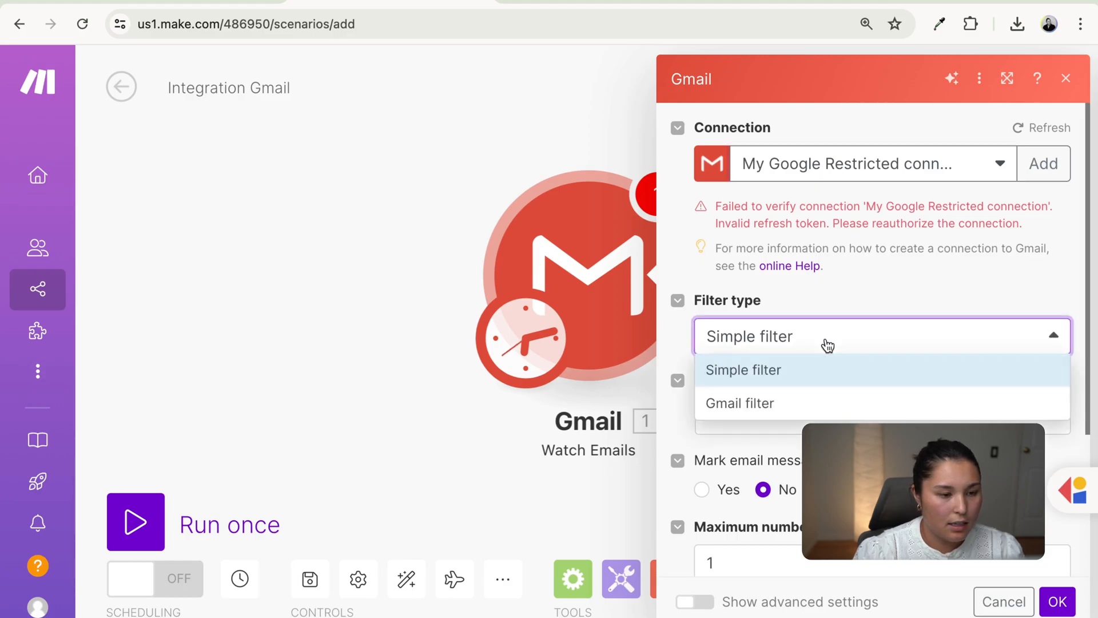
{"action": "left_click", "coordinate": [785, 403]}
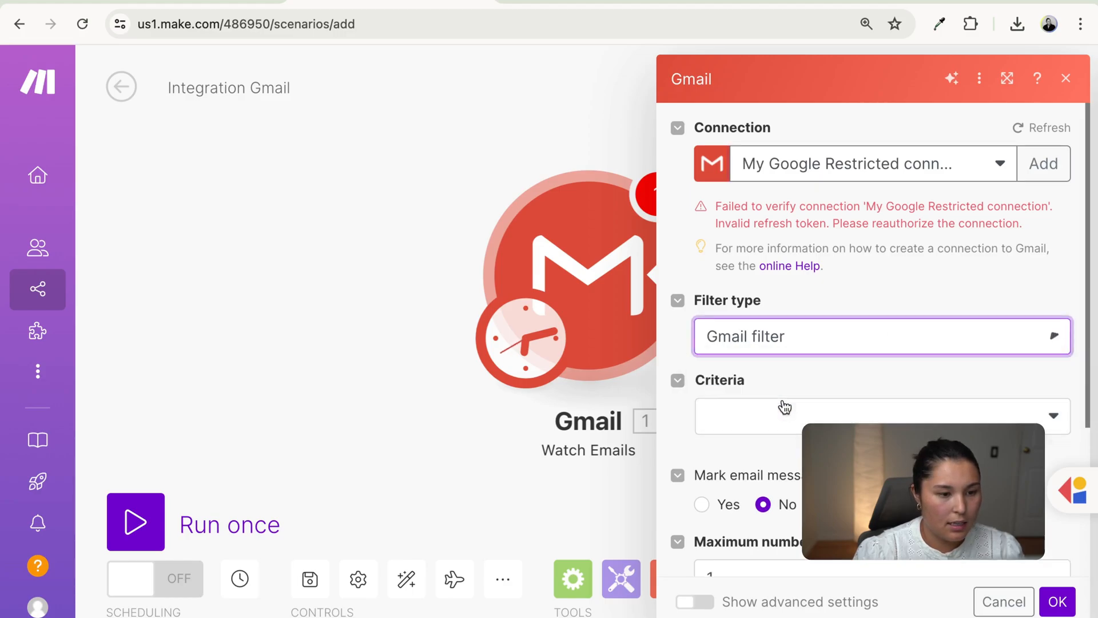
{"action": "left_click", "coordinate": [738, 408]}
{"action": "type", "text": "subjec"}
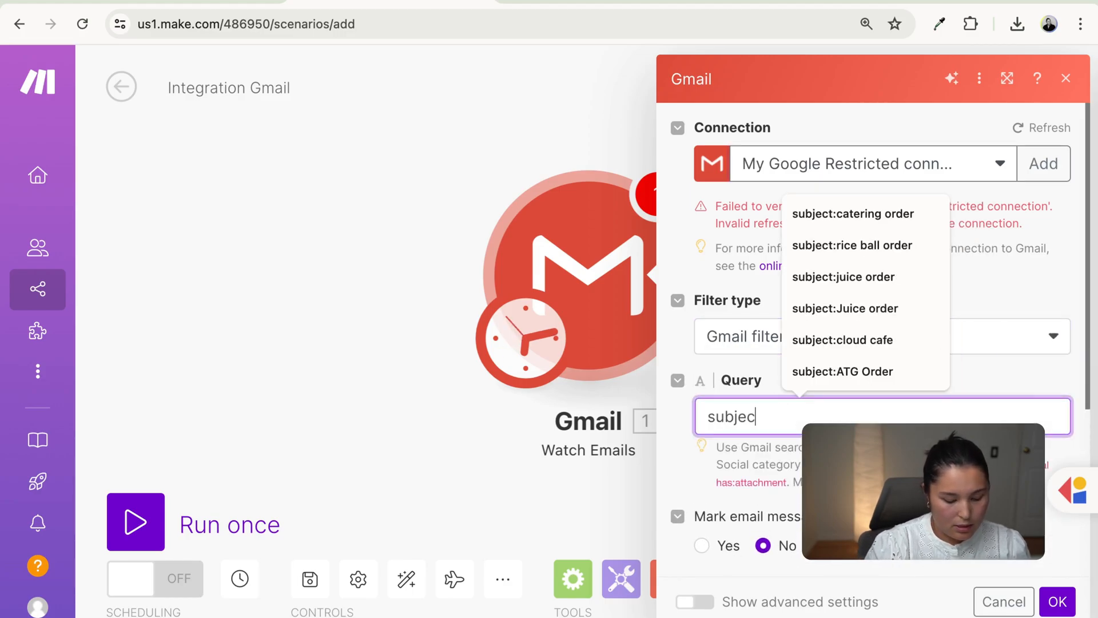
{"action": "type", "text": "t: new "}
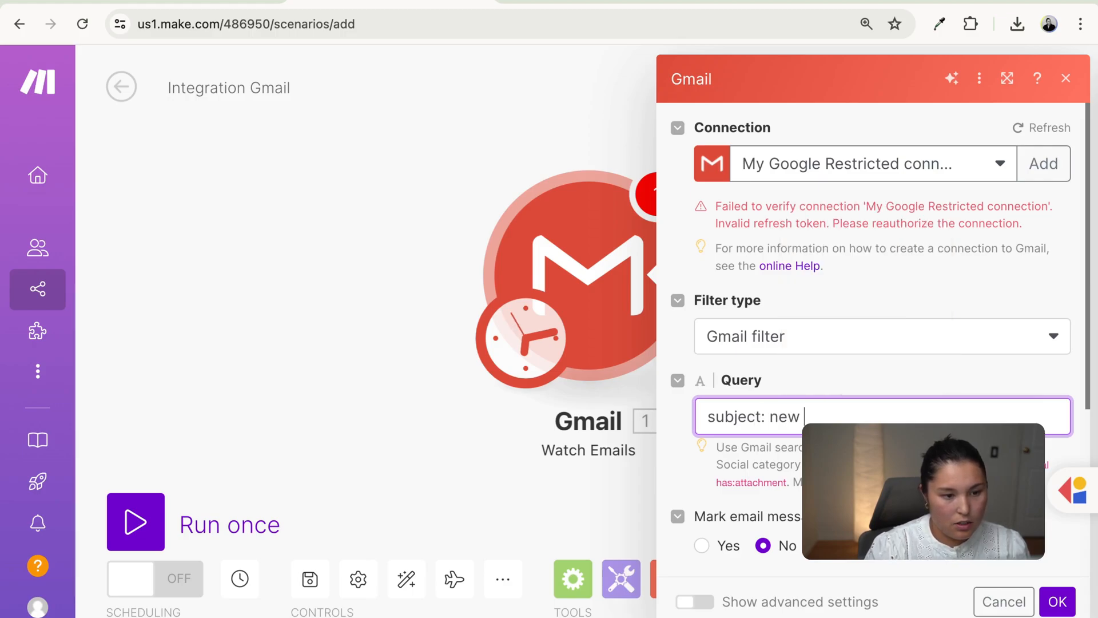
{"action": "type", "text": "rice "}
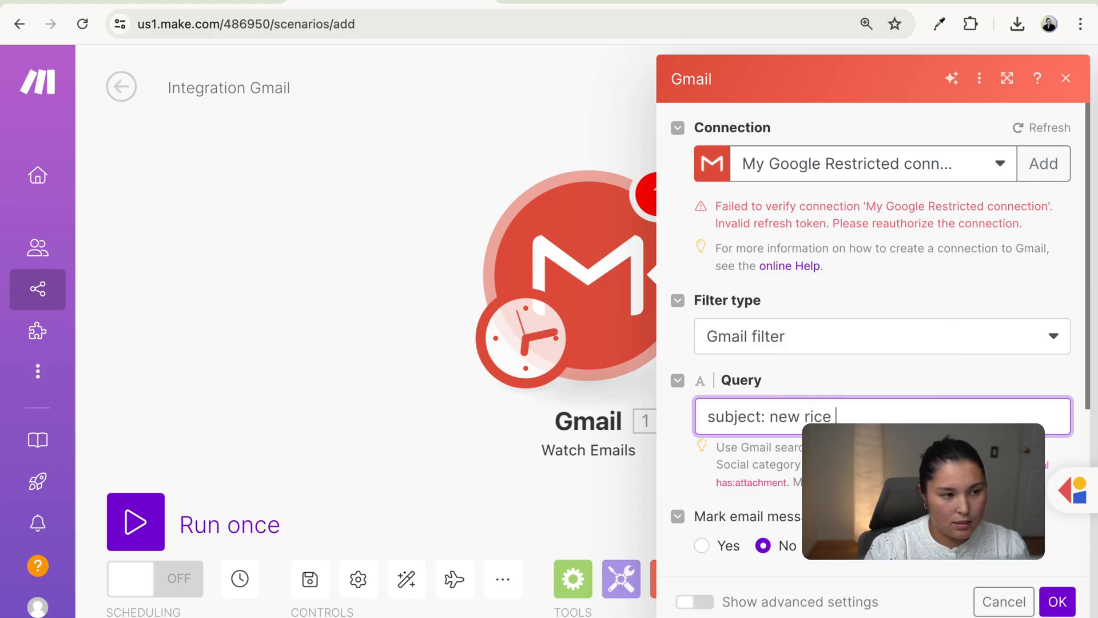
{"action": "type", "text": "ball order"}
{"action": "scroll", "coordinate": [747, 449], "scroll_direction": "down", "scroll_amount": 3}
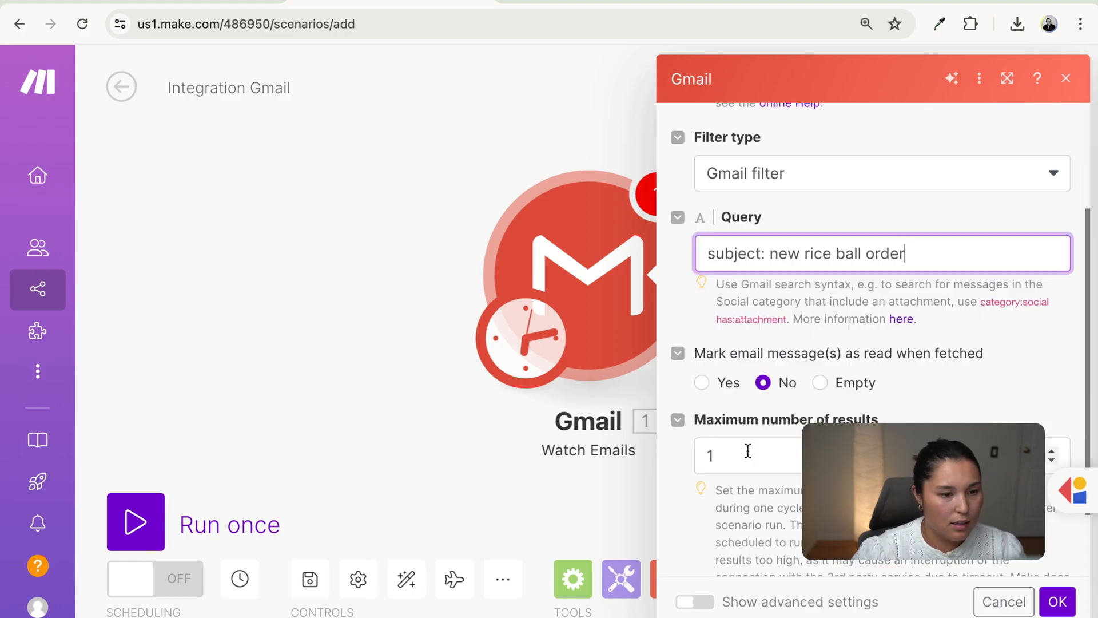
{"action": "left_click", "coordinate": [701, 383]}
{"action": "left_click", "coordinate": [1059, 601]}
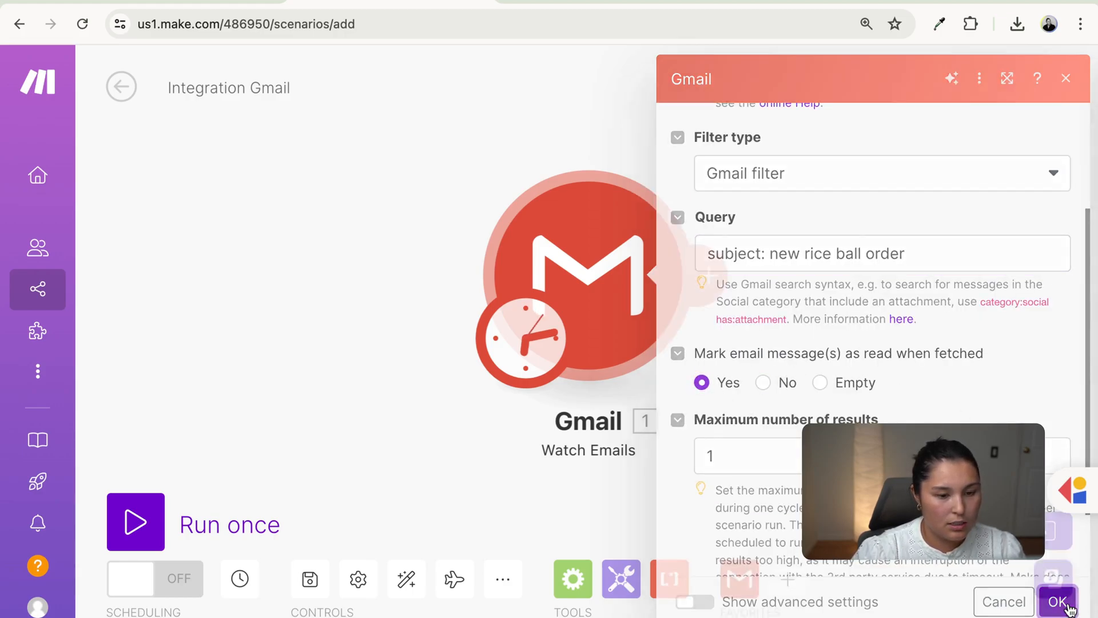
{"action": "left_click", "coordinate": [1057, 395]}
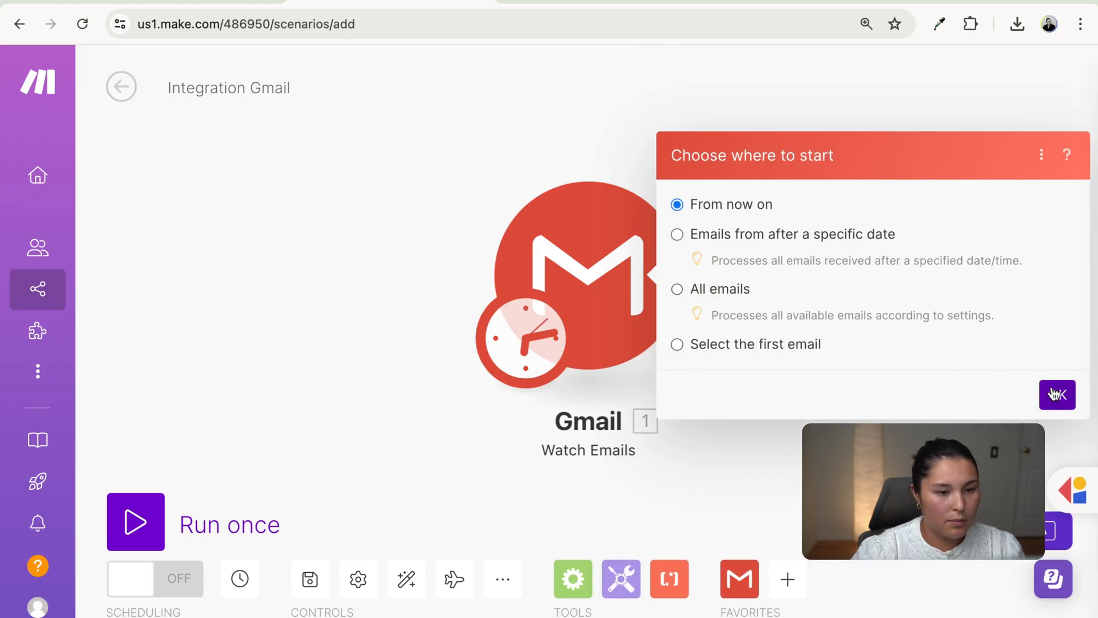
- Add a Gmail Iterate Attachments step with source module Gmail [1] - Watch Emails
{"action": "left_click", "coordinate": [625, 313]}
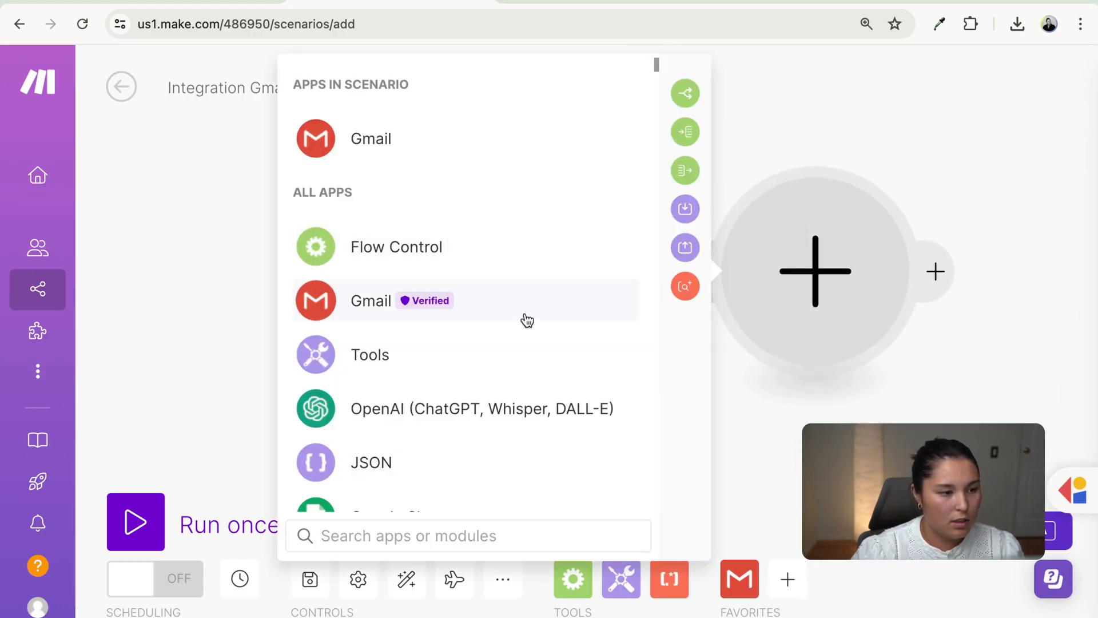
{"action": "left_click", "coordinate": [523, 319]}
{"action": "scroll", "coordinate": [557, 419], "scroll_direction": "down", "scroll_amount": 1}
{"action": "scroll", "coordinate": [558, 419], "scroll_direction": "down", "scroll_amount": 5}
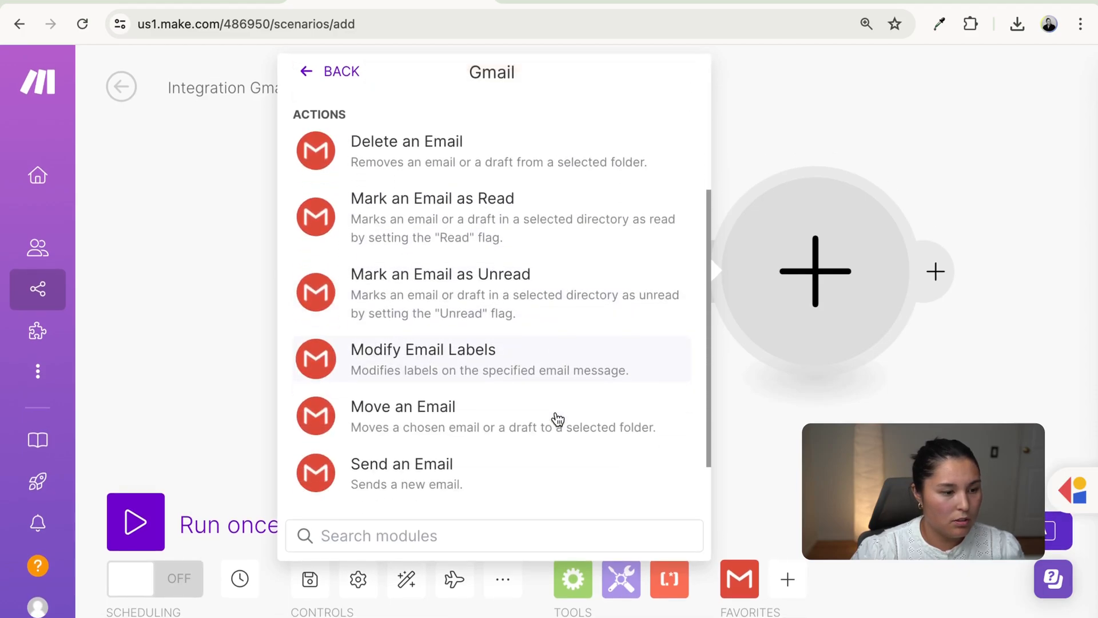
{"action": "left_click", "coordinate": [488, 481]}
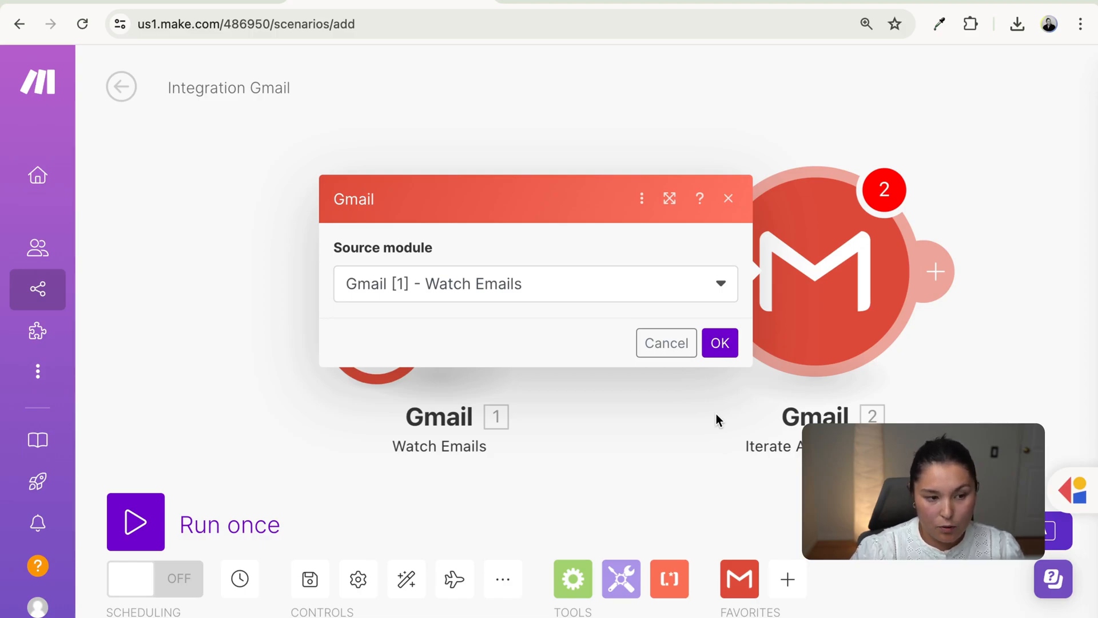
{"action": "left_click", "coordinate": [720, 342]}
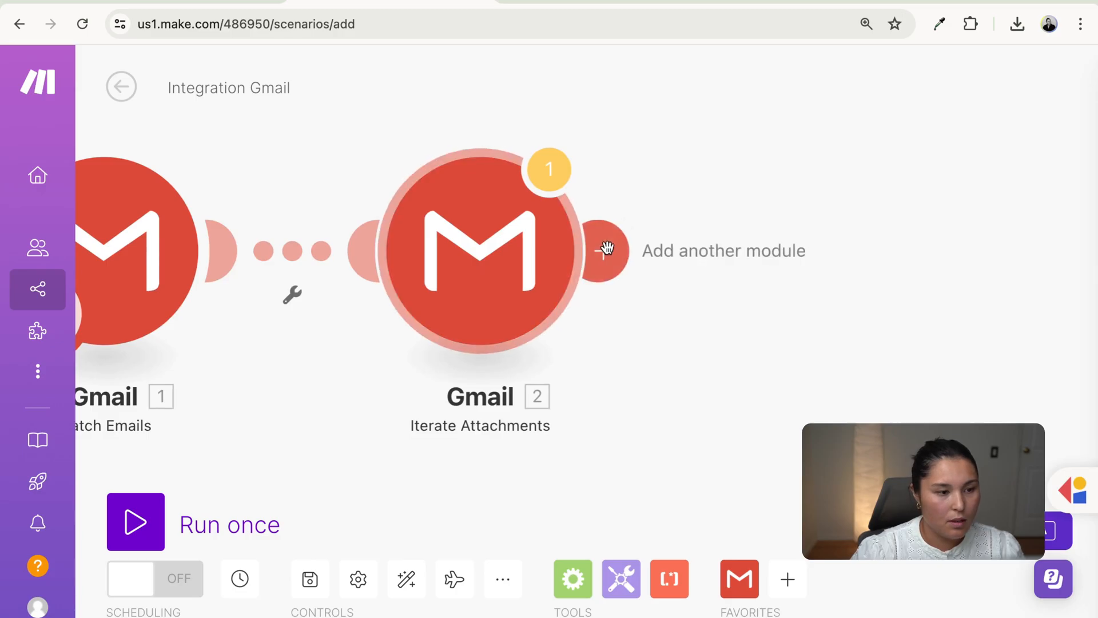
{"action": "left_click", "coordinate": [601, 248]}
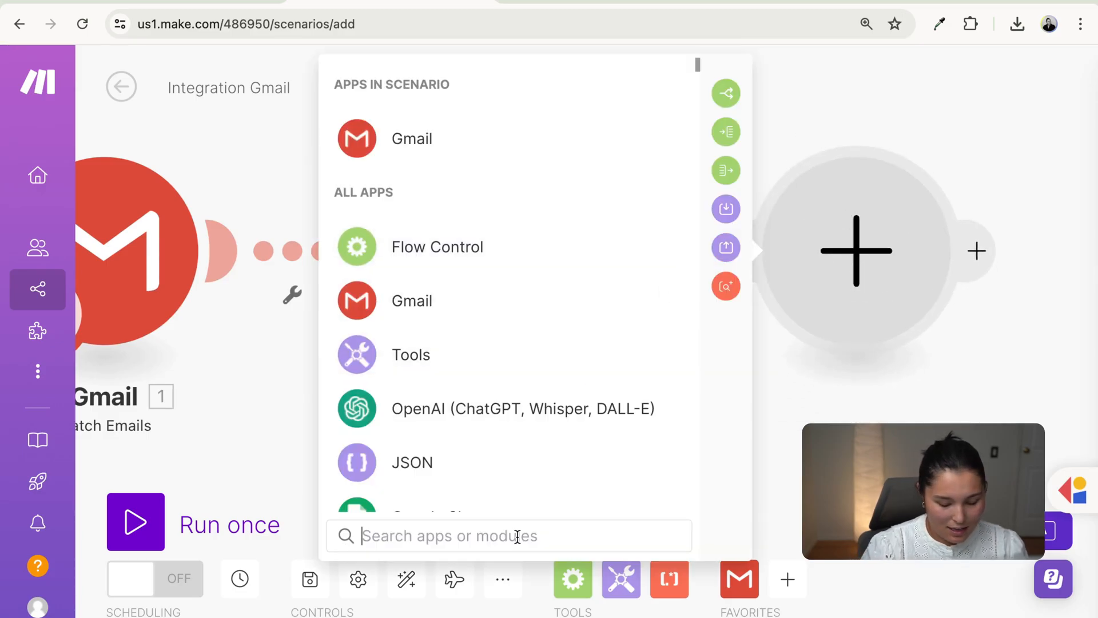
- Search 'pdf' and add a PDF.co Convert from PDF step
{"action": "type", "text": "pdf"}
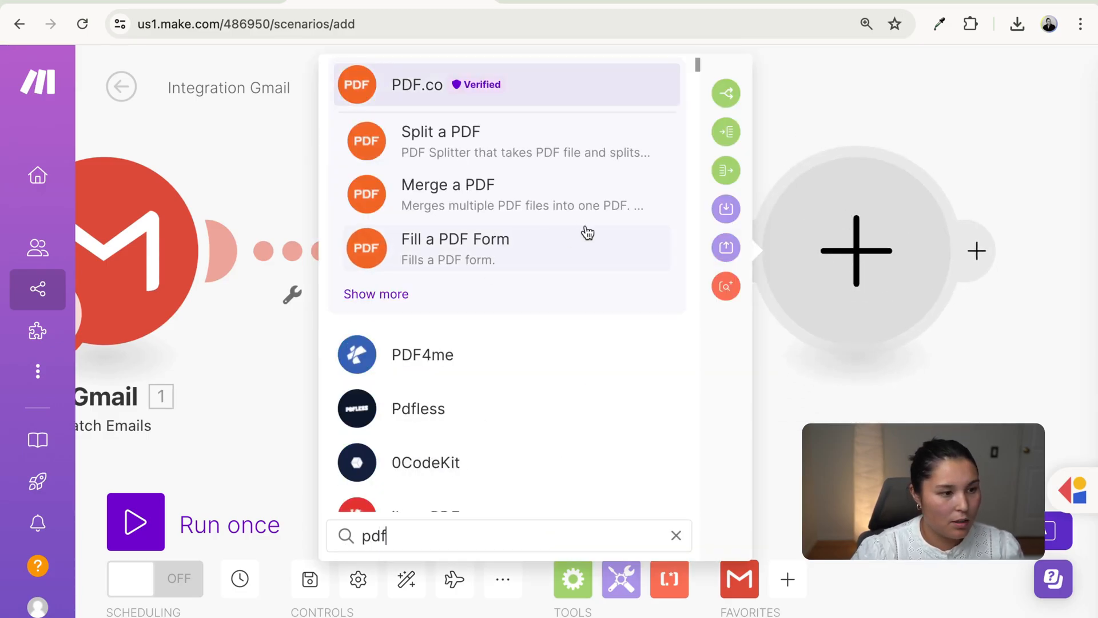
{"action": "left_click", "coordinate": [566, 102]}
{"action": "scroll", "coordinate": [573, 314], "scroll_direction": "down", "scroll_amount": 5}
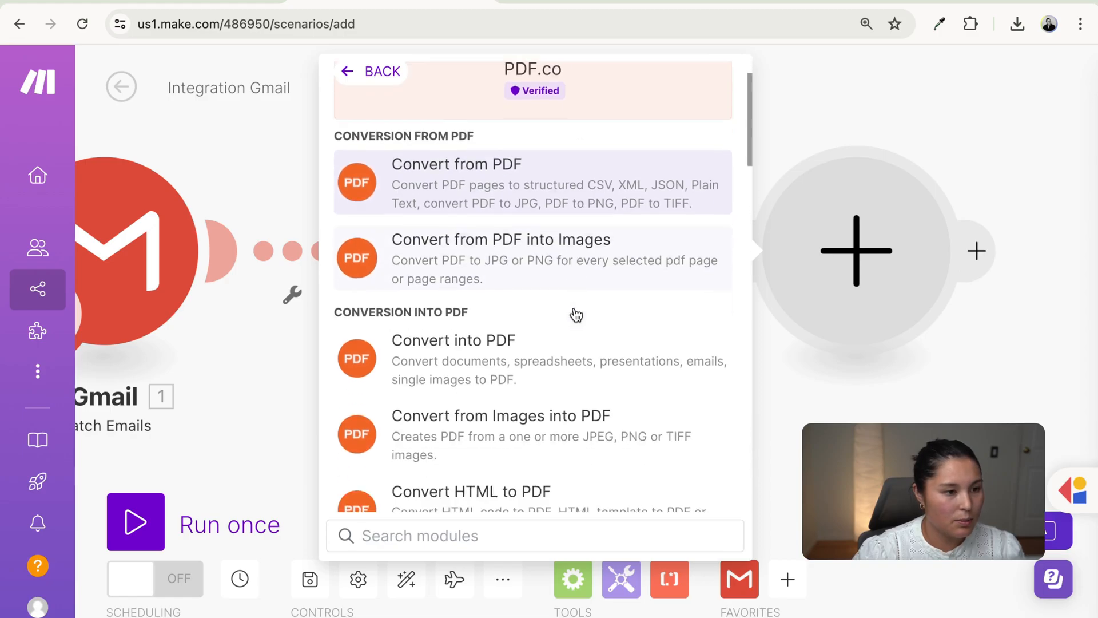
{"action": "scroll", "coordinate": [575, 312], "scroll_direction": "up", "scroll_amount": 4}
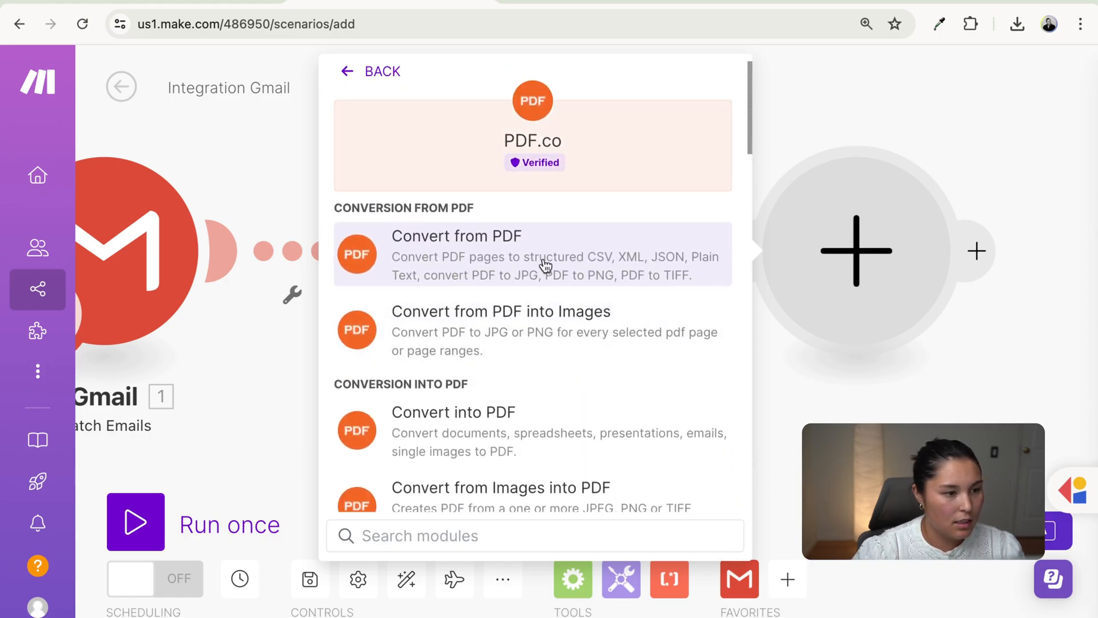
{"action": "left_click", "coordinate": [542, 255]}
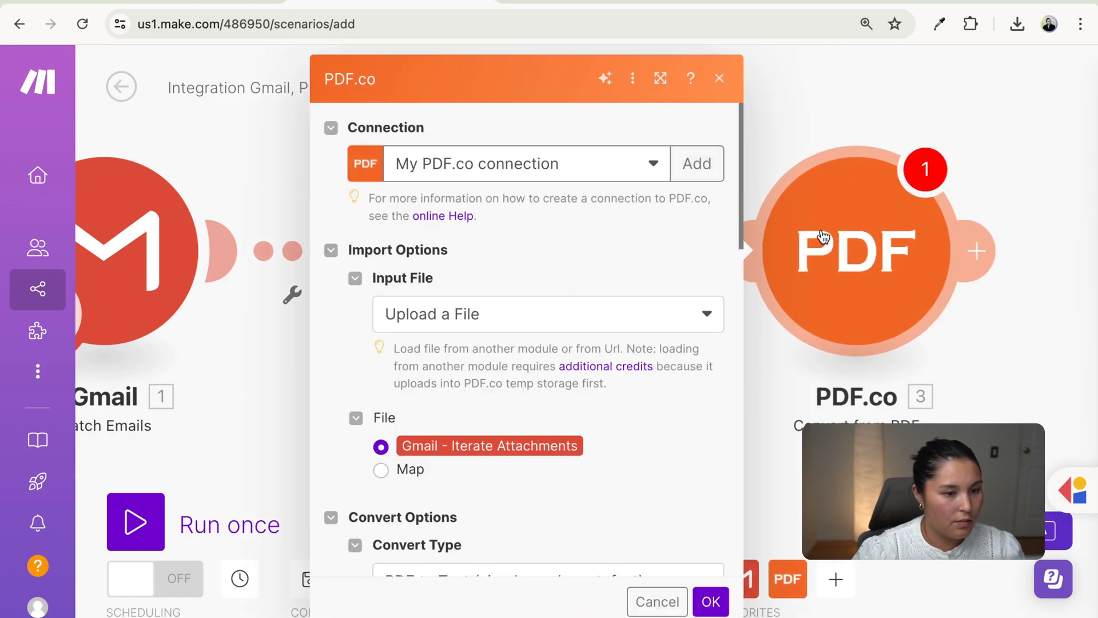
- Set Export Type to JSON Output and Execution Mode to Sync, then confirm
{"action": "scroll", "coordinate": [650, 489], "scroll_direction": "down", "scroll_amount": 10}
{"action": "scroll", "coordinate": [650, 491], "scroll_direction": "down", "scroll_amount": 8}
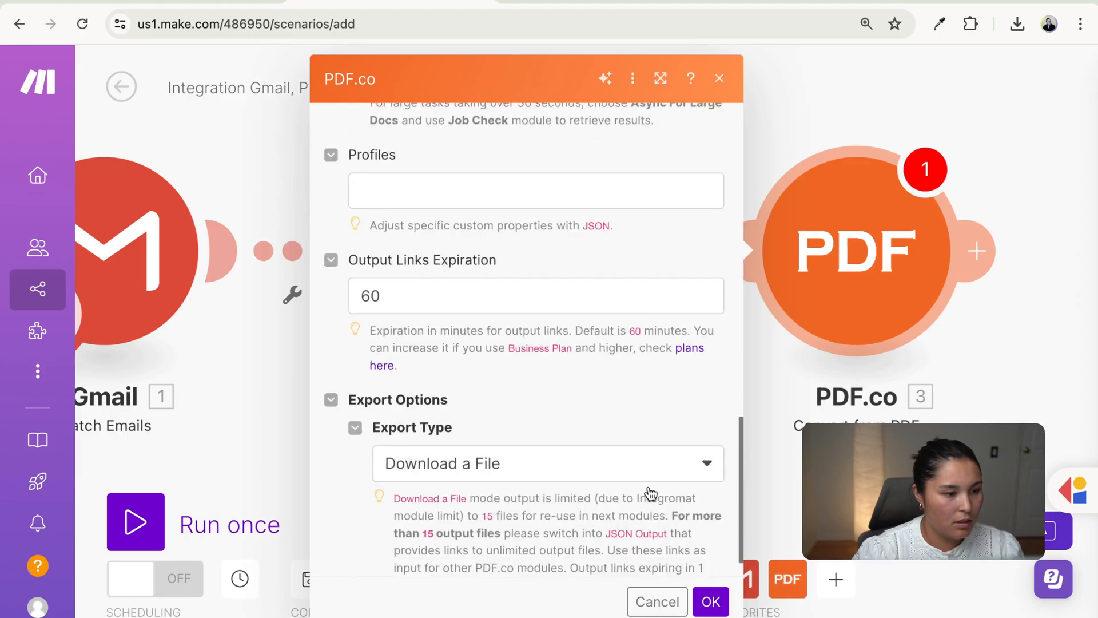
{"action": "scroll", "coordinate": [648, 490], "scroll_direction": "up", "scroll_amount": 9}
{"action": "scroll", "coordinate": [648, 489], "scroll_direction": "down", "scroll_amount": 6}
{"action": "scroll", "coordinate": [564, 473], "scroll_direction": "down", "scroll_amount": 3}
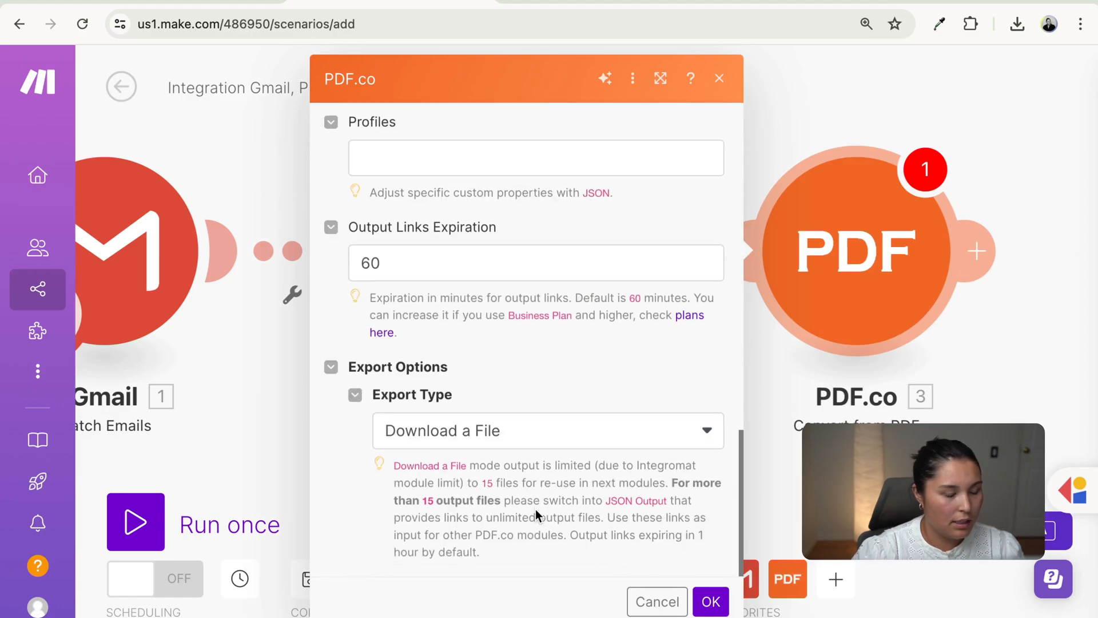
{"action": "left_click", "coordinate": [503, 434]}
{"action": "left_click", "coordinate": [452, 459]}
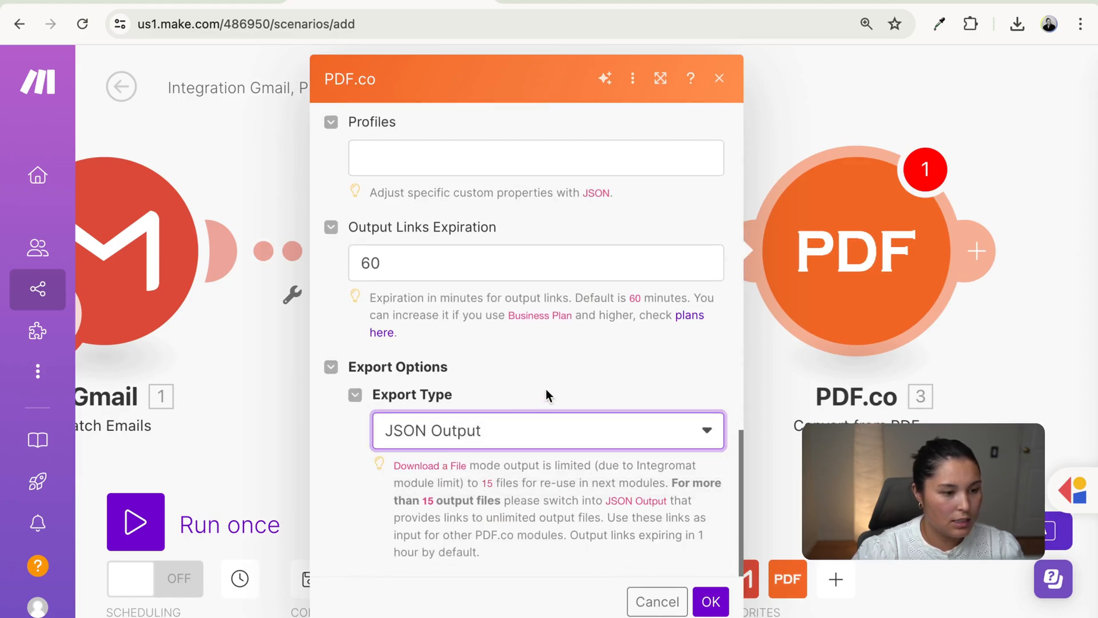
{"action": "scroll", "coordinate": [546, 389], "scroll_direction": "up", "scroll_amount": 8}
{"action": "scroll", "coordinate": [546, 389], "scroll_direction": "up", "scroll_amount": 6}
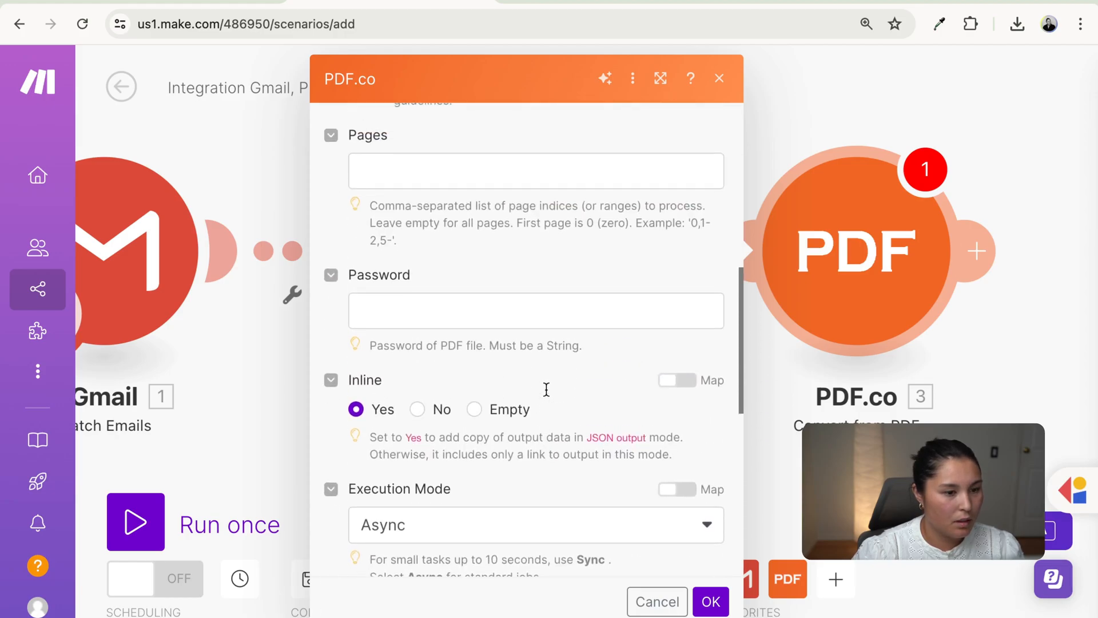
{"action": "scroll", "coordinate": [546, 389], "scroll_direction": "up", "scroll_amount": 4}
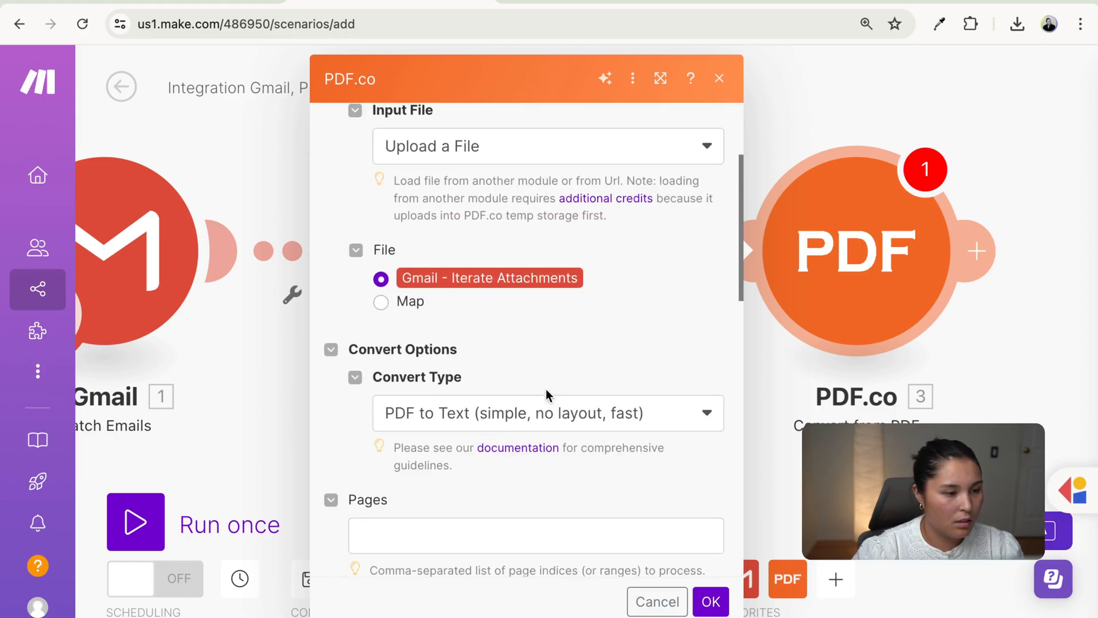
{"action": "scroll", "coordinate": [539, 459], "scroll_direction": "down", "scroll_amount": 6}
{"action": "scroll", "coordinate": [539, 458], "scroll_direction": "down", "scroll_amount": 6}
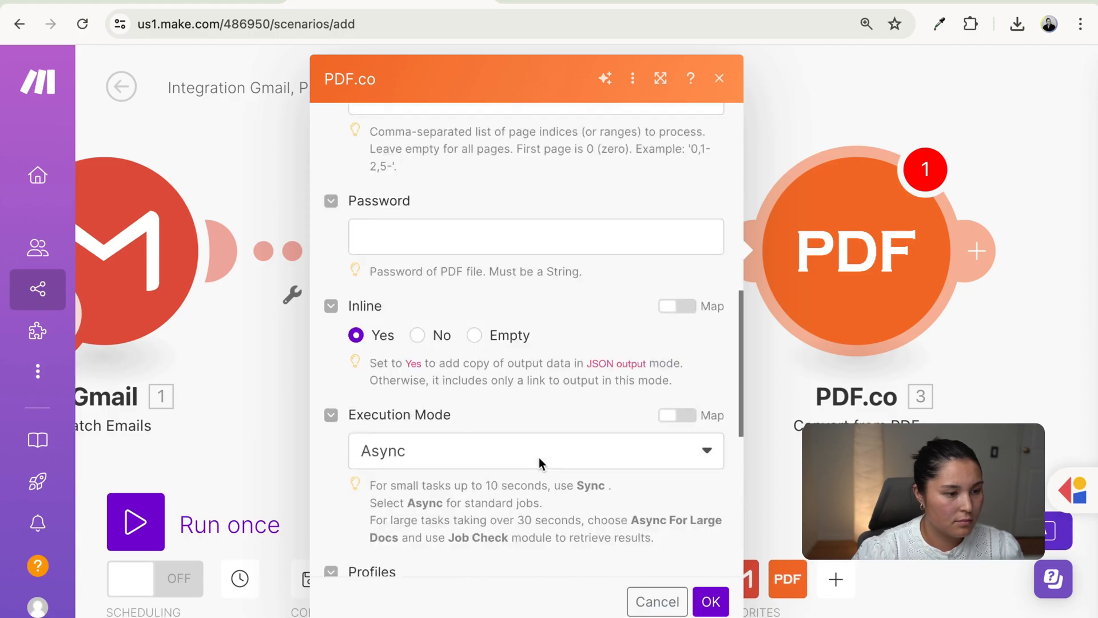
{"action": "left_click", "coordinate": [514, 394]}
{"action": "left_click", "coordinate": [503, 412]}
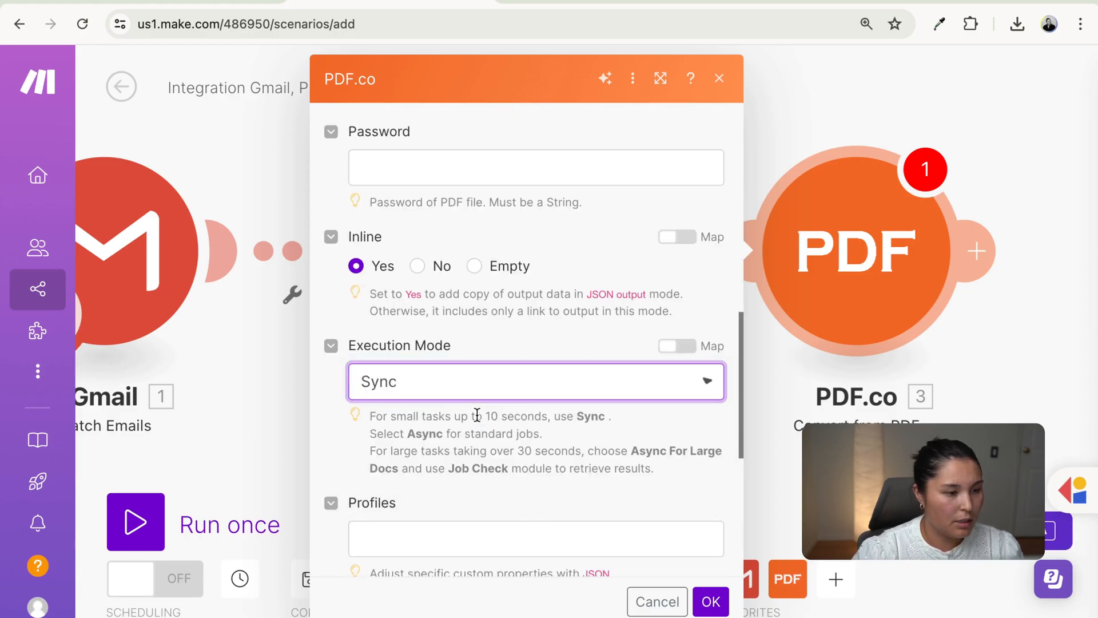
{"action": "scroll", "coordinate": [652, 427], "scroll_direction": "up", "scroll_amount": 8}
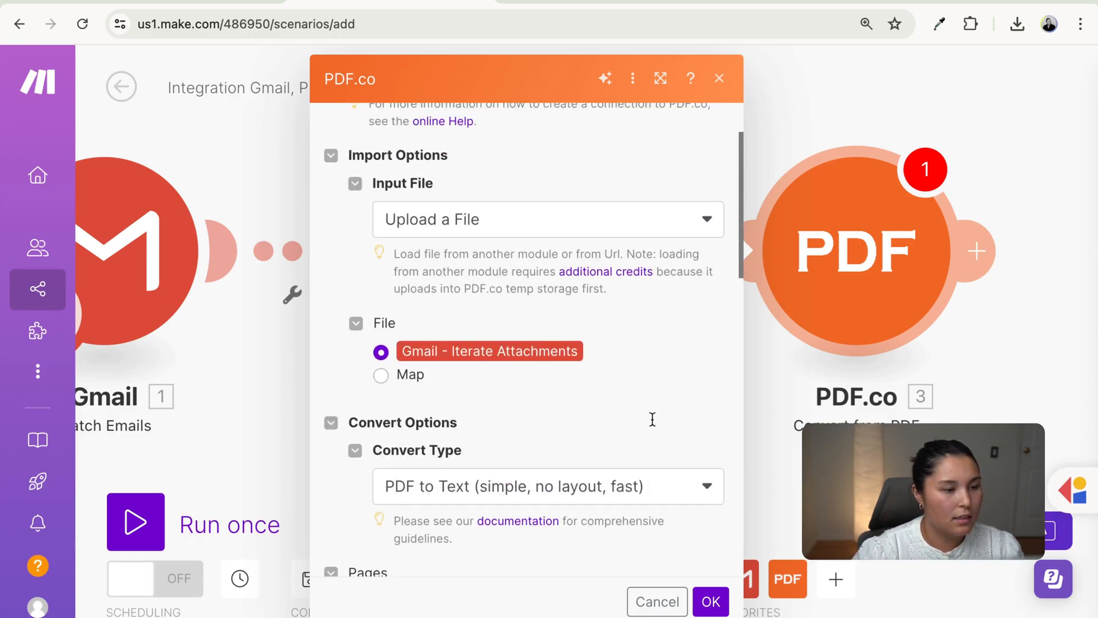
{"action": "left_click", "coordinate": [711, 601]}
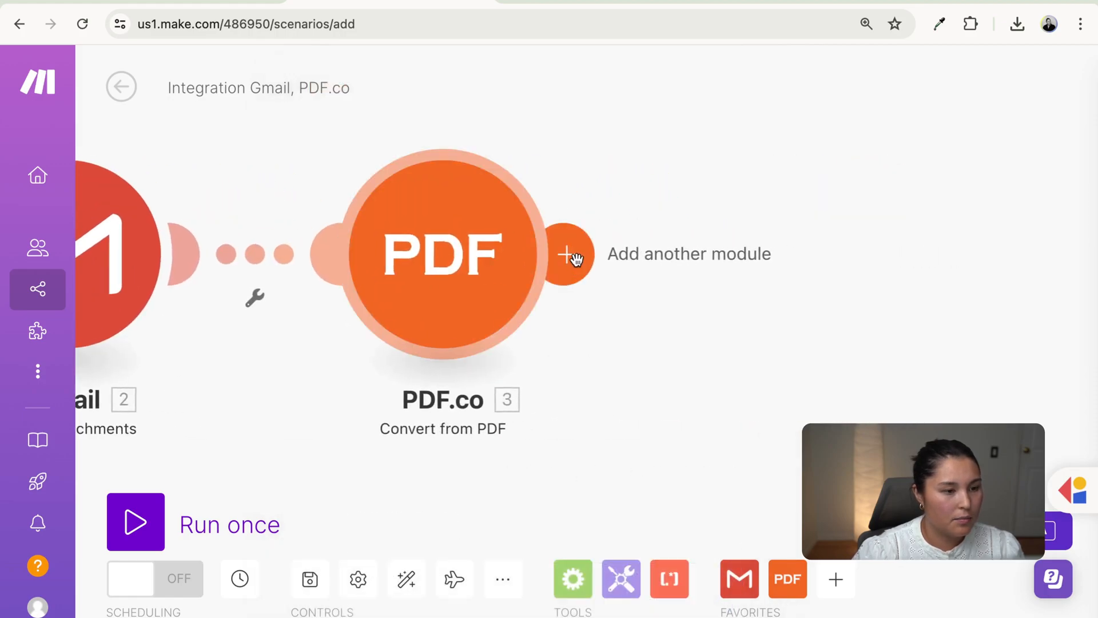
- Add an OpenAI (ChatGPT, Whisper, DALL-E) Create a Completion module after PDF.co
{"action": "left_click", "coordinate": [569, 254]}
{"action": "scroll", "coordinate": [572, 429], "scroll_direction": "down", "scroll_amount": 1}
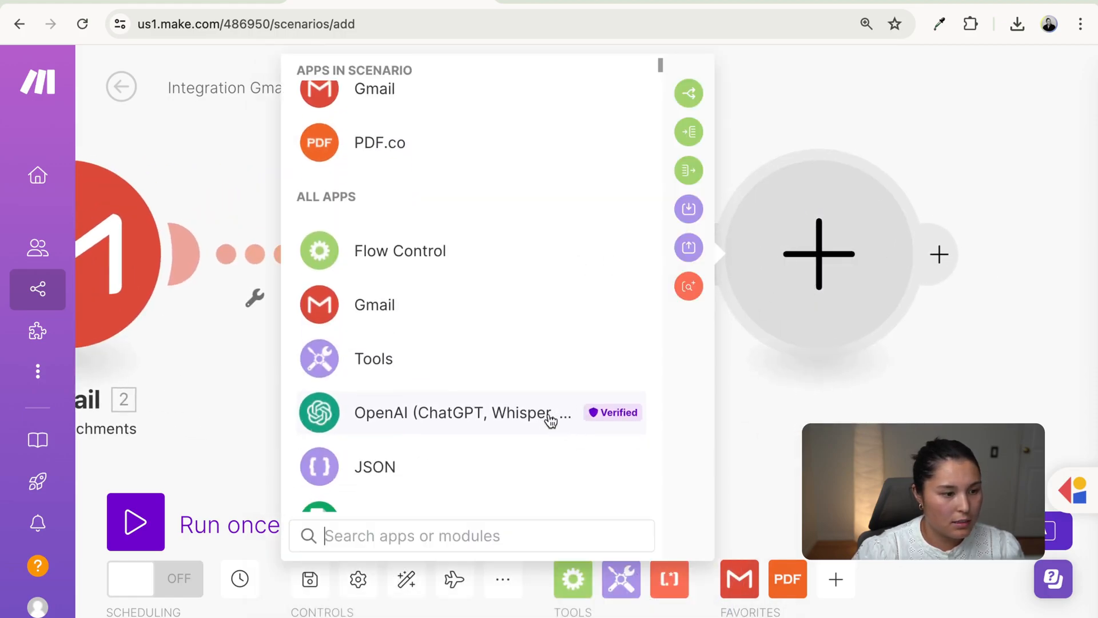
{"action": "left_click", "coordinate": [549, 417]}
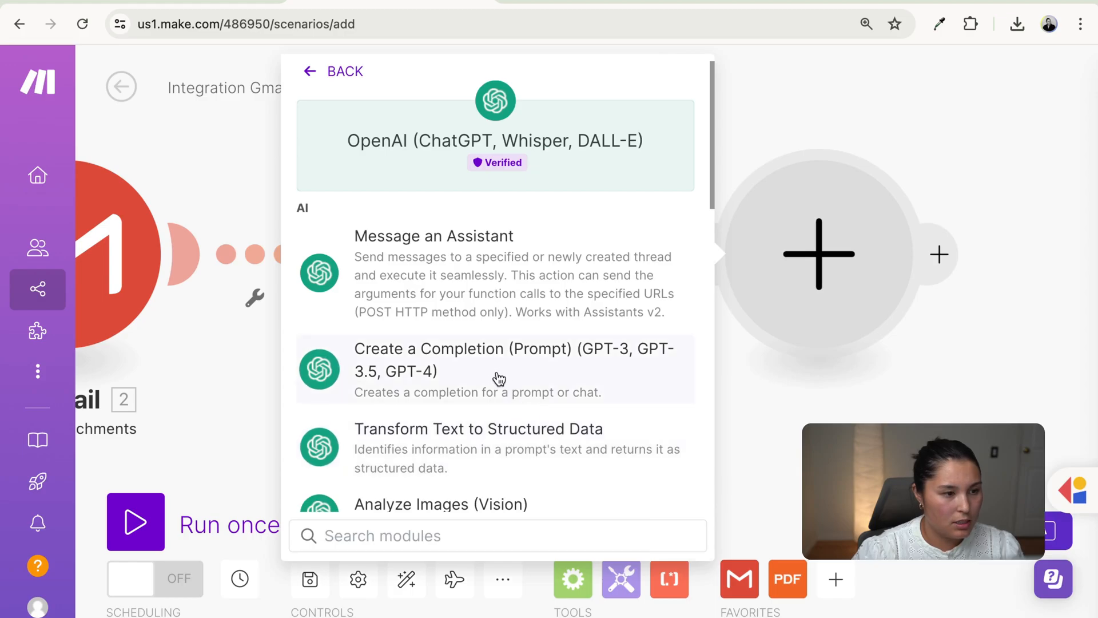
{"action": "left_click", "coordinate": [478, 379]}
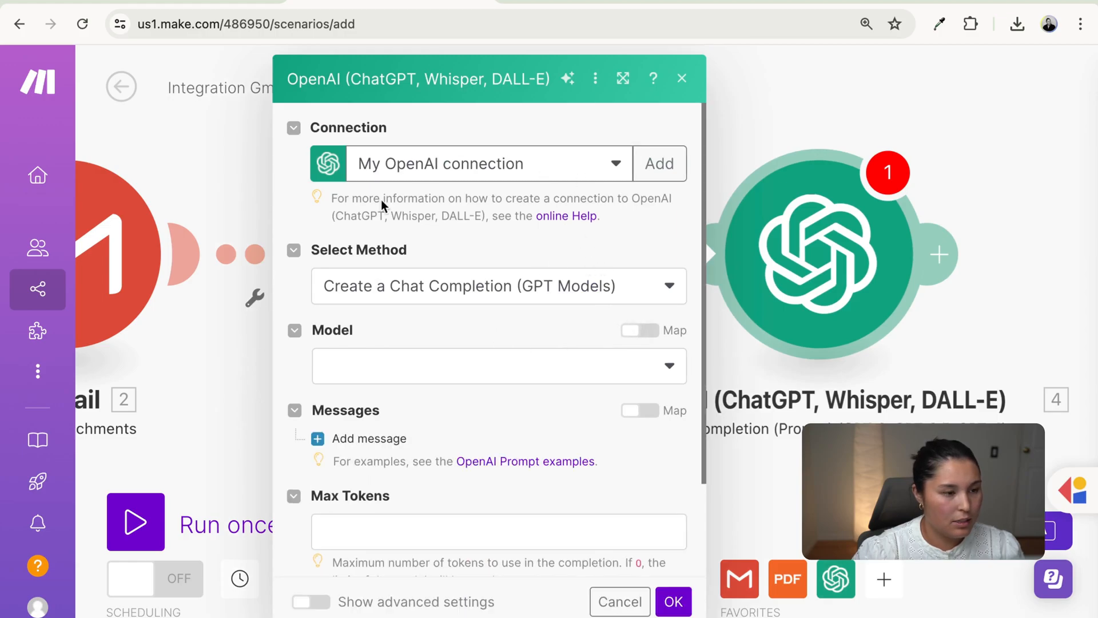
- Select the gpt-4o model and add a first message with the System role
{"action": "left_click", "coordinate": [429, 372]}
{"action": "left_click", "coordinate": [400, 458]}
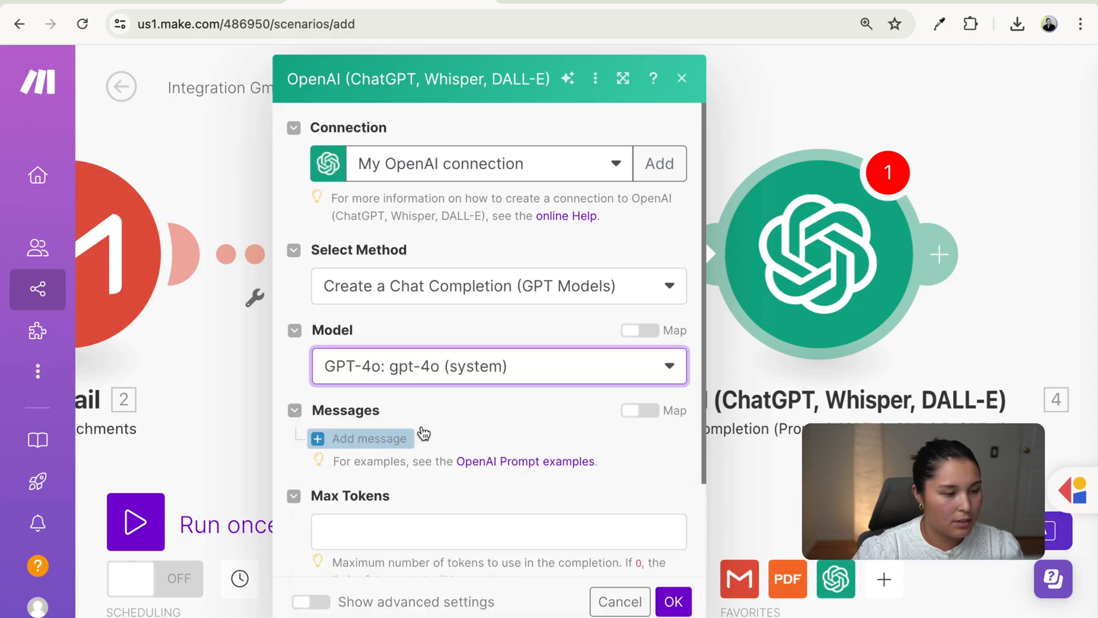
{"action": "scroll", "coordinate": [584, 468], "scroll_direction": "down", "scroll_amount": 1}
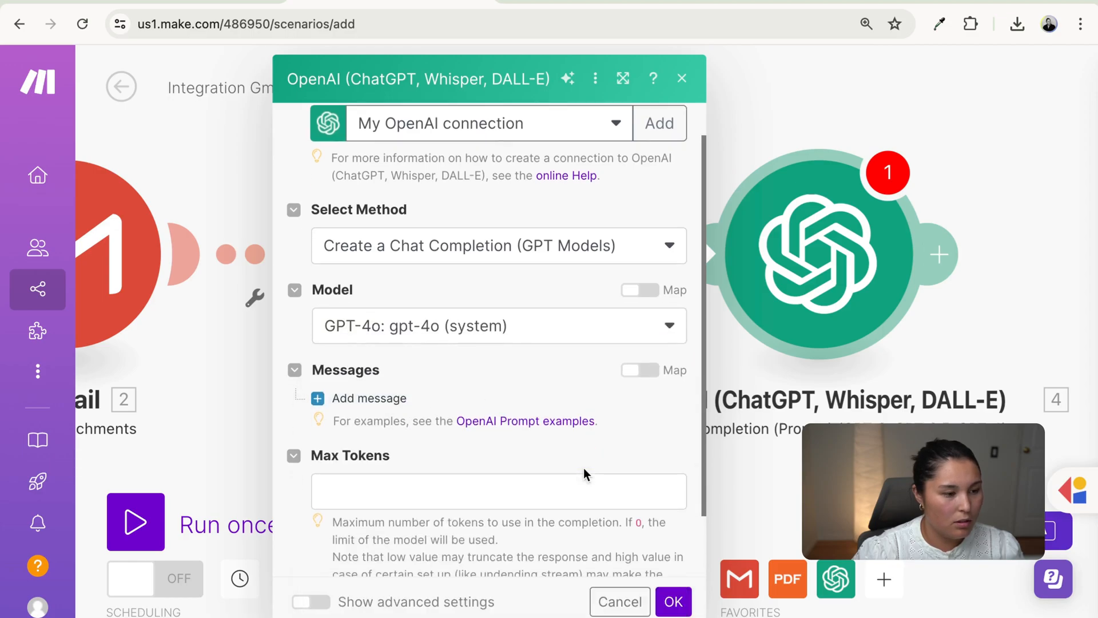
{"action": "left_click", "coordinate": [384, 404]}
{"action": "scroll", "coordinate": [440, 414], "scroll_direction": "down", "scroll_amount": 3}
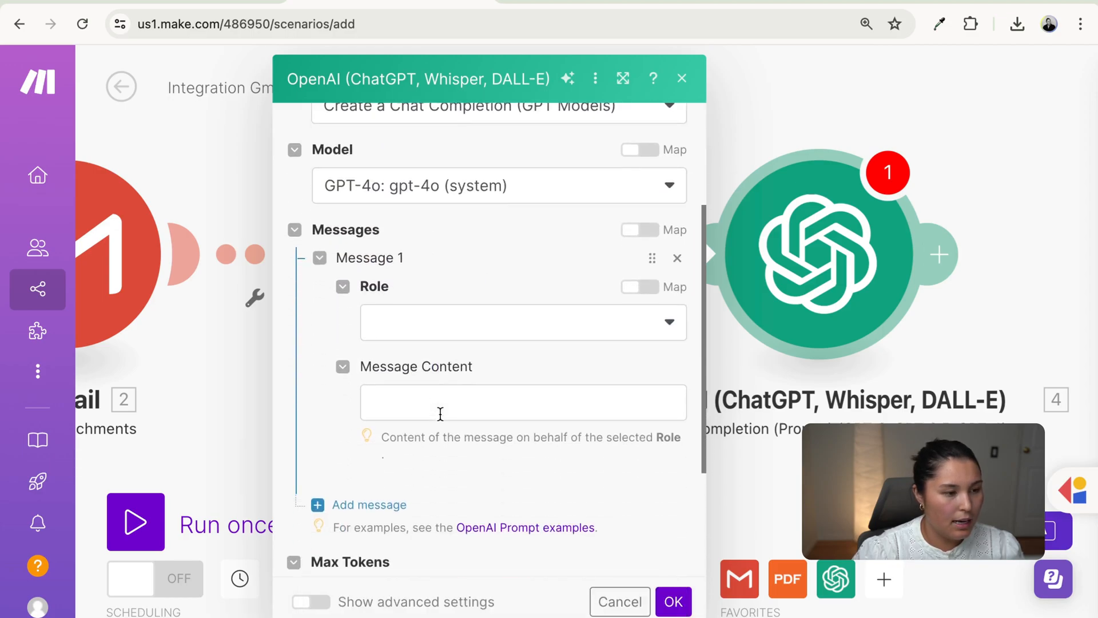
{"action": "left_click", "coordinate": [455, 323]}
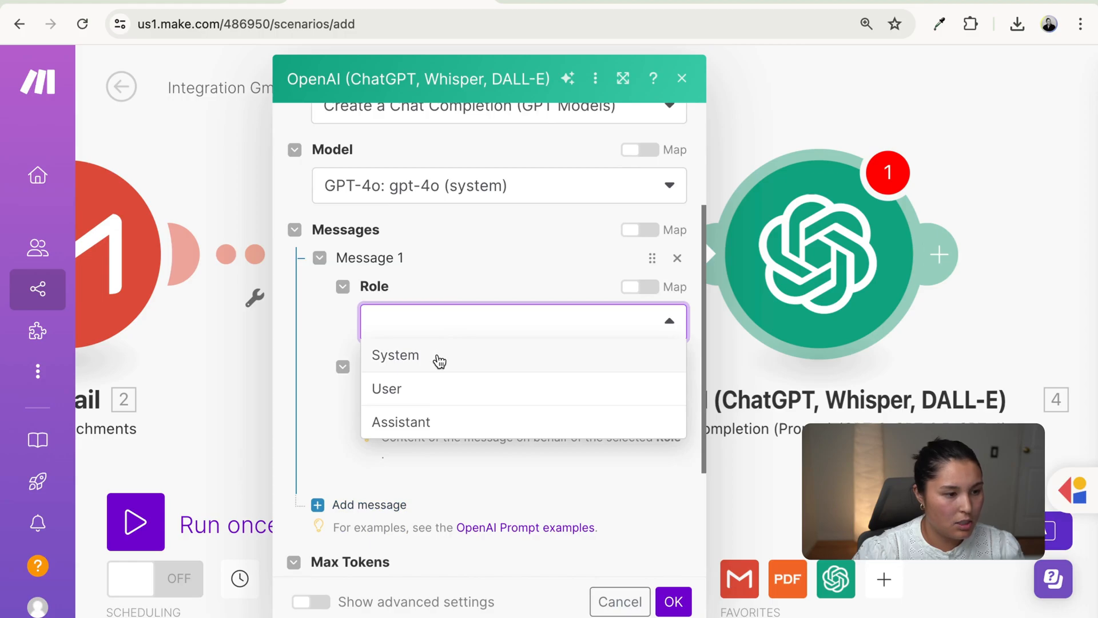
{"action": "left_click", "coordinate": [430, 356]}
- Paste the Rice Ball Co. purchase-order-to-JSON extraction prompt into the System message content
{"action": "scroll", "coordinate": [509, 371], "scroll_direction": "down", "scroll_amount": 2}
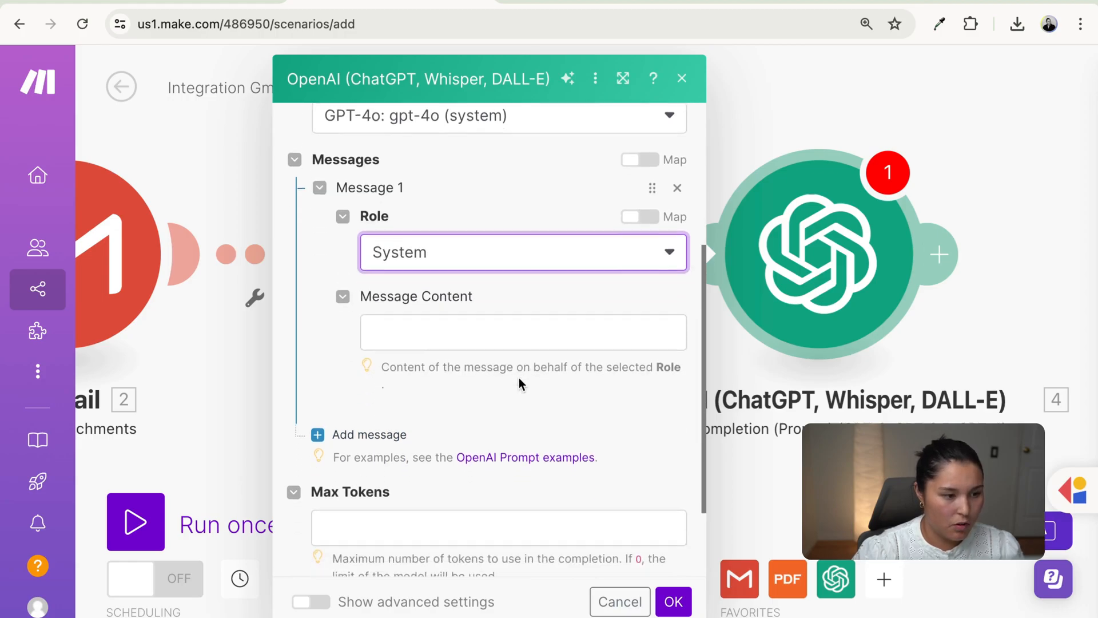
{"action": "scroll", "coordinate": [519, 378], "scroll_direction": "down", "scroll_amount": 1}
{"action": "left_click", "coordinate": [497, 310]}
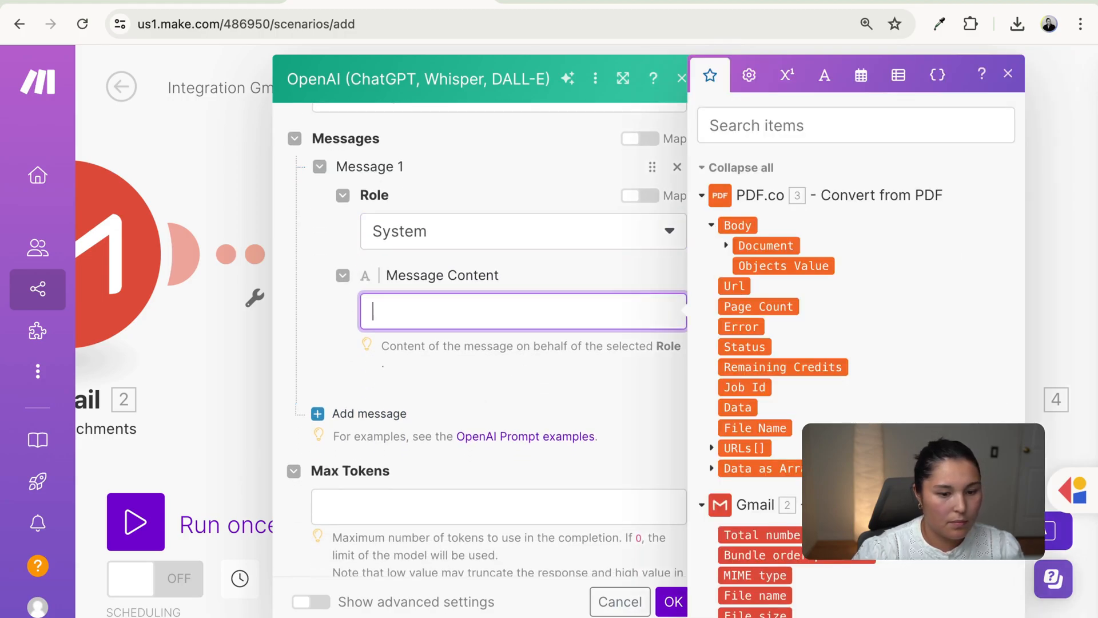
{"action": "key", "text": "super+Tab"}
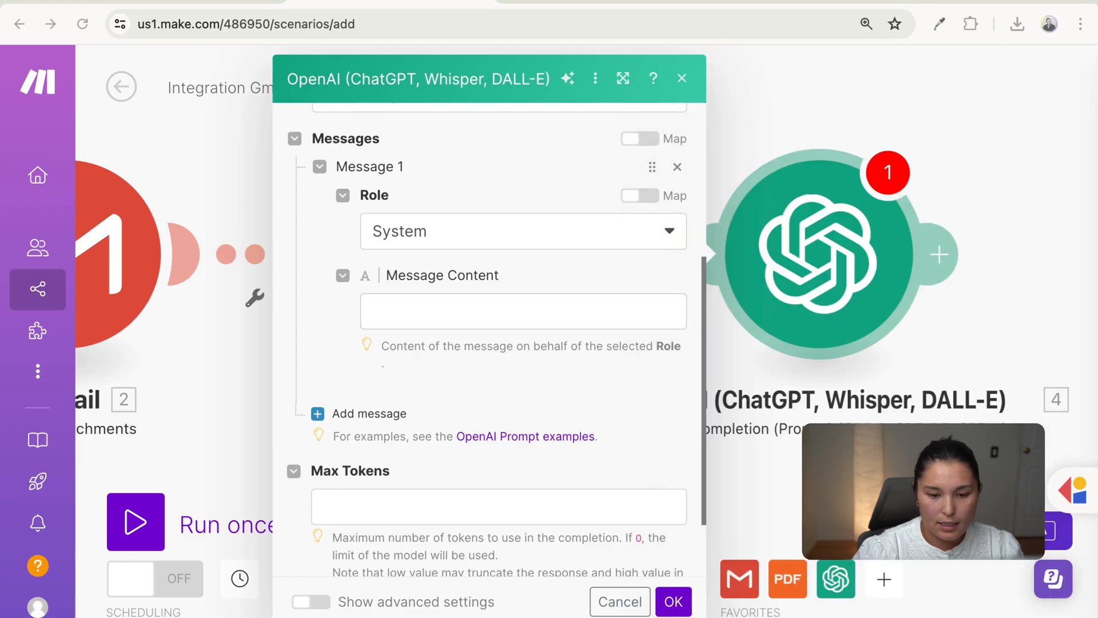
{"action": "left_click", "coordinate": [558, 310]}
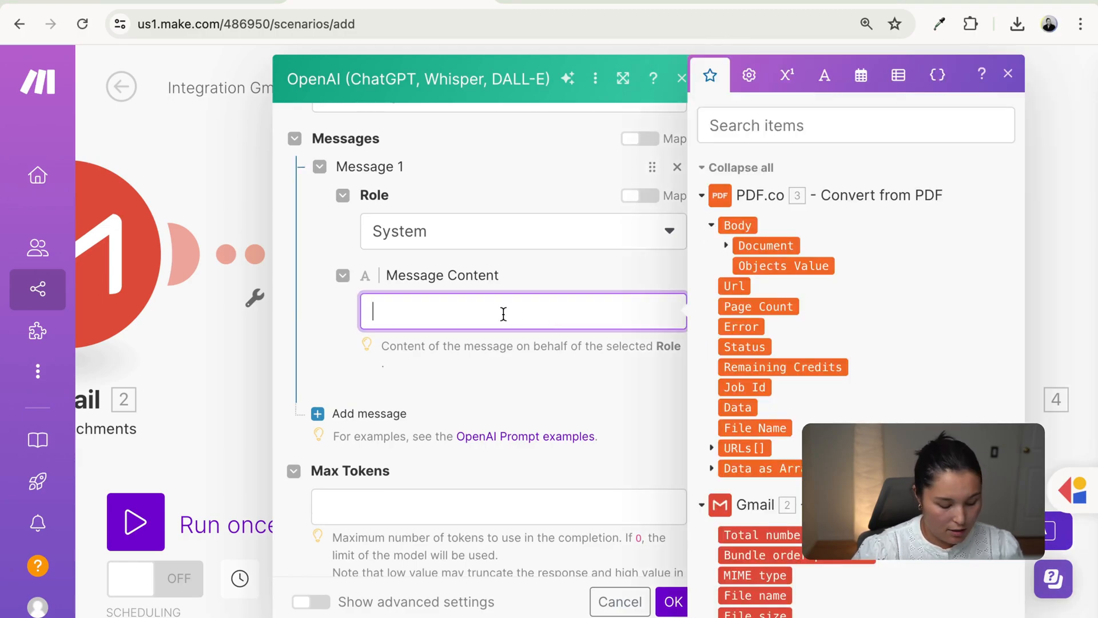
{"action": "type", "text": "You are an AI assistant specialized in extracting order information from Rice Ball Co. purchase orders and converting location names to match specific naming conventions. Your task is to accurately parse the given text, extract key details, and structure them into a JSON format while ensuring location names are converted correctly."}
{"action": "left_click", "coordinate": [332, 409]}
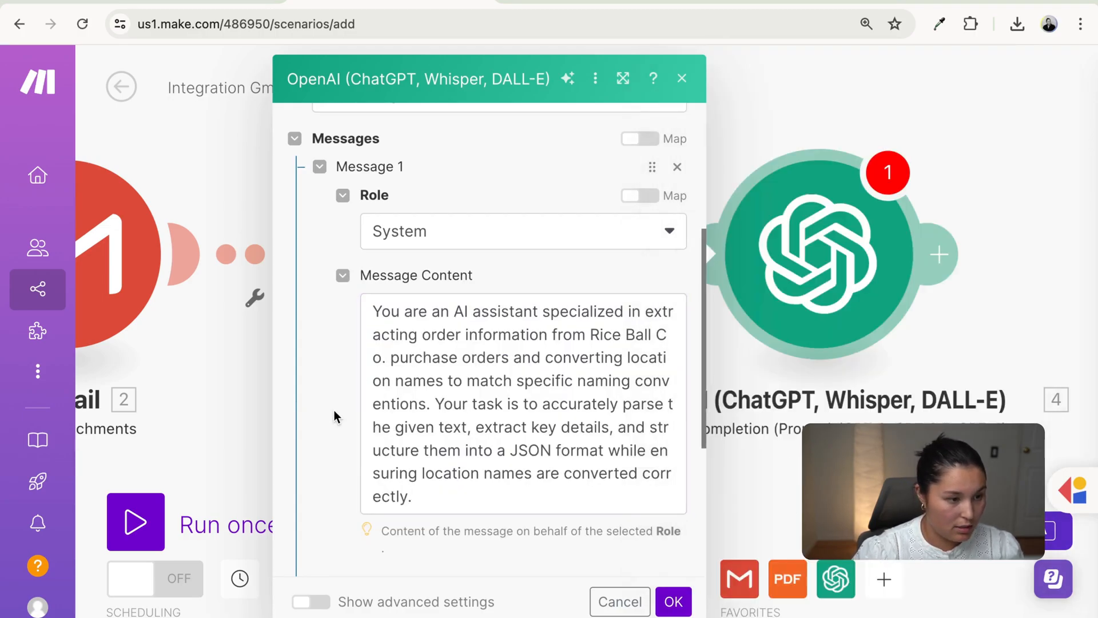
{"action": "scroll", "coordinate": [335, 424], "scroll_direction": "down", "scroll_amount": 1}
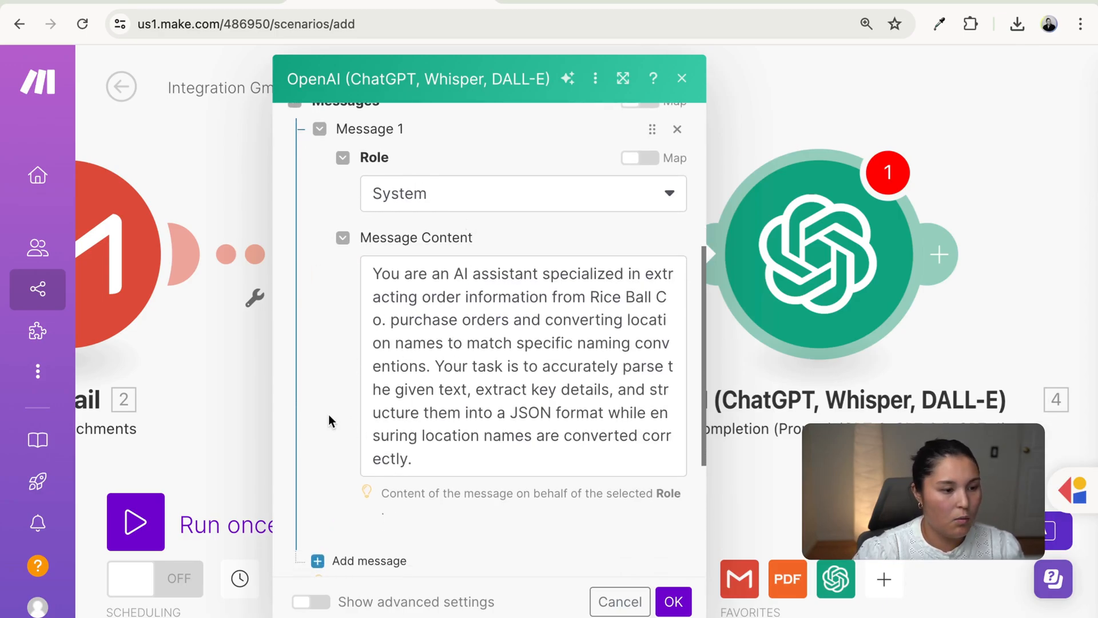
{"action": "scroll", "coordinate": [331, 453], "scroll_direction": "down", "scroll_amount": 1}
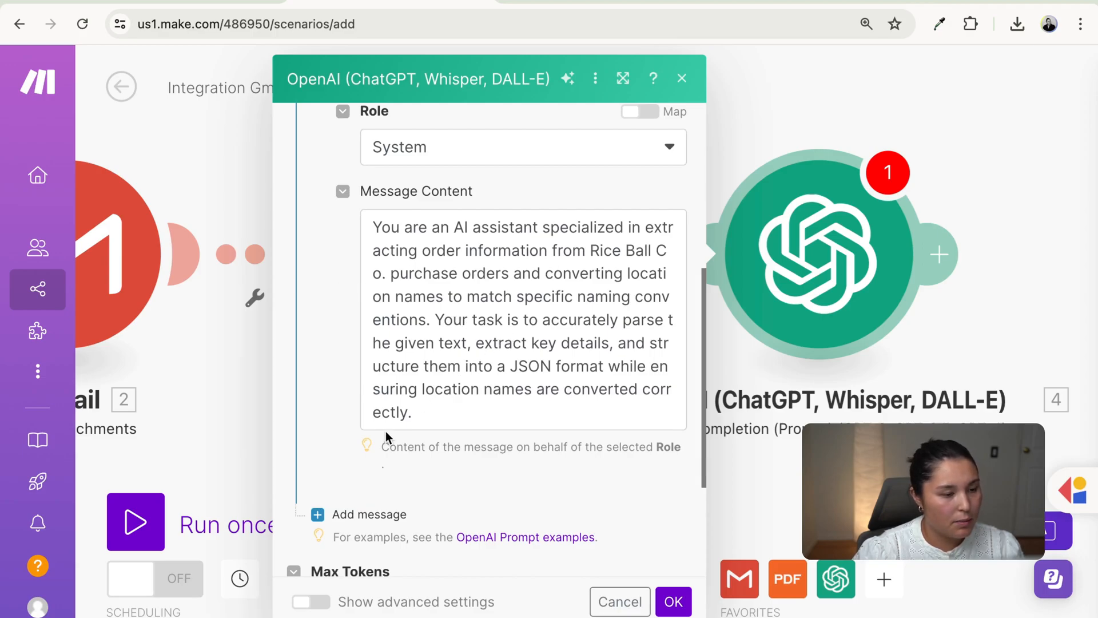
{"action": "scroll", "coordinate": [458, 494], "scroll_direction": "down", "scroll_amount": 1}
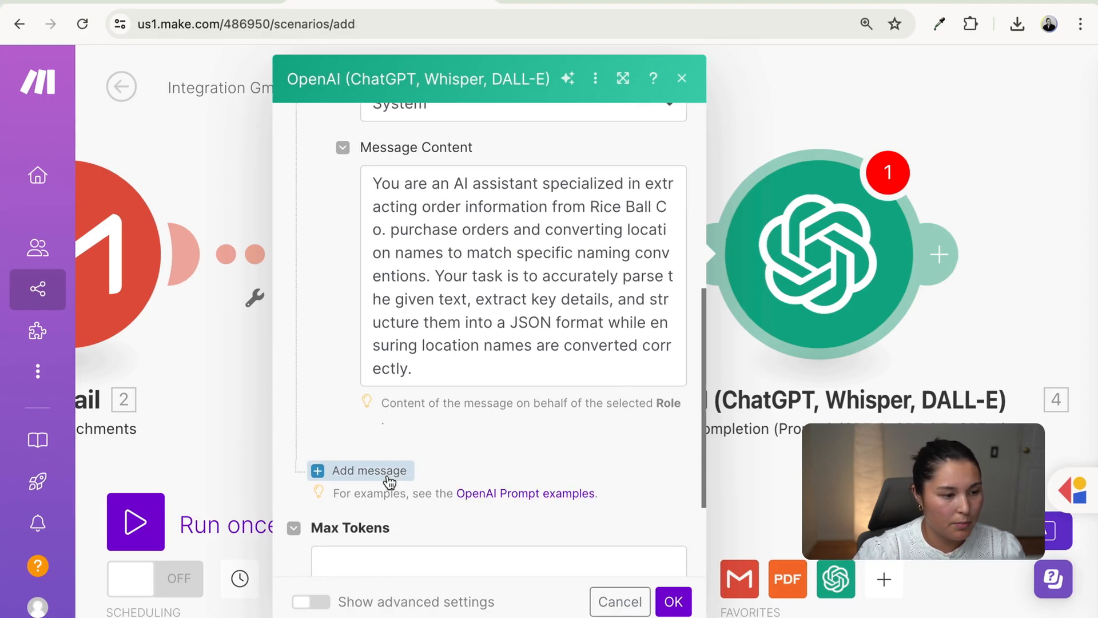
- Add a second message and set its role to User
{"action": "left_click", "coordinate": [382, 472]}
{"action": "scroll", "coordinate": [499, 462], "scroll_direction": "down", "scroll_amount": 2}
{"action": "left_click", "coordinate": [454, 382]}
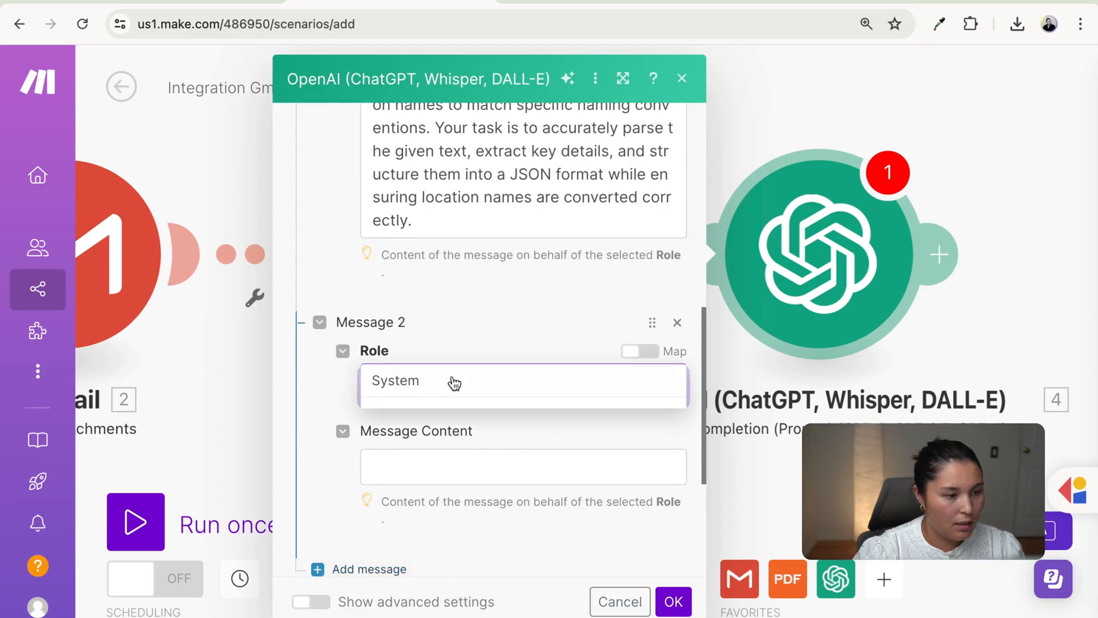
{"action": "left_click", "coordinate": [423, 423]}
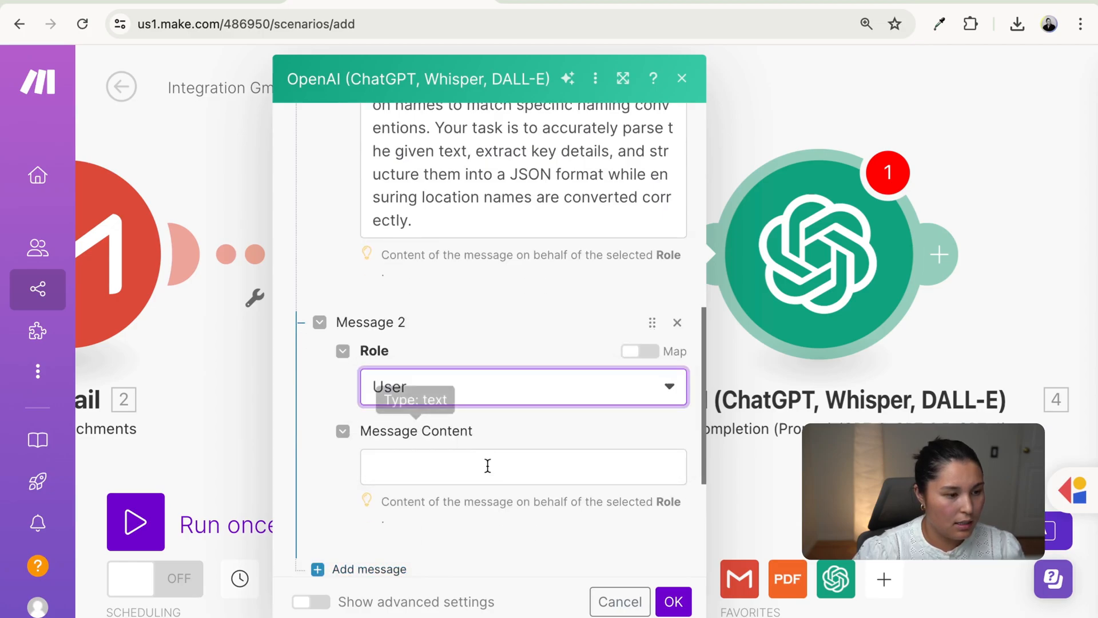
{"action": "scroll", "coordinate": [493, 474], "scroll_direction": "down", "scroll_amount": 3}
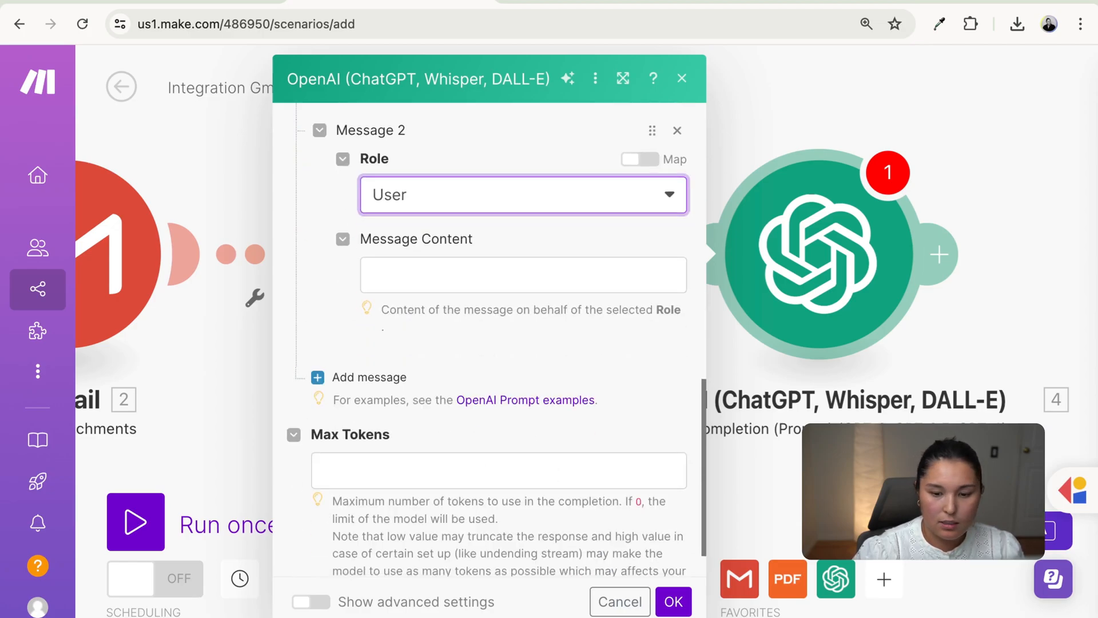
- Paste the extraction prompt with location mappings and locationName/items JSON schema into message 2
{"action": "key", "text": "super+Tab"}
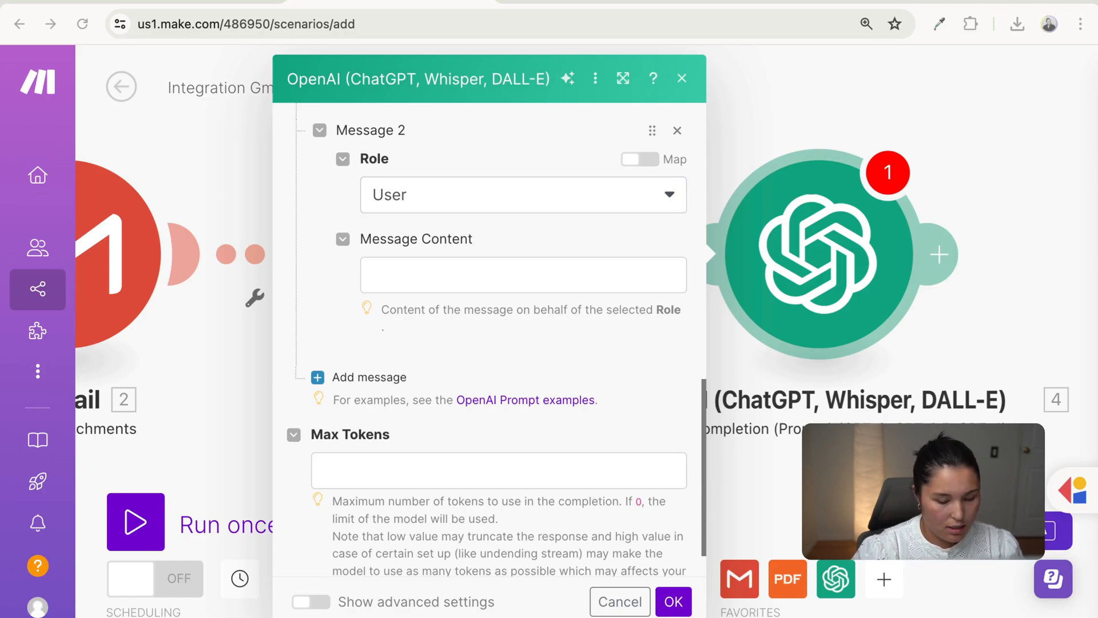
{"action": "left_click", "coordinate": [454, 277]}
{"action": "key", "text": "super+v"}
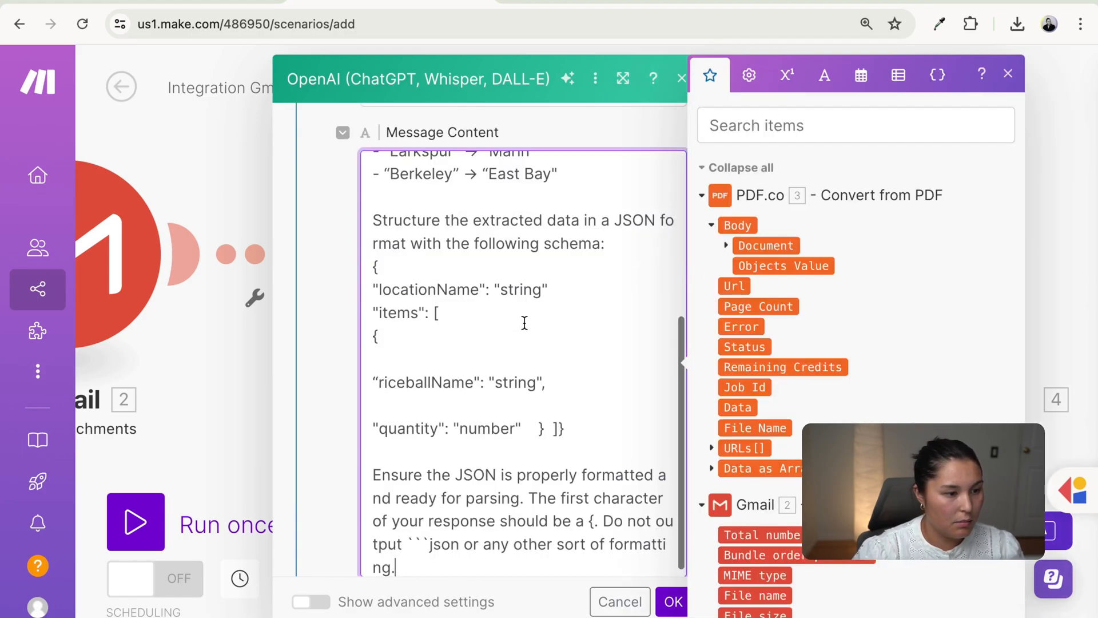
{"action": "scroll", "coordinate": [531, 328], "scroll_direction": "up", "scroll_amount": 5}
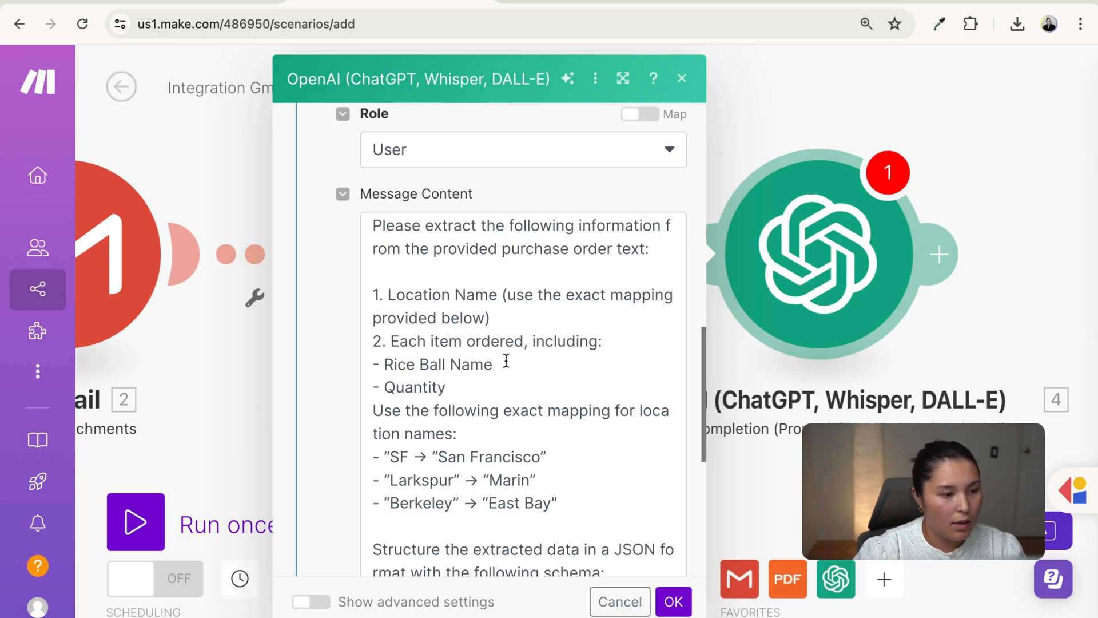
{"action": "scroll", "coordinate": [503, 368], "scroll_direction": "down", "scroll_amount": 1}
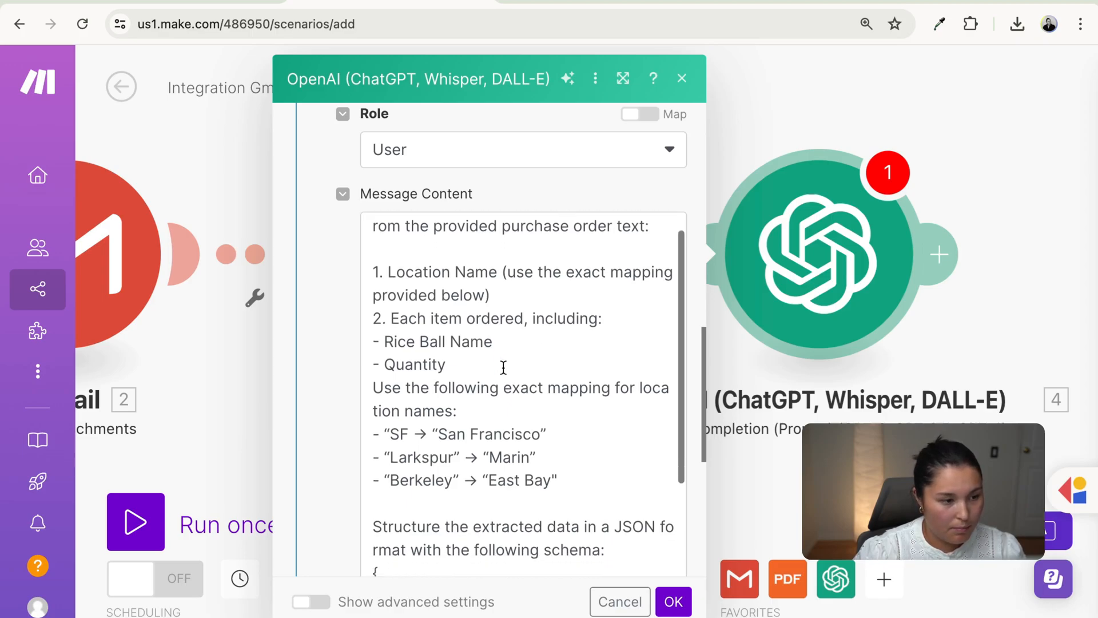
{"action": "scroll", "coordinate": [491, 386], "scroll_direction": "down", "scroll_amount": 2}
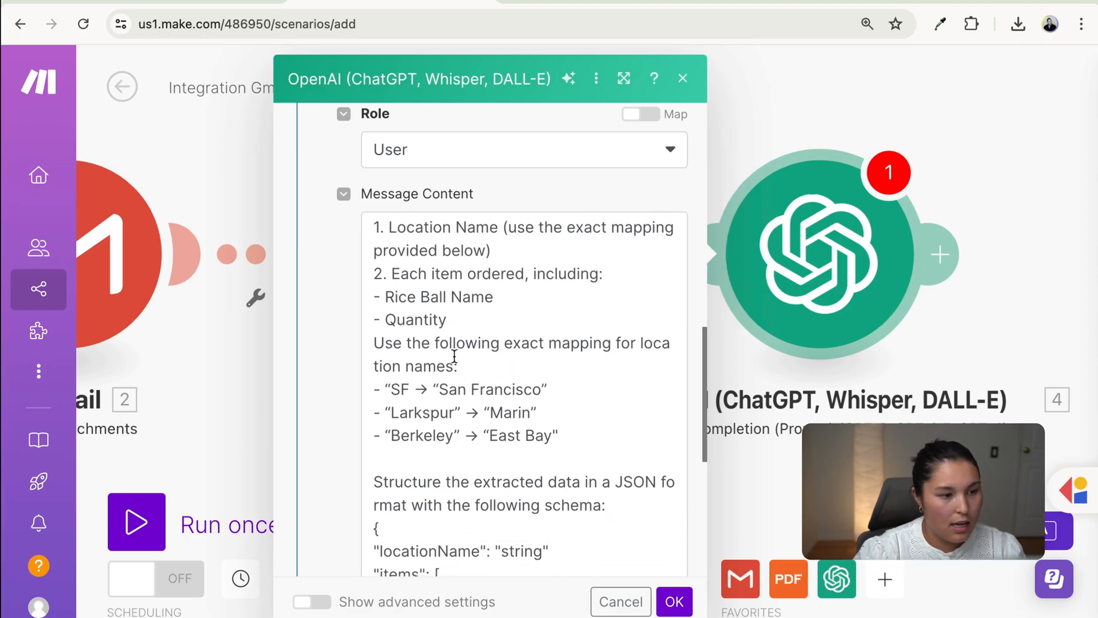
{"action": "scroll", "coordinate": [489, 384], "scroll_direction": "down", "scroll_amount": 2}
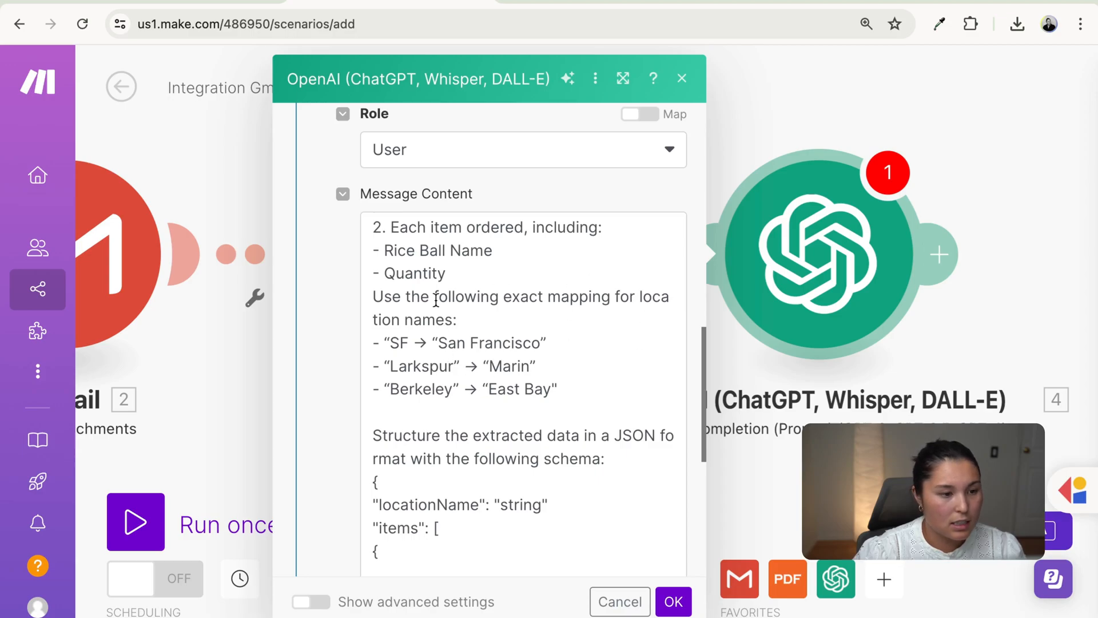
{"action": "scroll", "coordinate": [559, 392], "scroll_direction": "down", "scroll_amount": 2}
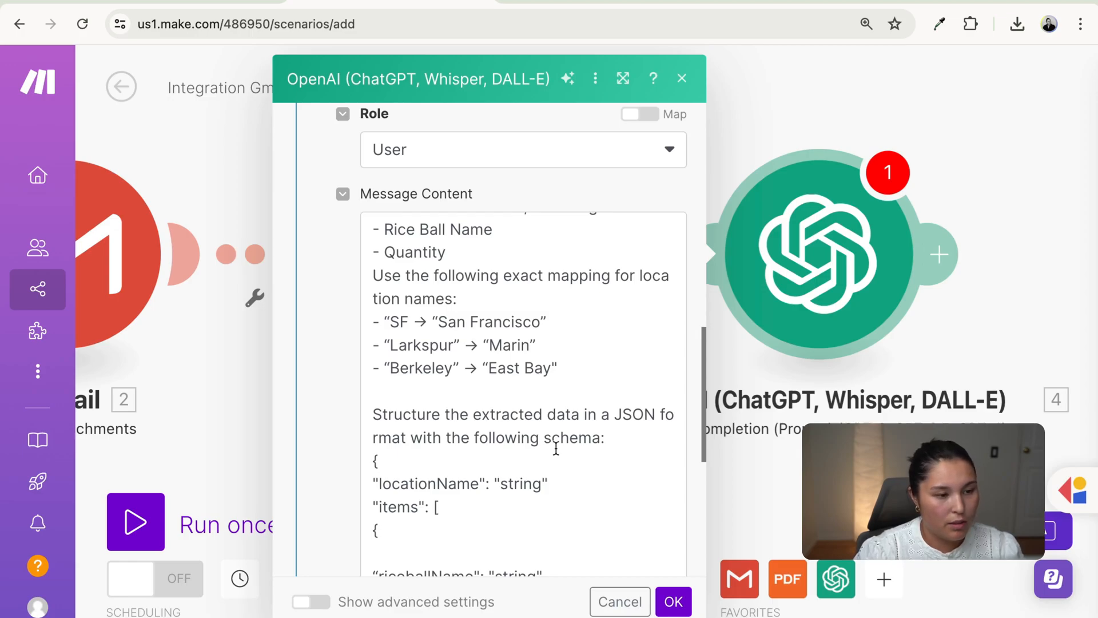
{"action": "scroll", "coordinate": [600, 491], "scroll_direction": "down", "scroll_amount": 4}
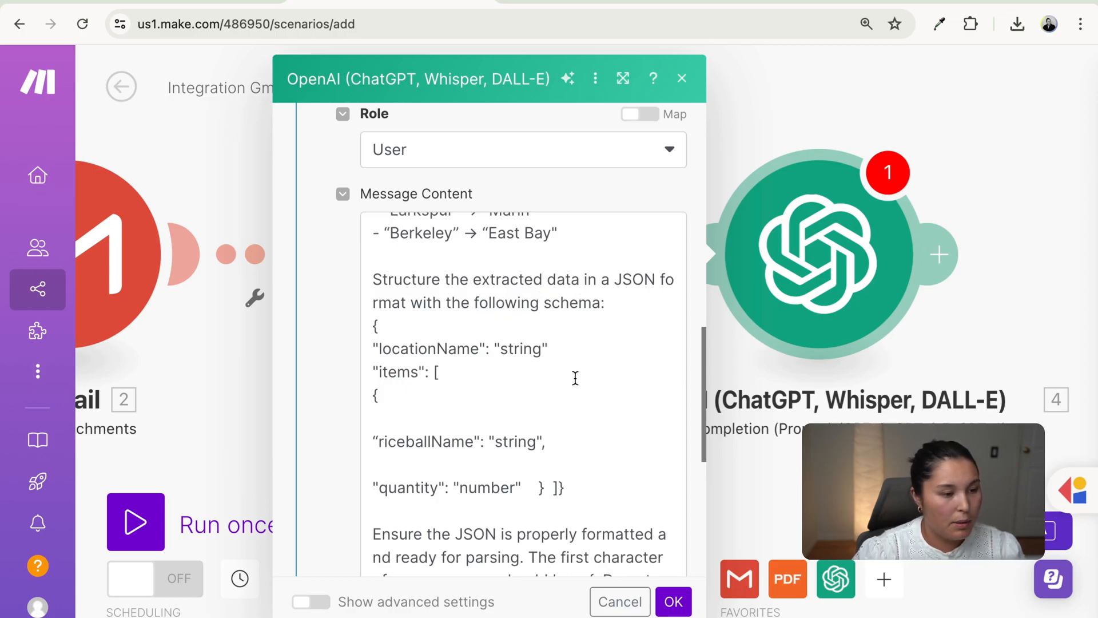
{"action": "scroll", "coordinate": [594, 436], "scroll_direction": "down", "scroll_amount": 1}
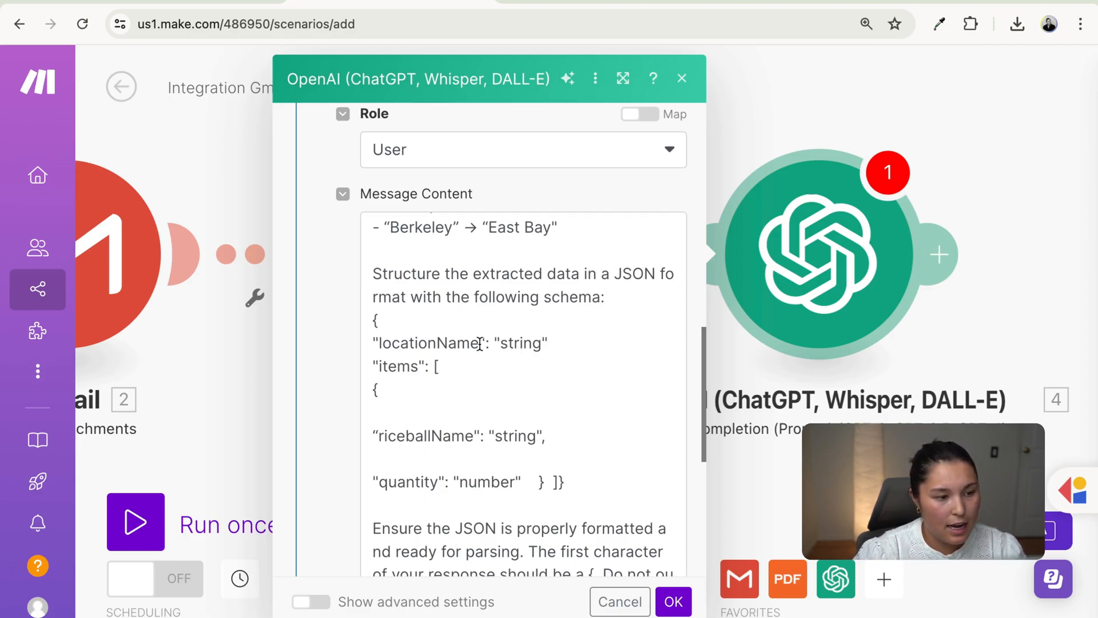
{"action": "left_click_drag", "start_coordinate": [480, 344], "coordinate": [380, 348]}
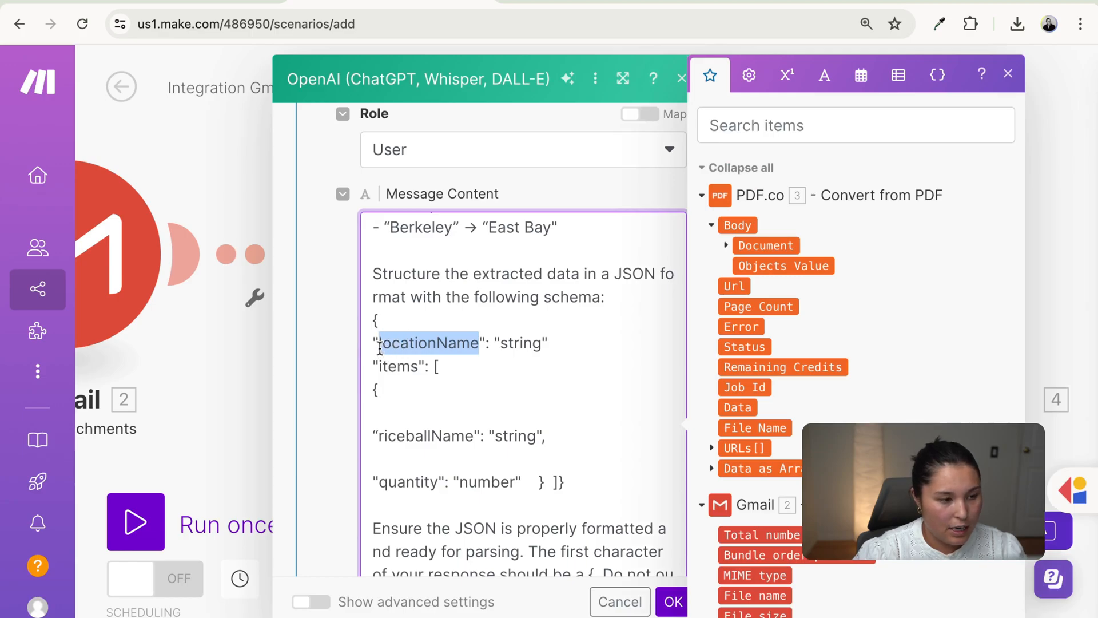
{"action": "left_click", "coordinate": [500, 345]}
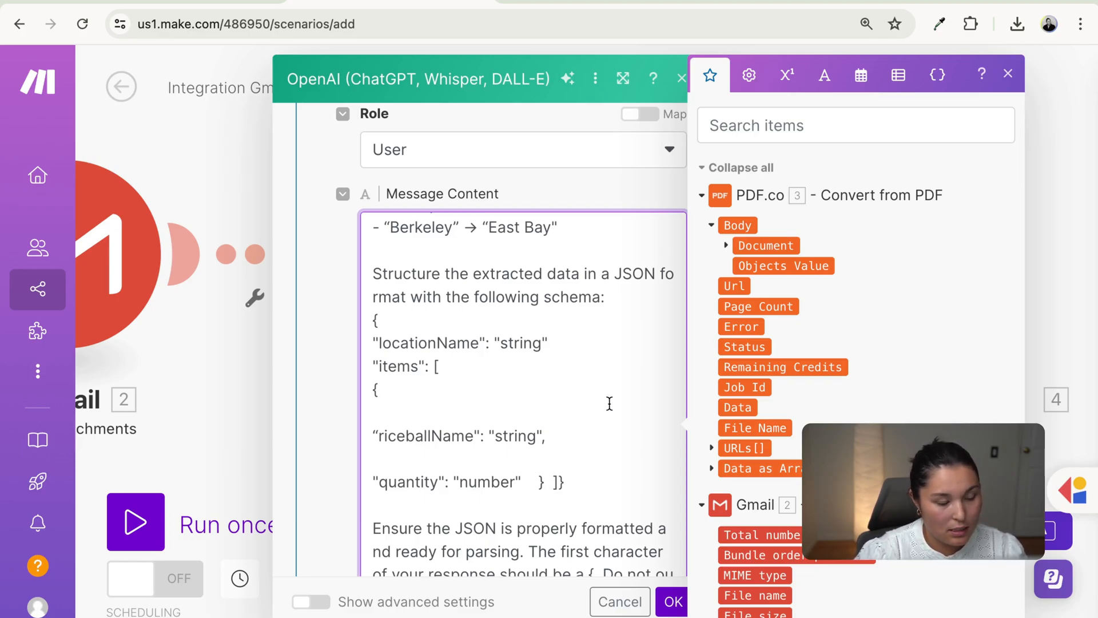
{"action": "scroll", "coordinate": [621, 454], "scroll_direction": "down", "scroll_amount": 3}
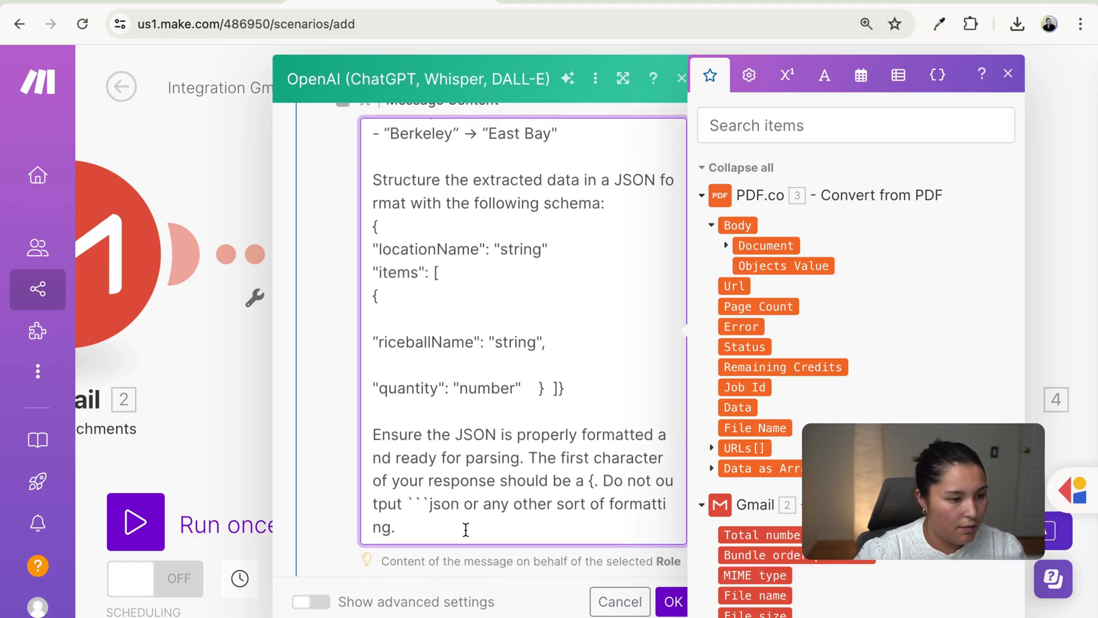
{"action": "left_click_drag", "start_coordinate": [601, 480], "coordinate": [607, 523]}
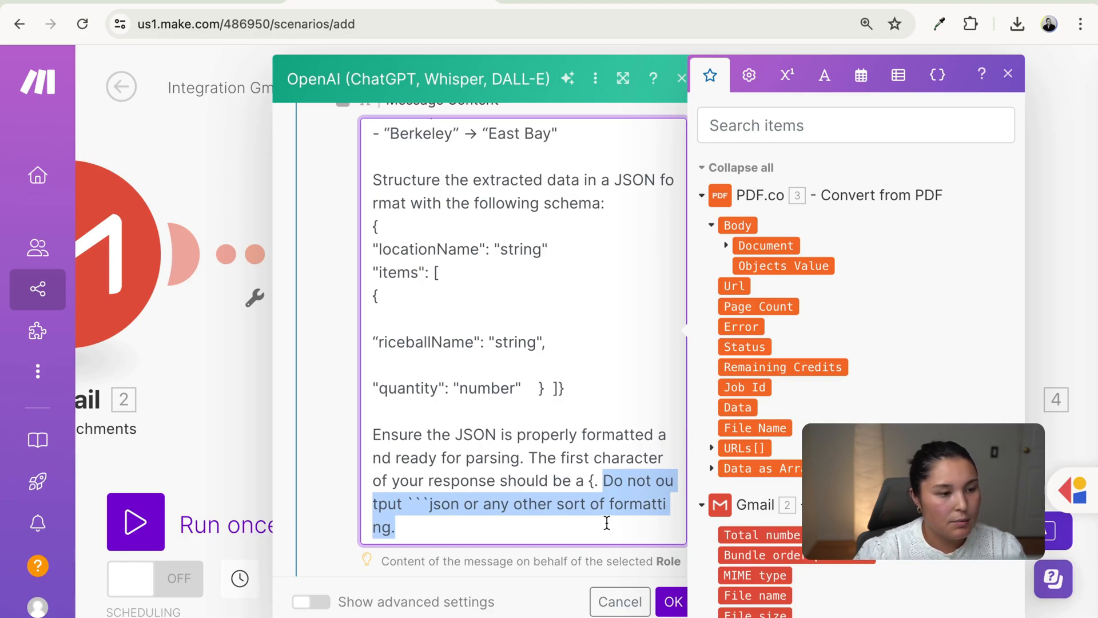
{"action": "left_click", "coordinate": [452, 504]}
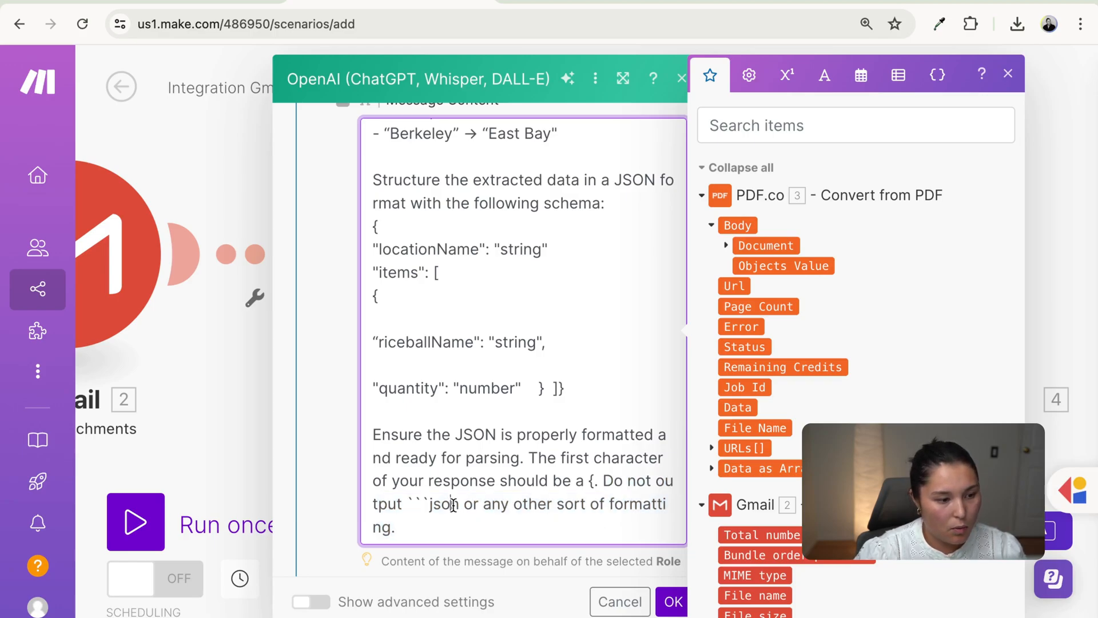
{"action": "left_click_drag", "start_coordinate": [456, 507], "coordinate": [407, 508]}
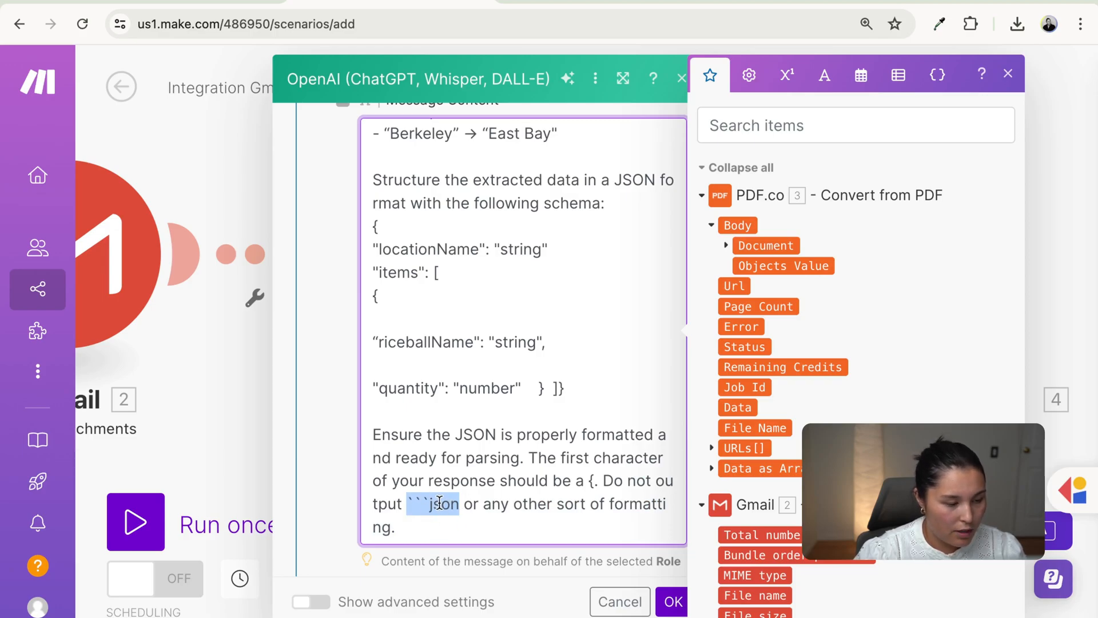
{"action": "left_click", "coordinate": [457, 515]}
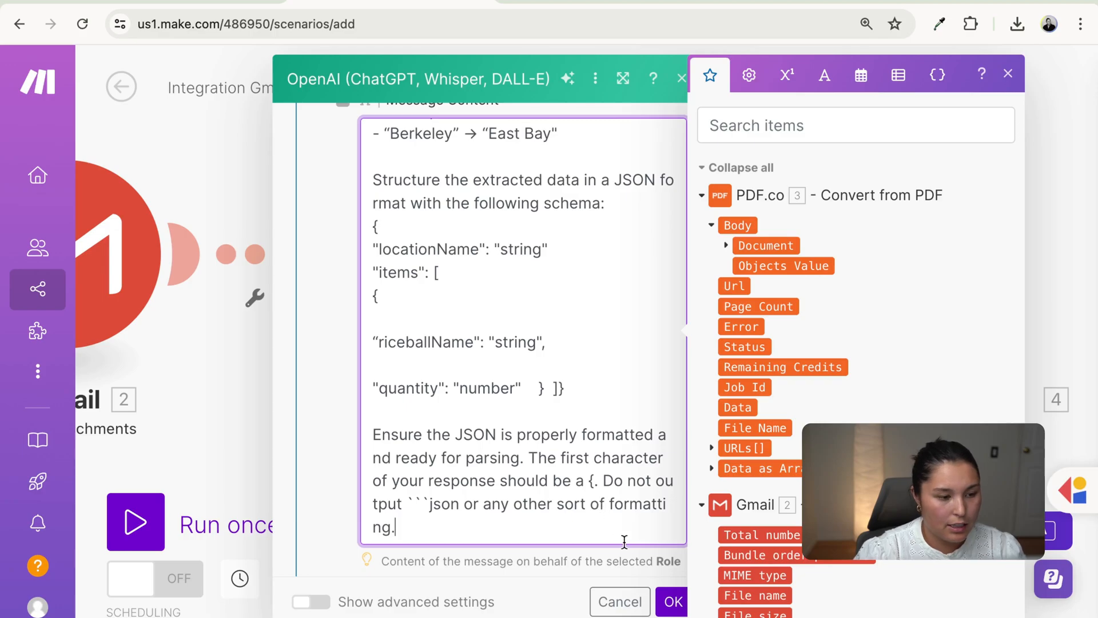
{"action": "scroll", "coordinate": [668, 574], "scroll_direction": "down", "scroll_amount": 5}
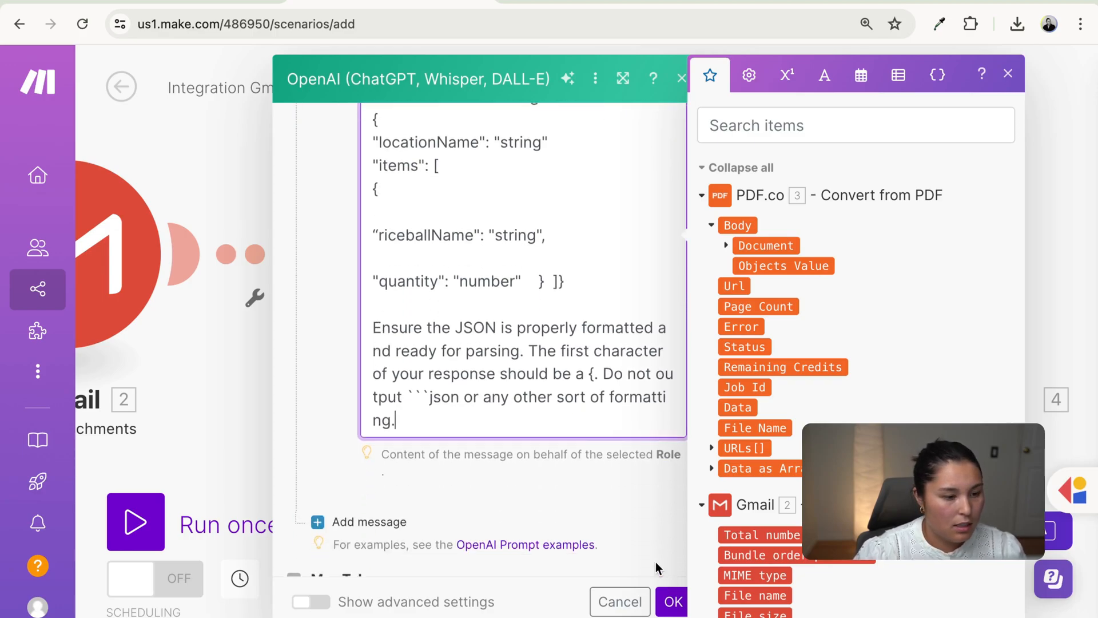
- Add a third User message whose content is the PDF.co Body output
{"action": "left_click", "coordinate": [399, 371]}
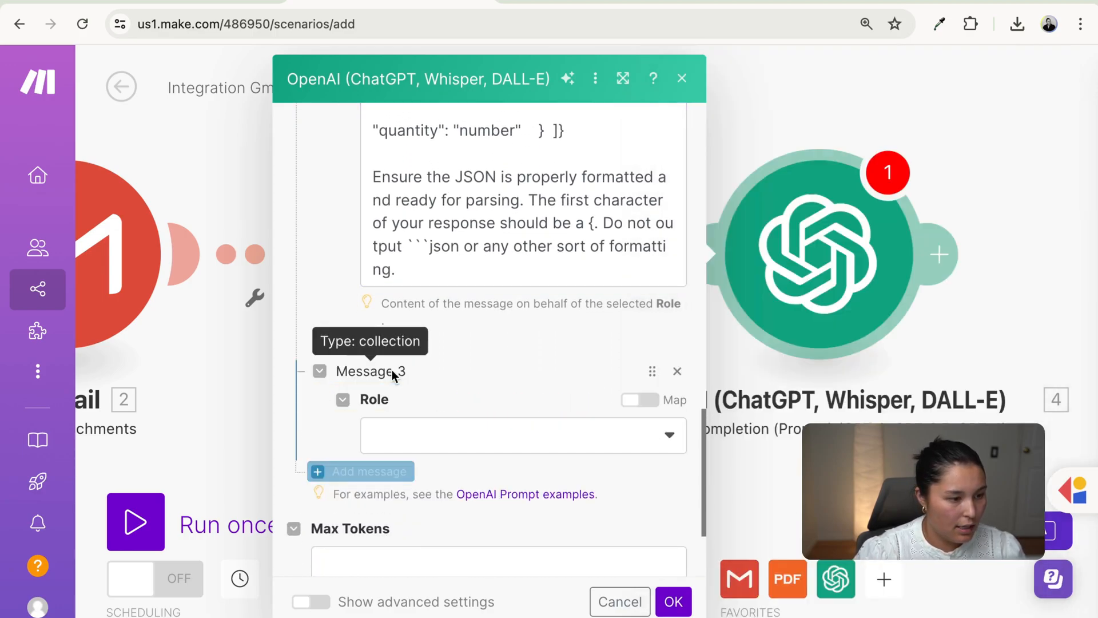
{"action": "left_click", "coordinate": [450, 437]}
{"action": "left_click", "coordinate": [442, 480]}
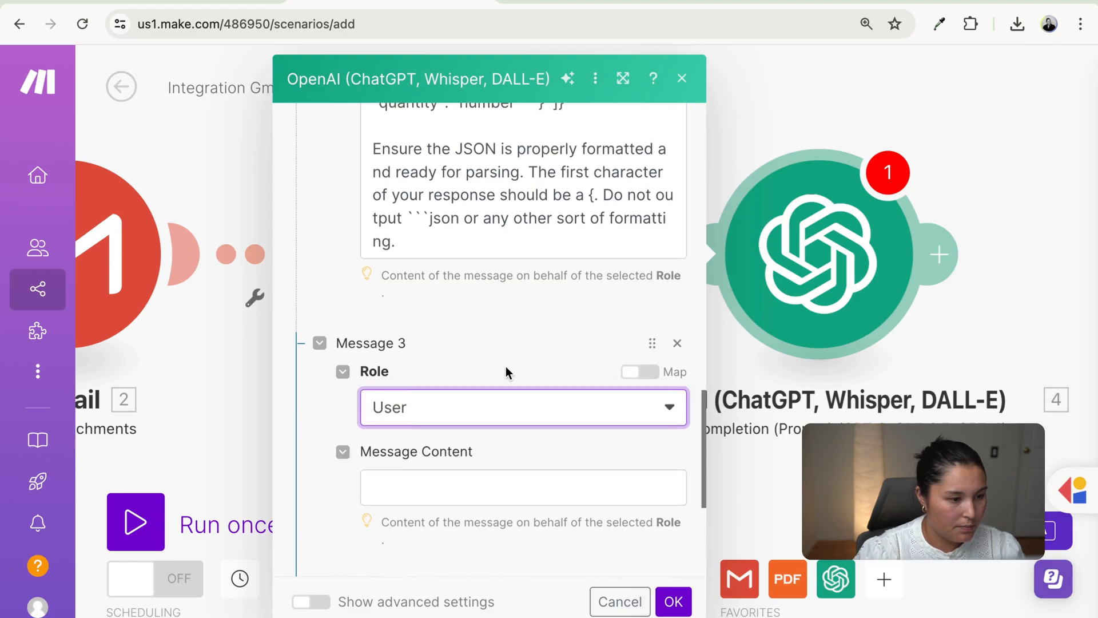
{"action": "scroll", "coordinate": [505, 368], "scroll_direction": "down", "scroll_amount": 4}
{"action": "left_click", "coordinate": [474, 307]}
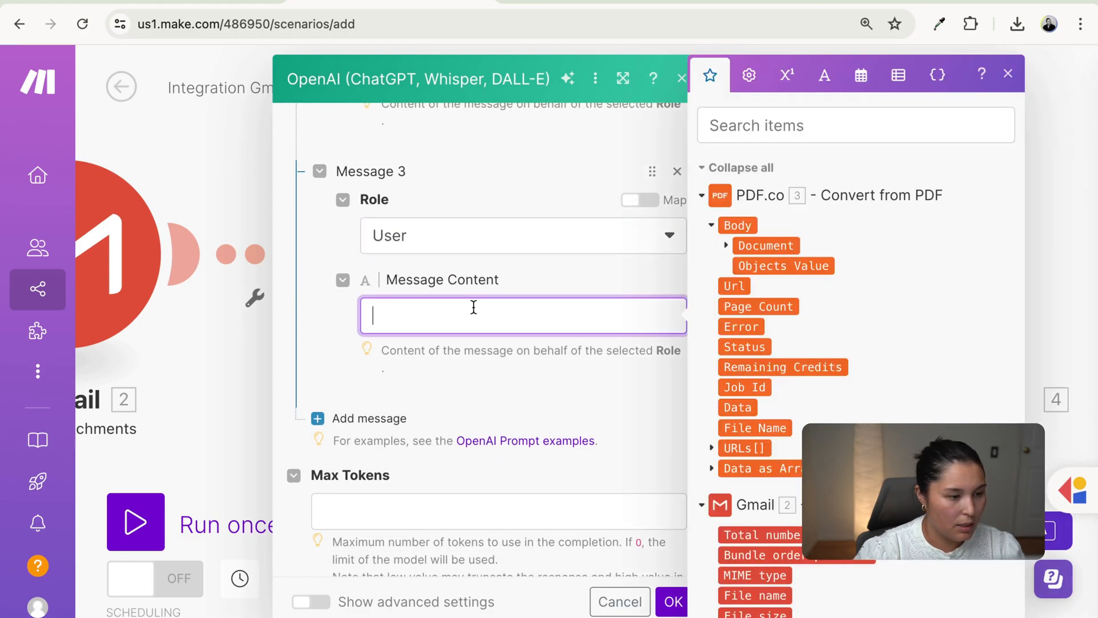
{"action": "left_click", "coordinate": [738, 224]}
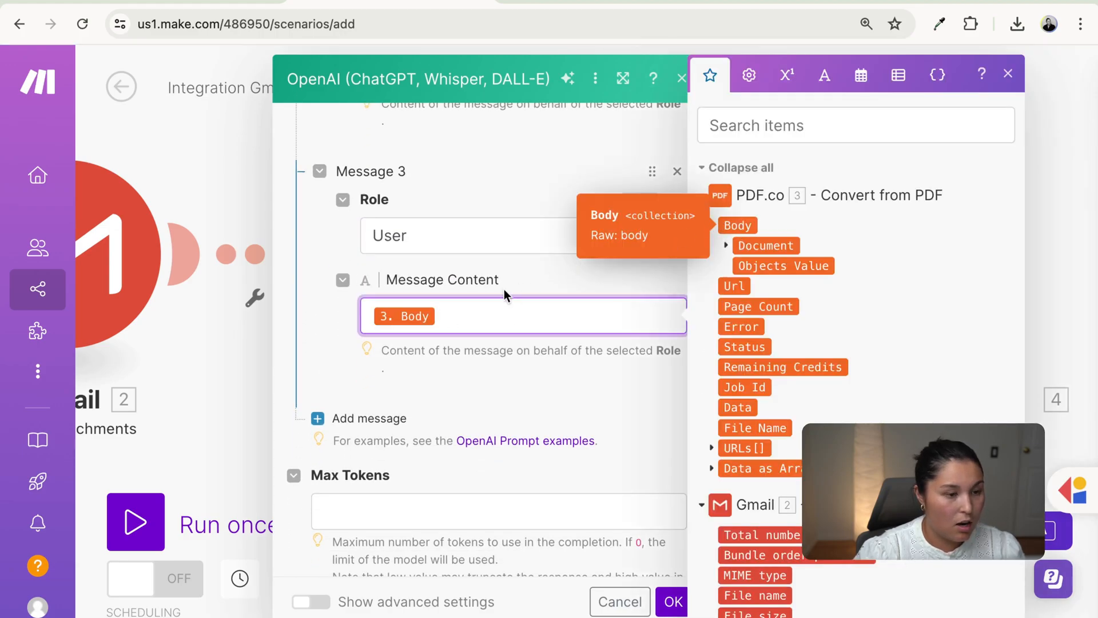
{"action": "left_click", "coordinate": [524, 280]}
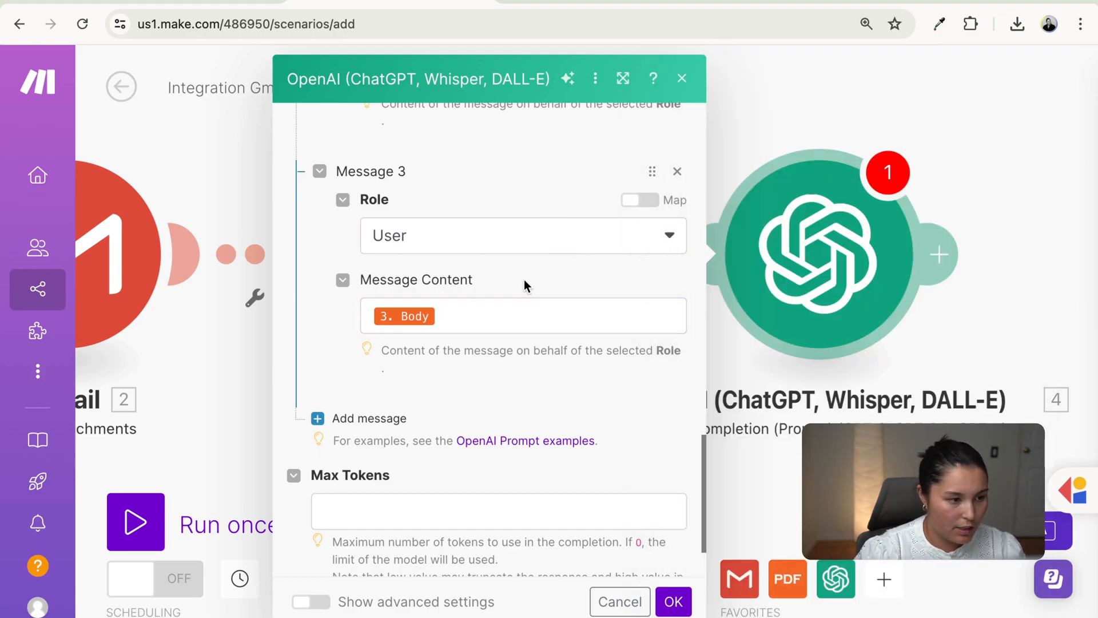
{"action": "scroll", "coordinate": [578, 361], "scroll_direction": "down", "scroll_amount": 2}
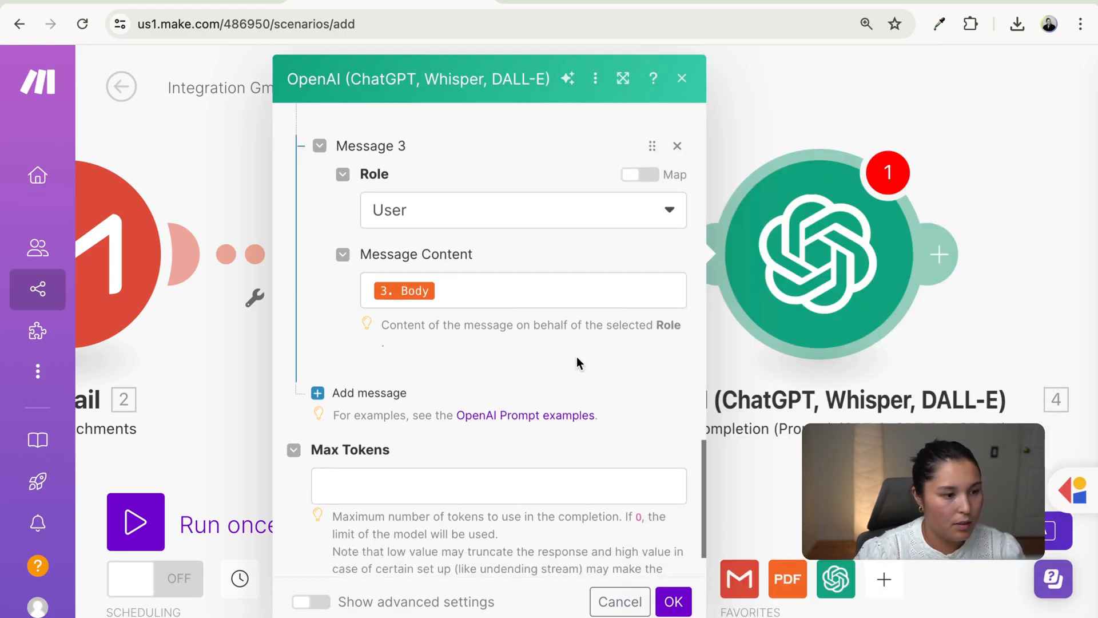
{"action": "scroll", "coordinate": [517, 325], "scroll_direction": "down", "scroll_amount": 1}
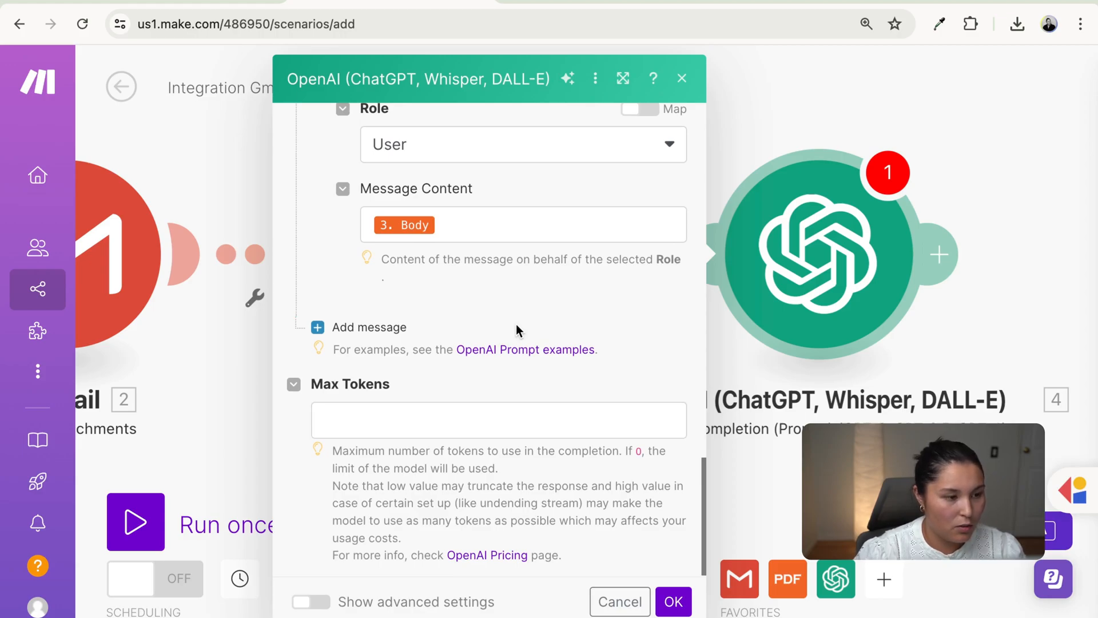
{"action": "scroll", "coordinate": [400, 326], "scroll_direction": "down", "scroll_amount": 1}
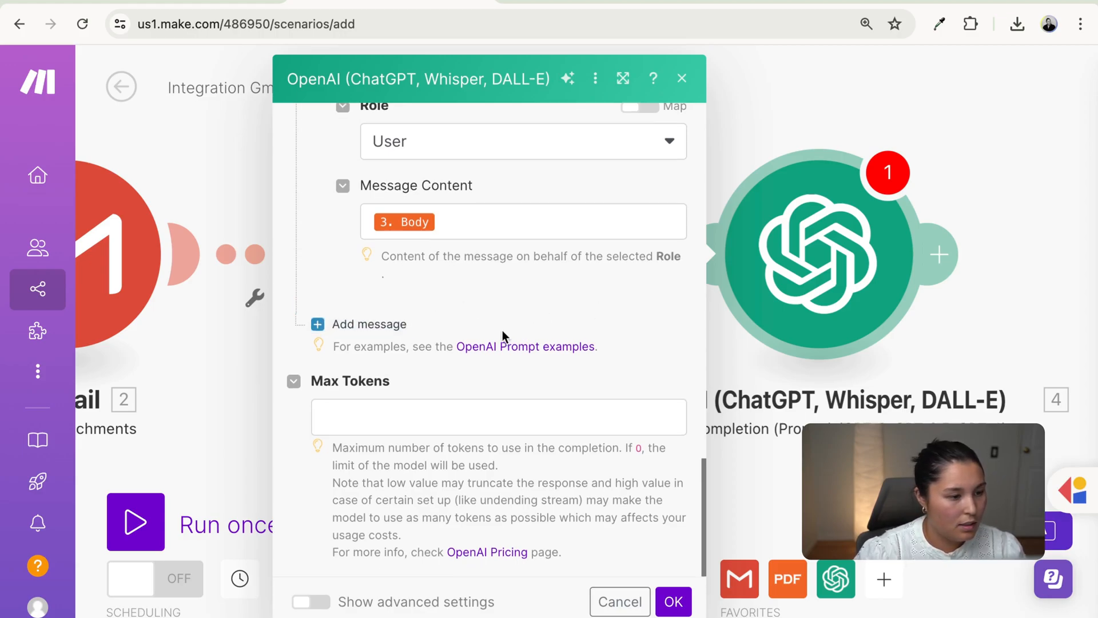
- Set Max Tokens to 4096
{"action": "left_click", "coordinate": [392, 414]}
{"action": "type", "text": "409"}
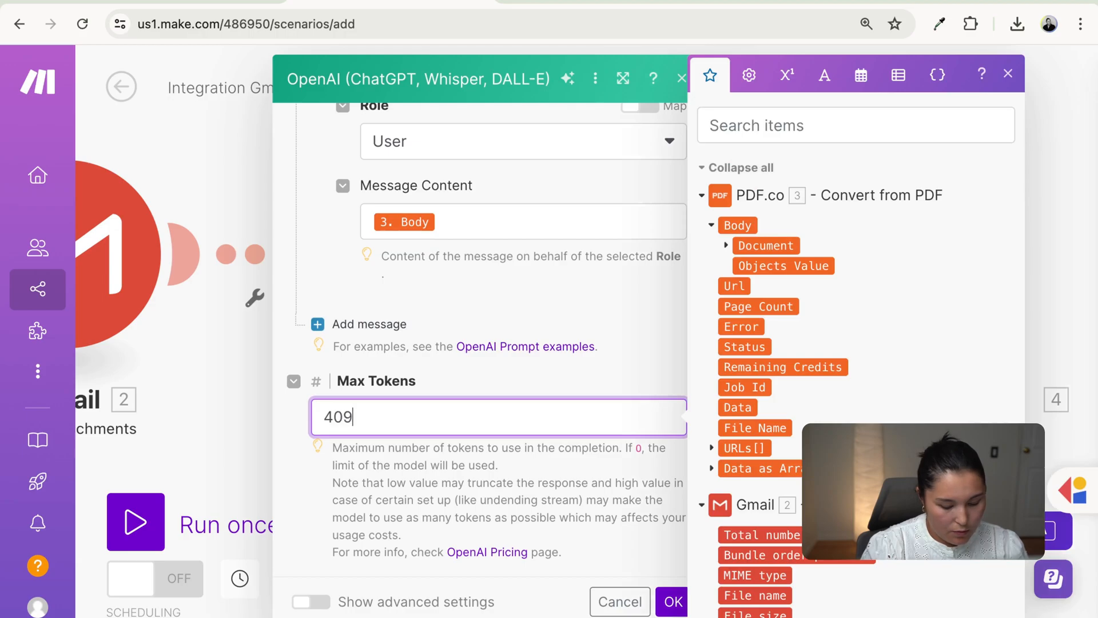
{"action": "type", "text": "6"}
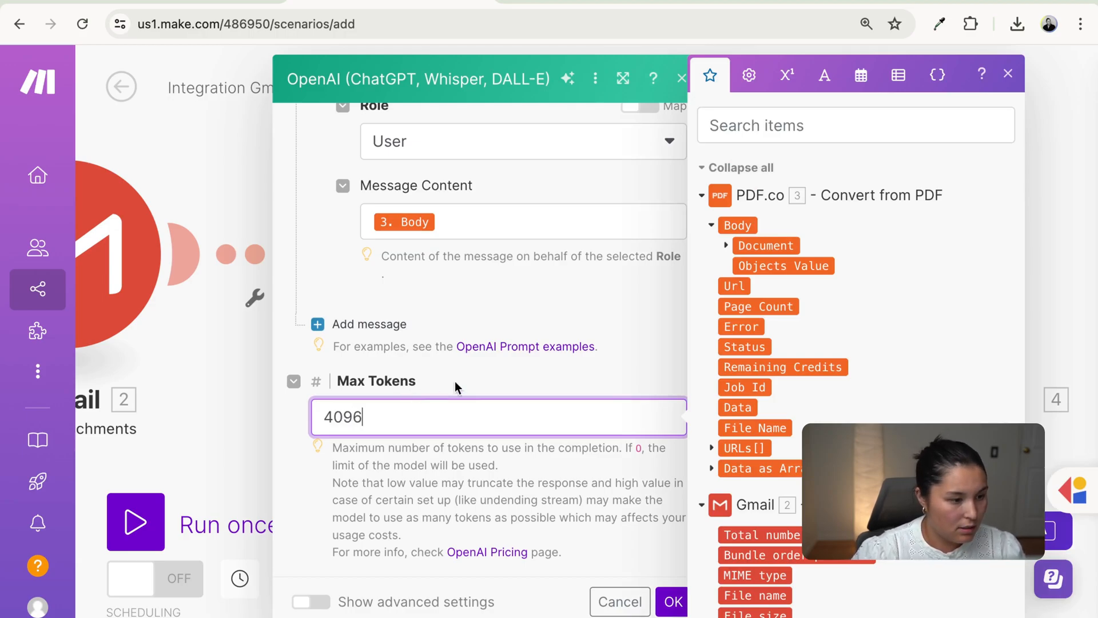
{"action": "left_click", "coordinate": [448, 457]}
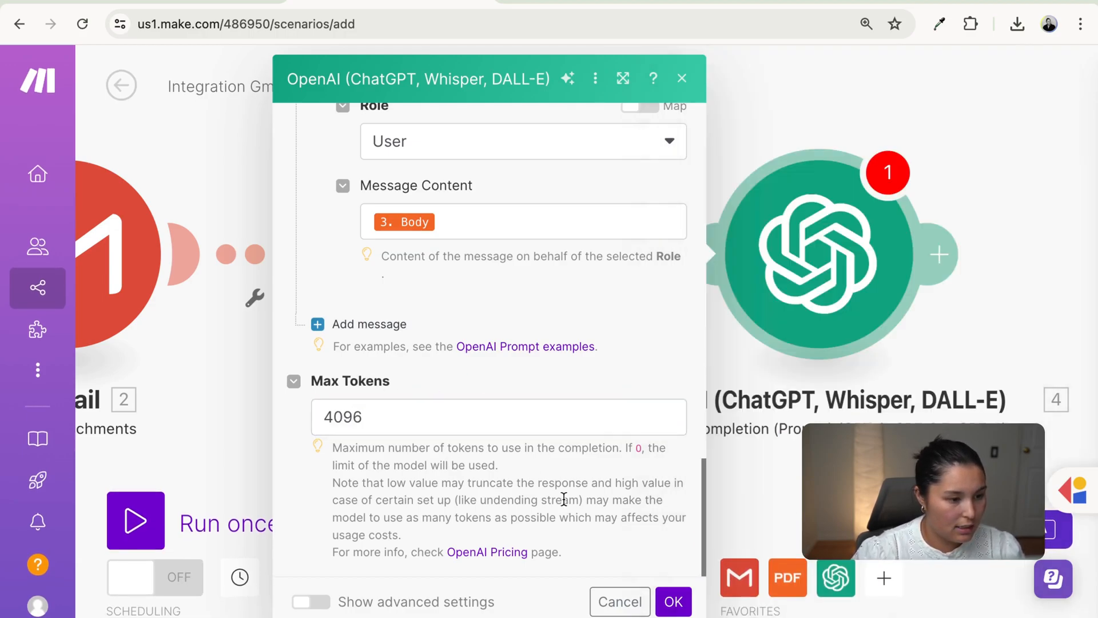
- Under advanced settings, change Temperature from 1 to .2, leaving Top P at 1
{"action": "left_click", "coordinate": [311, 601]}
{"action": "scroll", "coordinate": [541, 531], "scroll_direction": "down", "scroll_amount": 6}
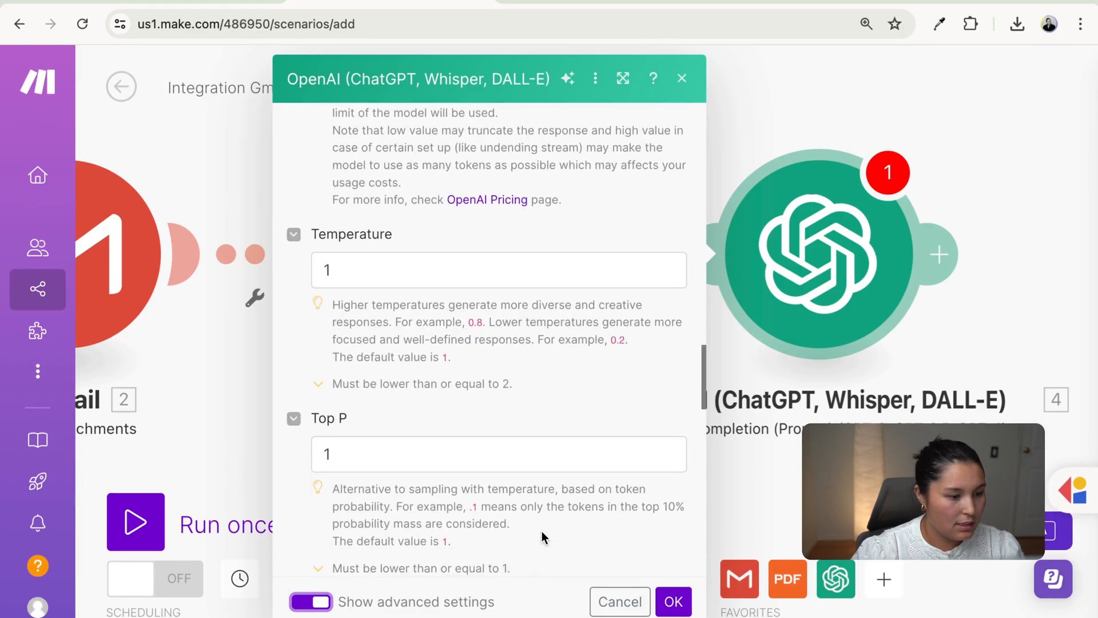
{"action": "left_click", "coordinate": [488, 258]}
{"action": "key", "text": "BackSpace"}
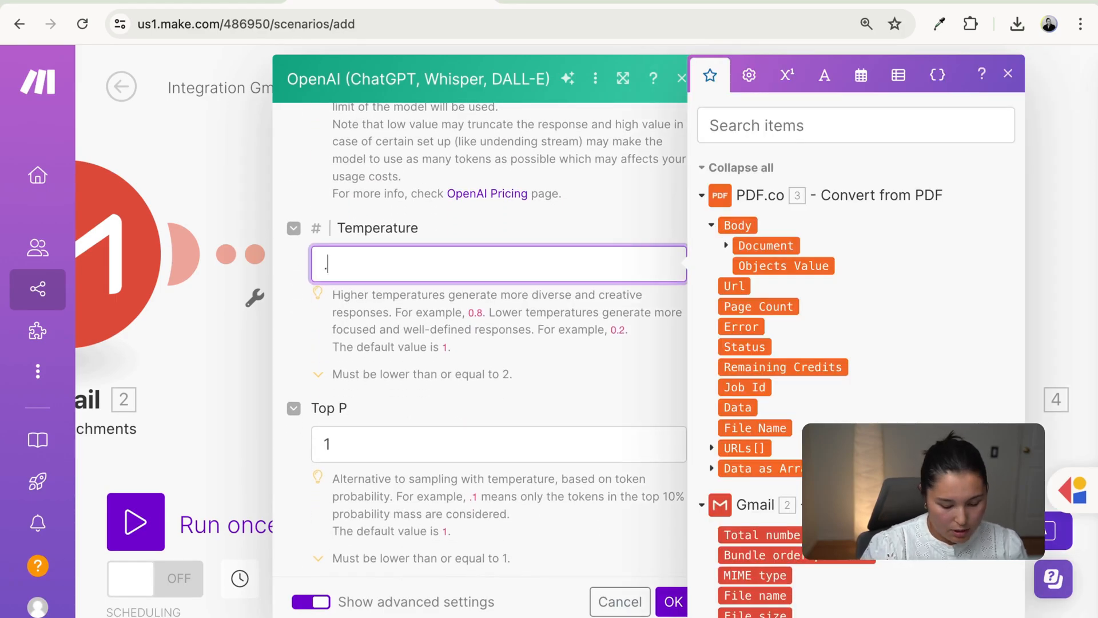
{"action": "type", "text": ".2"}
{"action": "left_click", "coordinate": [555, 349]}
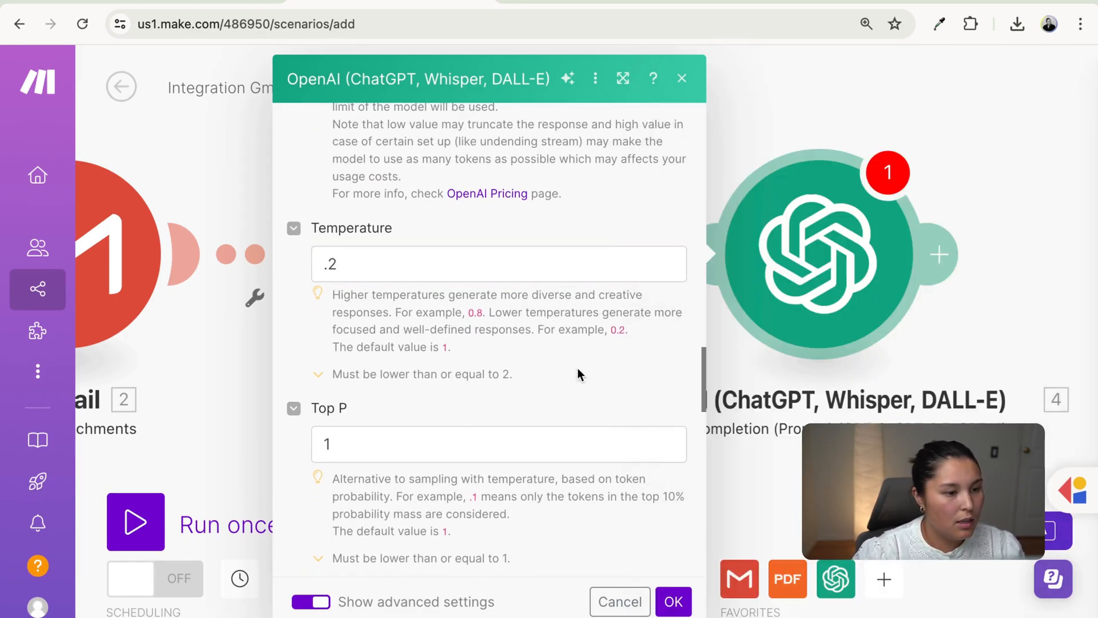
{"action": "scroll", "coordinate": [611, 382], "scroll_direction": "down", "scroll_amount": 1}
{"action": "left_click_drag", "start_coordinate": [520, 324], "coordinate": [328, 263]}
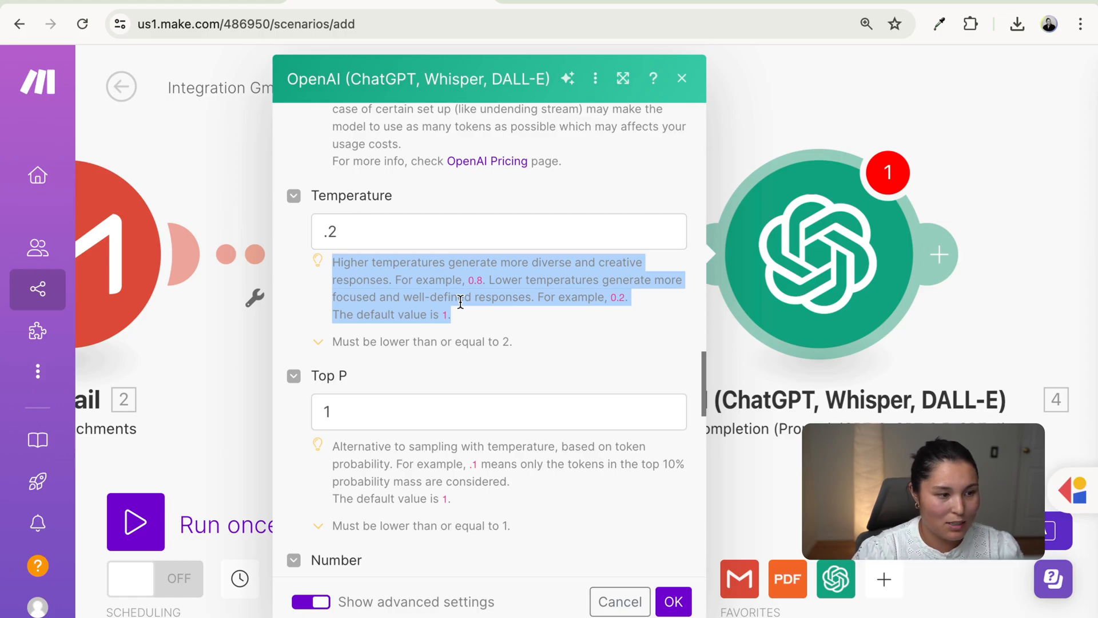
{"action": "left_click", "coordinate": [520, 317]}
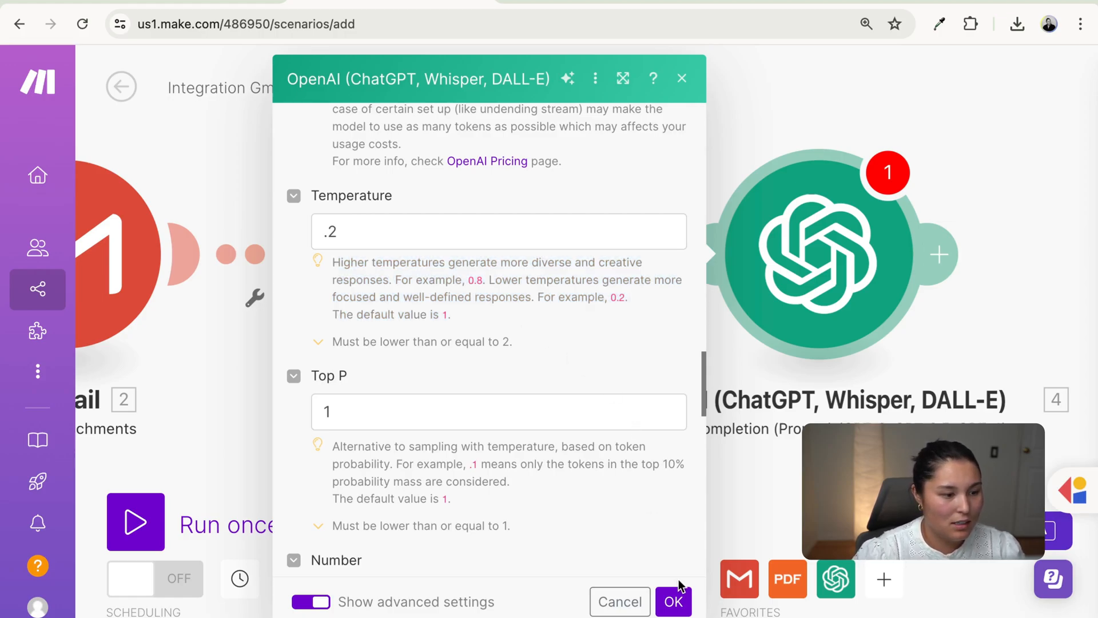
- Save the OpenAI module and add a JSON Parse JSON module after it
{"action": "left_click", "coordinate": [673, 602]}
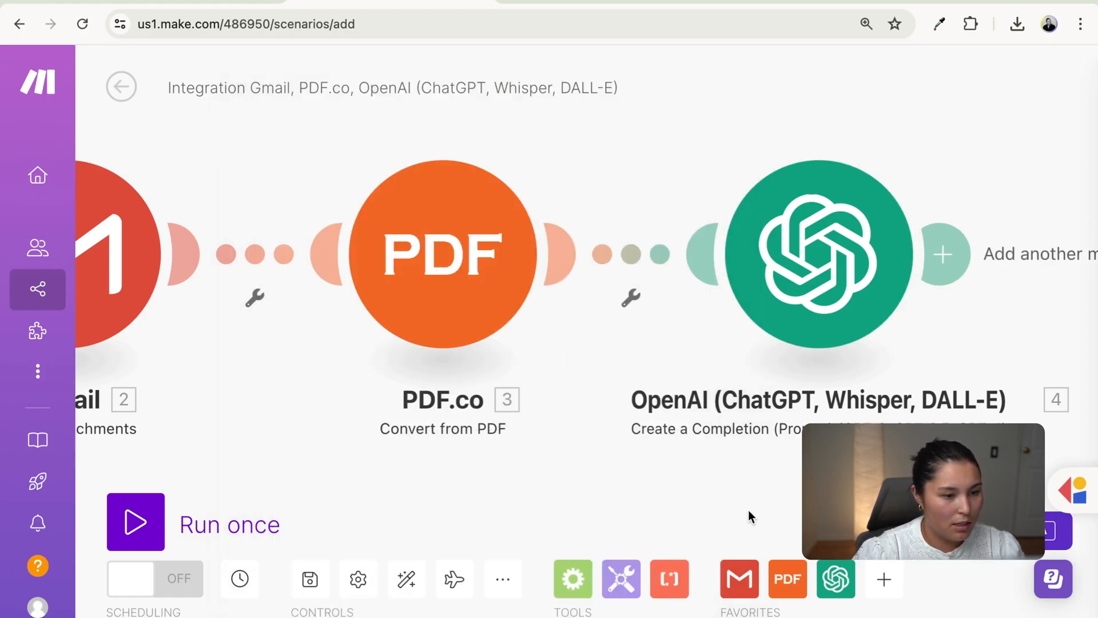
{"action": "left_click_drag", "start_coordinate": [748, 509], "coordinate": [352, 476]}
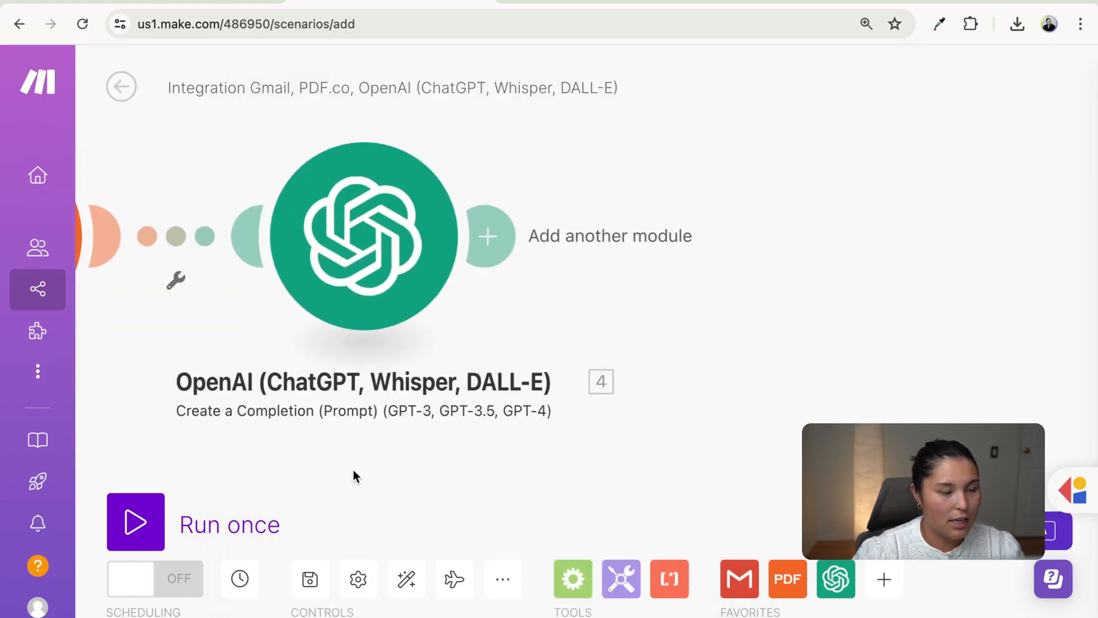
{"action": "left_click", "coordinate": [467, 237]}
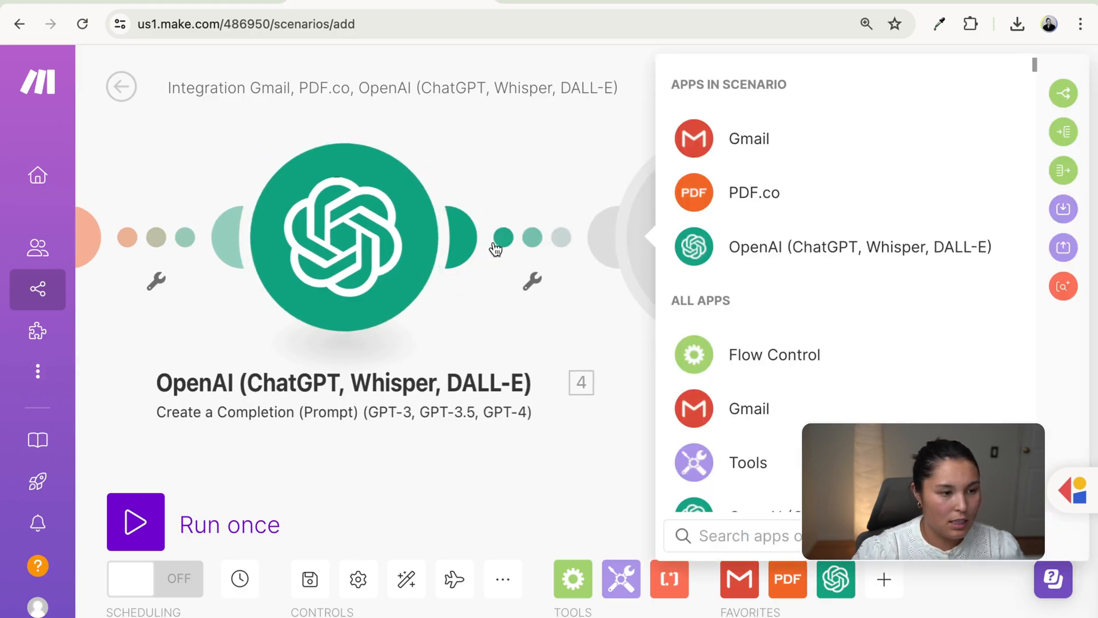
{"action": "scroll", "coordinate": [869, 275], "scroll_direction": "down", "scroll_amount": 4}
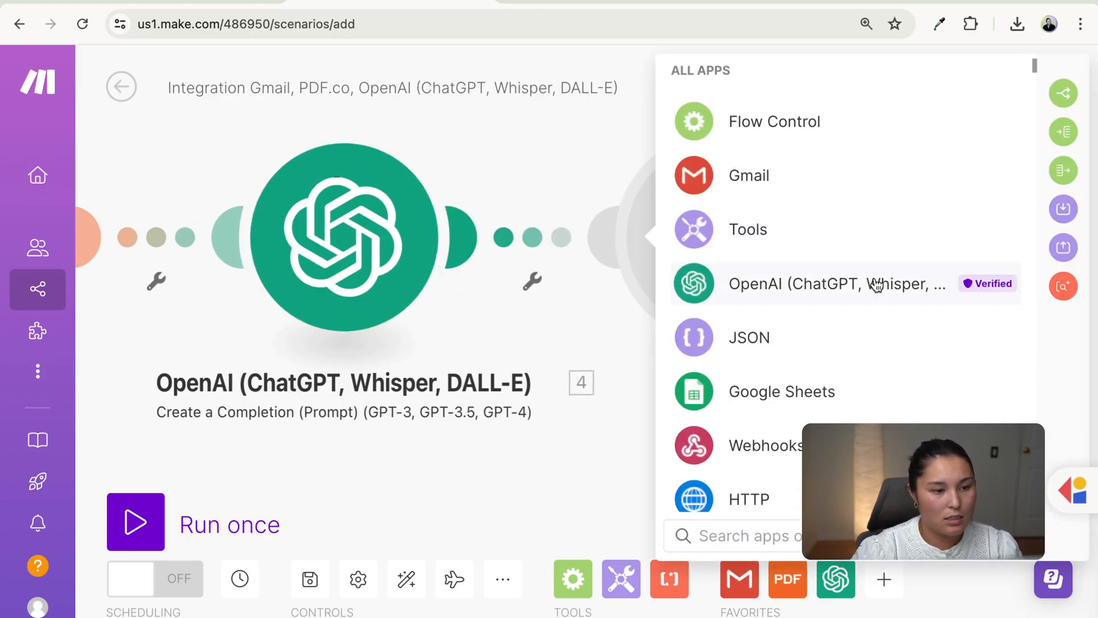
{"action": "left_click", "coordinate": [829, 338]}
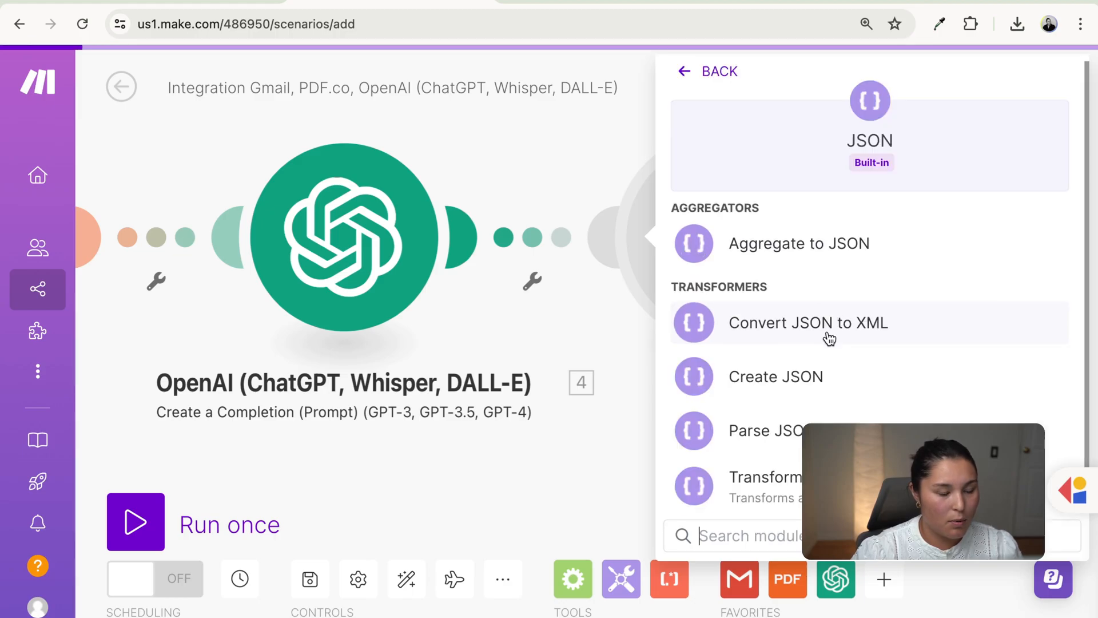
{"action": "left_click", "coordinate": [855, 384]}
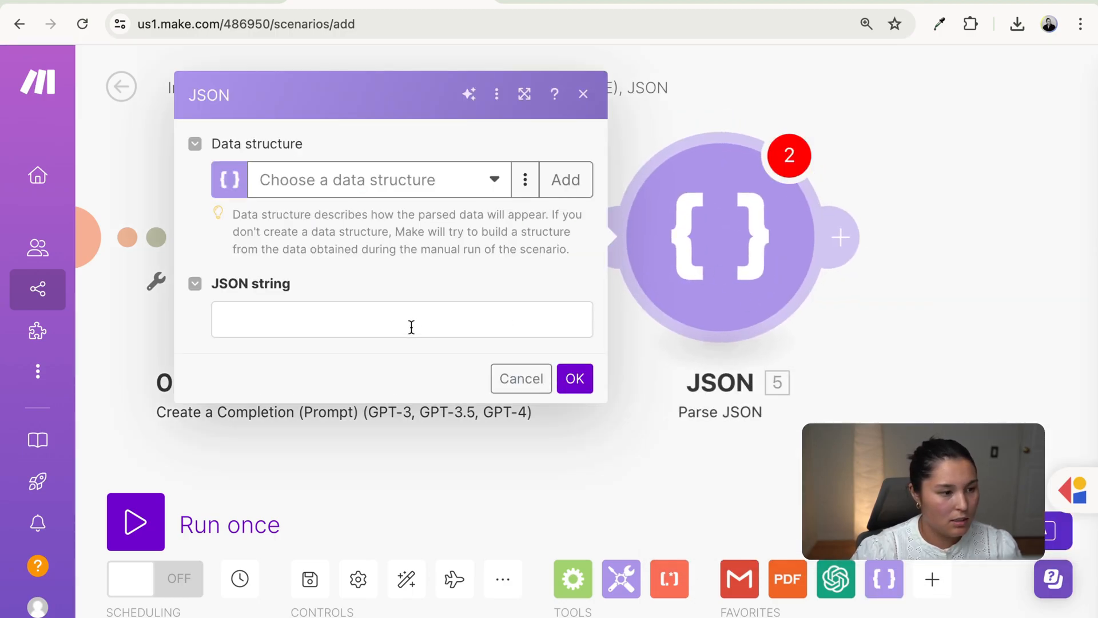
- Map the OpenAI completion Result into the JSON string and save the module
{"action": "left_click", "coordinate": [411, 326]}
{"action": "left_click", "coordinate": [651, 254]}
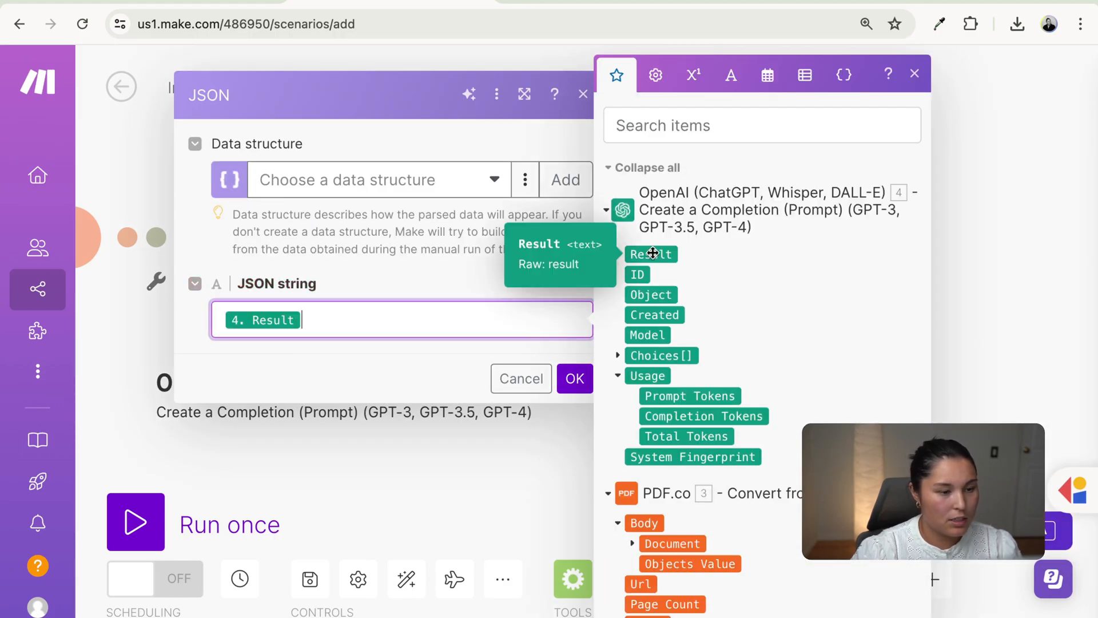
{"action": "left_click", "coordinate": [575, 378]}
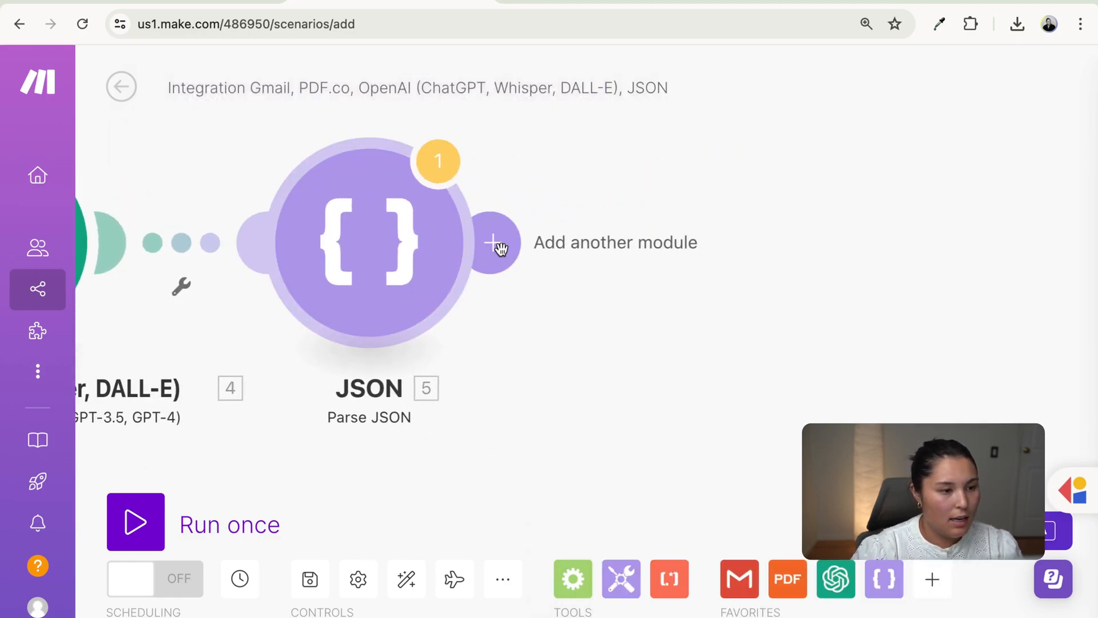
{"action": "left_click", "coordinate": [500, 248]}
{"action": "left_click", "coordinate": [701, 409]}
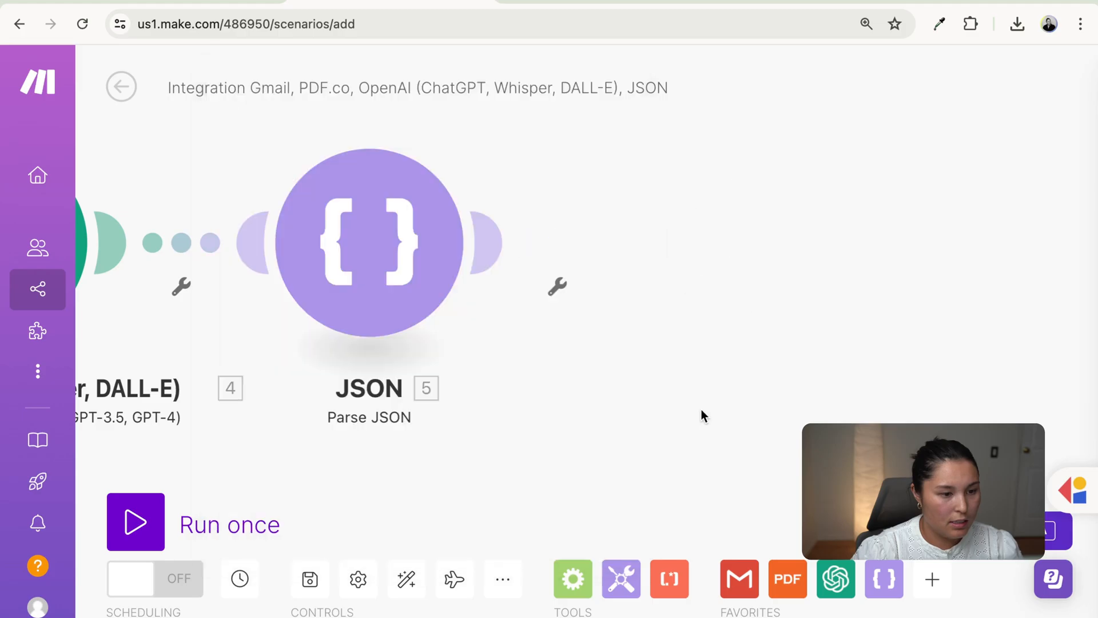
- Run once, confirm Parse JSON outputs San Francisco with four rice ball items, then add a module
{"action": "left_click", "coordinate": [135, 521]}
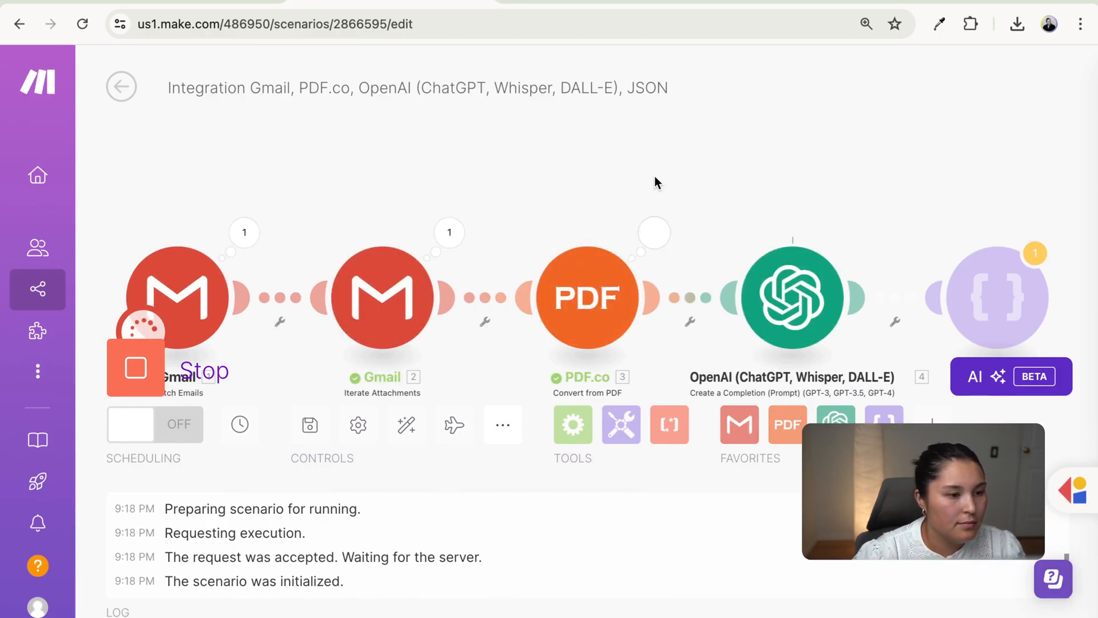
{"action": "left_click_drag", "start_coordinate": [598, 182], "coordinate": [323, 162]}
{"action": "left_click", "coordinate": [640, 210]}
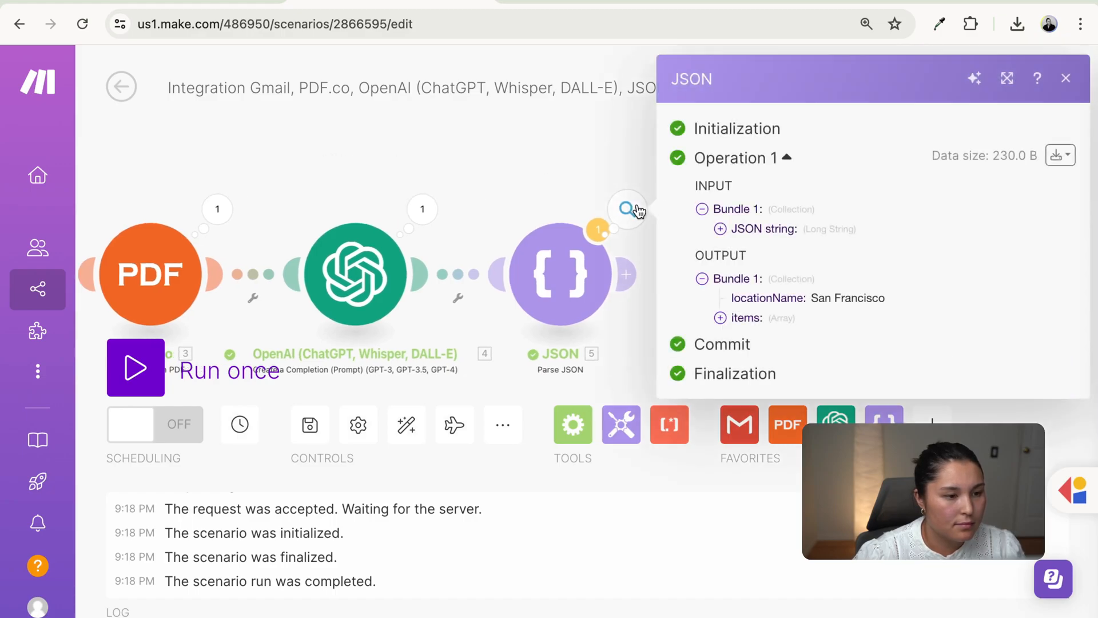
{"action": "left_click", "coordinate": [747, 318]}
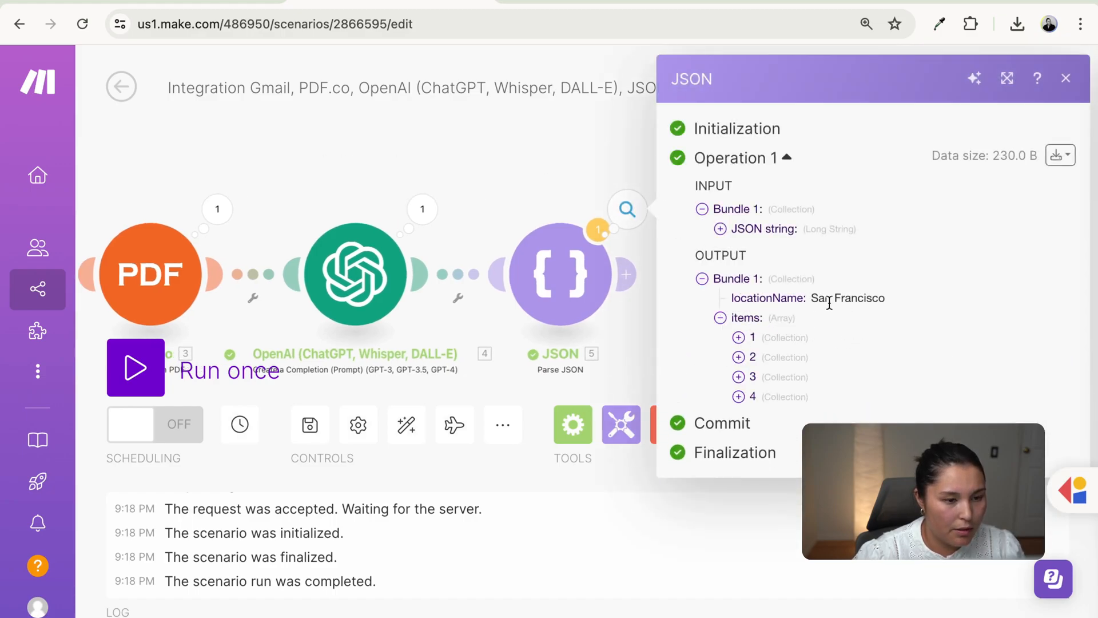
{"action": "left_click", "coordinate": [744, 337]}
{"action": "left_click", "coordinate": [774, 402]}
{"action": "left_click", "coordinate": [776, 457]}
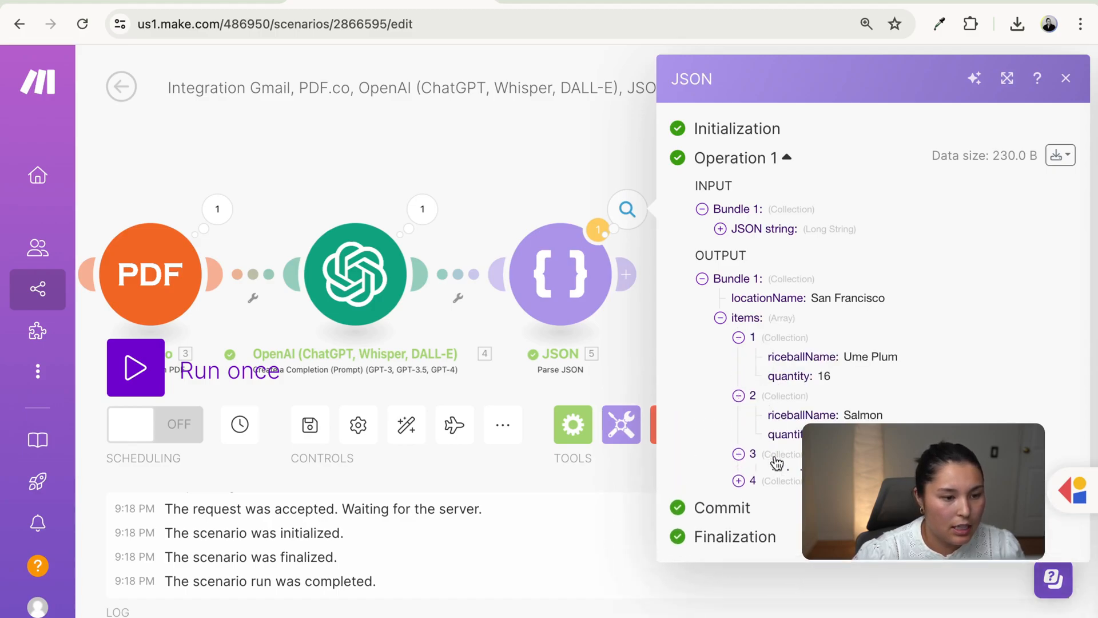
{"action": "left_click", "coordinate": [798, 517]}
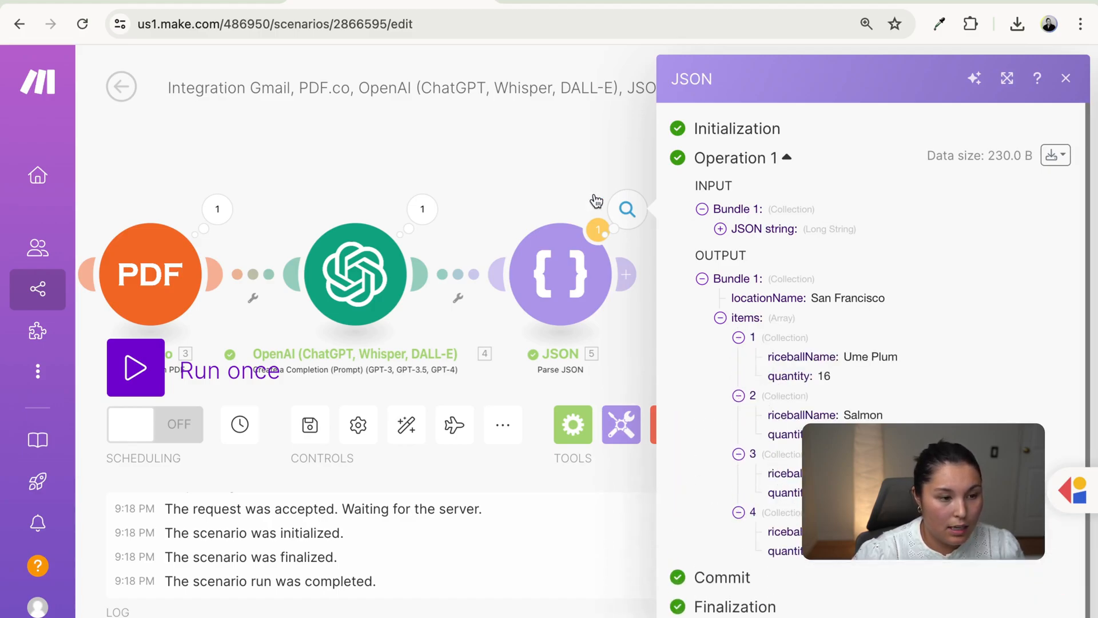
{"action": "left_click", "coordinate": [569, 177]}
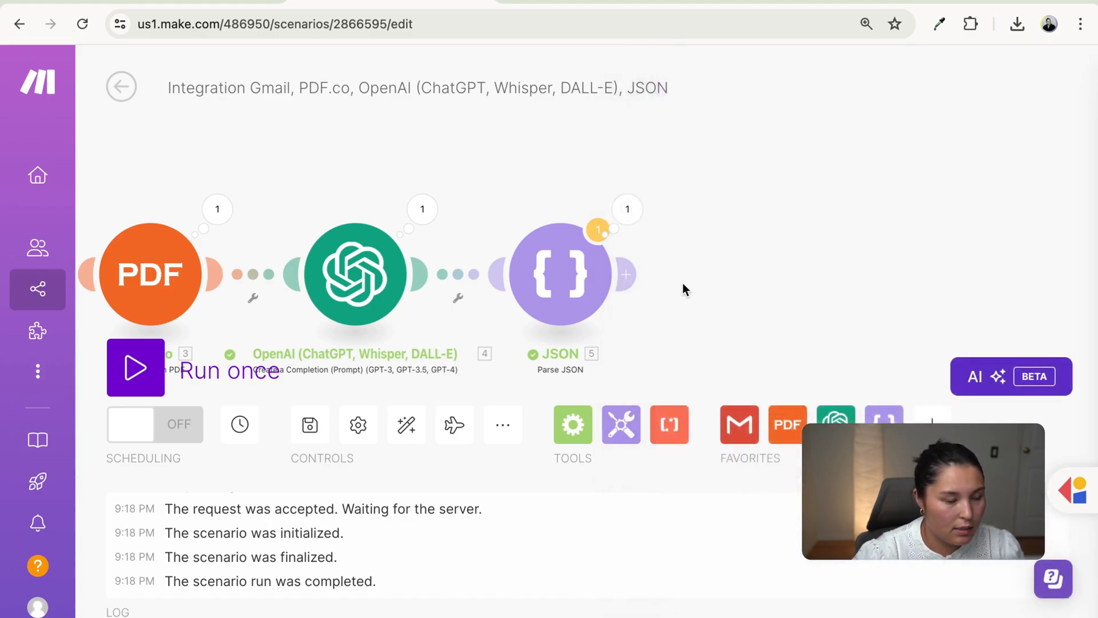
{"action": "left_click", "coordinate": [630, 273]}
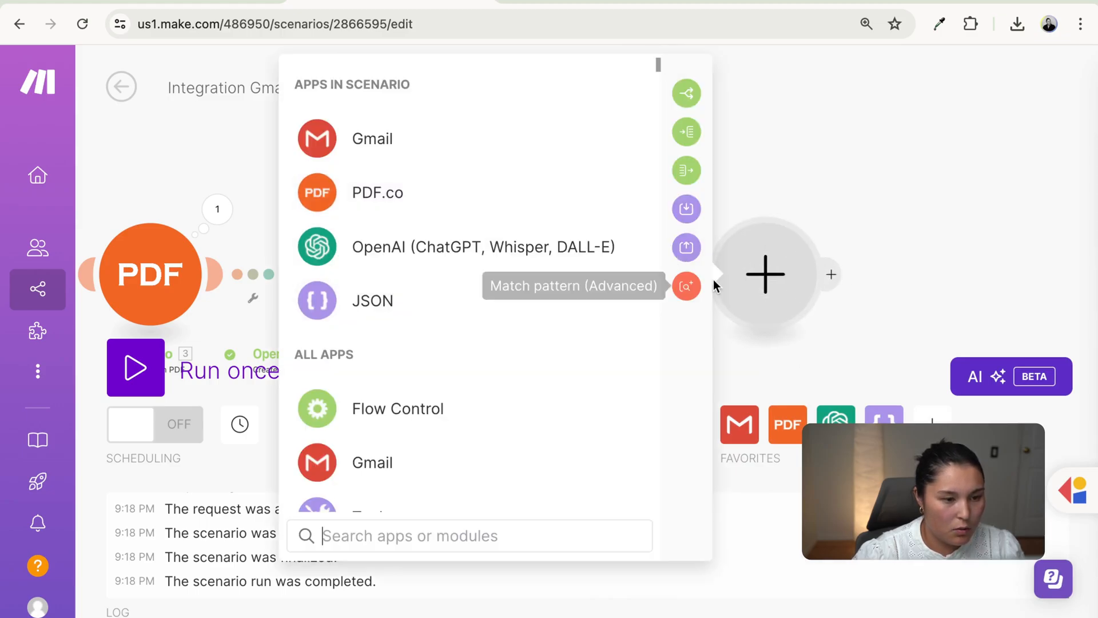
- Add a Flow Control Router after JSON with three routes for San Francisco, Marin and East Bay
{"action": "left_click", "coordinate": [509, 416]}
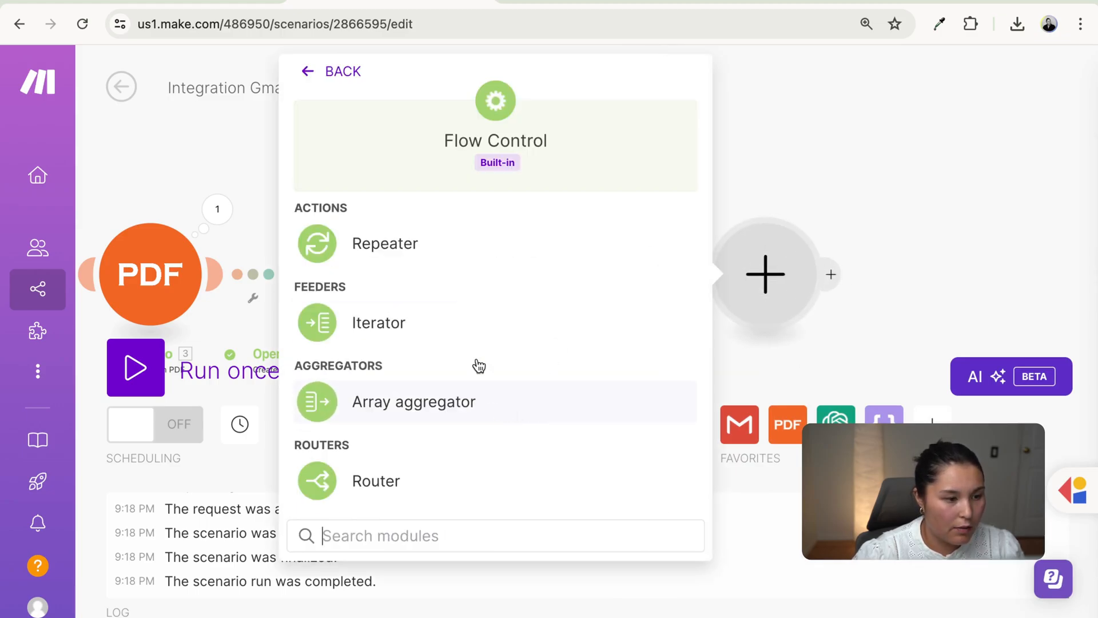
{"action": "left_click", "coordinate": [440, 483]}
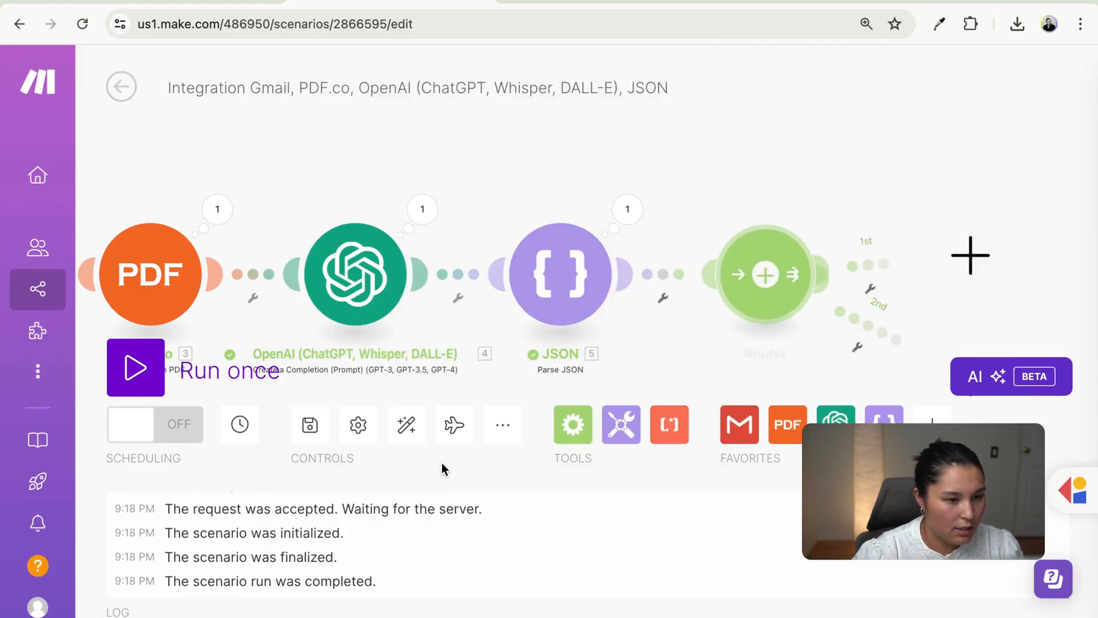
{"action": "left_click", "coordinate": [764, 275]}
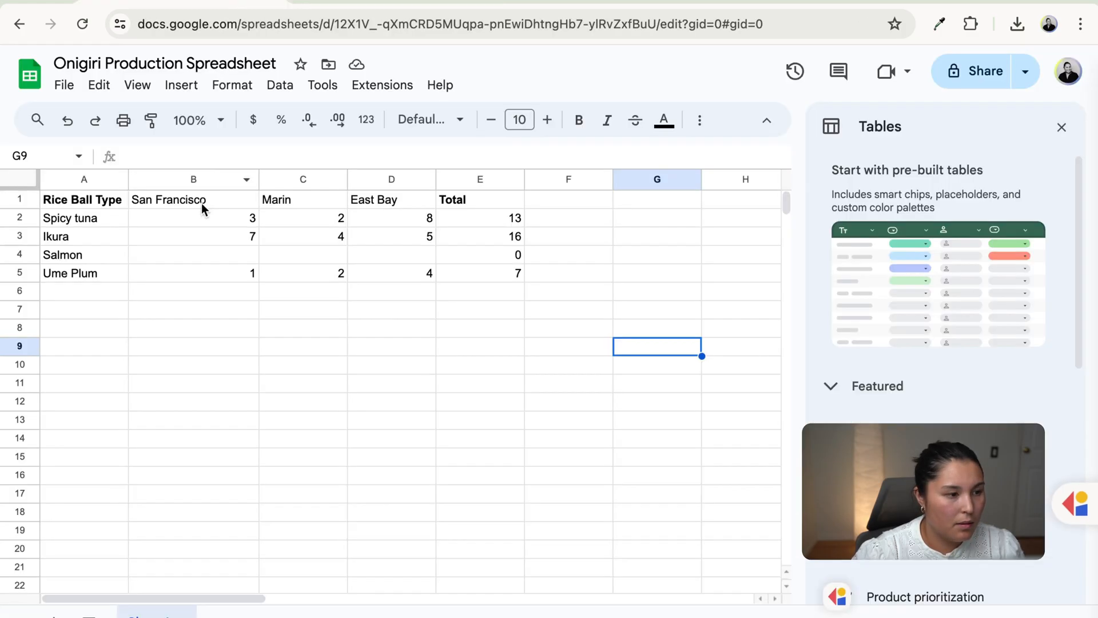
{"action": "left_click", "coordinate": [199, 204]}
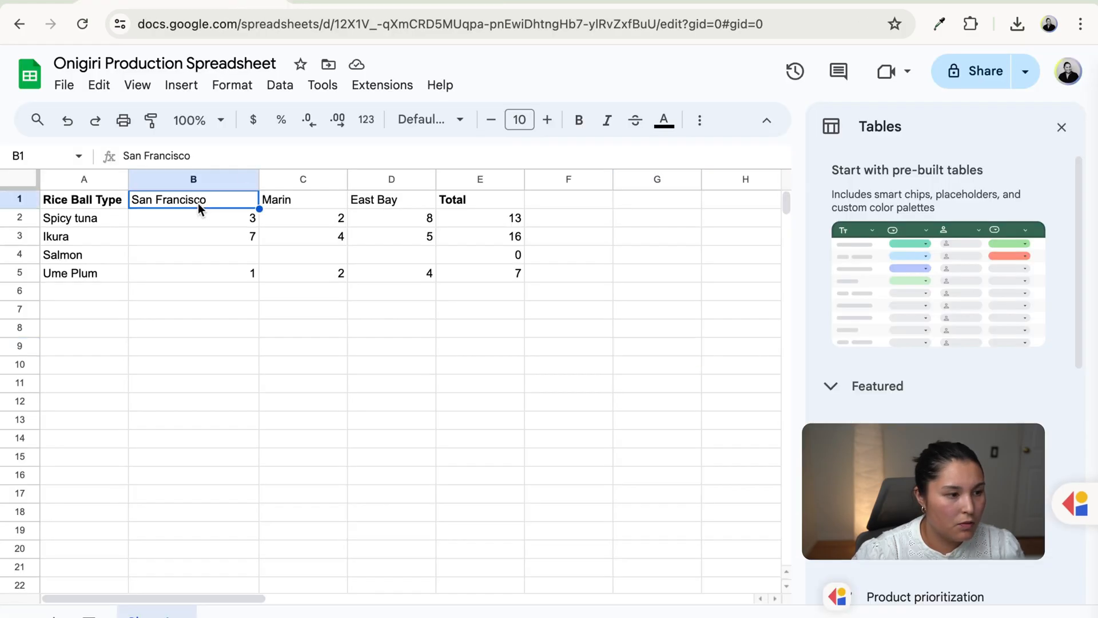
{"action": "left_click", "coordinate": [310, 200]}
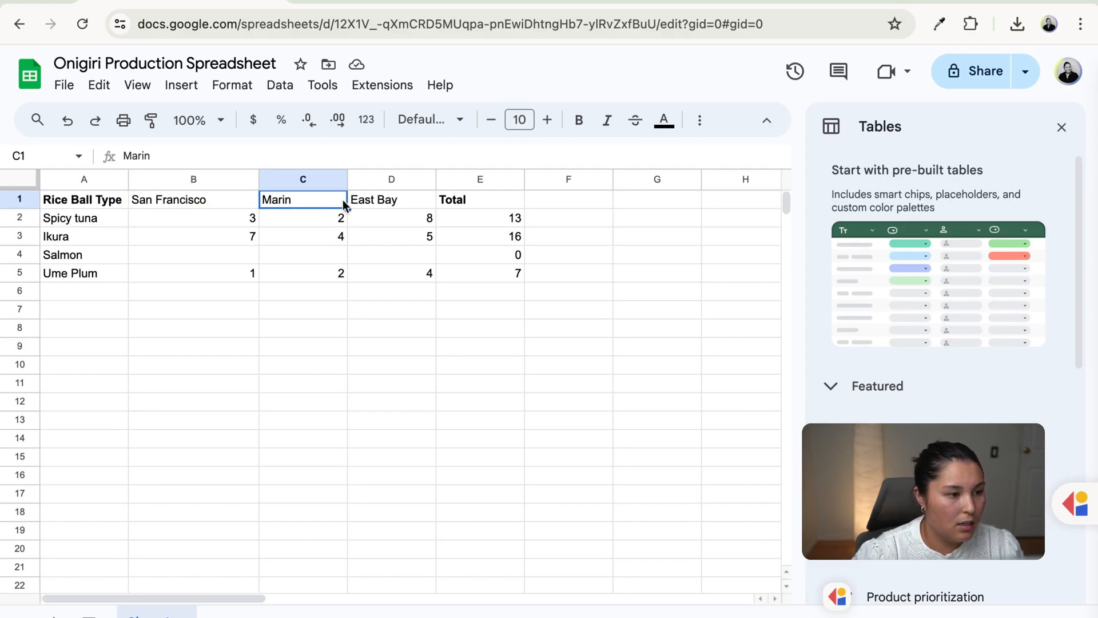
{"action": "left_click", "coordinate": [400, 205]}
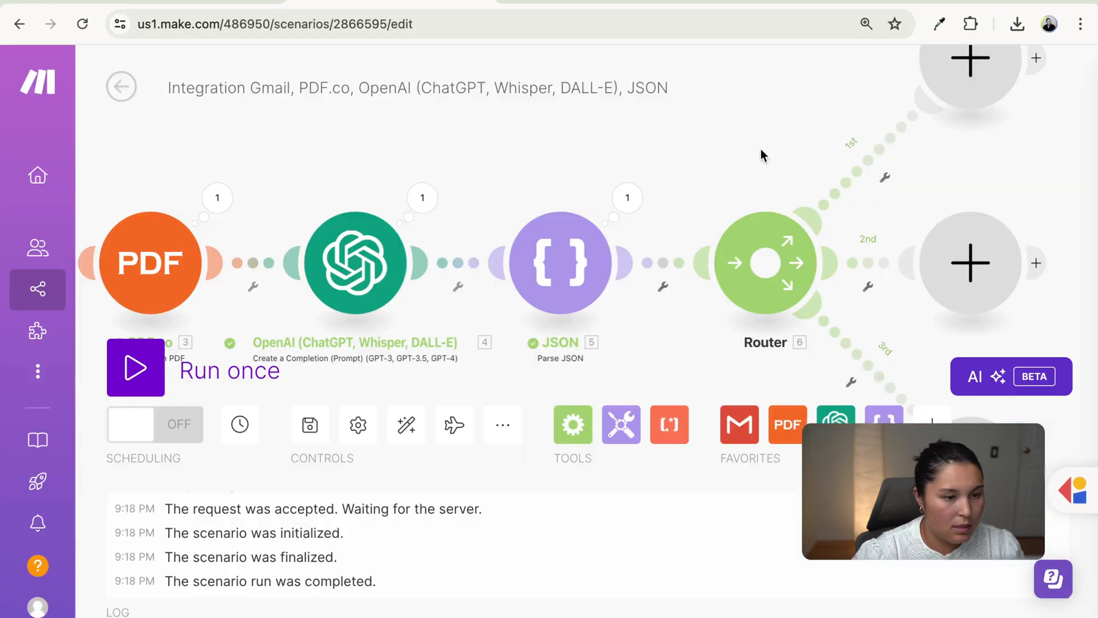
- Give route 1 a filter labelled San Francisco: 5. locationName Equal to San Francisco
{"action": "left_click_drag", "start_coordinate": [761, 152], "coordinate": [674, 176]}
{"action": "left_click", "coordinate": [772, 198]}
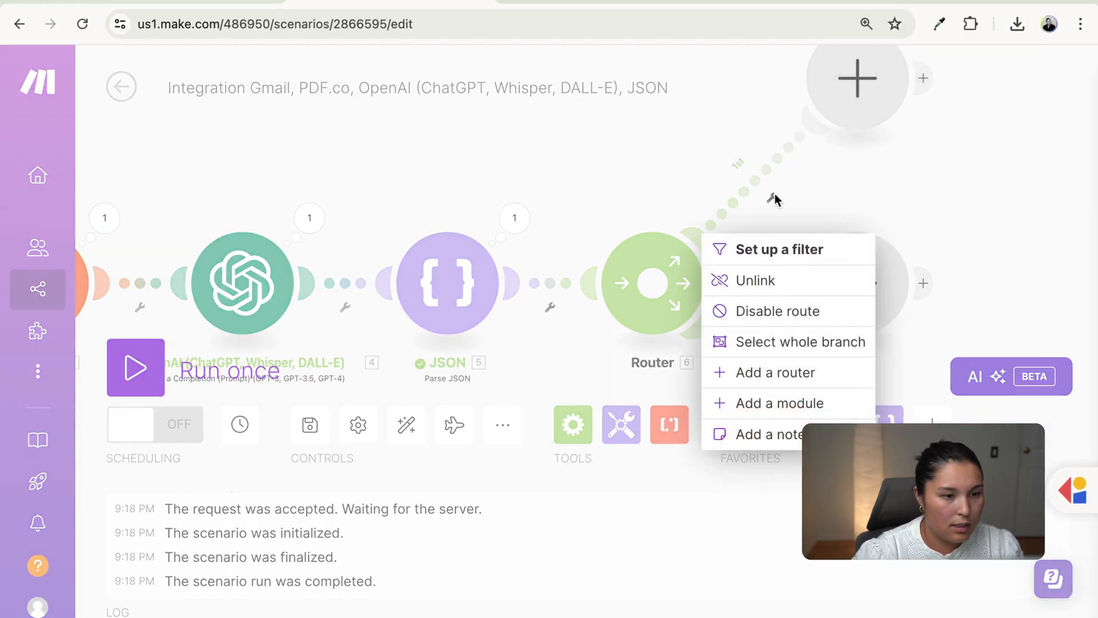
{"action": "left_click", "coordinate": [790, 248]}
{"action": "left_click", "coordinate": [579, 155]}
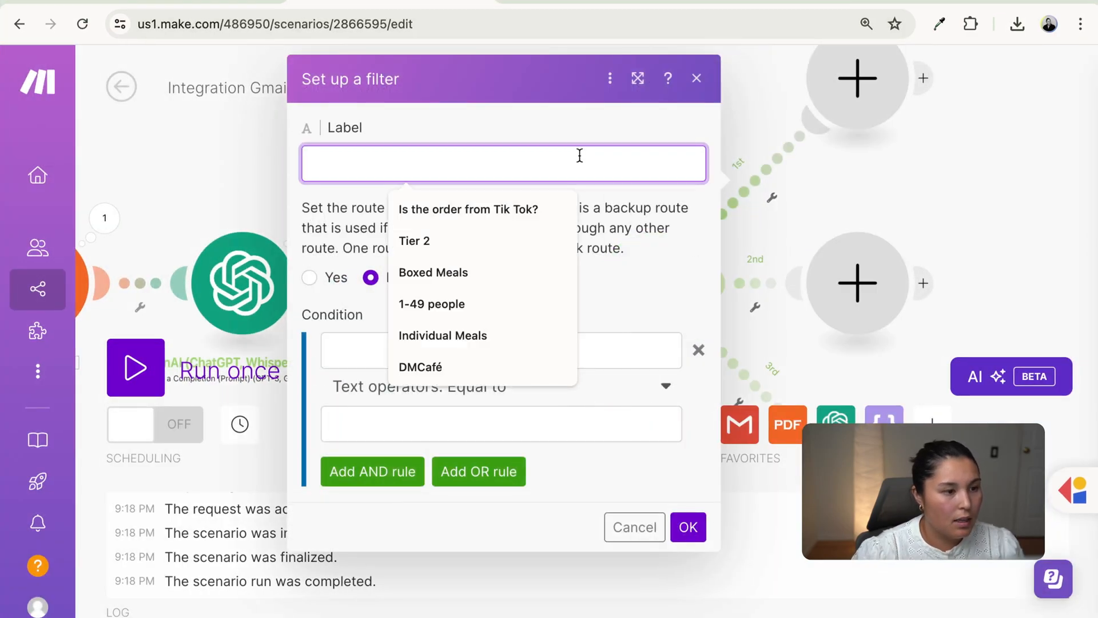
{"action": "type", "text": "San F"}
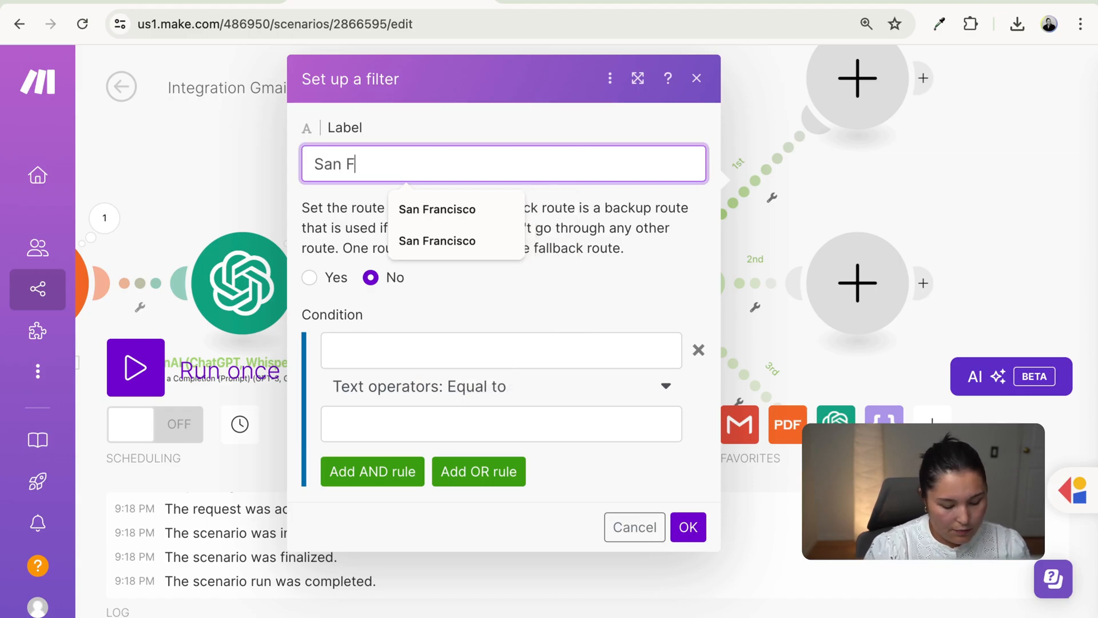
{"action": "type", "text": "rancisco"}
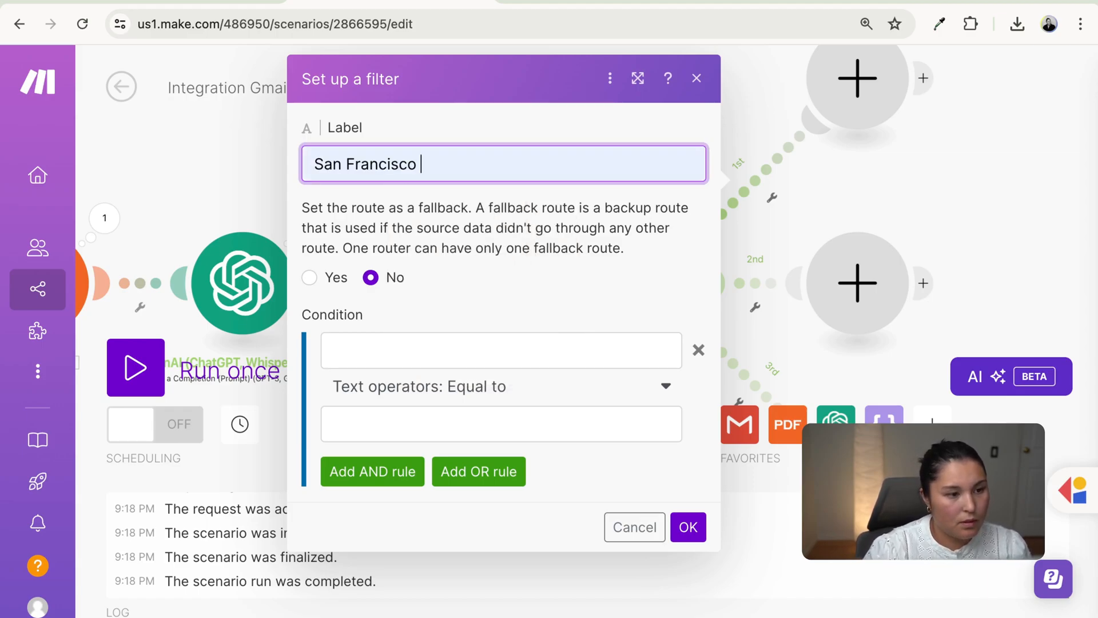
{"action": "left_click", "coordinate": [490, 343]}
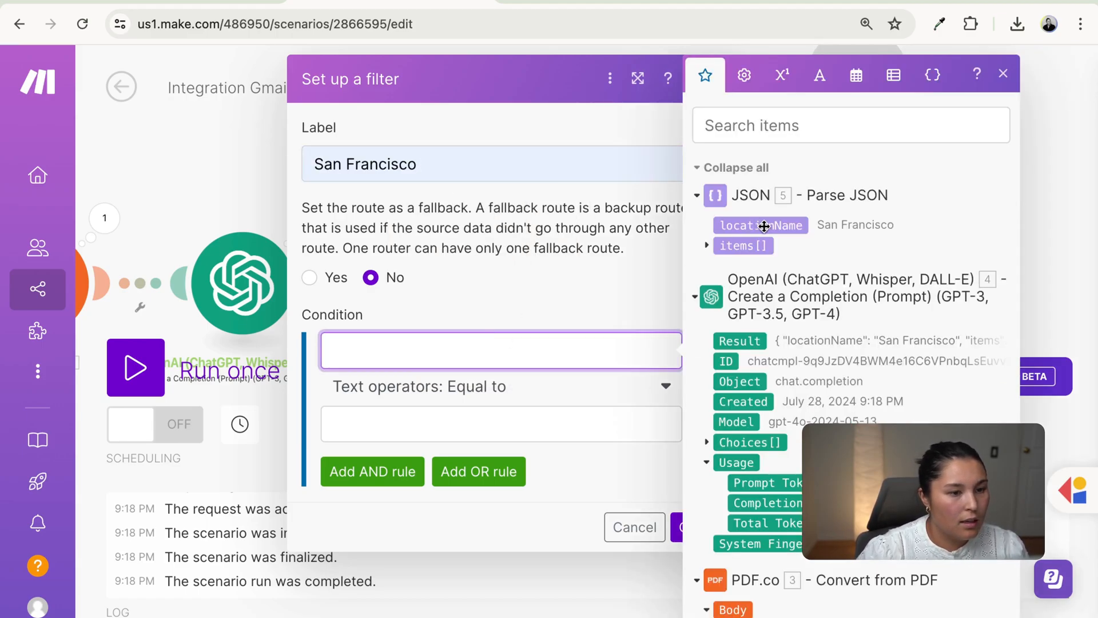
{"action": "left_click", "coordinate": [761, 225]}
{"action": "left_click", "coordinate": [469, 425]}
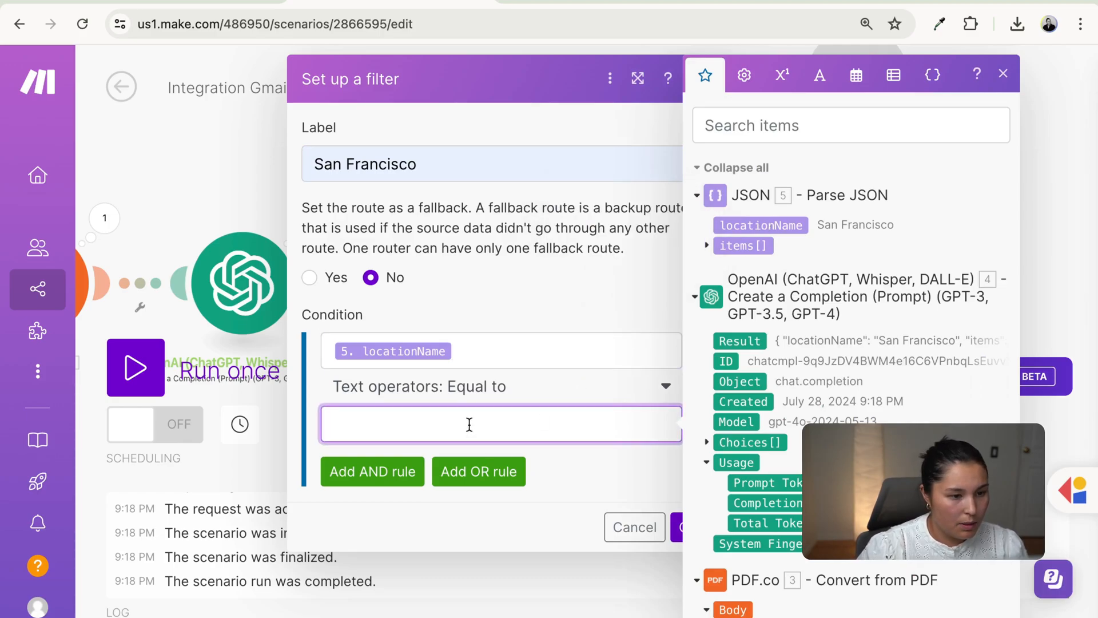
{"action": "type", "text": "San Fra"}
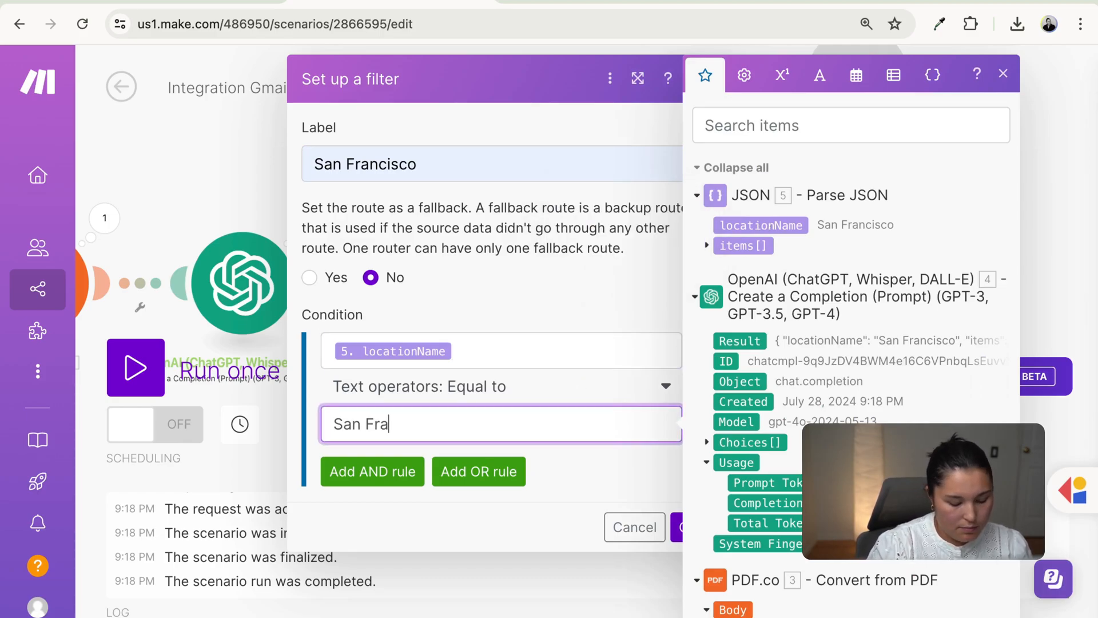
{"action": "type", "text": "ncisco"}
{"action": "left_click", "coordinate": [629, 497]}
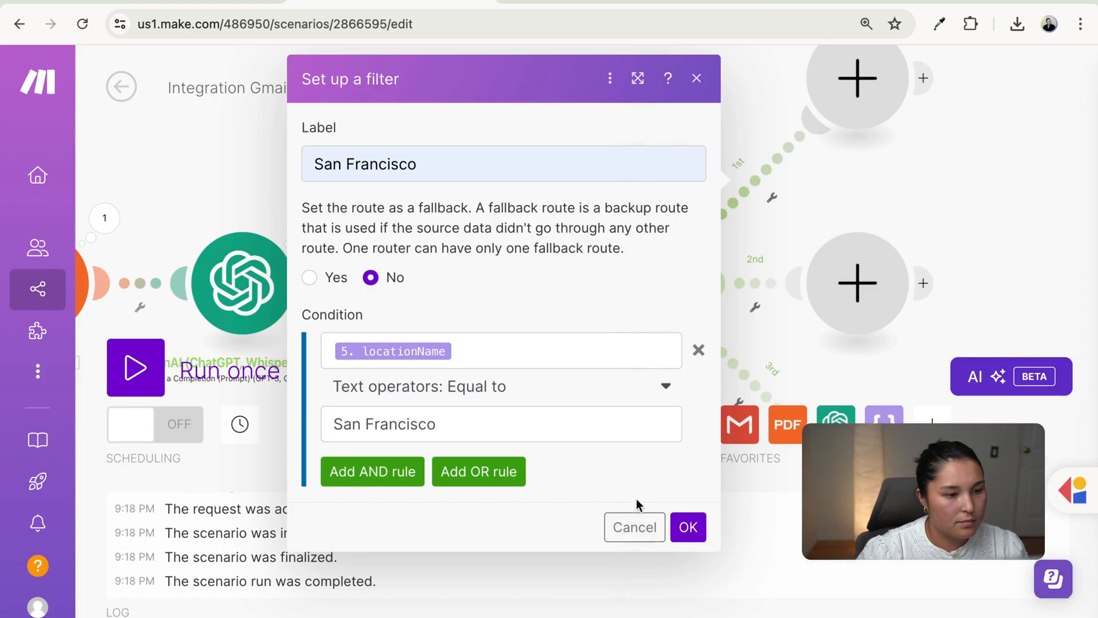
{"action": "left_click", "coordinate": [688, 527]}
- Give route 2 a filter labelled Marin: 5. locationName Equal to Marin
{"action": "left_click", "coordinate": [761, 285]}
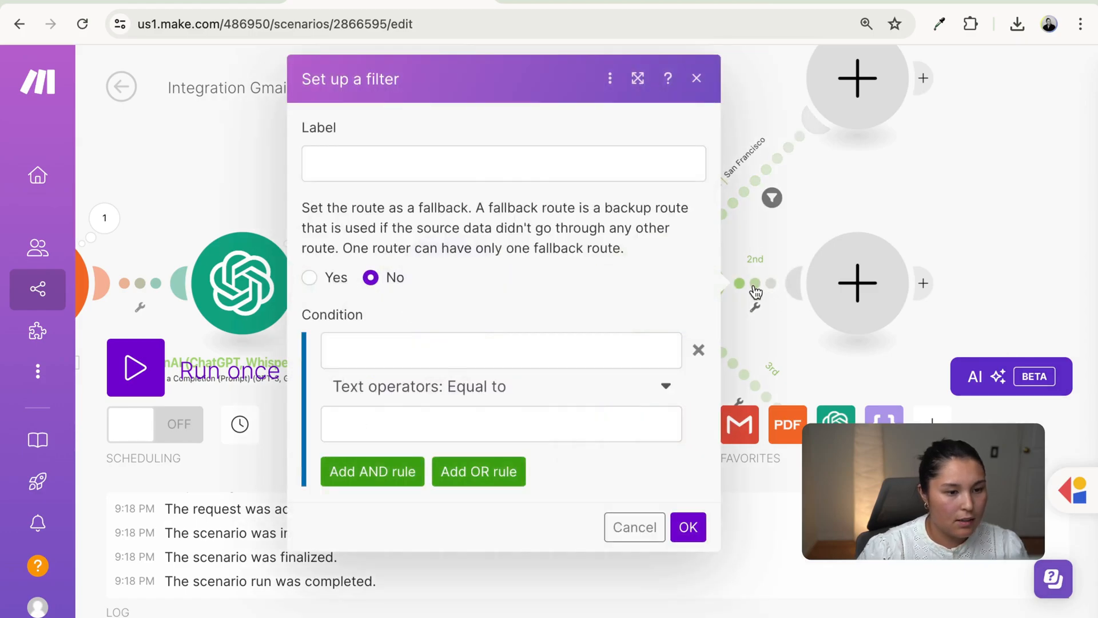
{"action": "left_click", "coordinate": [548, 165]}
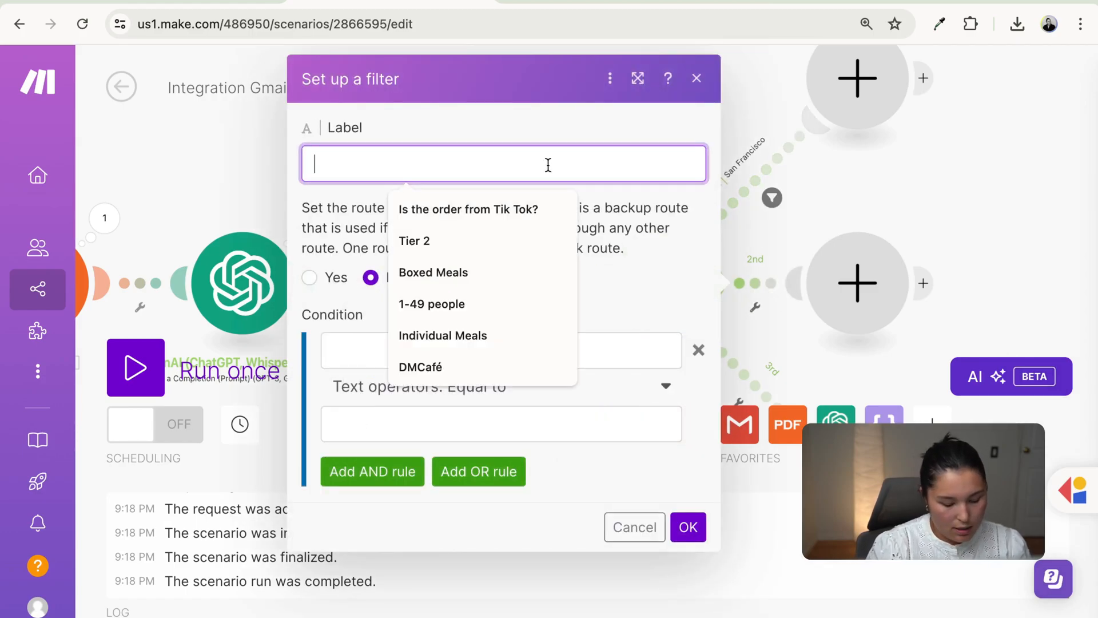
{"action": "left_click", "coordinate": [213, 2]}
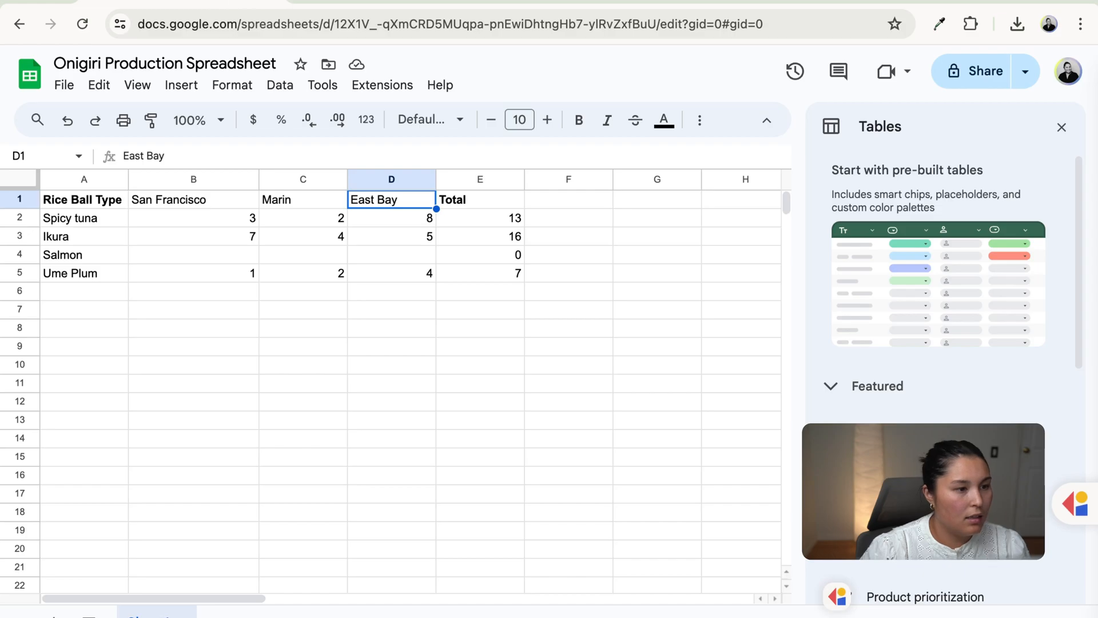
{"action": "left_click", "coordinate": [389, 2]}
{"action": "left_click", "coordinate": [423, 174]}
{"action": "type", "text": "Marin"}
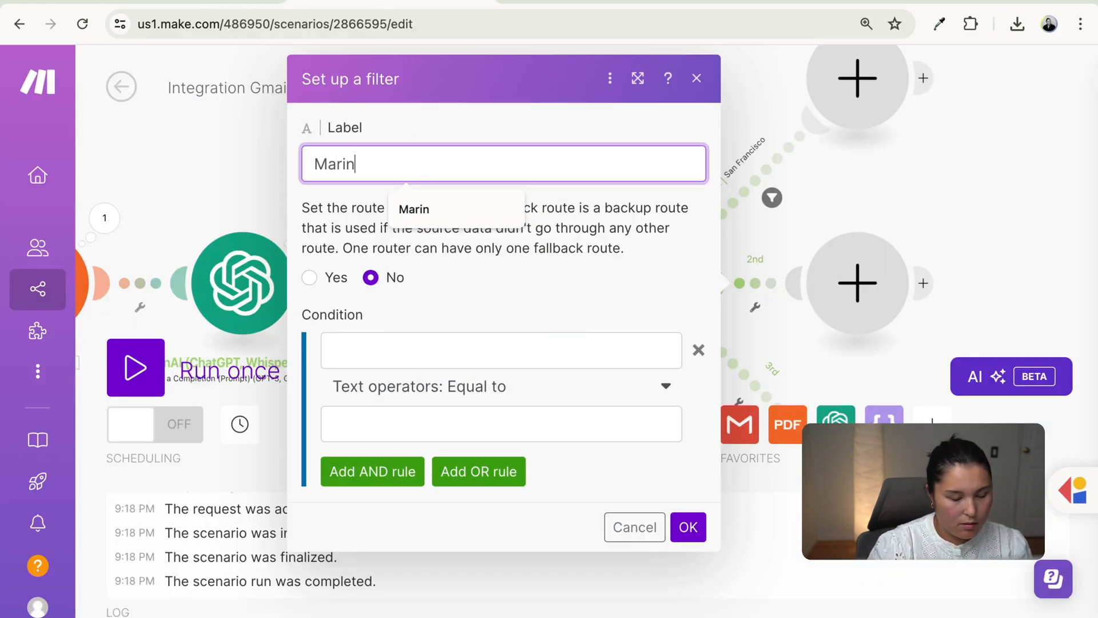
{"action": "key", "text": "Tab"}
{"action": "left_click", "coordinate": [511, 348]}
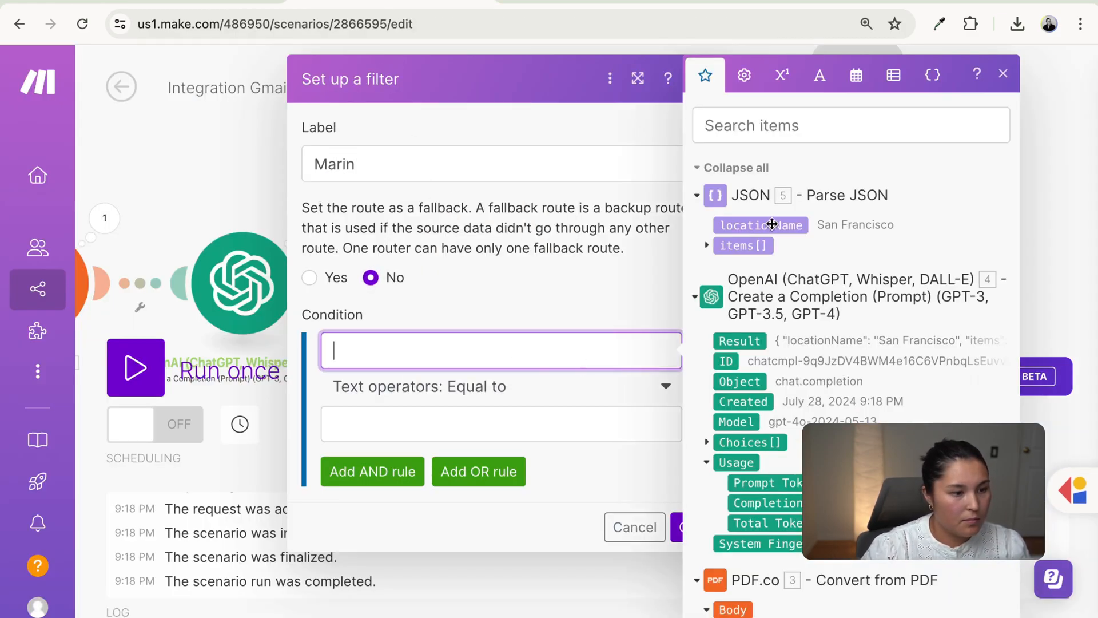
{"action": "left_click", "coordinate": [772, 223]}
{"action": "left_click", "coordinate": [474, 411]}
{"action": "type", "text": "Marin"}
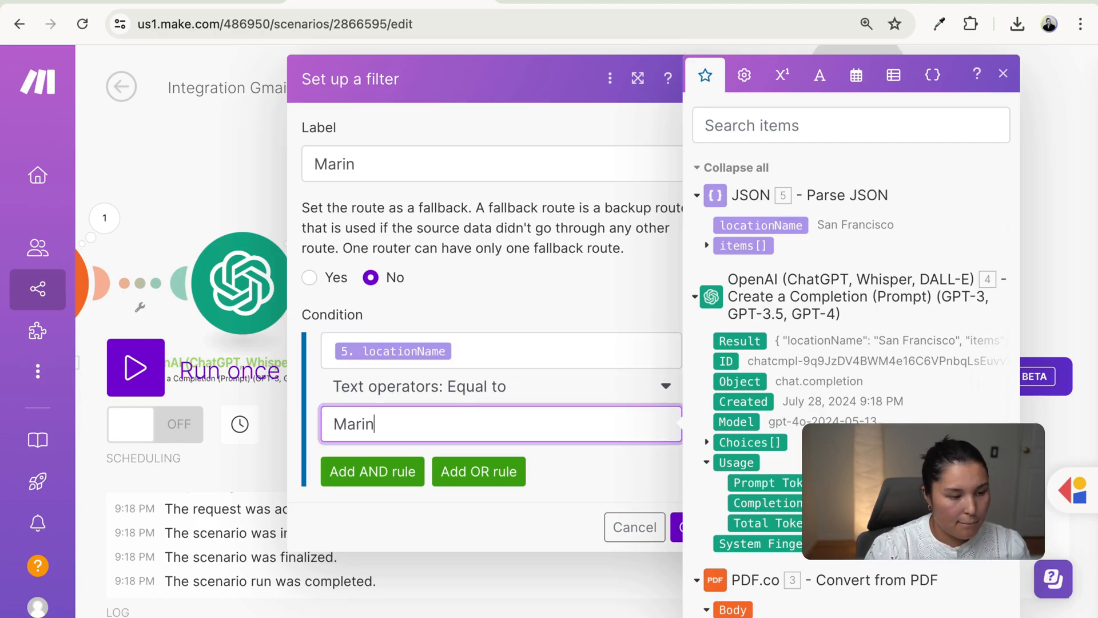
{"action": "left_click", "coordinate": [560, 483]}
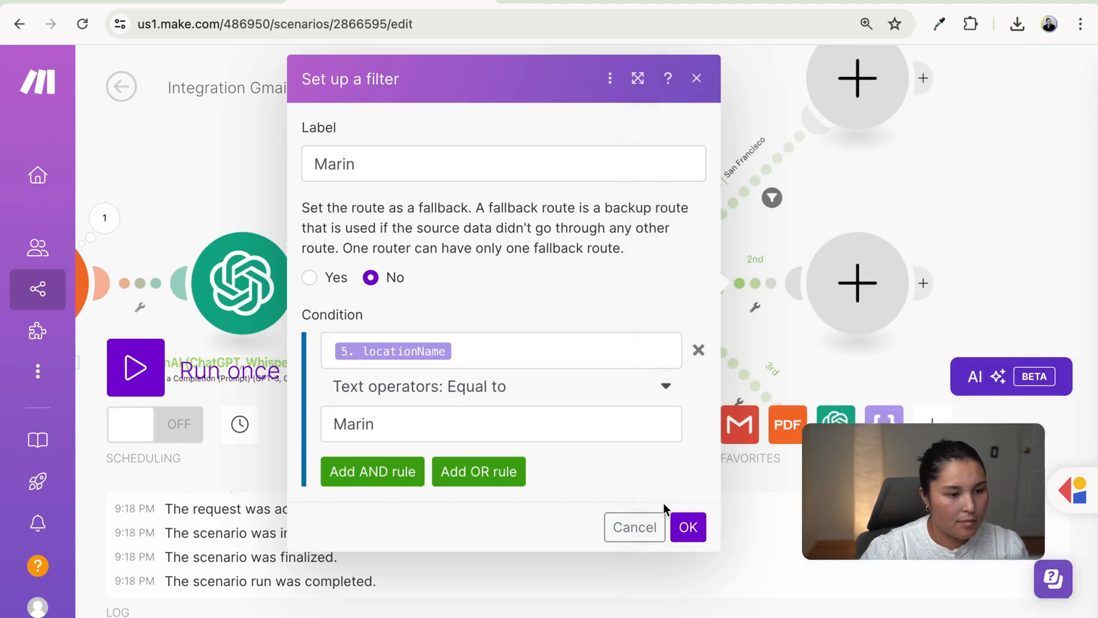
{"action": "left_click", "coordinate": [698, 529]}
- Start route 3's East Bay filter with 5. locationName Equal to East Bay
{"action": "left_click", "coordinate": [771, 386]}
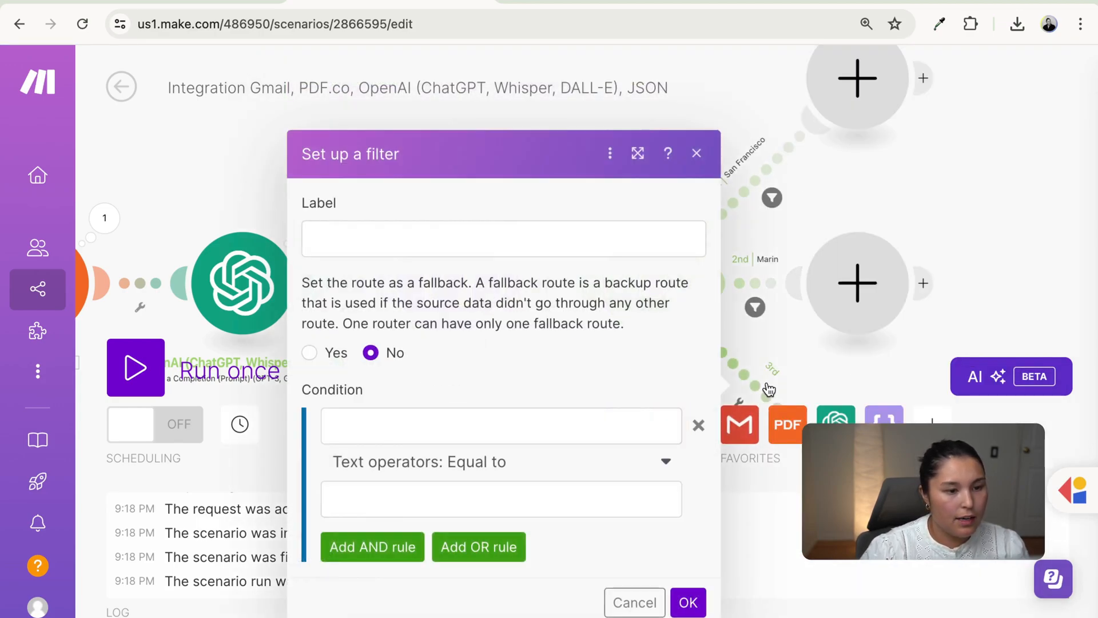
{"action": "left_click", "coordinate": [571, 243]}
{"action": "type", "text": "East Bay"}
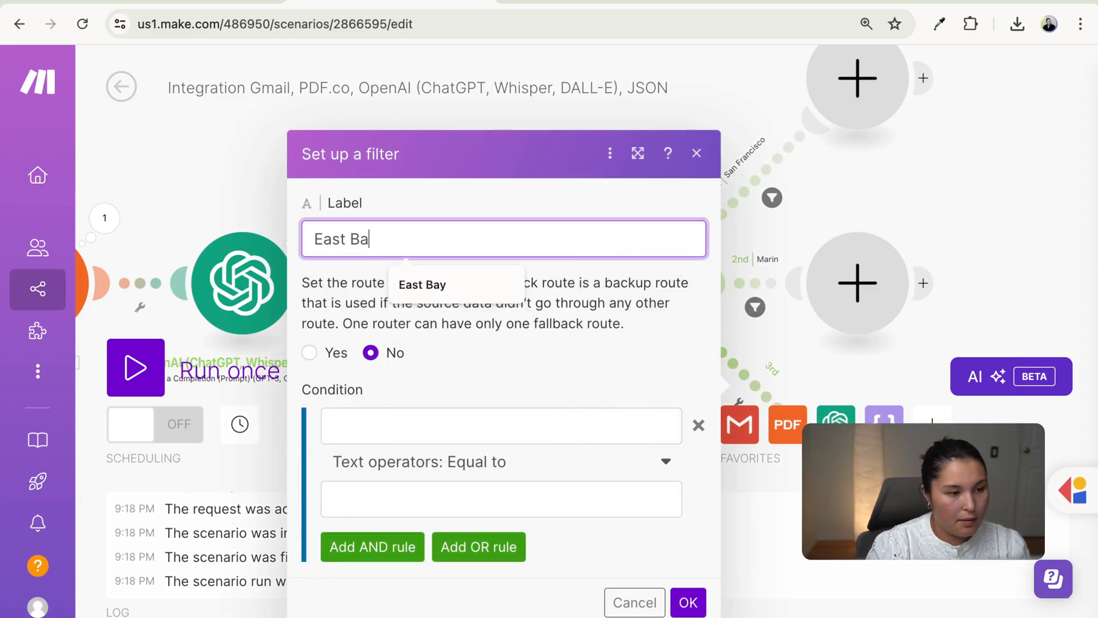
{"action": "left_click", "coordinate": [624, 437]}
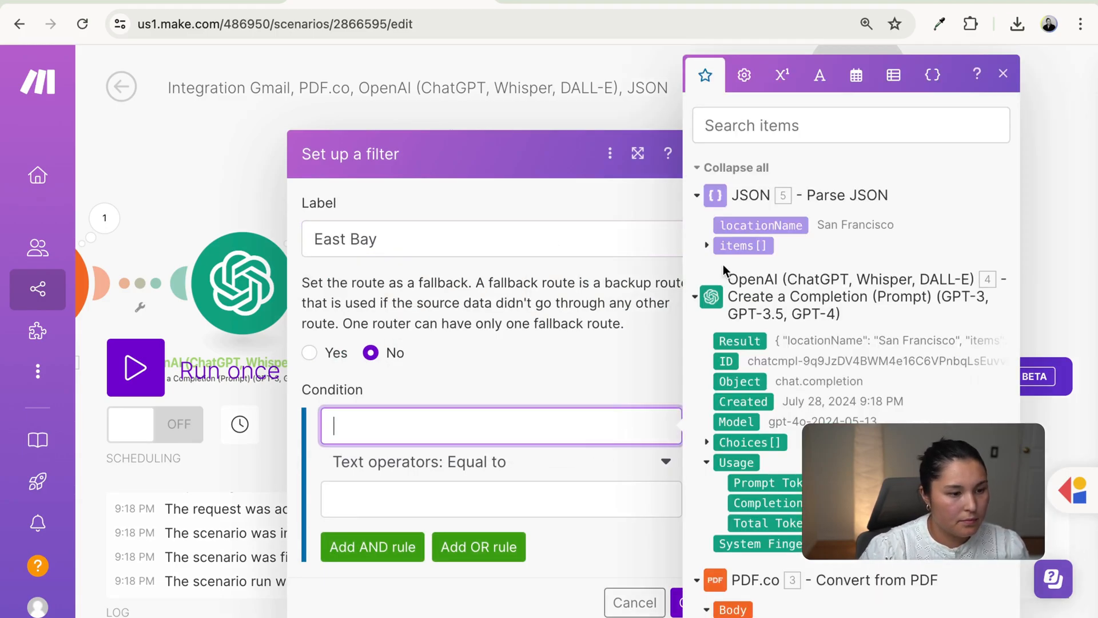
{"action": "left_click", "coordinate": [736, 230]}
{"action": "left_click", "coordinate": [424, 488]}
{"action": "type", "text": "Eas"}
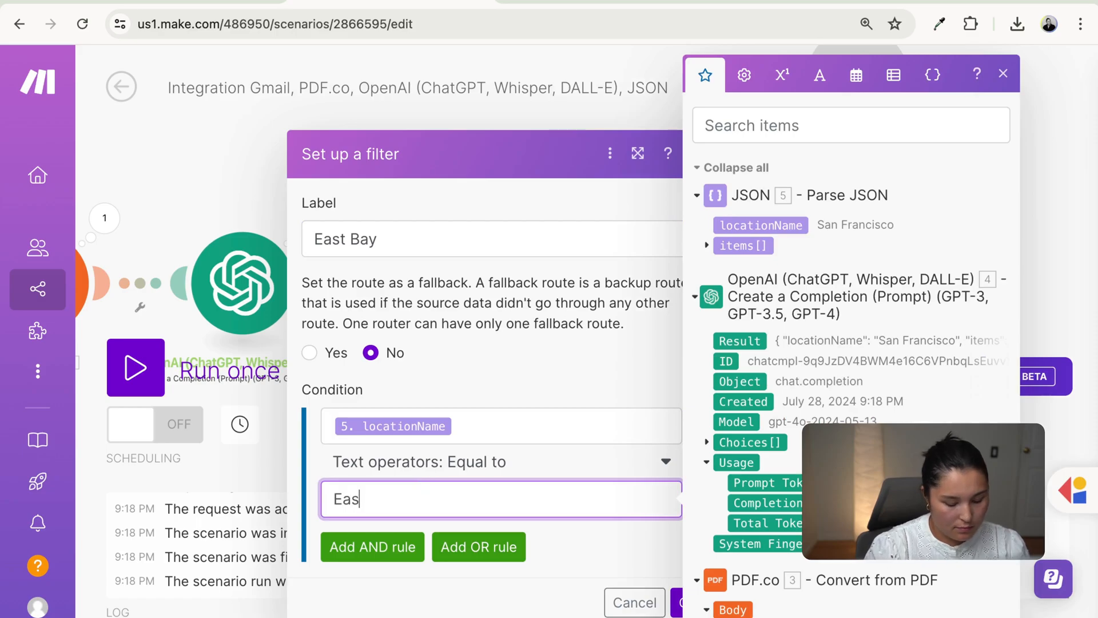
{"action": "type", "text": "t Bay"}
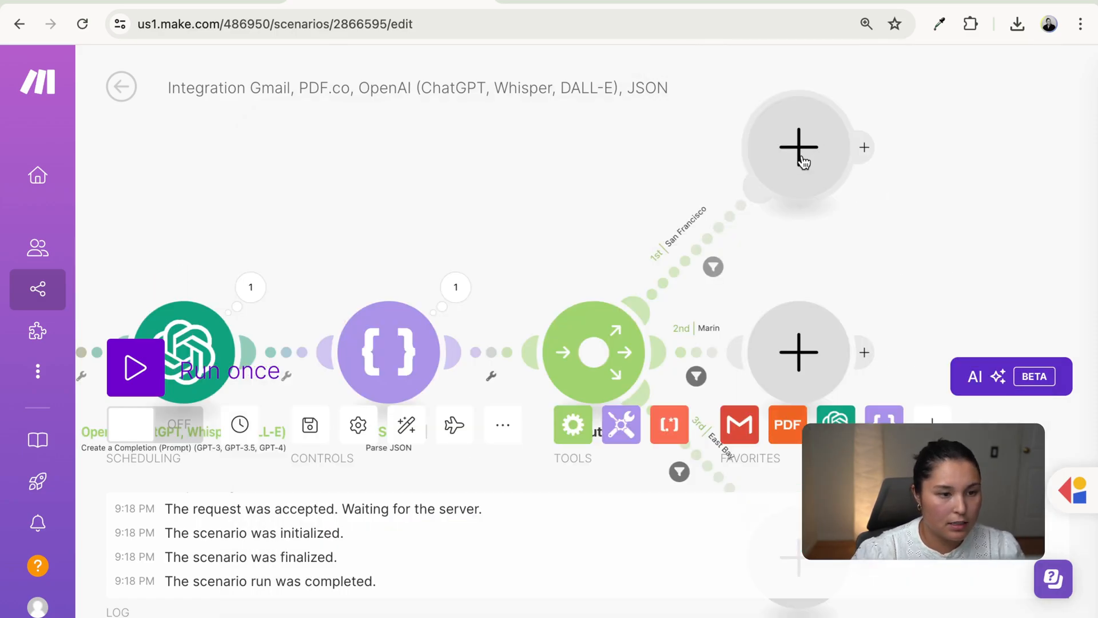
- Add a Flow Control Iterator on route 1 with its Array mapped to 5. items[]
{"action": "left_click", "coordinate": [803, 155]}
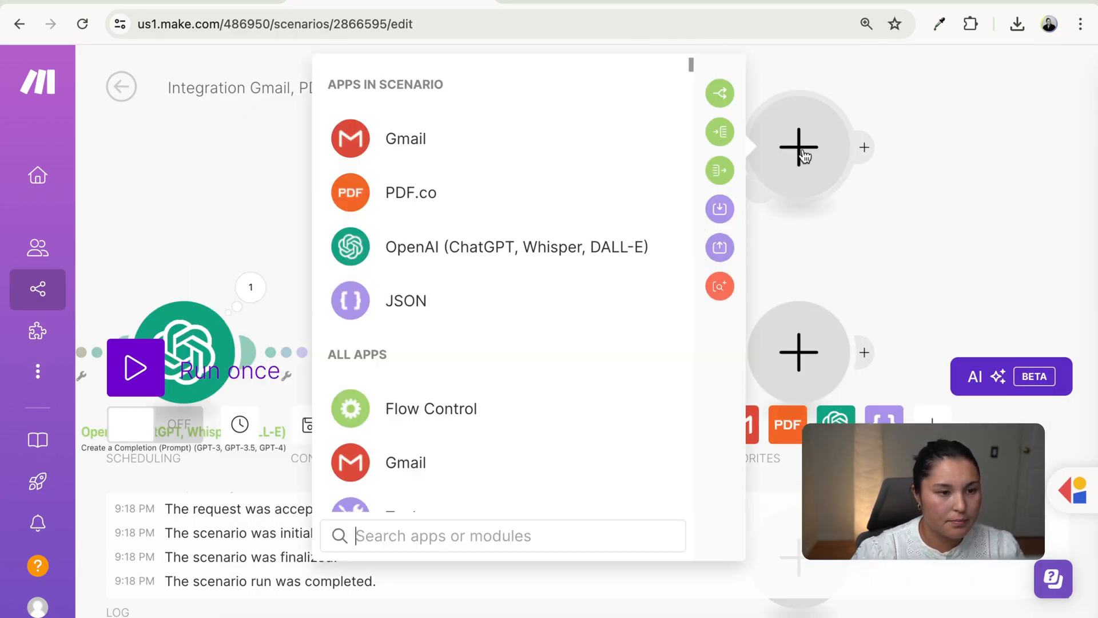
{"action": "scroll", "coordinate": [566, 352], "scroll_direction": "down", "scroll_amount": 1}
{"action": "left_click", "coordinate": [558, 359]}
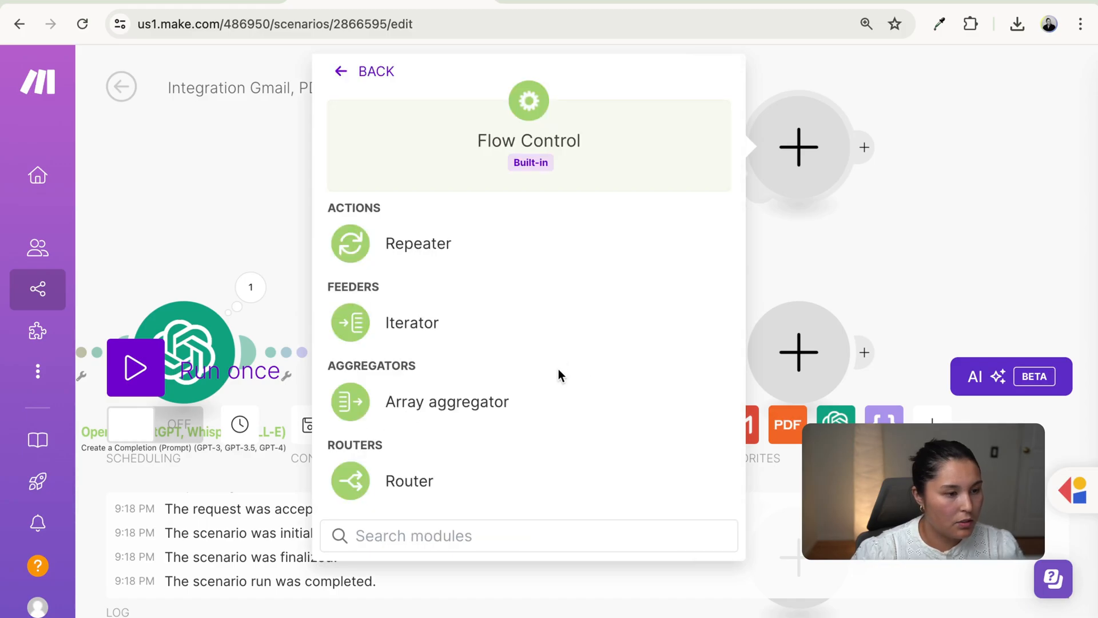
{"action": "left_click", "coordinate": [525, 325]}
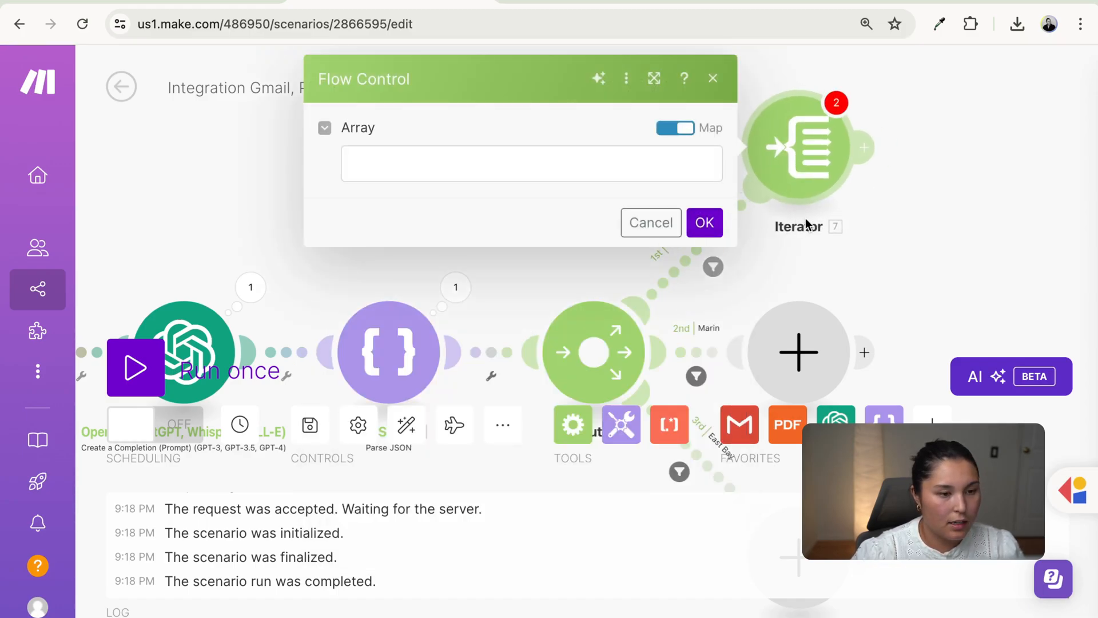
{"action": "left_click", "coordinate": [644, 161]}
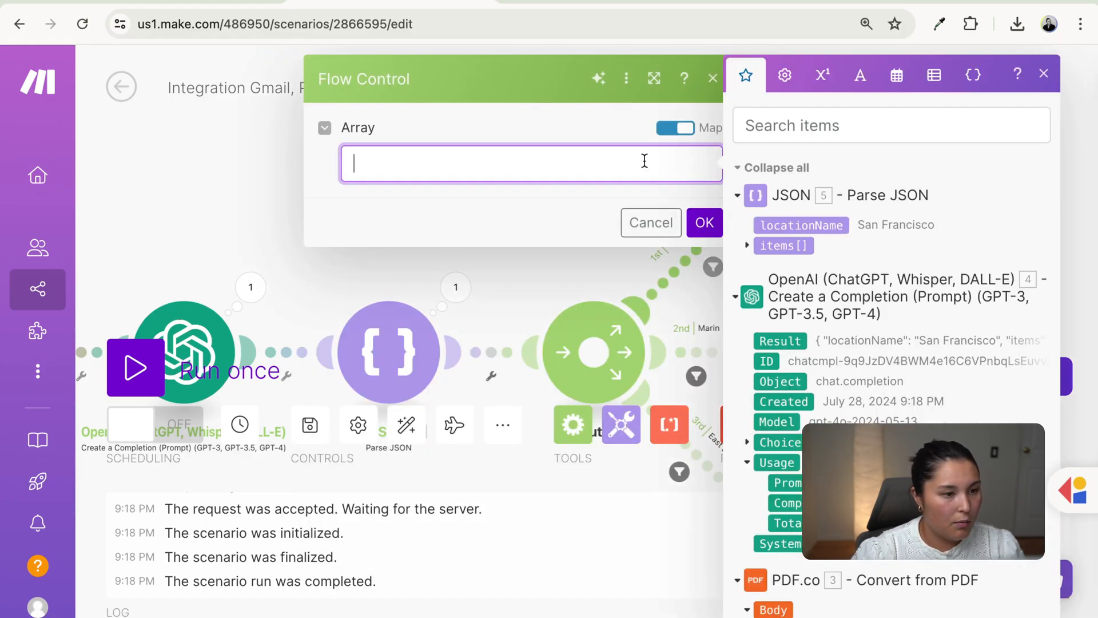
{"action": "left_click", "coordinate": [779, 249]}
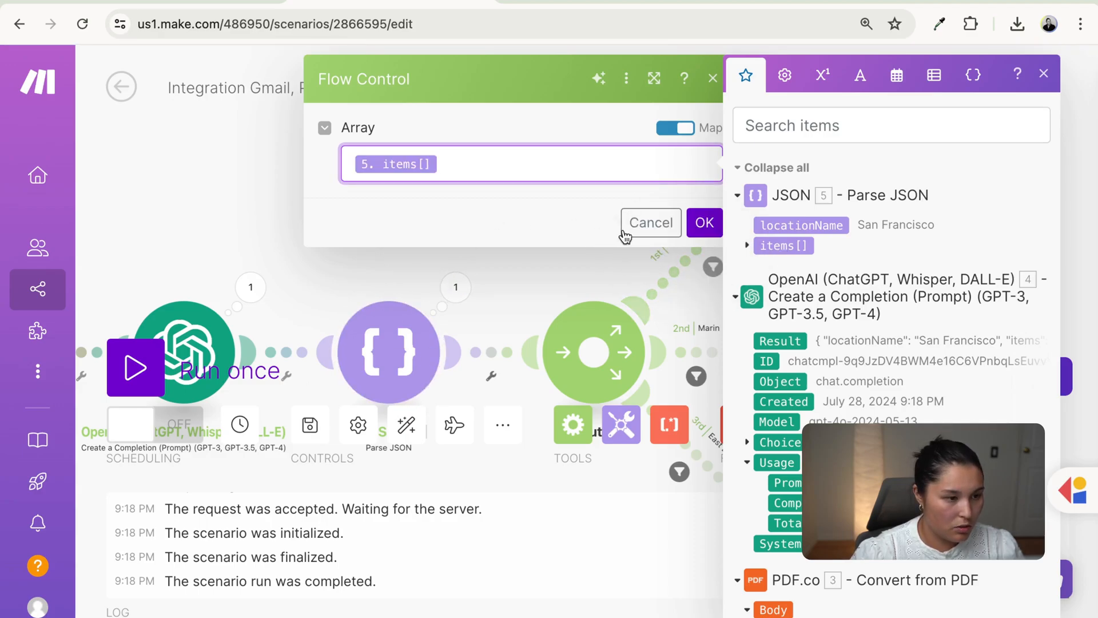
{"action": "left_click", "coordinate": [701, 222]}
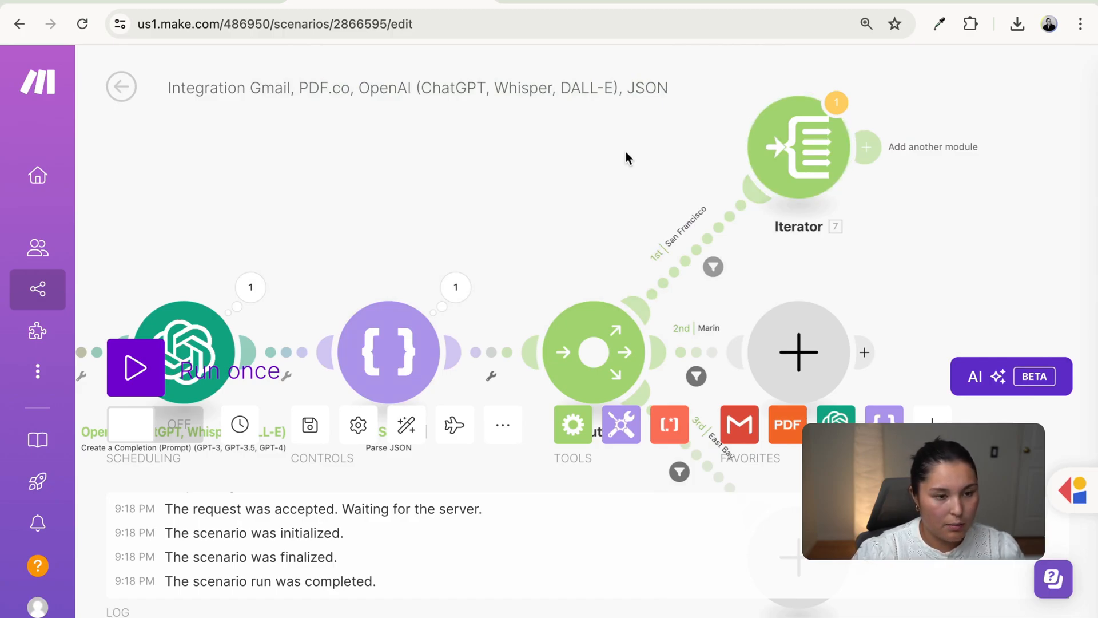
- Add a Google Sheets Search Rows module after the Iterator
{"action": "left_click", "coordinate": [877, 155]}
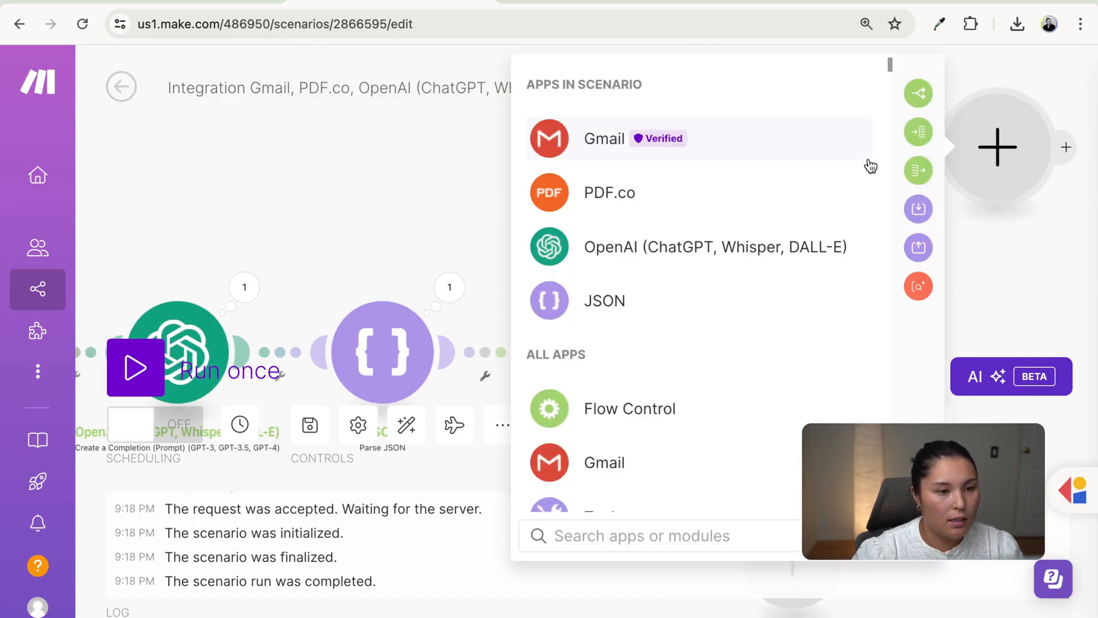
{"action": "scroll", "coordinate": [775, 338], "scroll_direction": "down", "scroll_amount": 5}
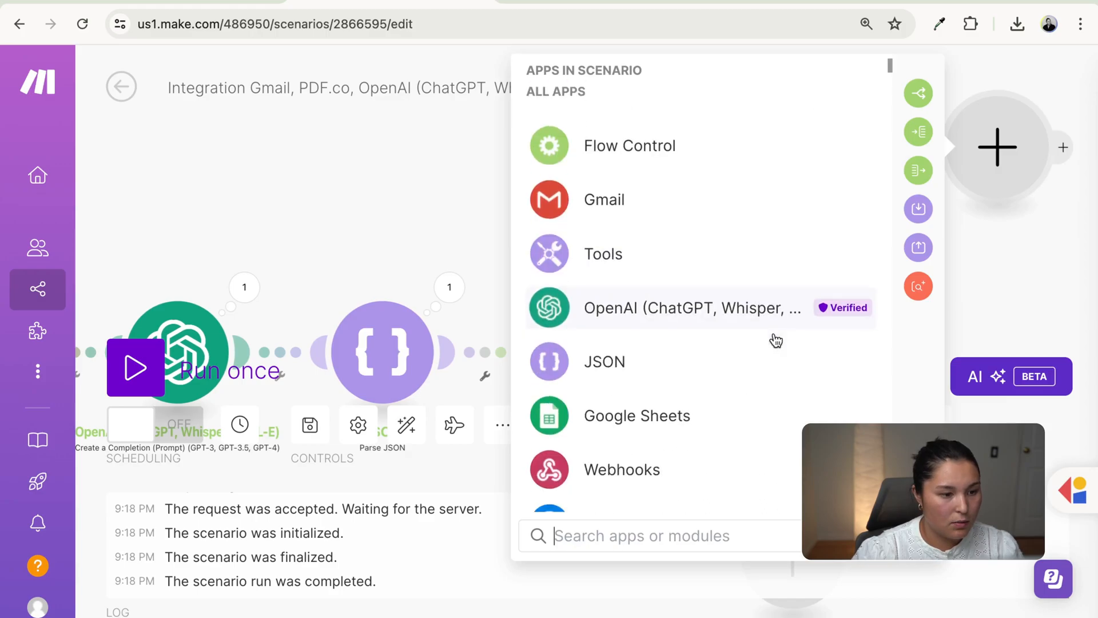
{"action": "left_click", "coordinate": [763, 385]}
{"action": "scroll", "coordinate": [703, 412], "scroll_direction": "down", "scroll_amount": 15}
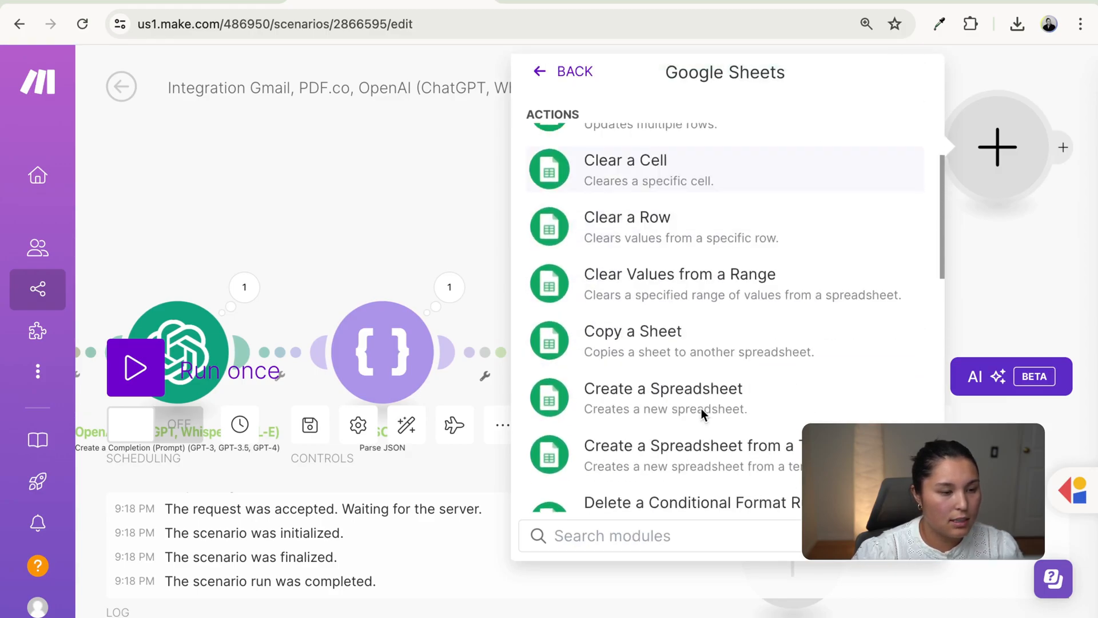
{"action": "left_click", "coordinate": [701, 408]}
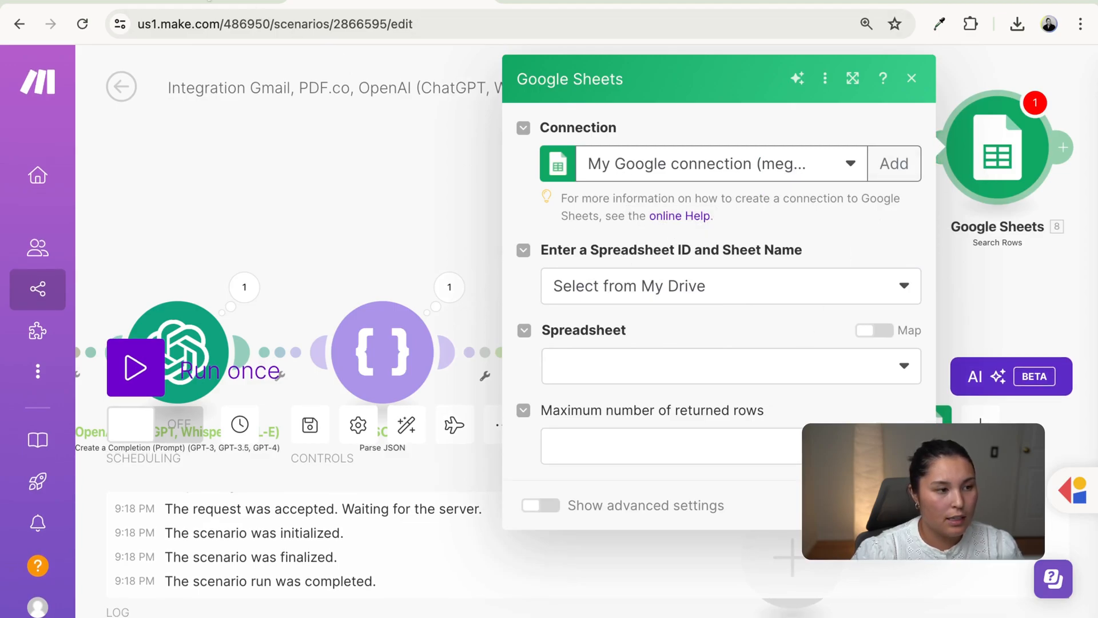
- Check the Ikura San Francisco quantity in B3 of Onigiri Production Spreadsheet, then list spreadsheets
{"action": "left_click", "coordinate": [209, 0]}
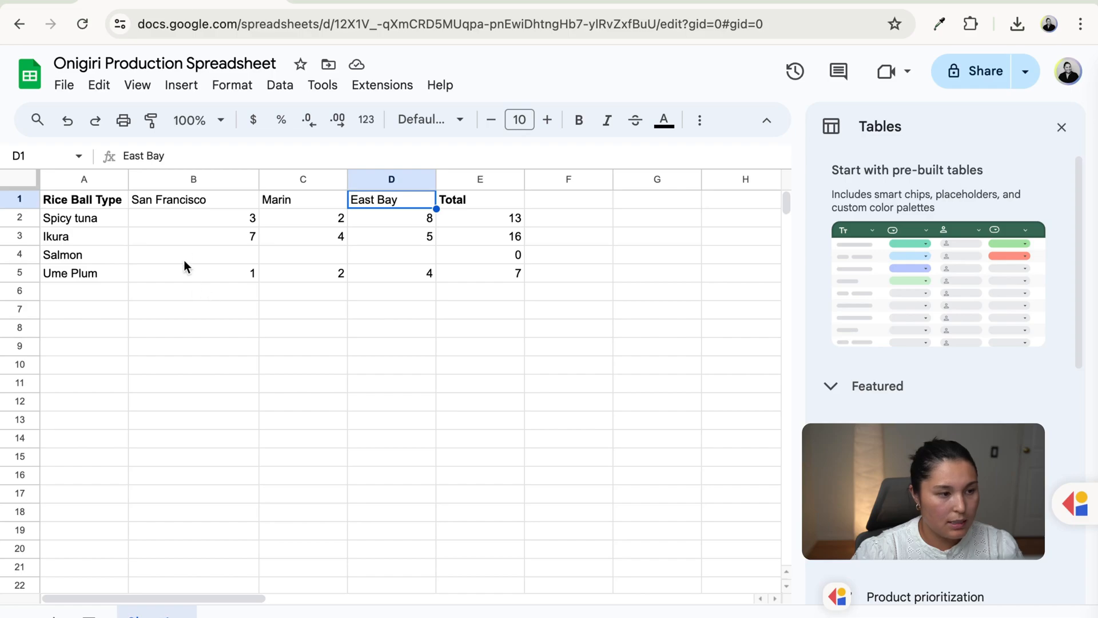
{"action": "left_click", "coordinate": [207, 239]}
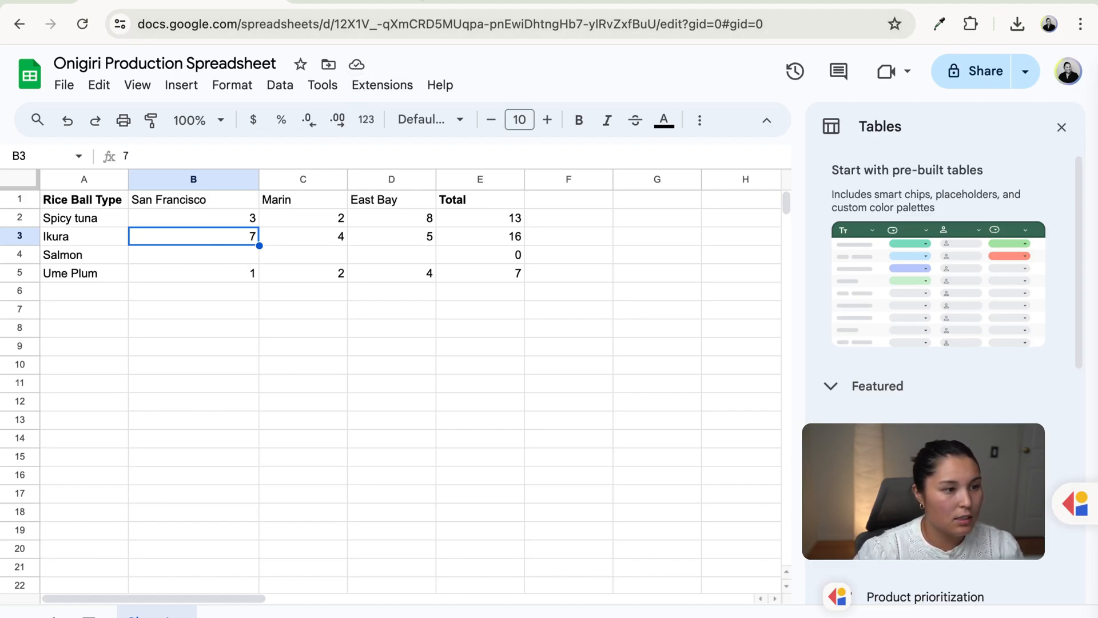
{"action": "left_click", "coordinate": [421, 1]}
{"action": "left_click", "coordinate": [724, 366]}
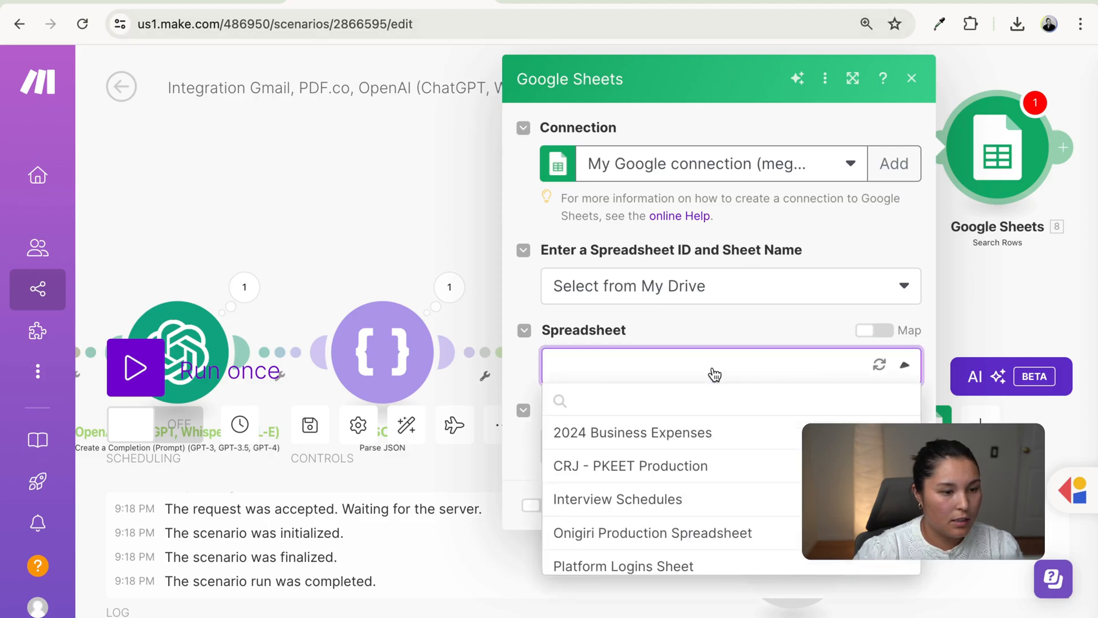
- Point the search at Onigiri Production Spreadsheet, Sheet1
{"action": "left_click", "coordinate": [658, 535]}
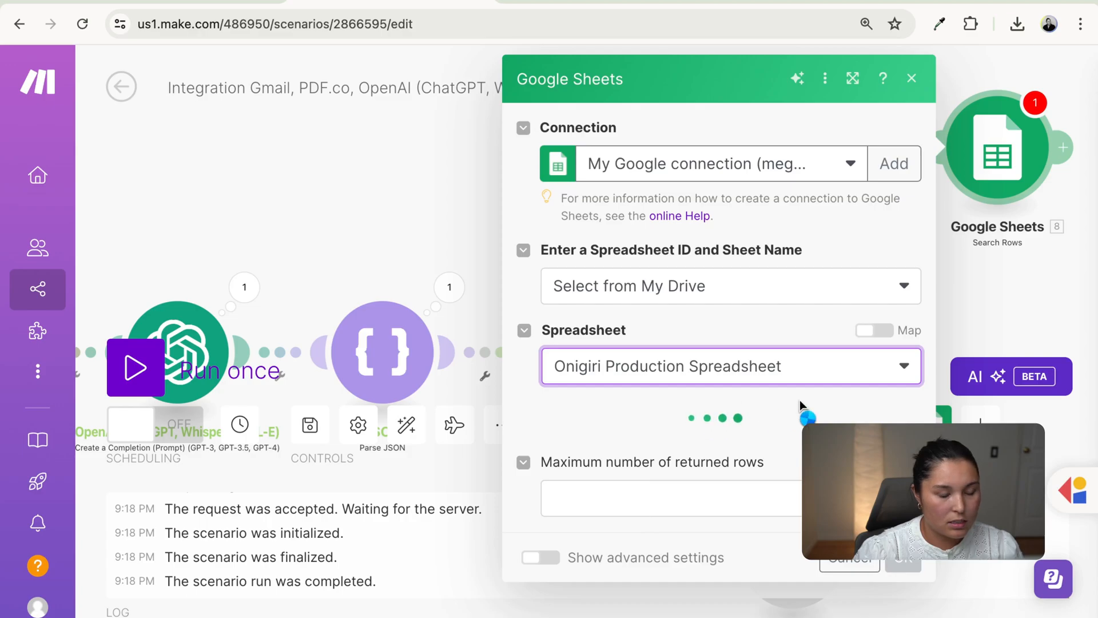
{"action": "left_click", "coordinate": [783, 449]}
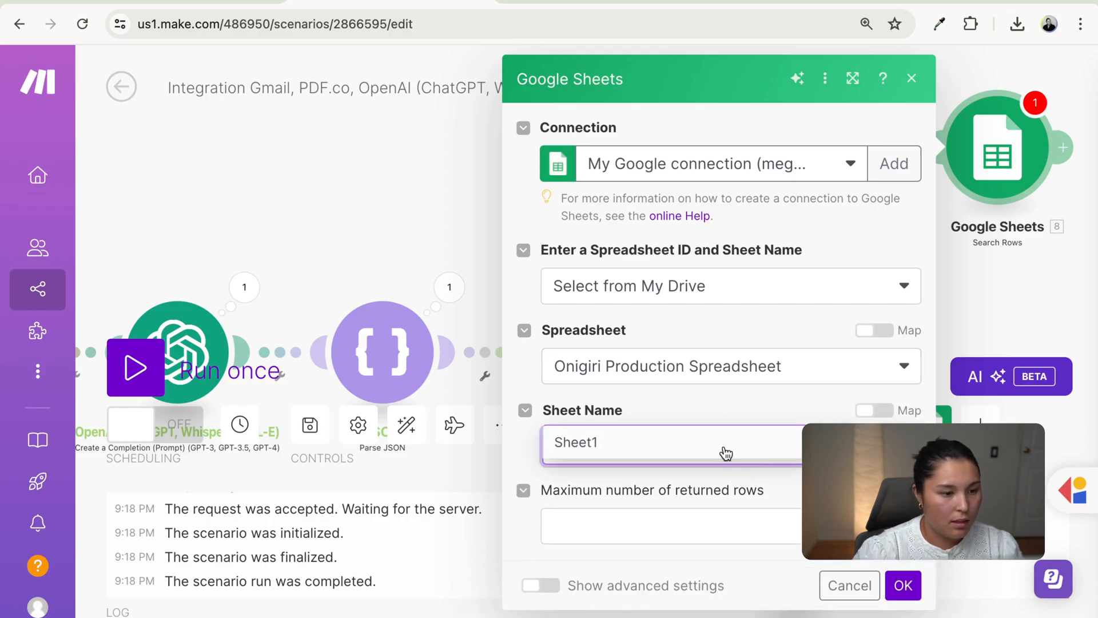
{"action": "scroll", "coordinate": [720, 504], "scroll_direction": "down", "scroll_amount": 1}
{"action": "scroll", "coordinate": [719, 503], "scroll_direction": "down", "scroll_amount": 2}
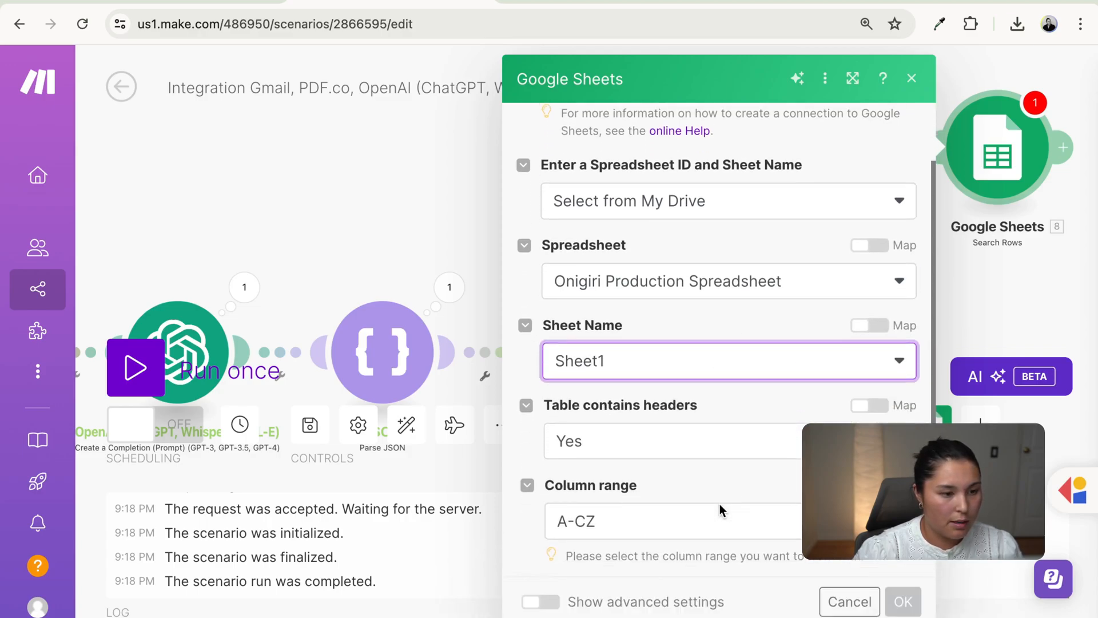
{"action": "scroll", "coordinate": [720, 503], "scroll_direction": "down", "scroll_amount": 5}
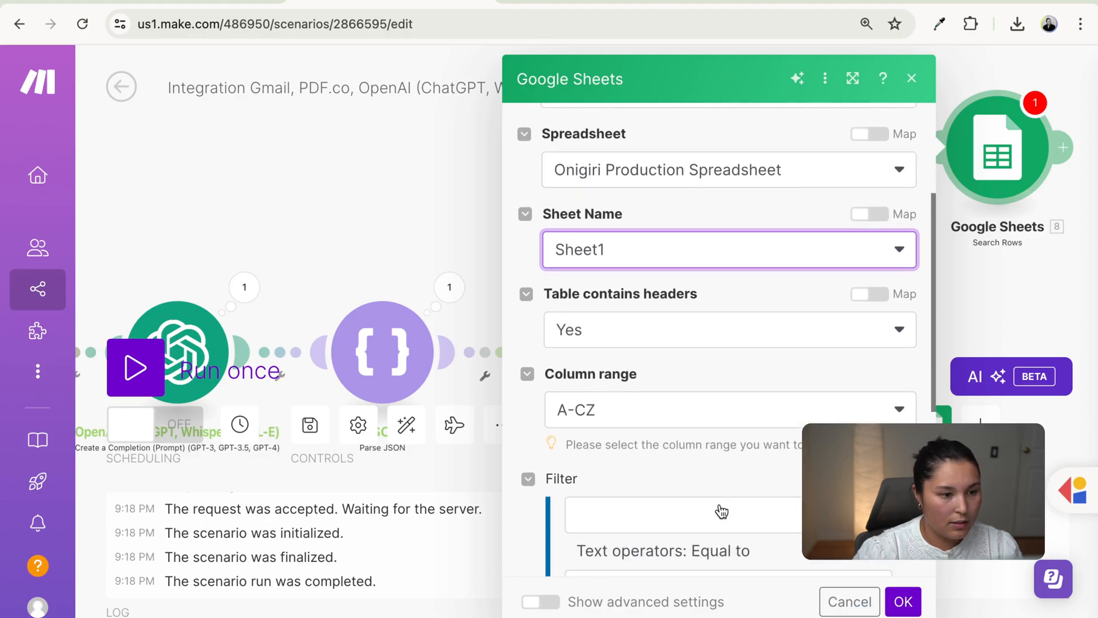
- Filter on Rice Ball Type (A) equal to the iterator's riceballName
{"action": "left_click", "coordinate": [705, 347]}
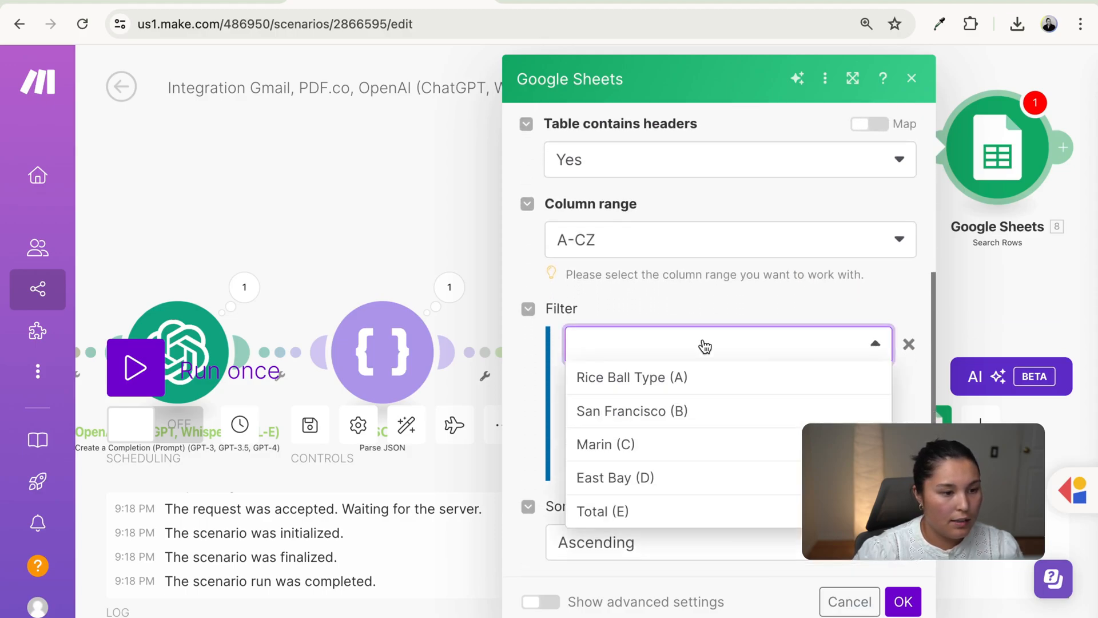
{"action": "left_click", "coordinate": [653, 379]}
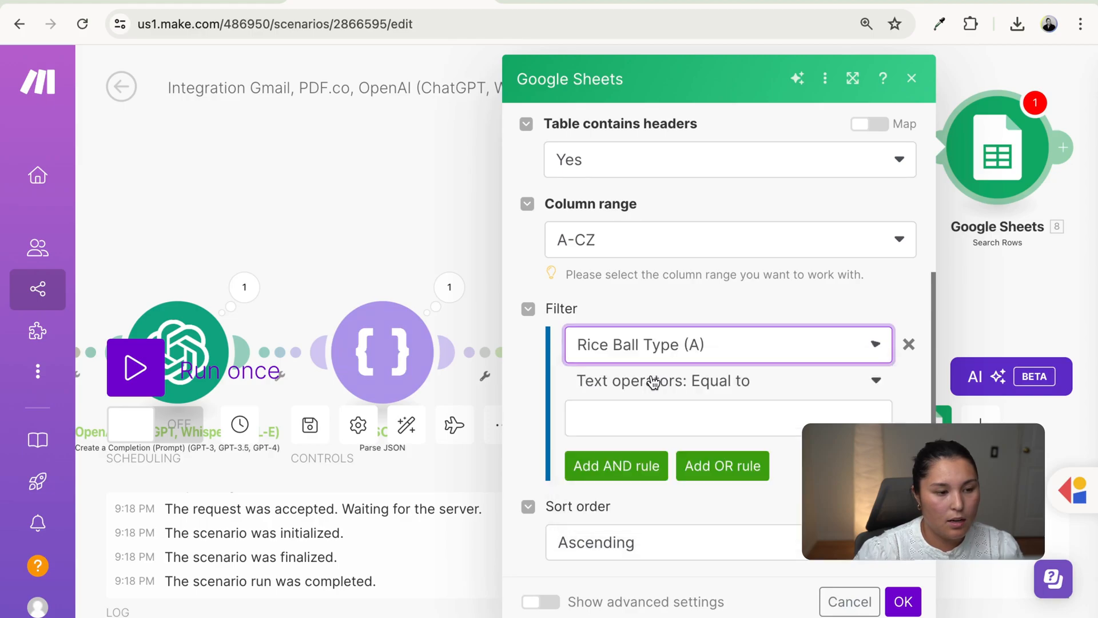
{"action": "scroll", "coordinate": [725, 370], "scroll_direction": "down", "scroll_amount": 1}
{"action": "left_click", "coordinate": [701, 354]}
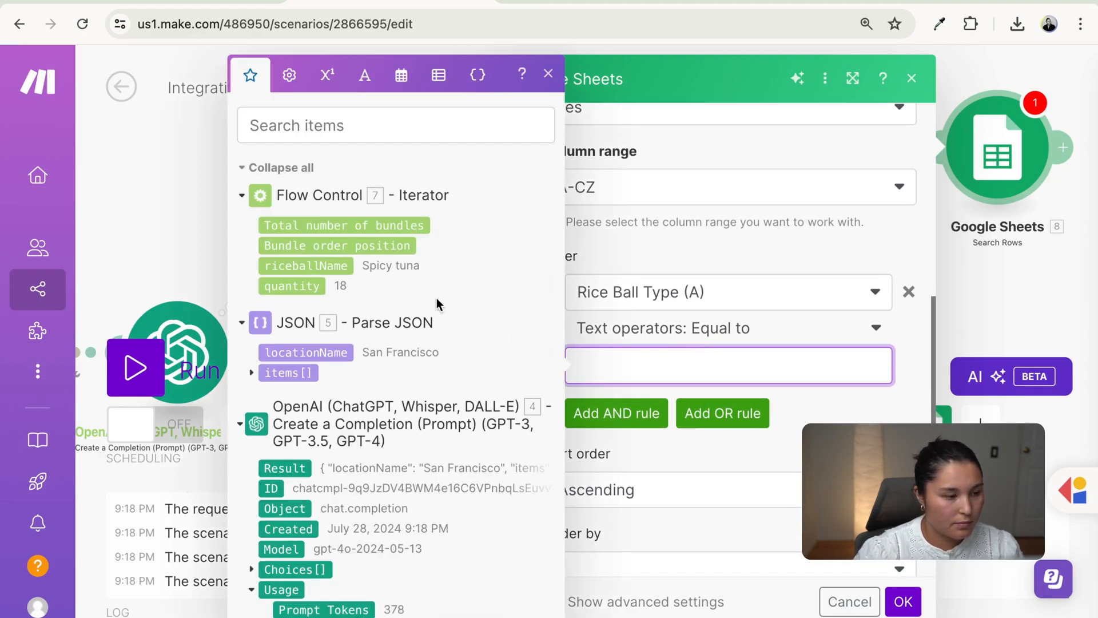
{"action": "left_click", "coordinate": [324, 267]}
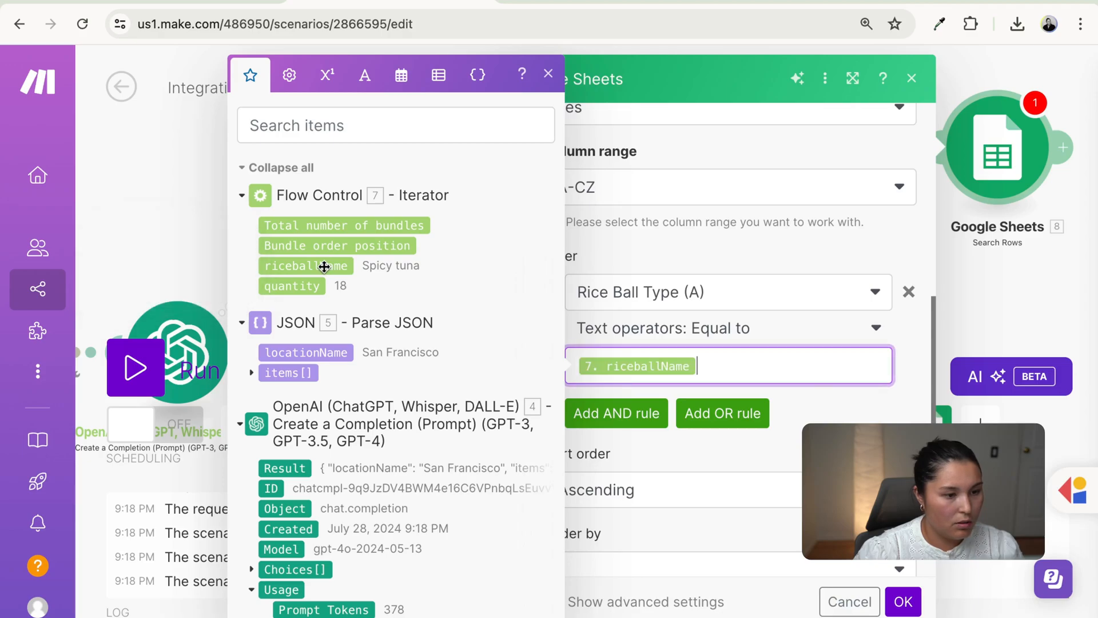
{"action": "left_click", "coordinate": [827, 410]}
- Limit the search to 1 row and save the Search Rows settings
{"action": "scroll", "coordinate": [827, 410], "scroll_direction": "down", "scroll_amount": 3}
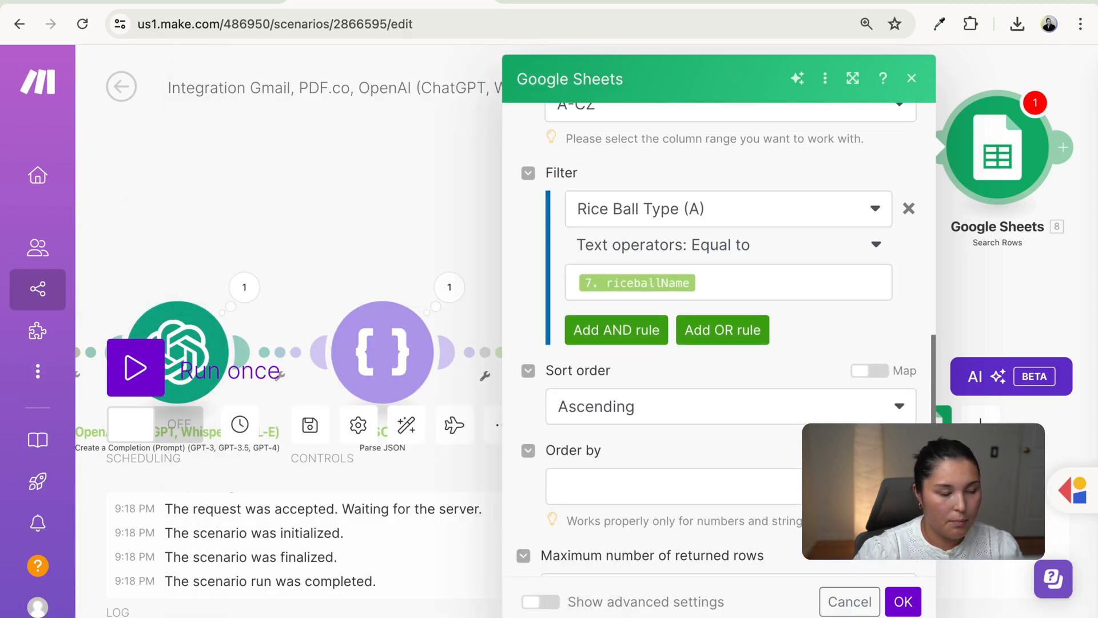
{"action": "scroll", "coordinate": [695, 537], "scroll_direction": "down", "scroll_amount": 1}
{"action": "left_click", "coordinate": [696, 540]}
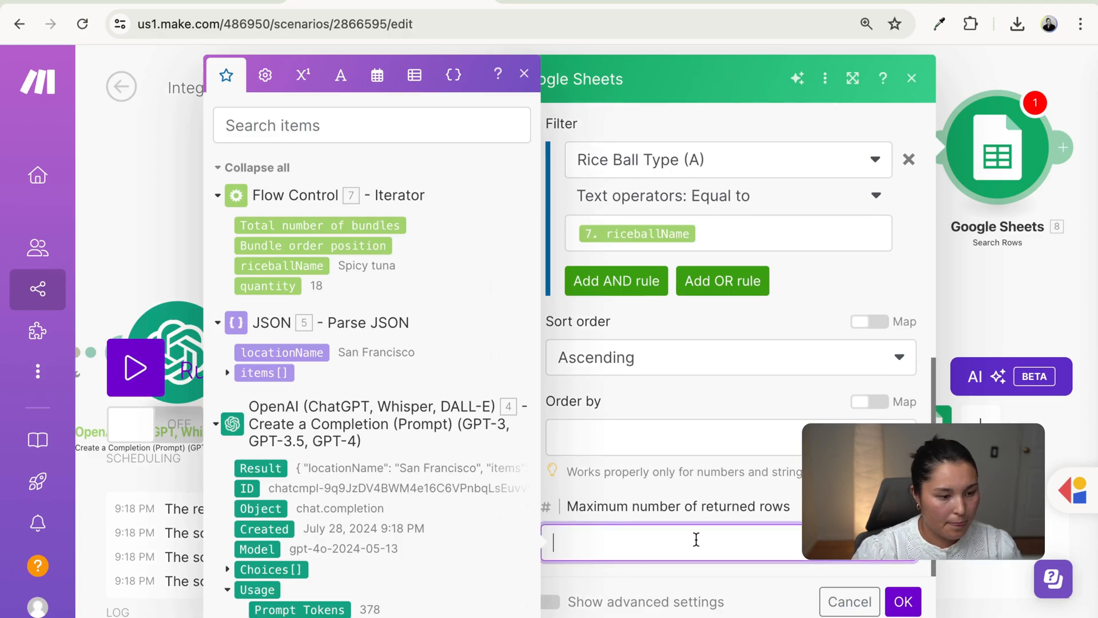
{"action": "key", "text": "Return"}
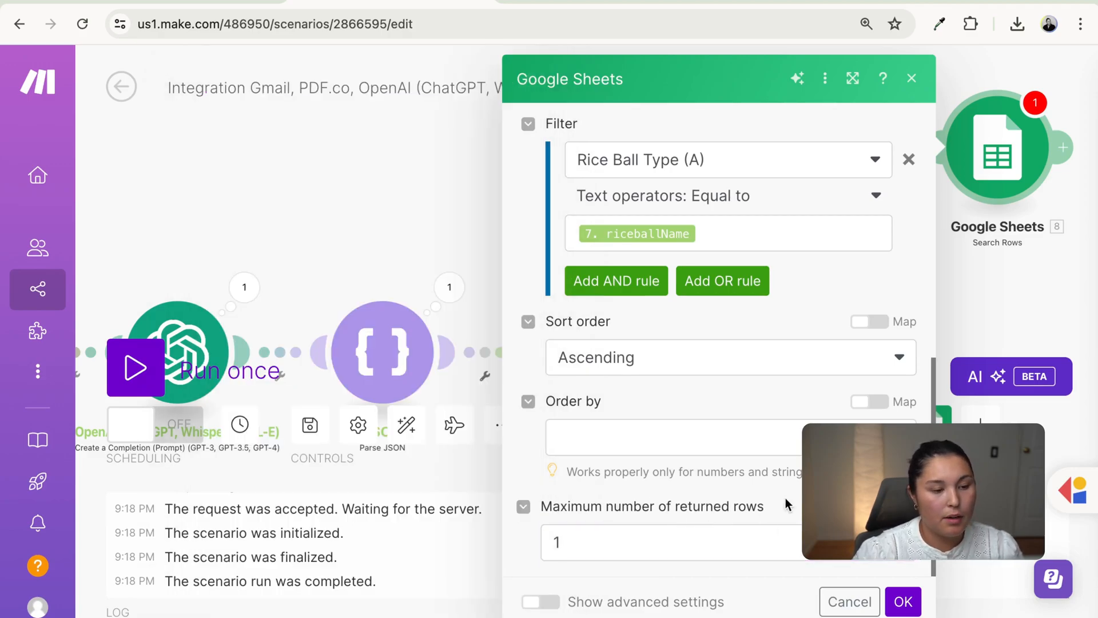
{"action": "left_click", "coordinate": [913, 598]}
{"action": "left_click_drag", "start_coordinate": [974, 280], "coordinate": [492, 287]}
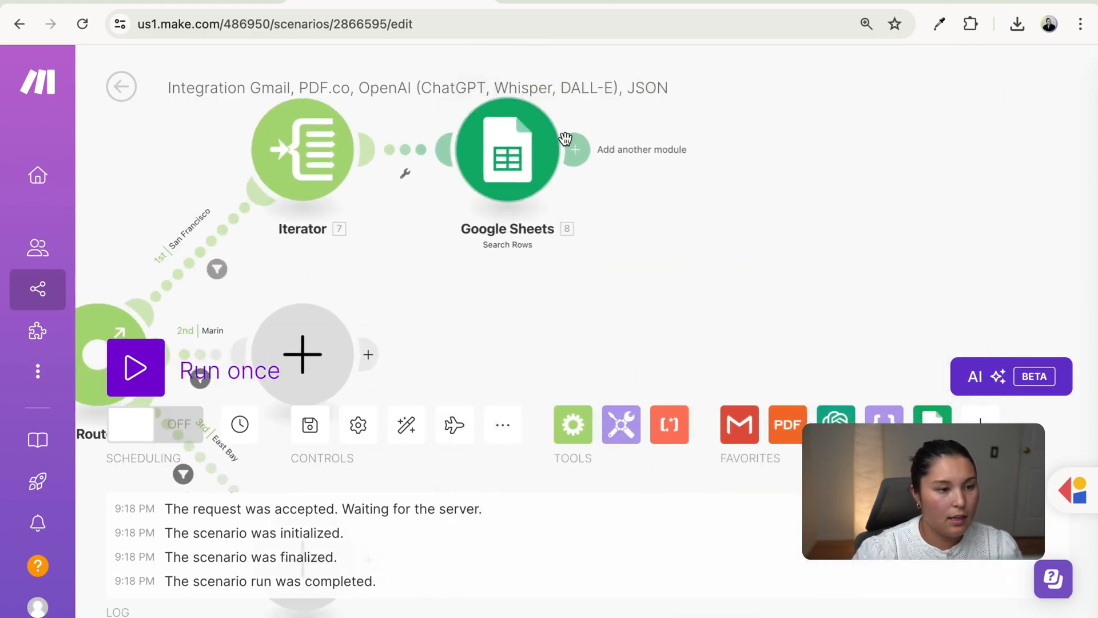
- Add a Tools Set variable step named 'location column' after the Google Sheets search
{"action": "left_click", "coordinate": [583, 151]}
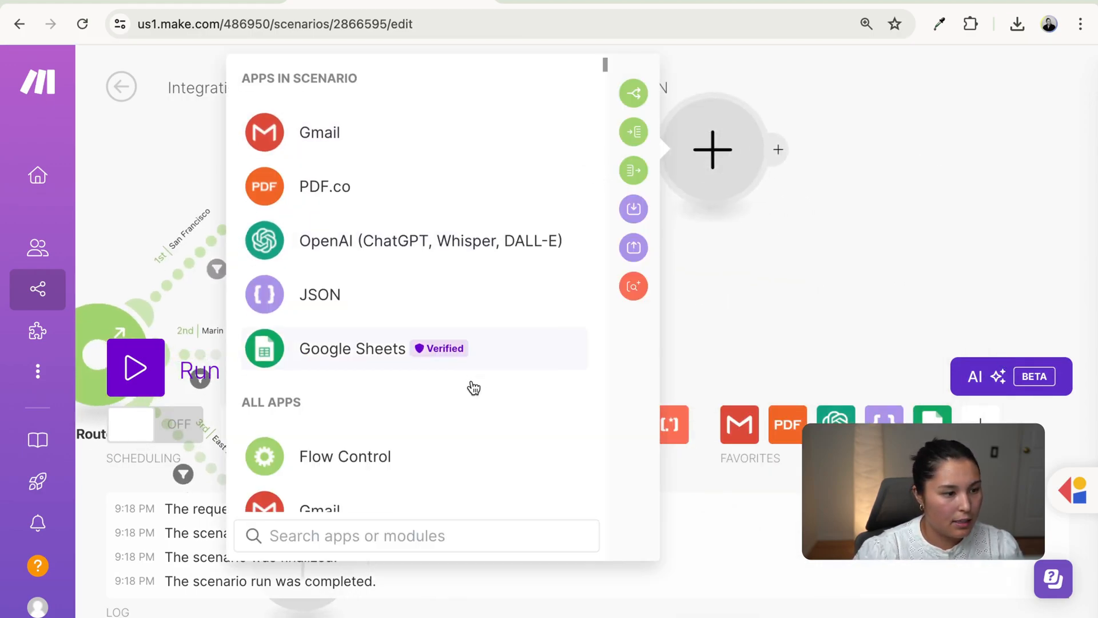
{"action": "scroll", "coordinate": [470, 385], "scroll_direction": "down", "scroll_amount": 5}
{"action": "left_click", "coordinate": [491, 269]}
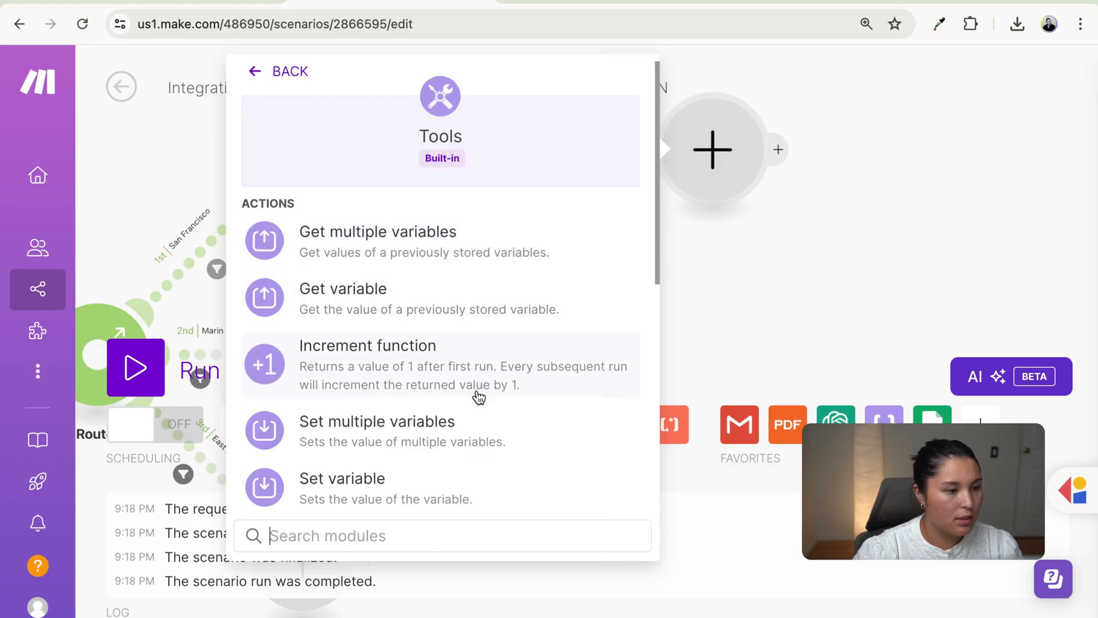
{"action": "scroll", "coordinate": [471, 383], "scroll_direction": "down", "scroll_amount": 2}
{"action": "left_click", "coordinate": [462, 399]}
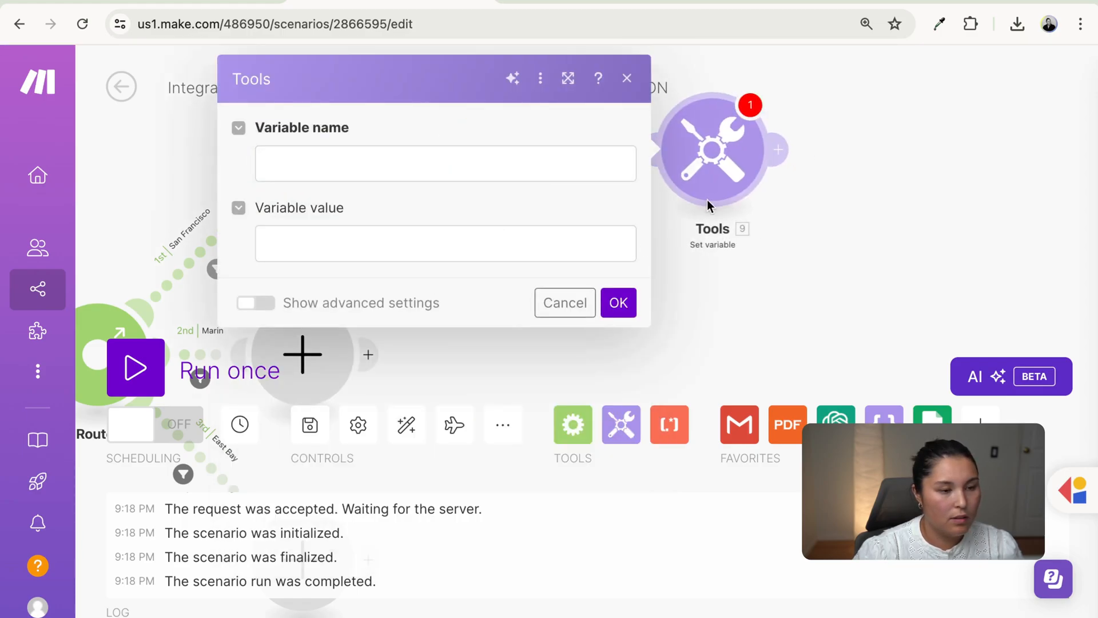
{"action": "left_click", "coordinate": [575, 170]}
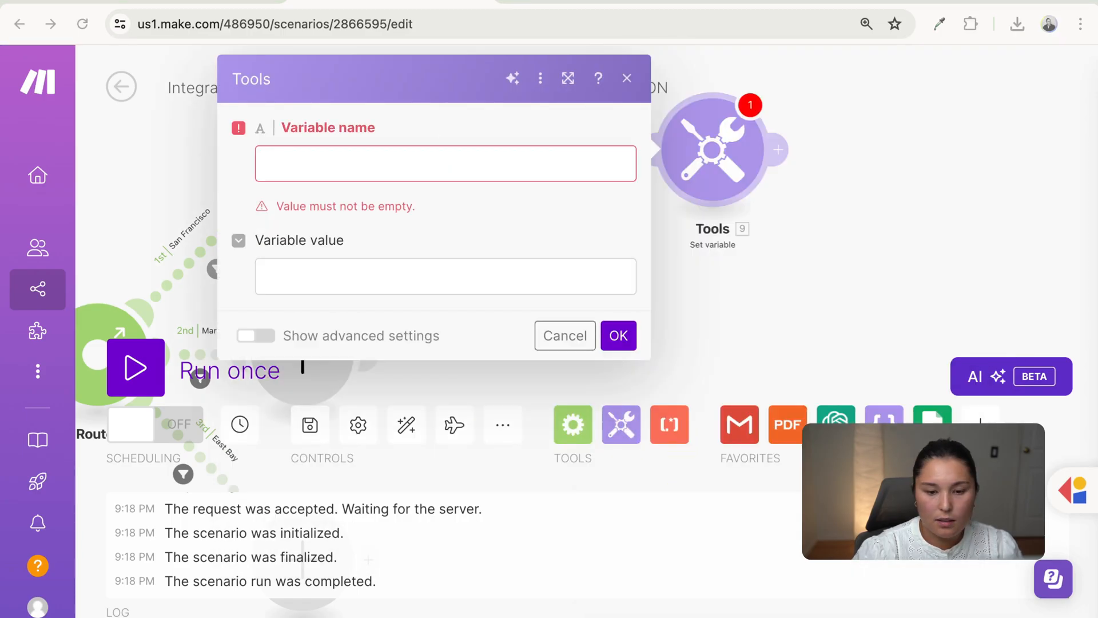
{"action": "left_click", "coordinate": [496, 167]}
{"action": "type", "text": "location column"}
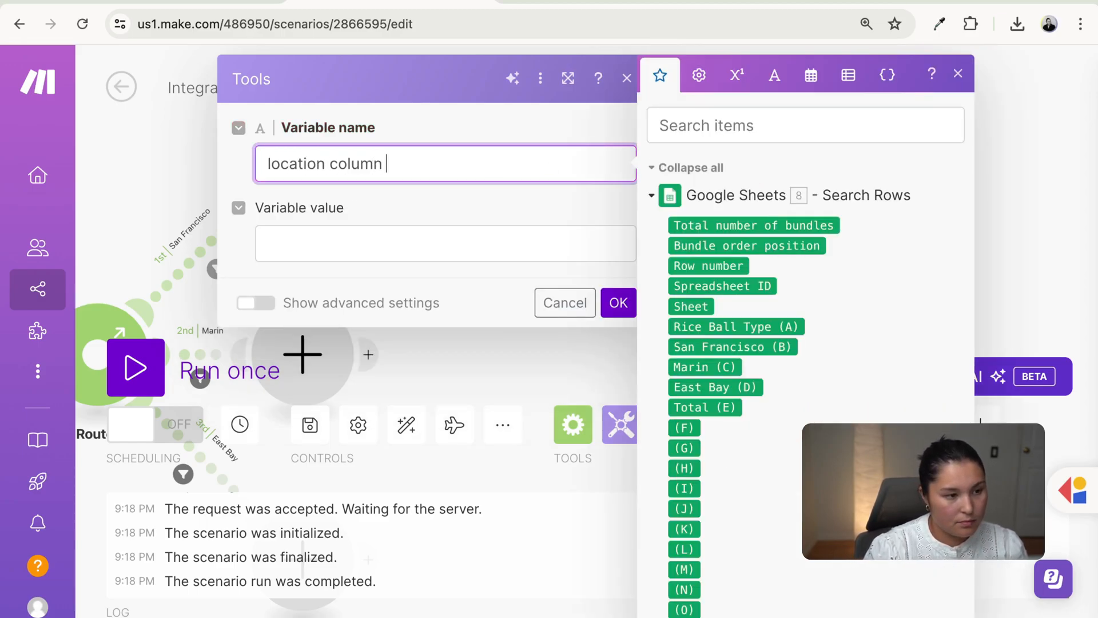
{"action": "left_click", "coordinate": [449, 246]}
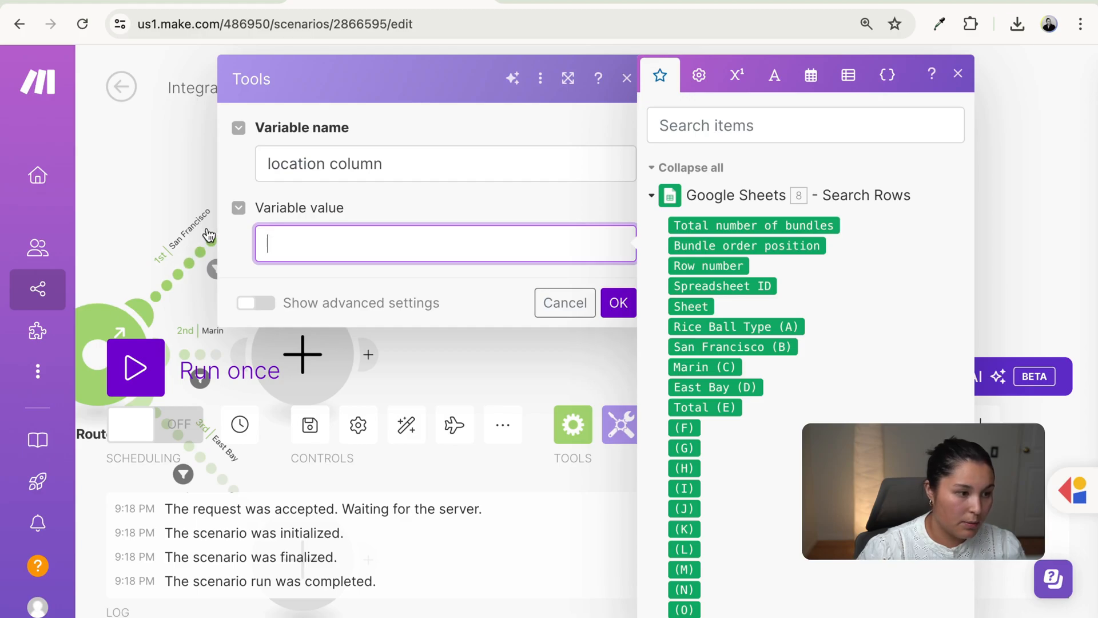
{"action": "left_click", "coordinate": [177, 8]}
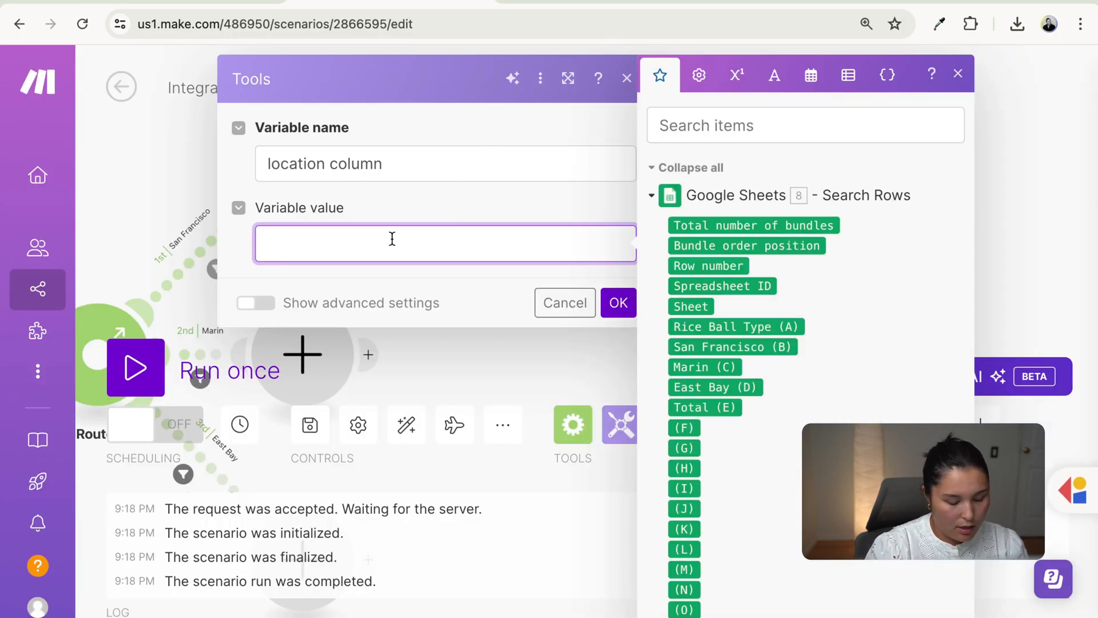
{"action": "left_click", "coordinate": [619, 300]}
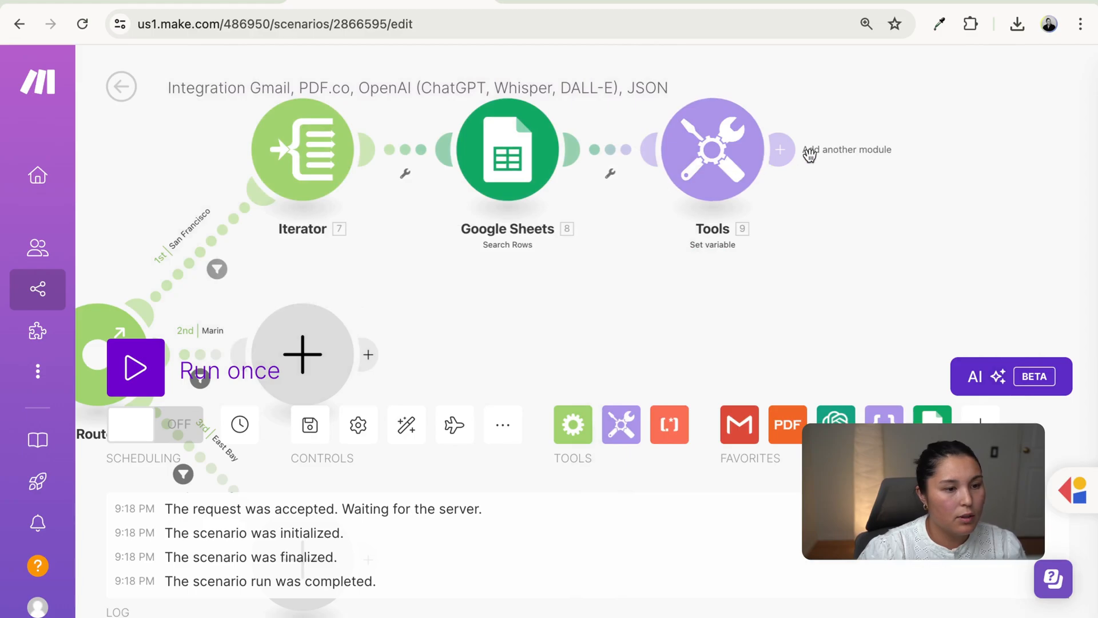
- Add an 'item row' Set variable step holding the search result's Row number
{"action": "left_click", "coordinate": [784, 151]}
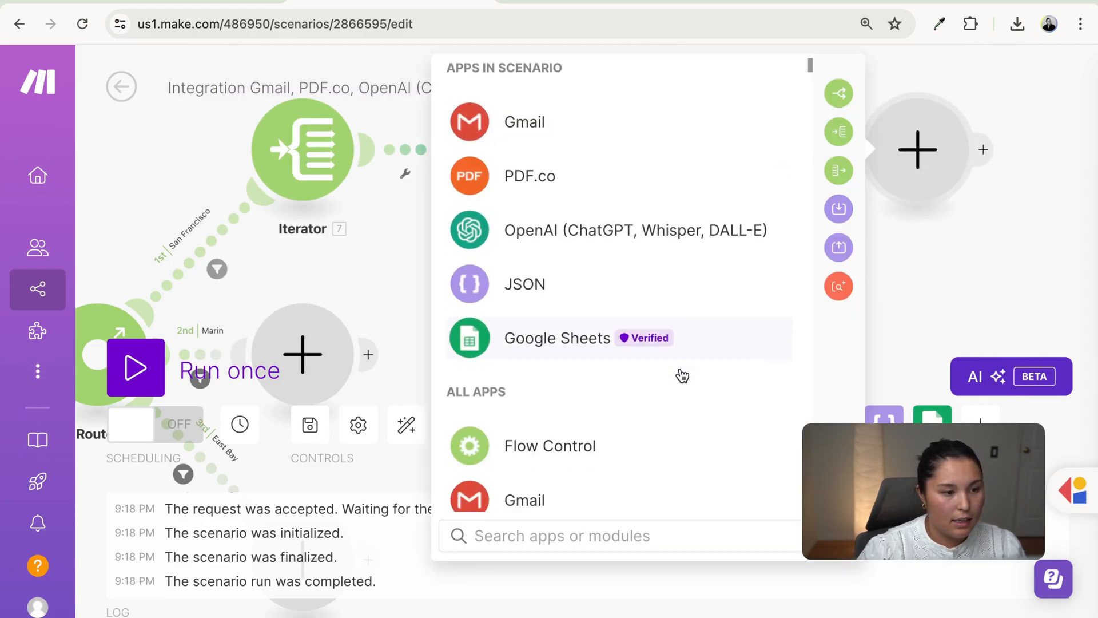
{"action": "scroll", "coordinate": [681, 375], "scroll_direction": "down", "scroll_amount": 4}
{"action": "left_click", "coordinate": [658, 348]}
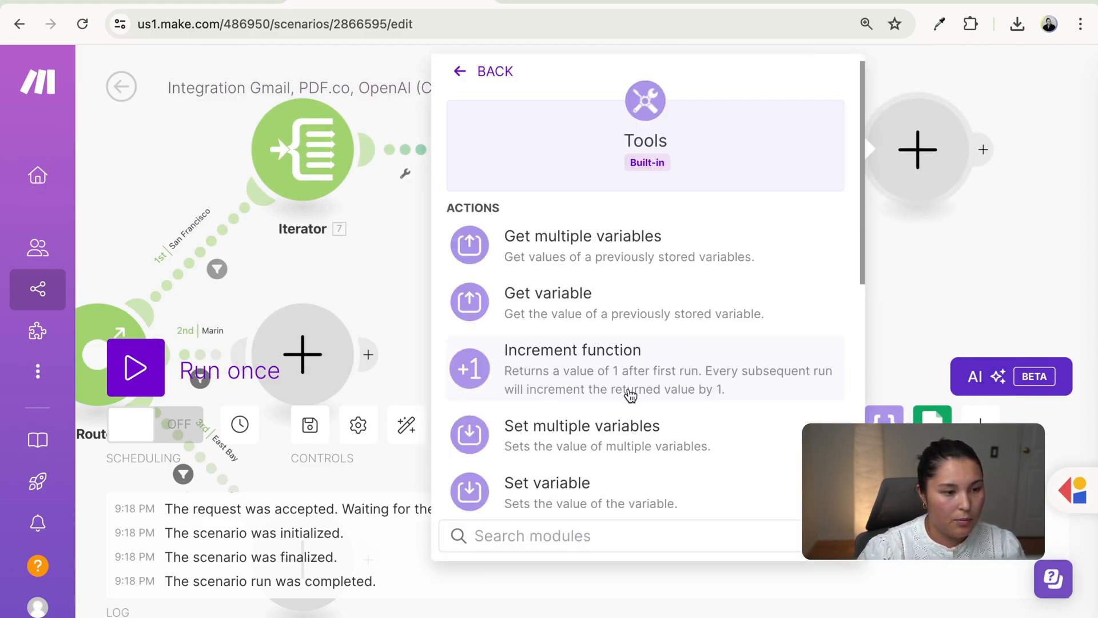
{"action": "scroll", "coordinate": [591, 439], "scroll_direction": "down", "scroll_amount": 1}
{"action": "left_click", "coordinate": [591, 439]}
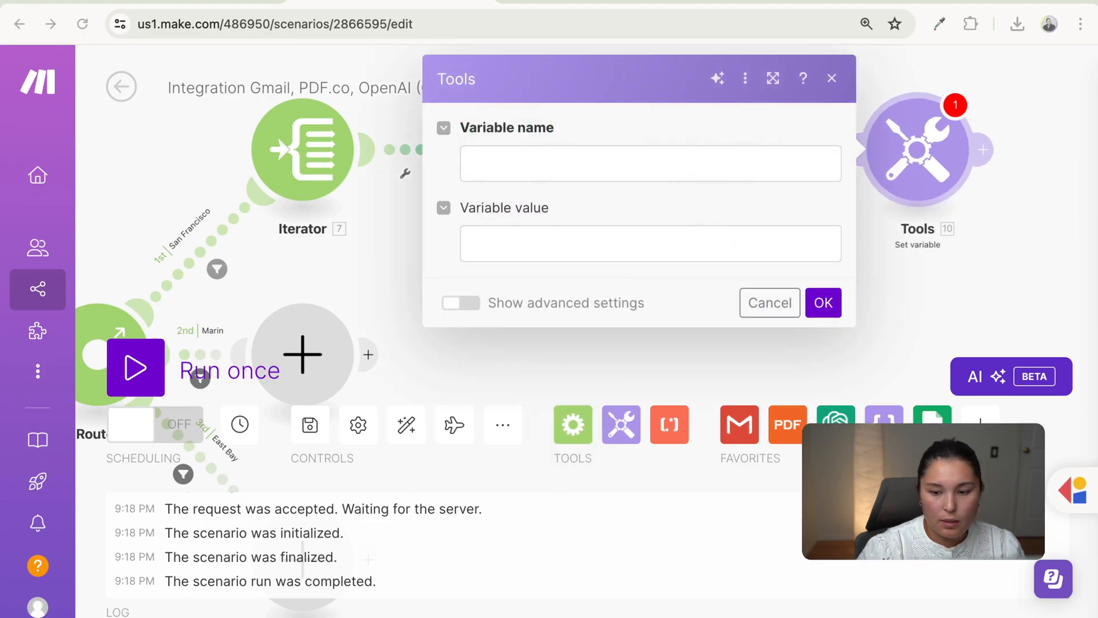
{"action": "left_click", "coordinate": [598, 164]}
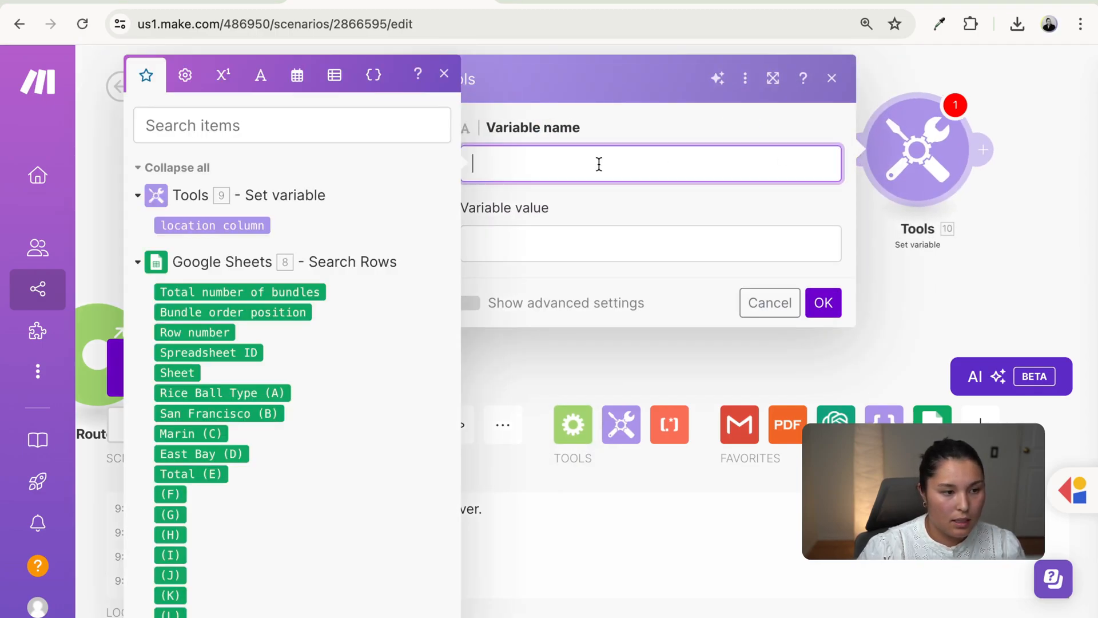
{"action": "type", "text": "item row"}
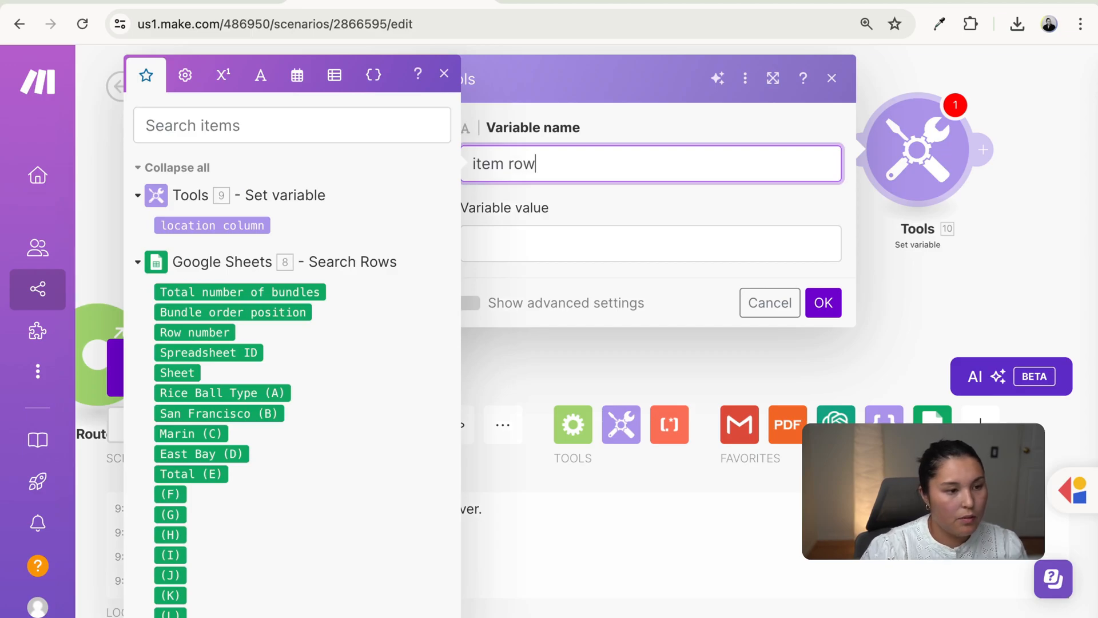
{"action": "left_click", "coordinate": [726, 246]}
{"action": "left_click", "coordinate": [214, 314]}
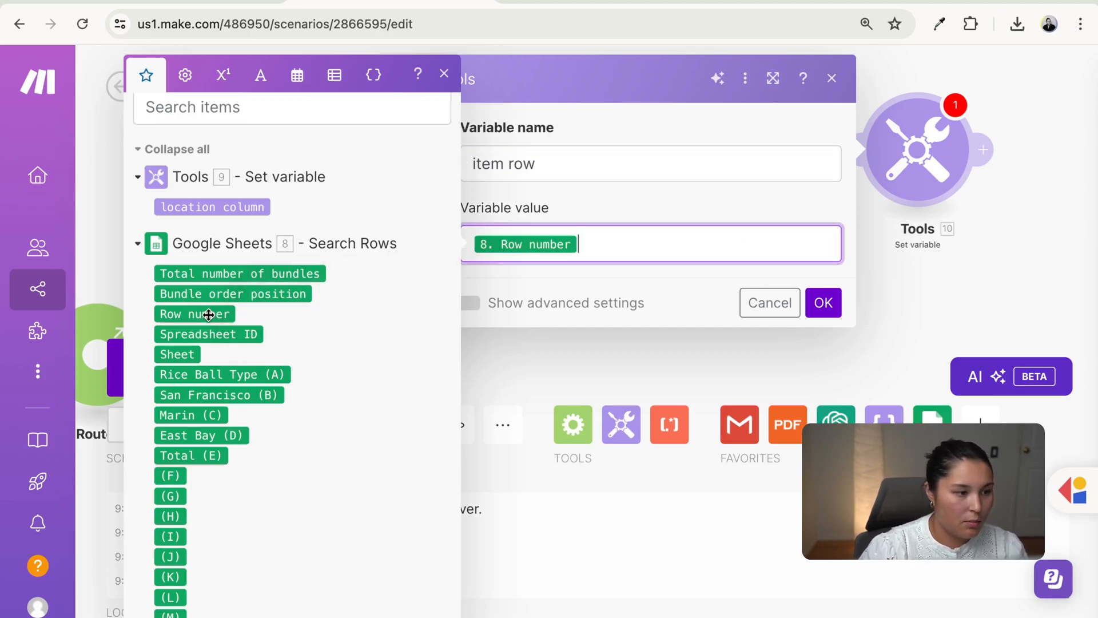
{"action": "left_click", "coordinate": [824, 303]}
- Add a 'cell address' Set variable combining location column and item row, then view the spreadsheet
{"action": "left_click_drag", "start_coordinate": [858, 291], "coordinate": [499, 336]}
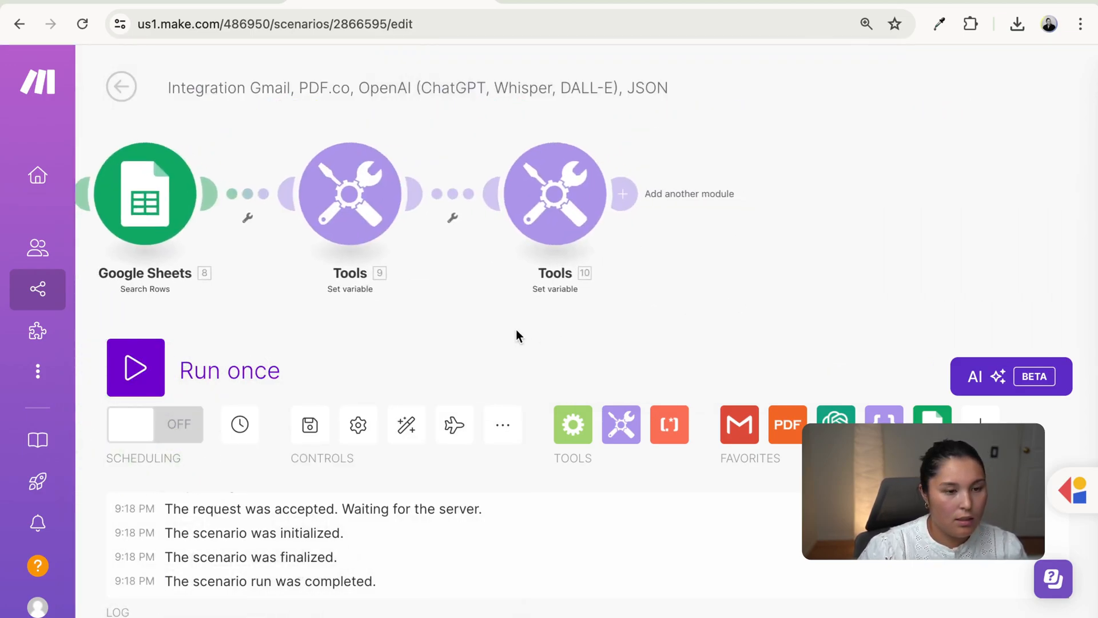
{"action": "left_click", "coordinate": [631, 188]}
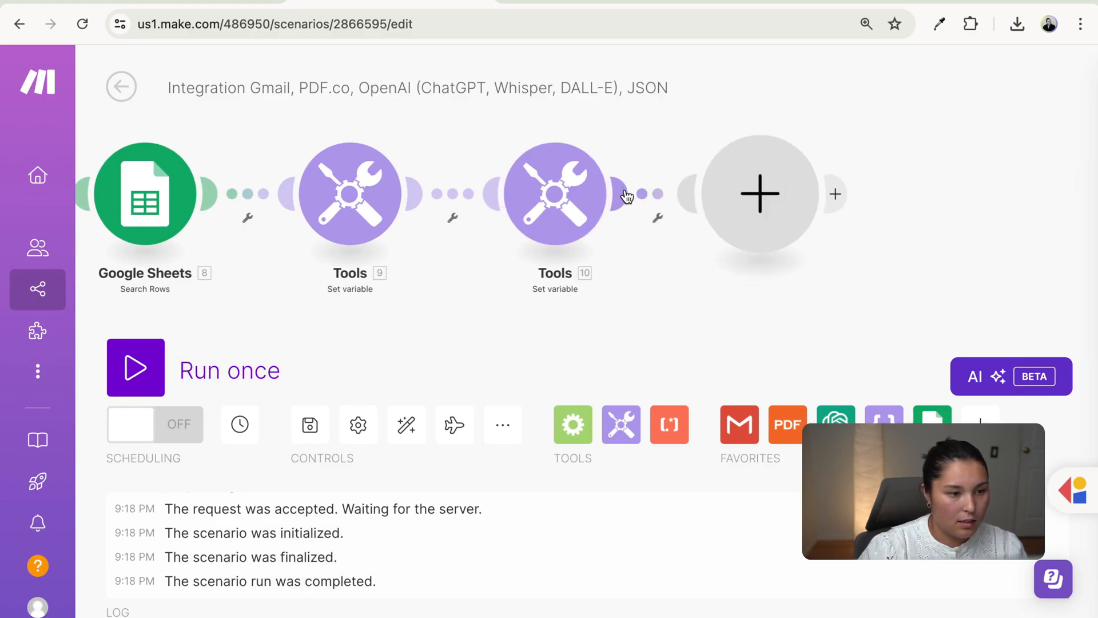
{"action": "scroll", "coordinate": [520, 303], "scroll_direction": "down", "scroll_amount": 5}
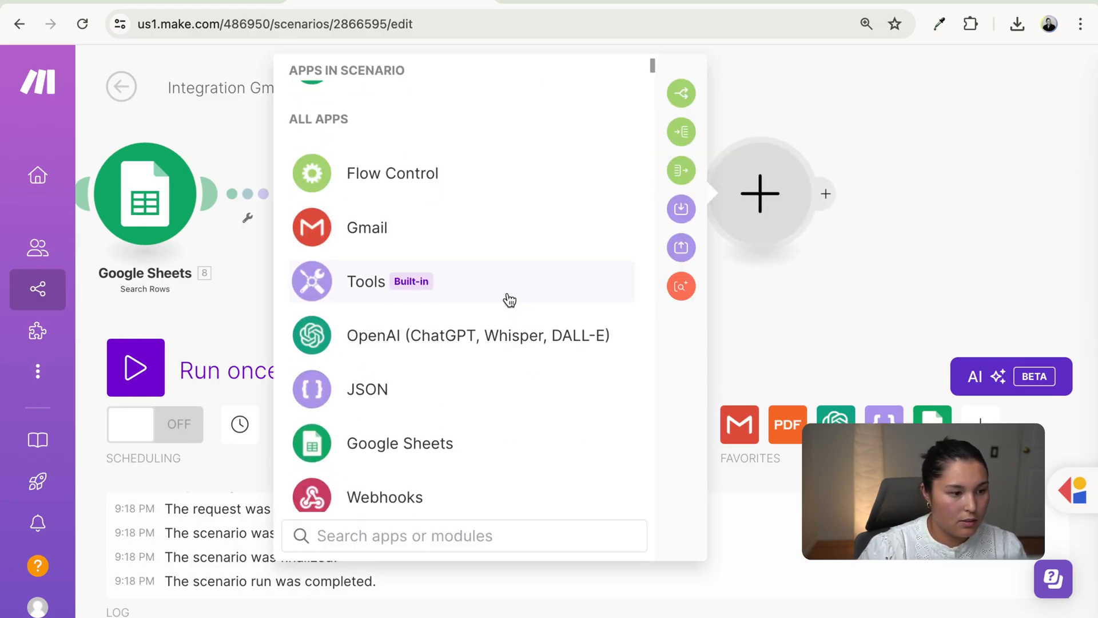
{"action": "left_click", "coordinate": [505, 298]}
{"action": "scroll", "coordinate": [512, 320], "scroll_direction": "down", "scroll_amount": 2}
{"action": "left_click", "coordinate": [486, 430]}
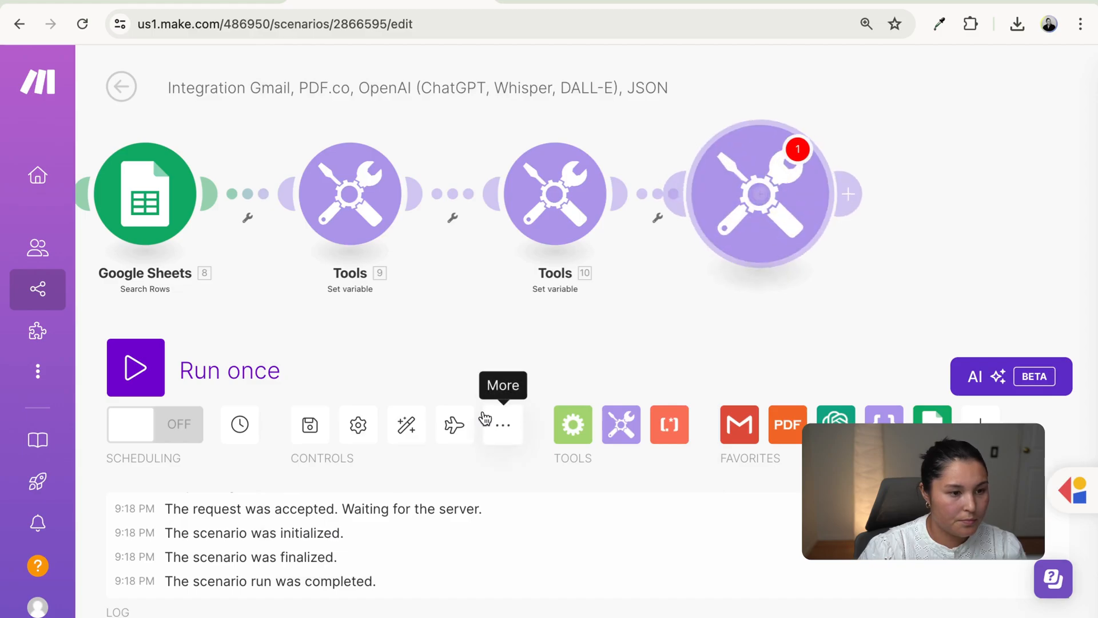
{"action": "left_click", "coordinate": [574, 159]}
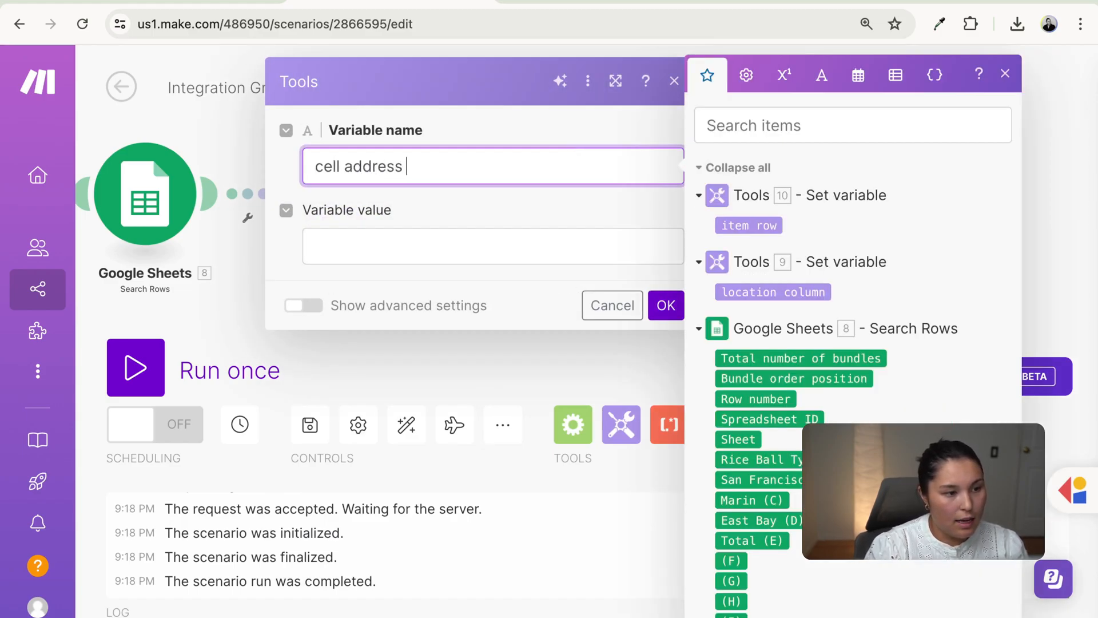
{"action": "left_click", "coordinate": [413, 241]}
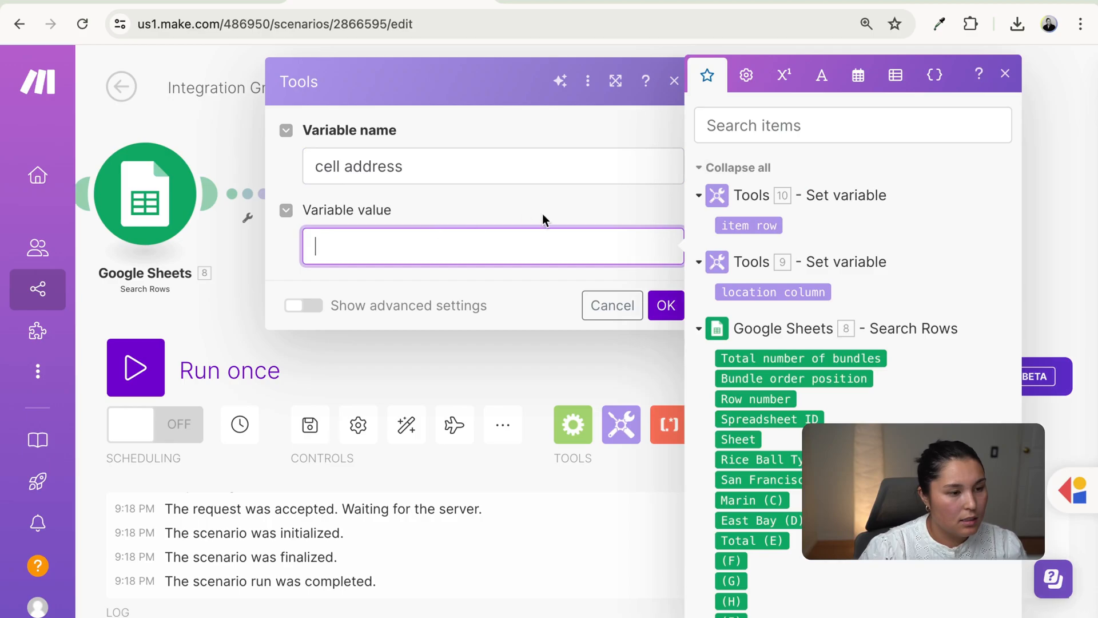
{"action": "left_click", "coordinate": [778, 294]}
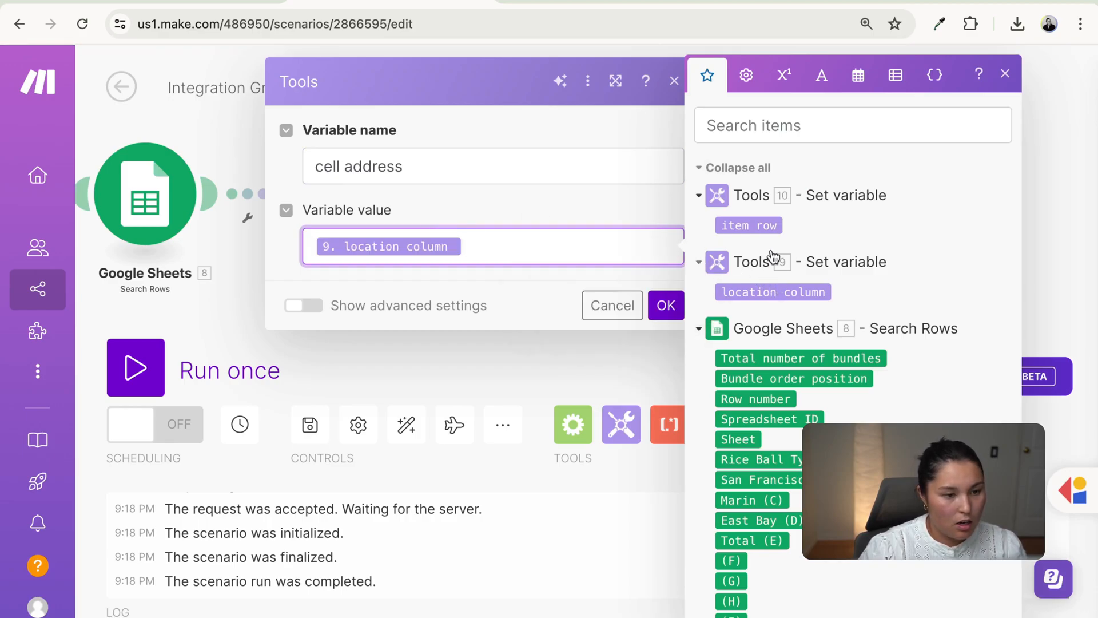
{"action": "left_click", "coordinate": [764, 225]}
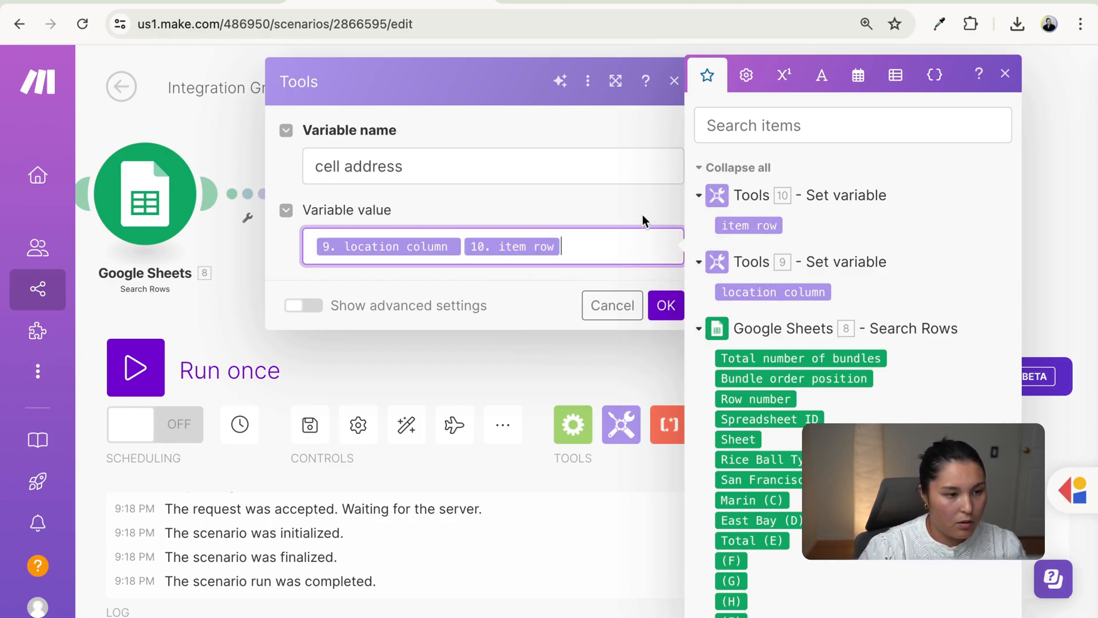
{"action": "left_click", "coordinate": [666, 305]}
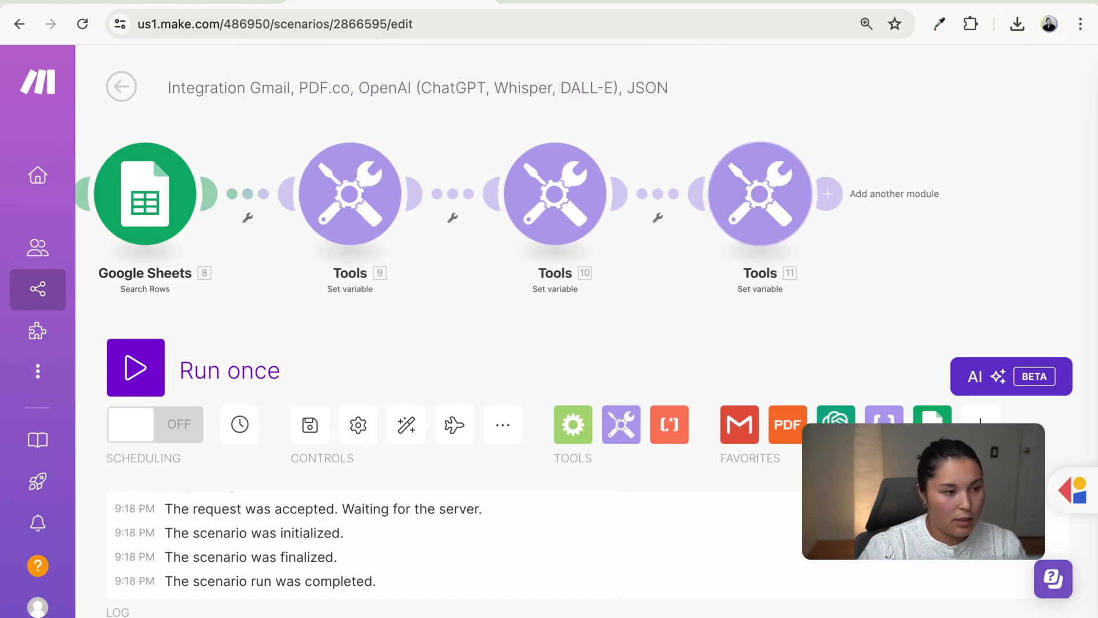
{"action": "left_click", "coordinate": [165, 2]}
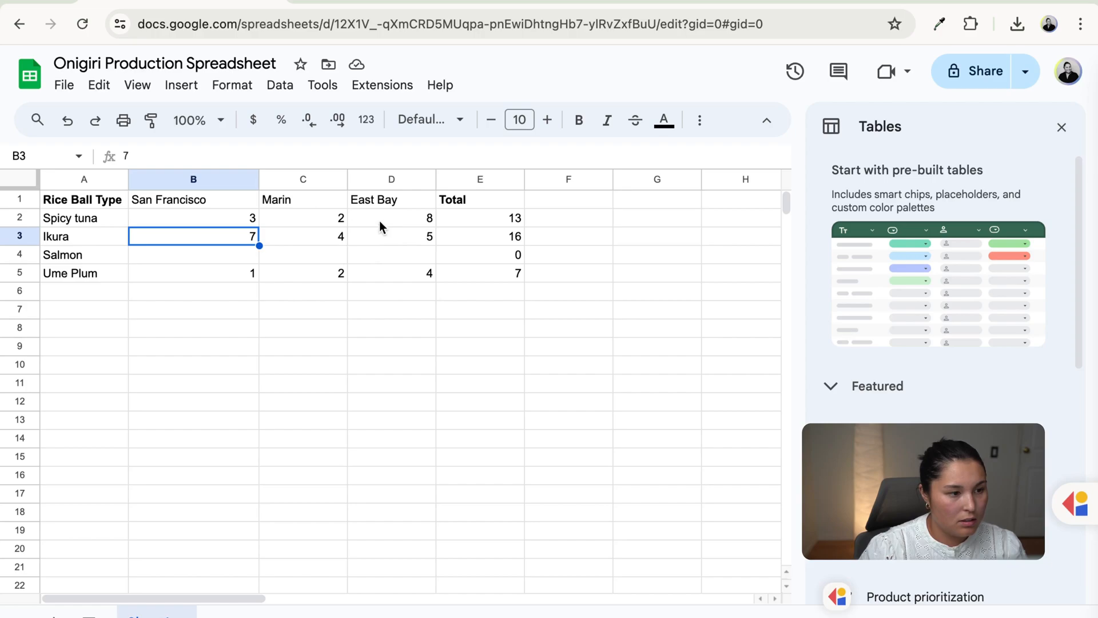
{"action": "left_click", "coordinate": [196, 218]}
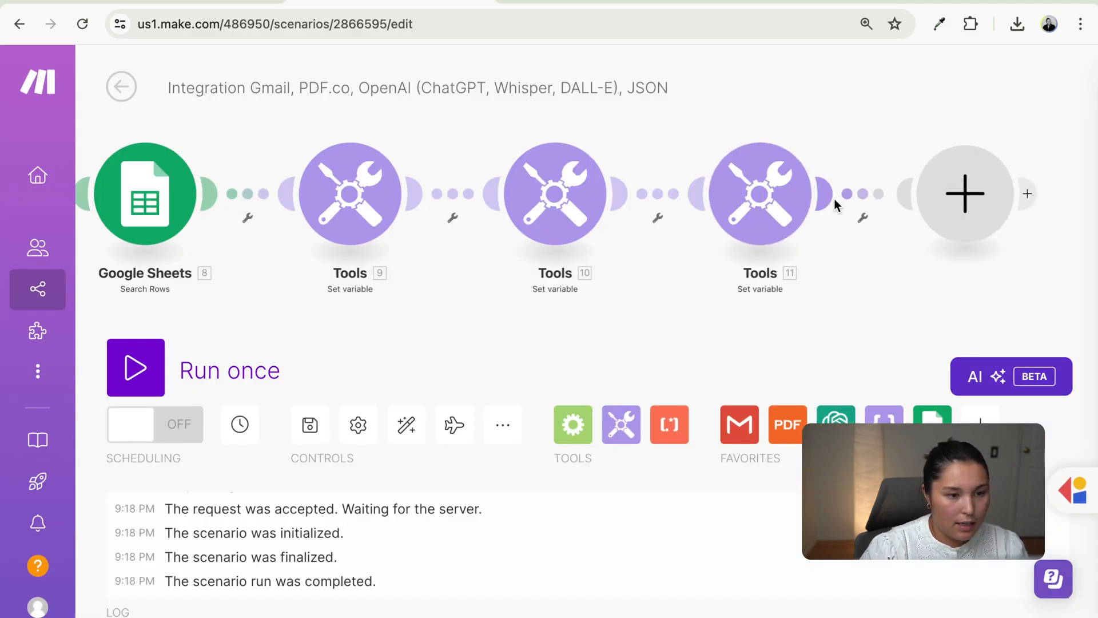
- Add a Google Sheets Update a Cell step targeting Onigiri Production Spreadsheet, Sheet1
{"action": "left_click", "coordinate": [932, 195]}
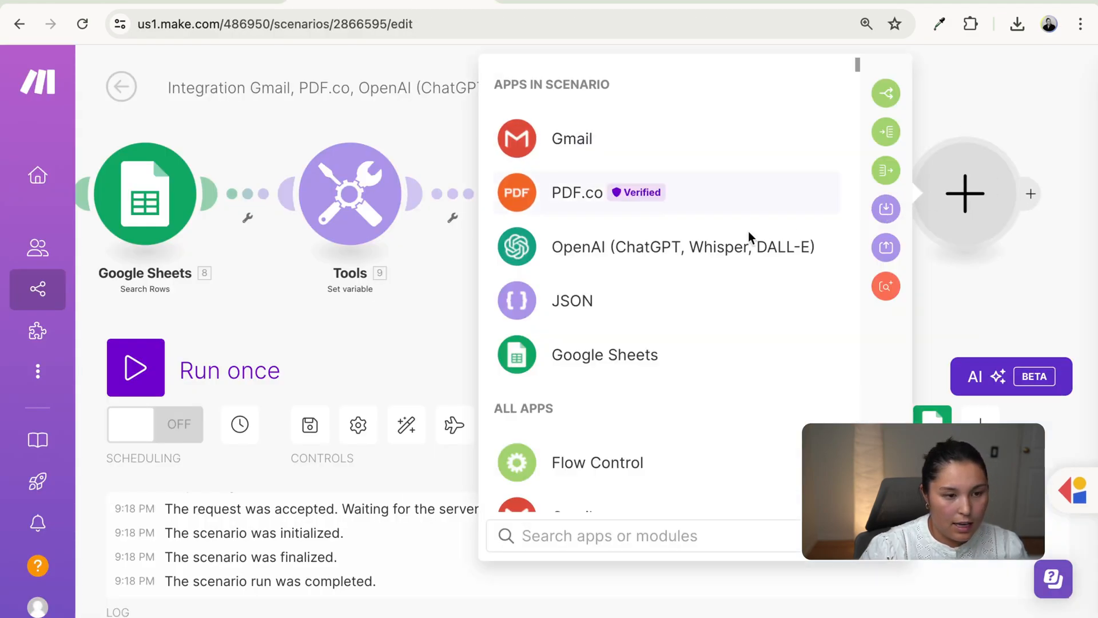
{"action": "left_click", "coordinate": [758, 323]}
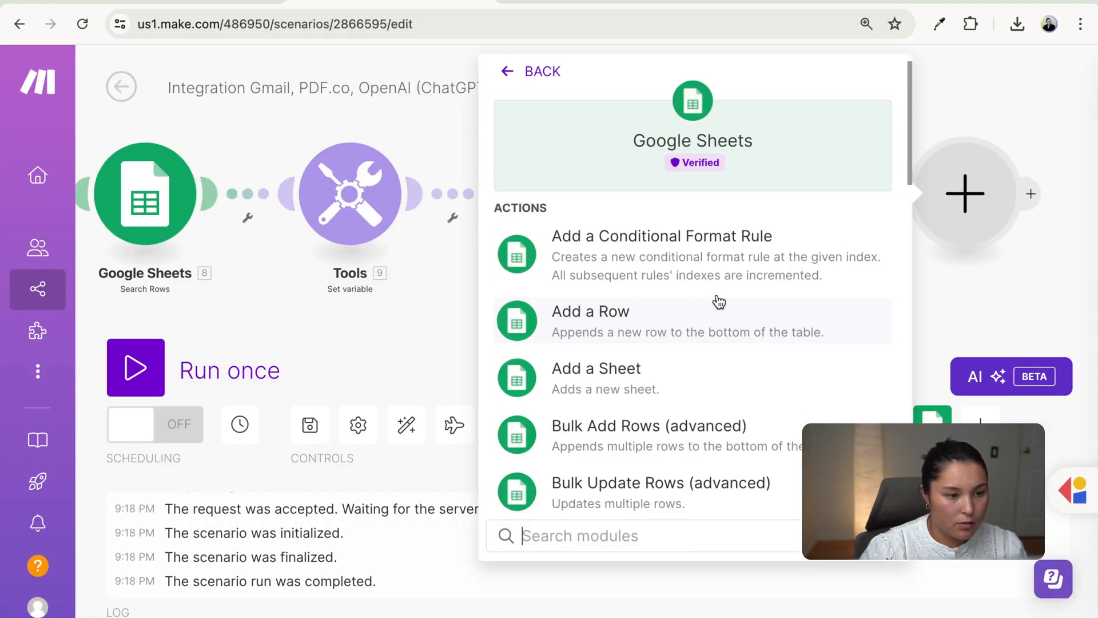
{"action": "scroll", "coordinate": [706, 456], "scroll_direction": "down", "scroll_amount": 15}
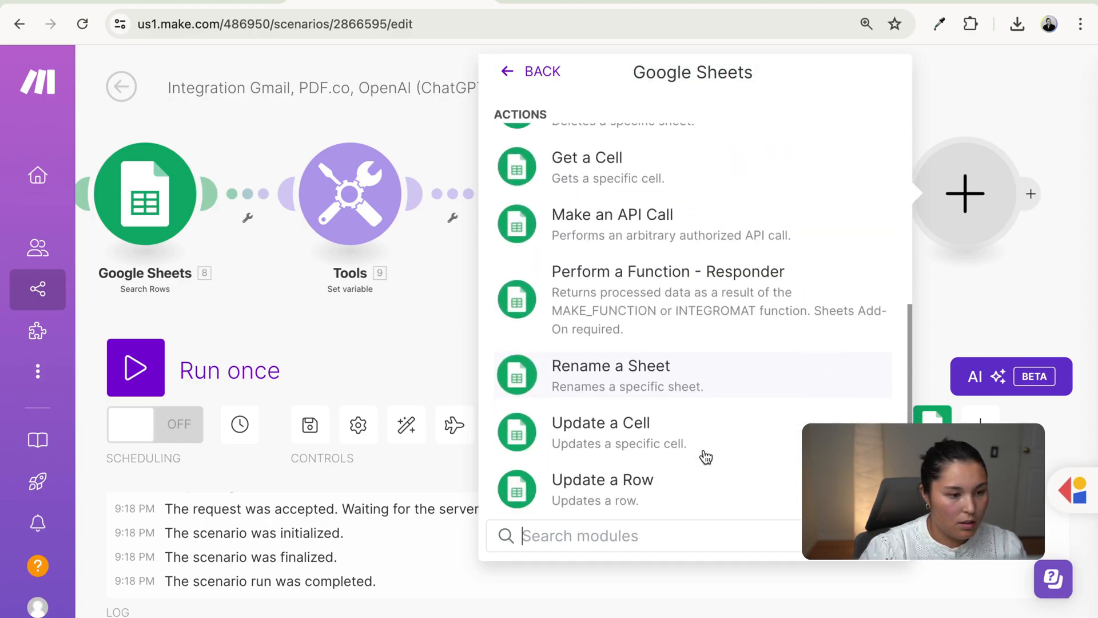
{"action": "left_click", "coordinate": [750, 258]}
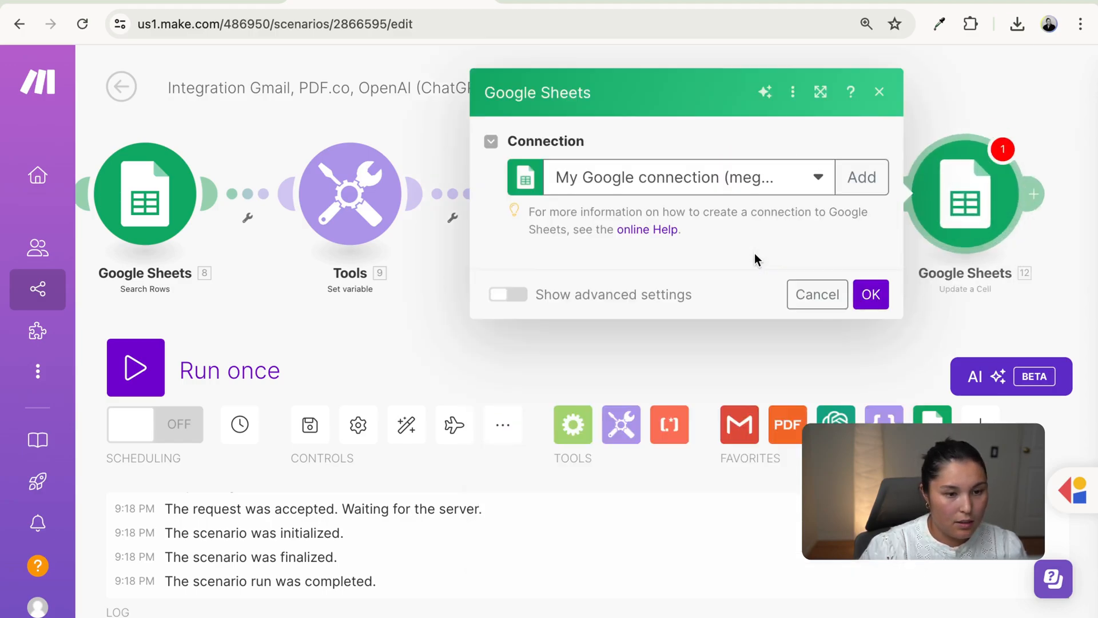
{"action": "scroll", "coordinate": [697, 326], "scroll_direction": "down", "scroll_amount": 1}
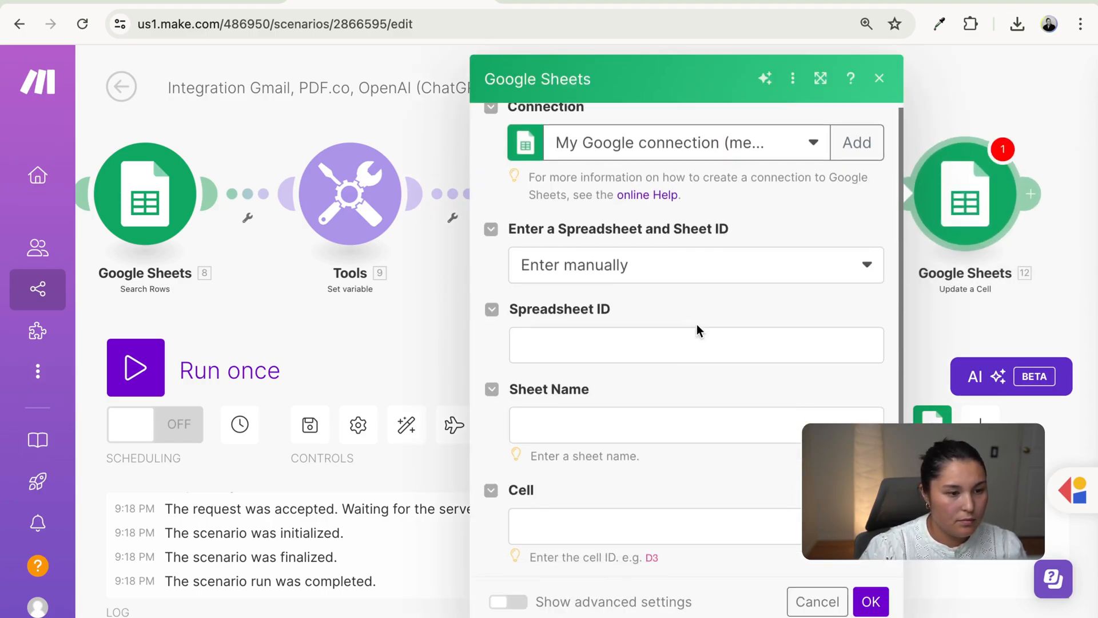
{"action": "left_click", "coordinate": [686, 252]}
{"action": "left_click", "coordinate": [697, 355]}
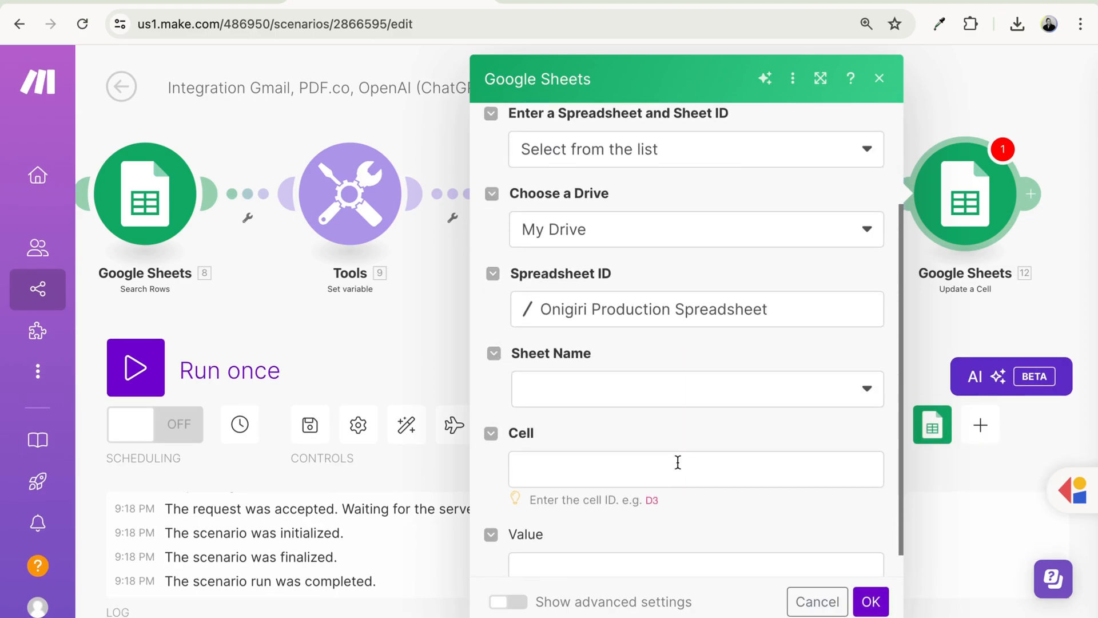
{"action": "scroll", "coordinate": [676, 460], "scroll_direction": "down", "scroll_amount": 1}
{"action": "left_click", "coordinate": [626, 367]}
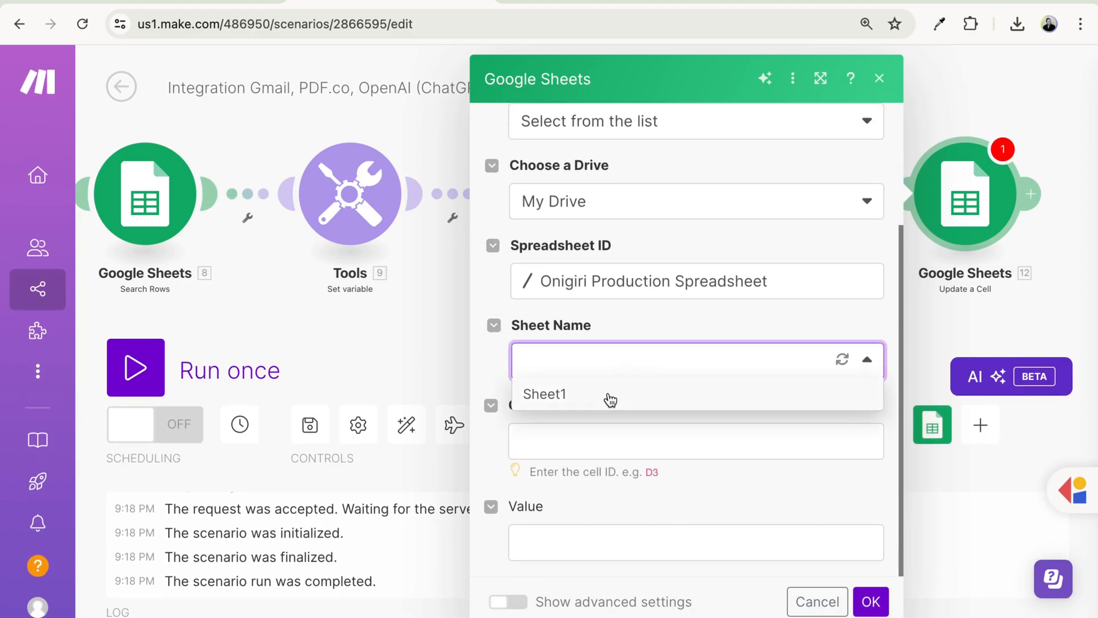
{"action": "left_click", "coordinate": [608, 399]}
- Map cell address to Cell and San Francisco (B) plus quantity to Value, then save
{"action": "left_click", "coordinate": [603, 447]}
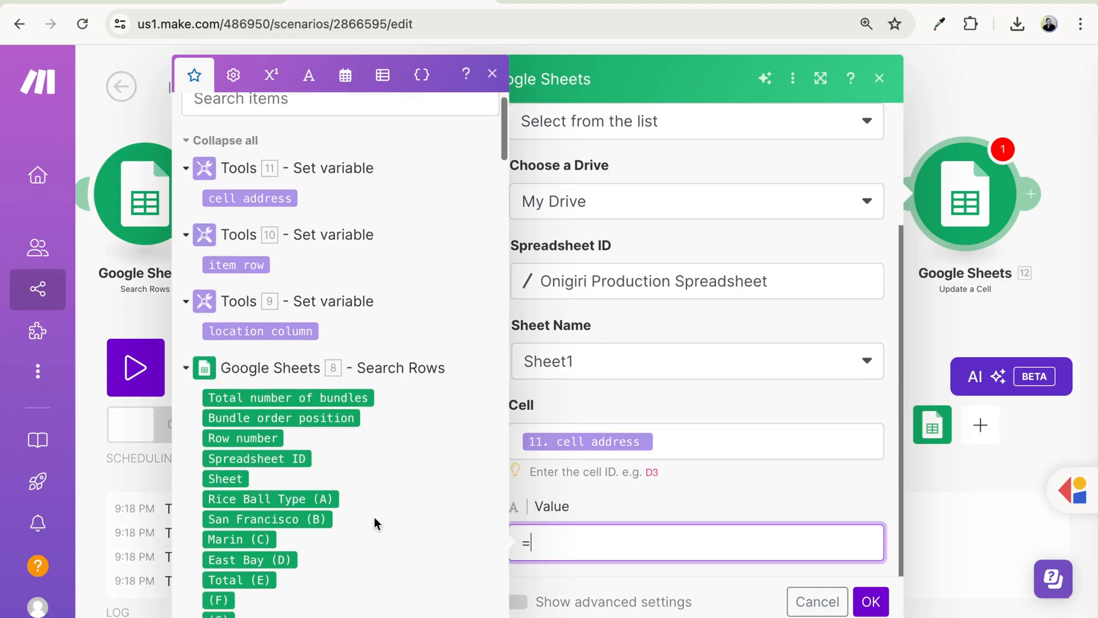
{"action": "scroll", "coordinate": [375, 522], "scroll_direction": "down", "scroll_amount": 1}
{"action": "left_click", "coordinate": [293, 515]}
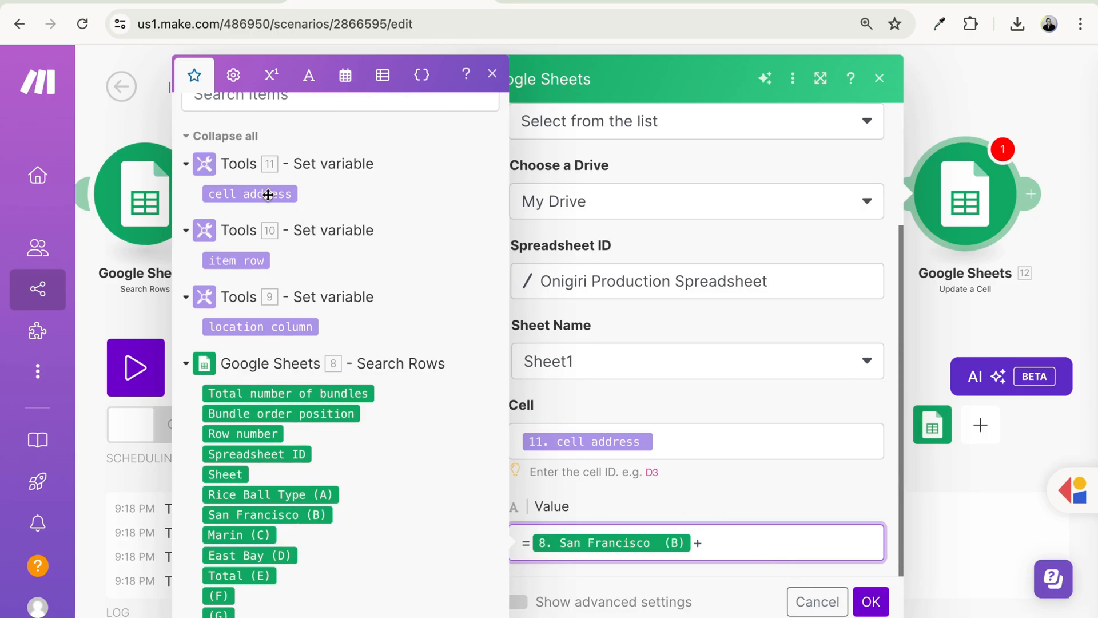
{"action": "scroll", "coordinate": [336, 381], "scroll_direction": "down", "scroll_amount": 15}
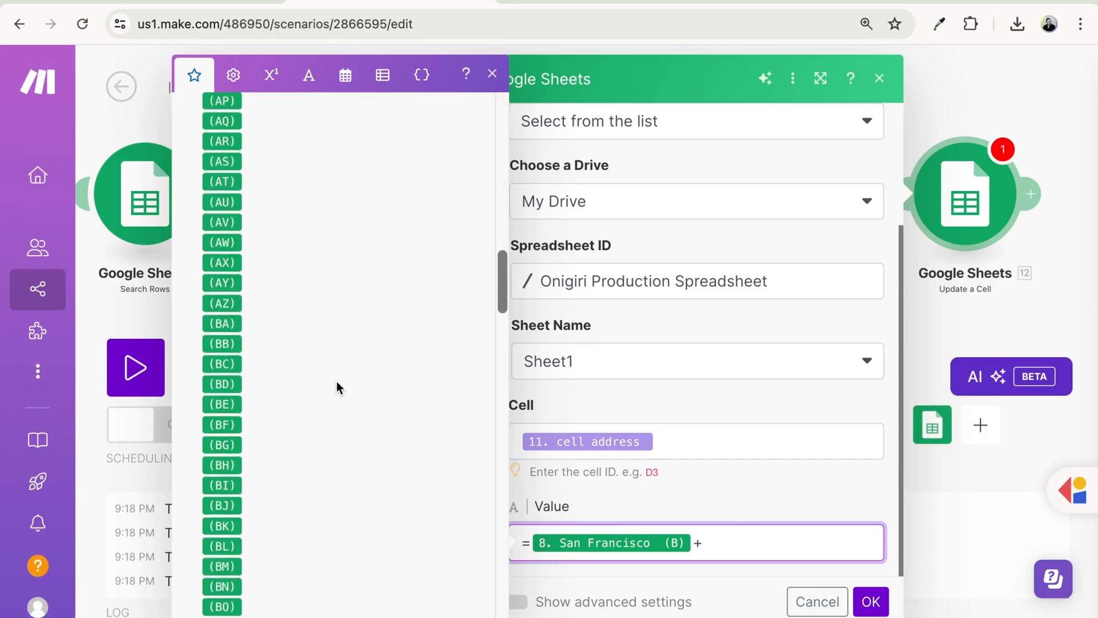
{"action": "scroll", "coordinate": [336, 387], "scroll_direction": "down", "scroll_amount": 5}
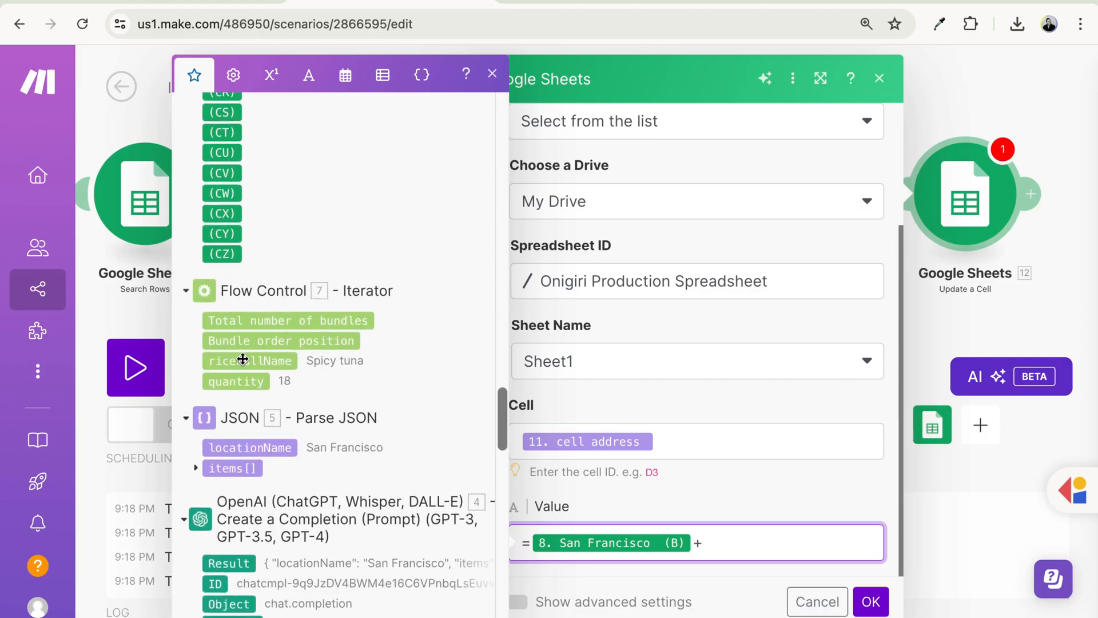
{"action": "left_click", "coordinate": [246, 382]}
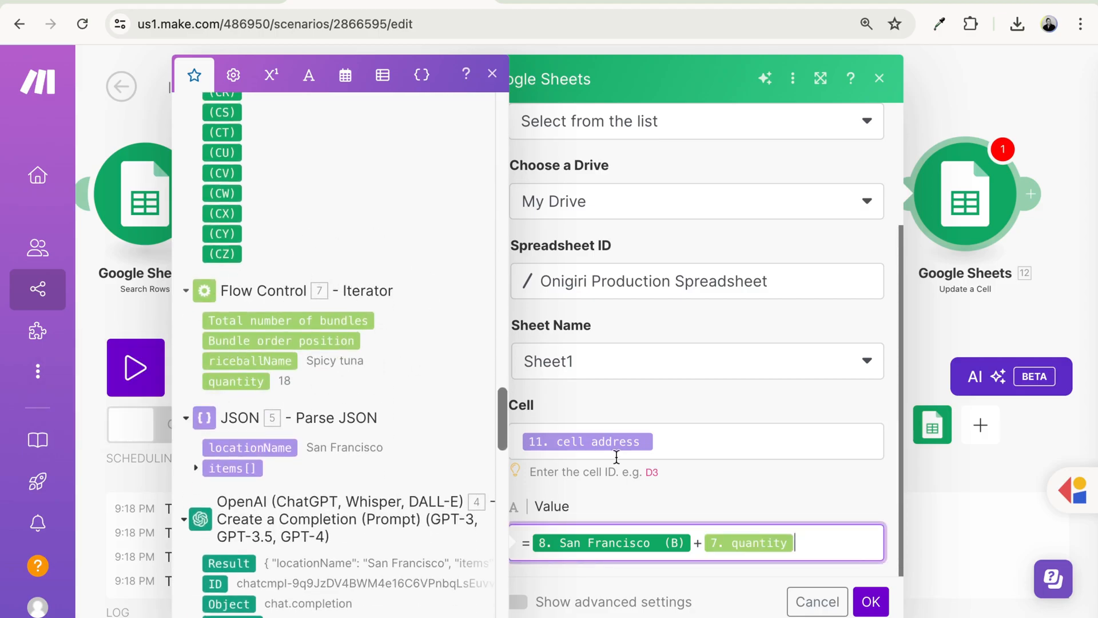
{"action": "left_click", "coordinate": [872, 601]}
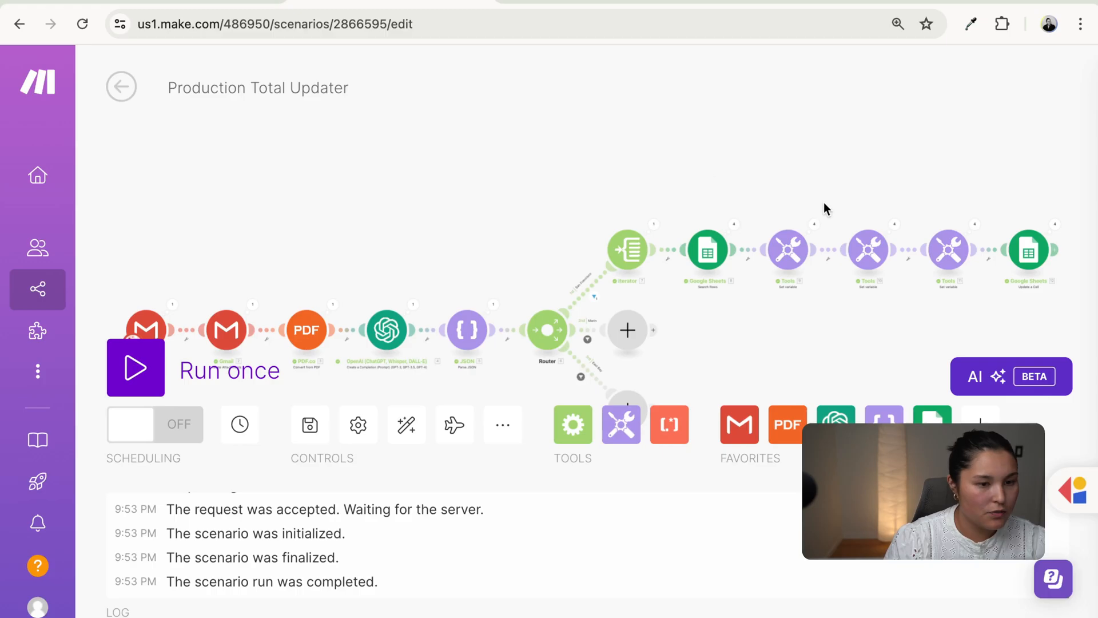
- Open the Update a Cell run results and expand Operation 1, writing =1+16 into B5
{"action": "scroll", "coordinate": [500, 311], "scroll_direction": "up", "scroll_amount": 10}
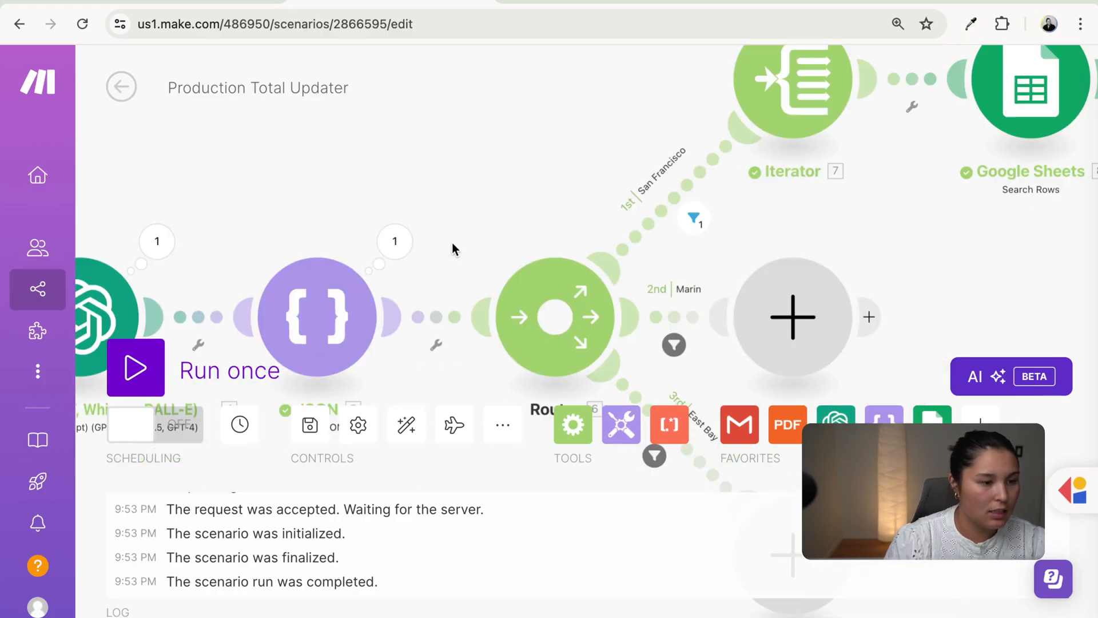
{"action": "left_click_drag", "start_coordinate": [215, 234], "coordinate": [81, 304]}
{"action": "left_click_drag", "start_coordinate": [926, 222], "coordinate": [440, 343]}
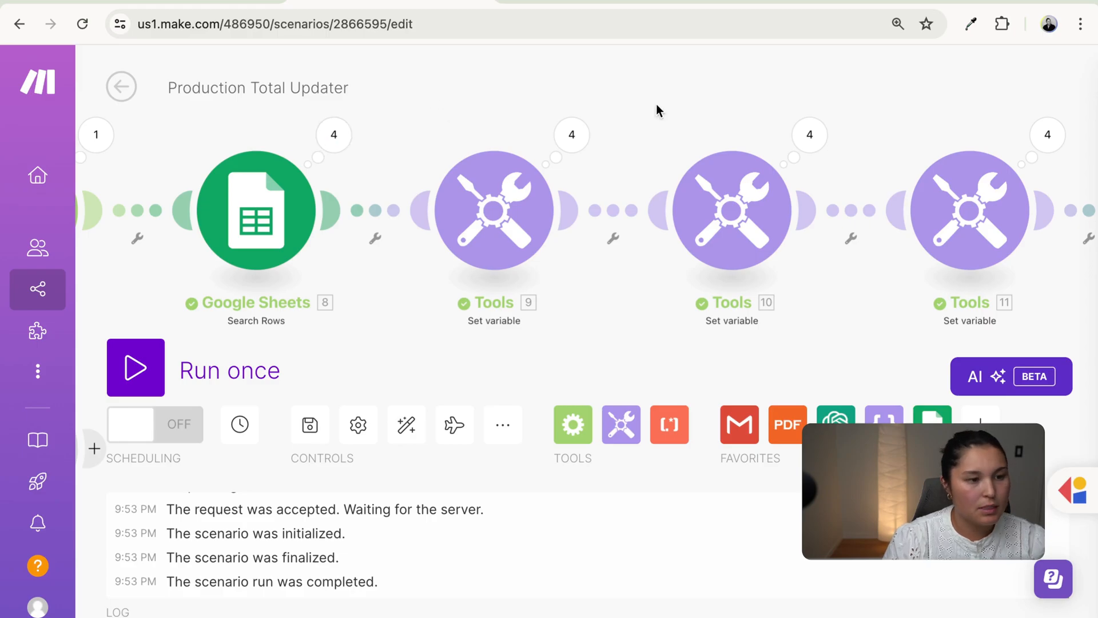
{"action": "left_click_drag", "start_coordinate": [657, 104], "coordinate": [238, 126]}
{"action": "left_click", "coordinate": [838, 161]}
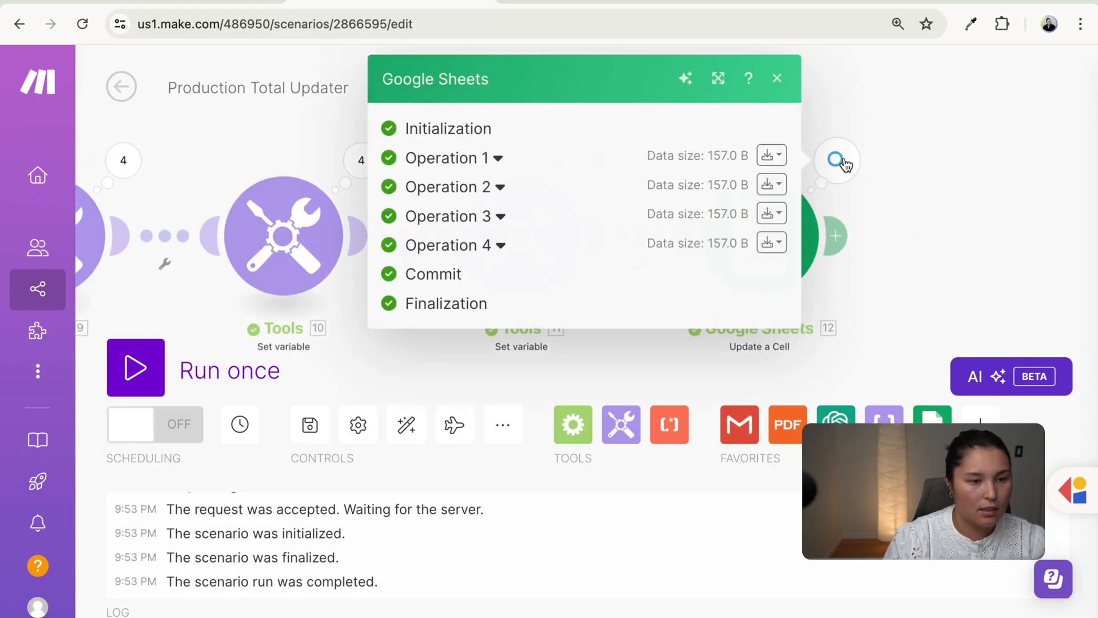
{"action": "left_click", "coordinate": [500, 160]}
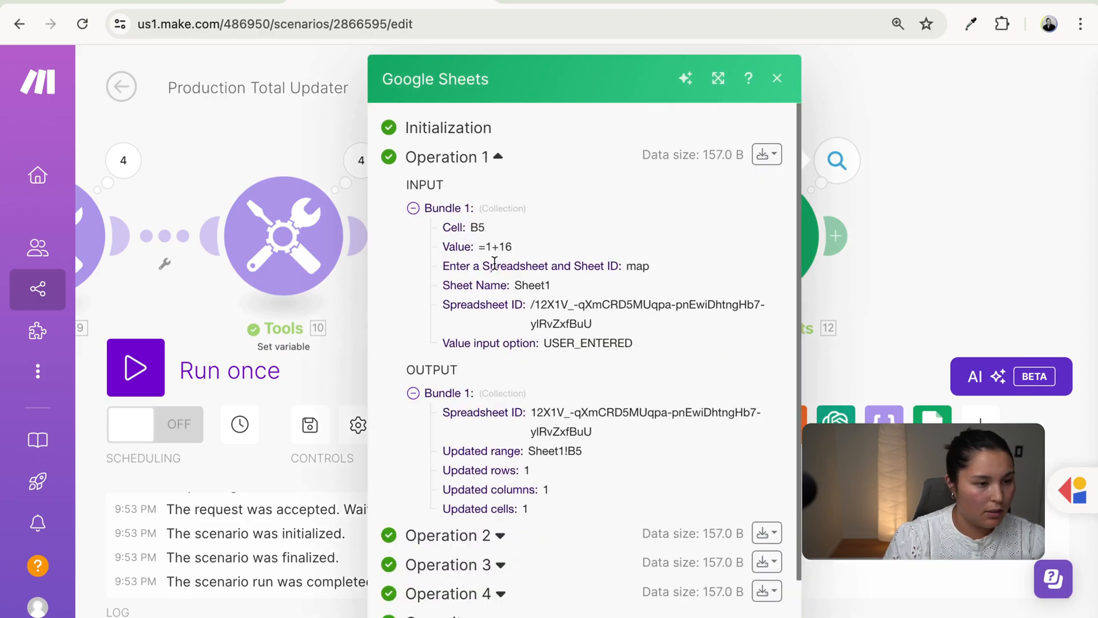
{"action": "scroll", "coordinate": [495, 263], "scroll_direction": "down", "scroll_amount": 1}
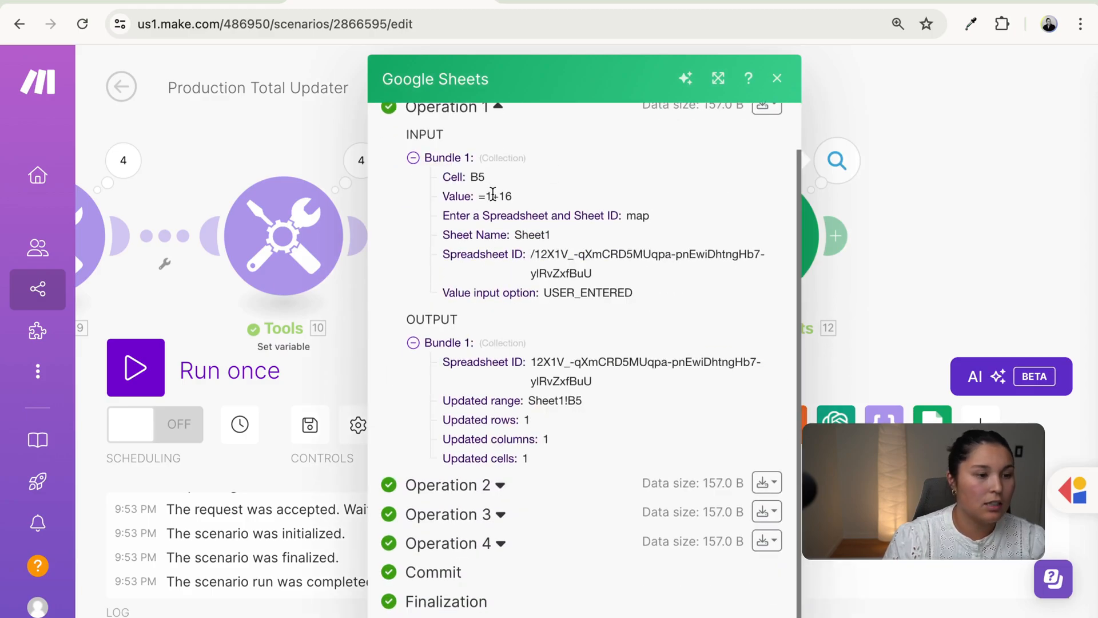
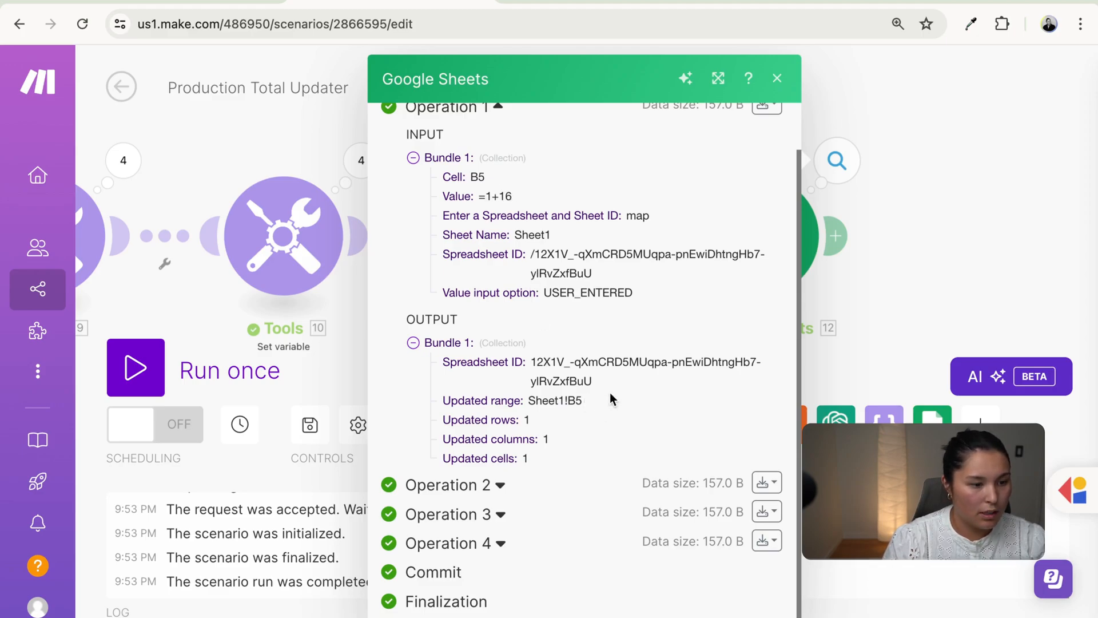
- Check the East Bay Ikura figure in the Onigiri Production Spreadsheet, then return to the scenario
{"action": "left_click", "coordinate": [222, 2]}
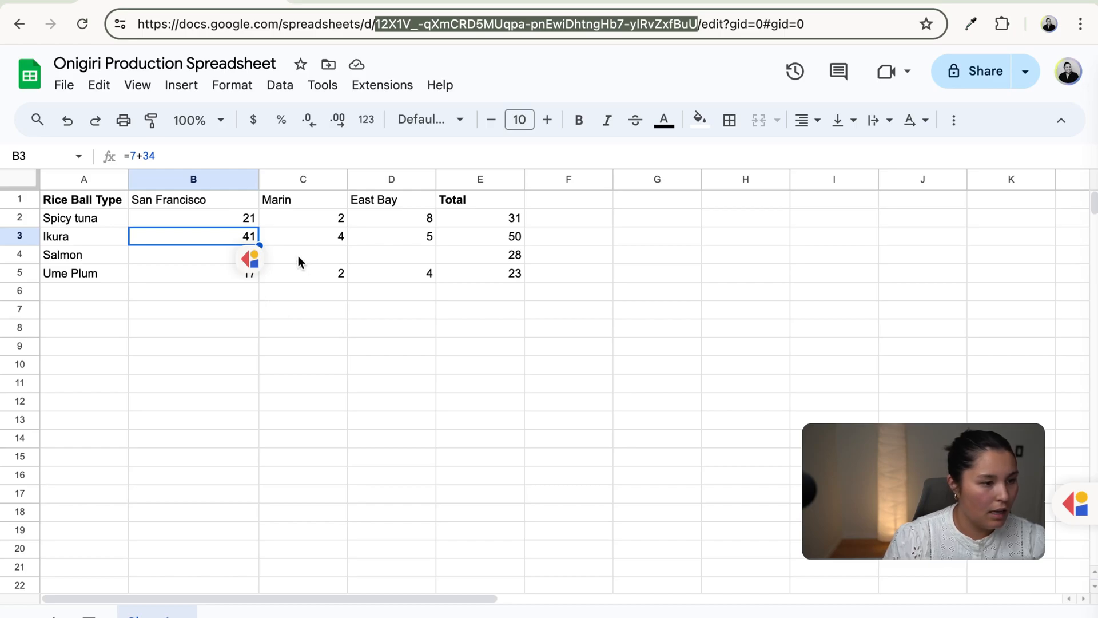
{"action": "left_click", "coordinate": [406, 241]}
{"action": "left_click", "coordinate": [397, 287]}
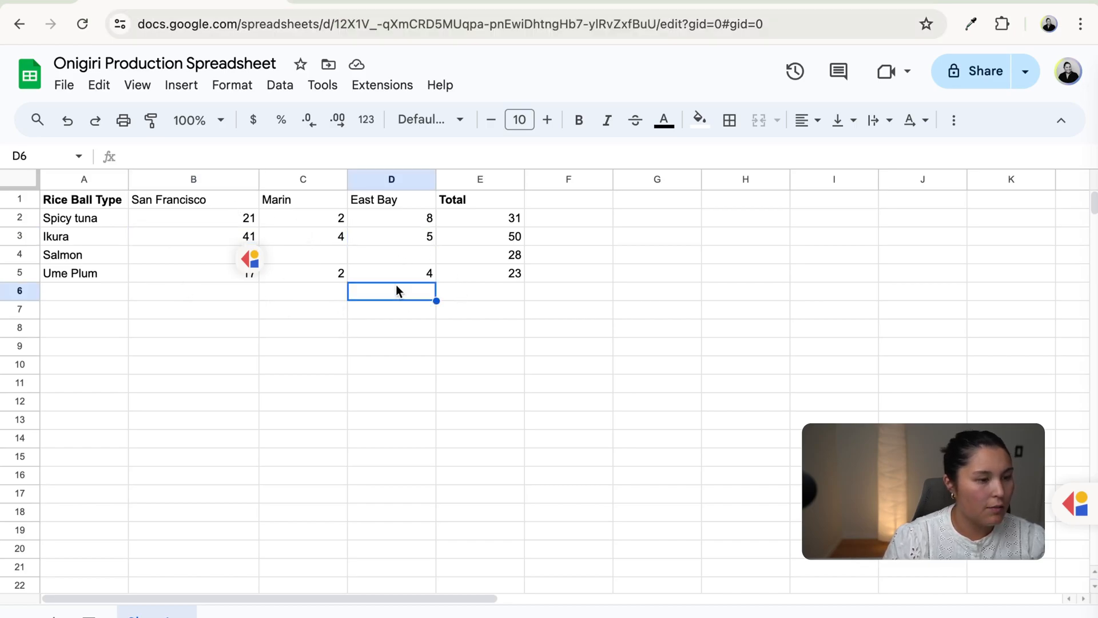
{"action": "left_click", "coordinate": [309, 2]}
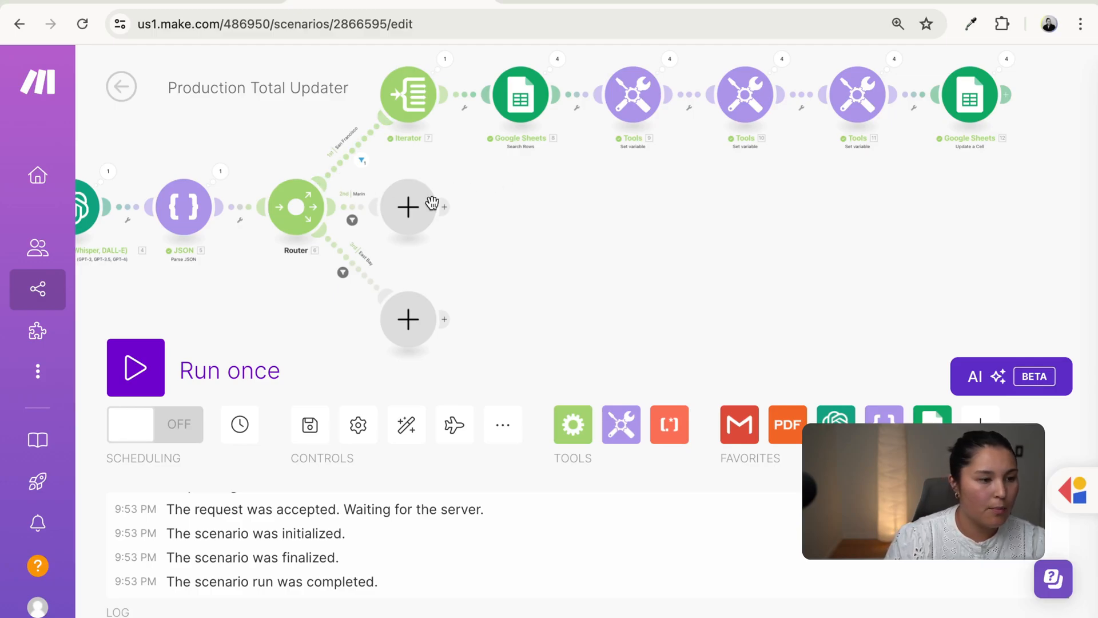
- Copy and paste the whole San Francisco branch, deleting the empty placeholder module
{"action": "right_click", "coordinate": [361, 146]}
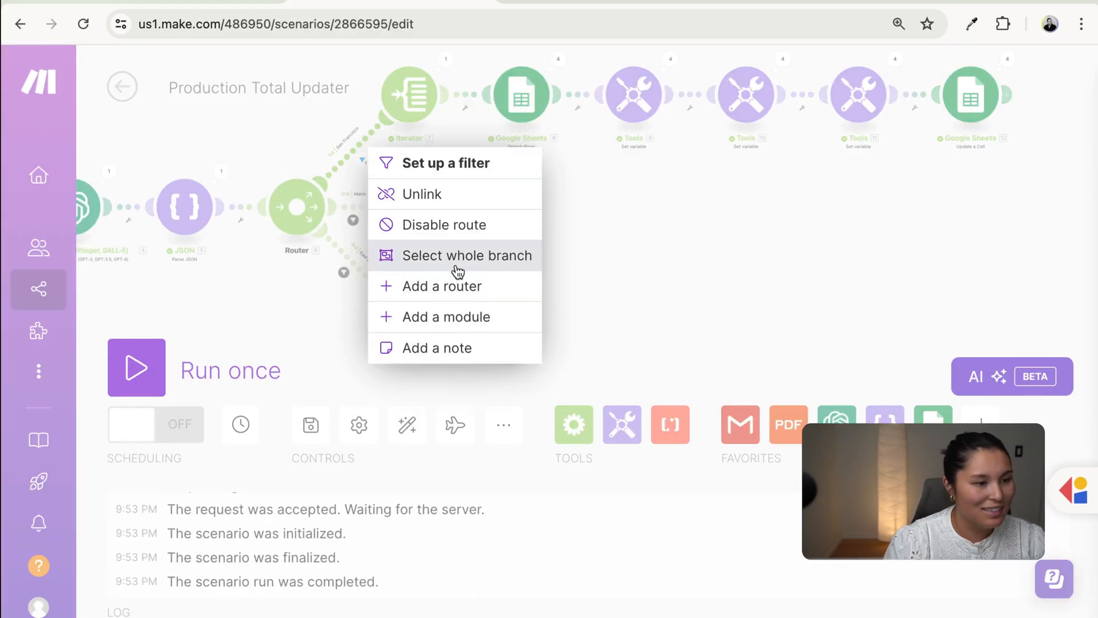
{"action": "left_click", "coordinate": [440, 257]}
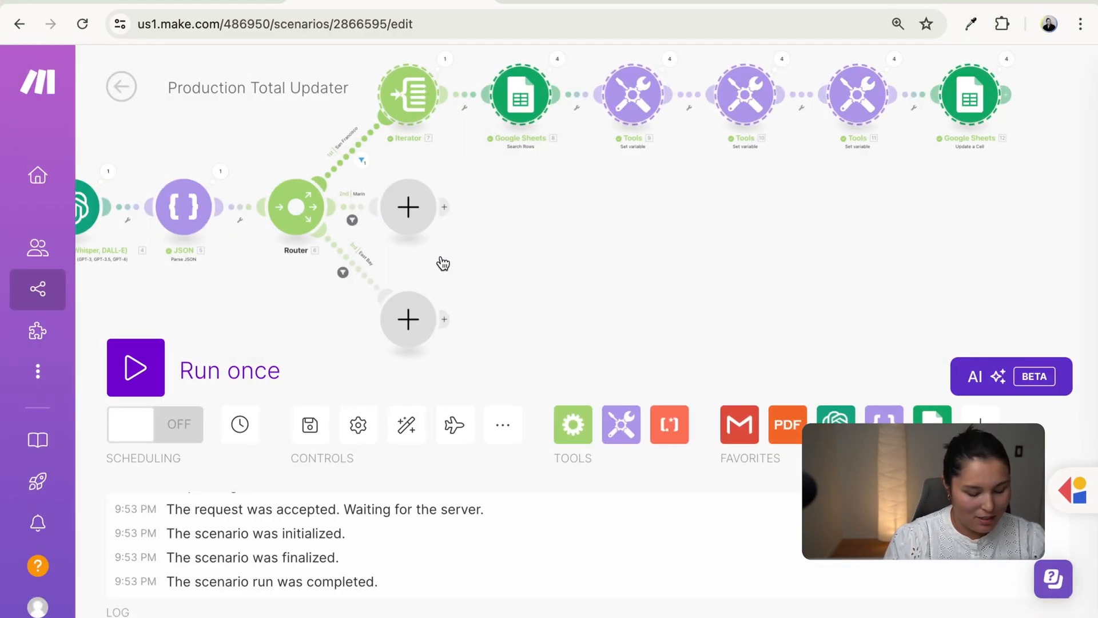
{"action": "key", "text": "ctrl+c"}
{"action": "key", "text": "ctrl+v"}
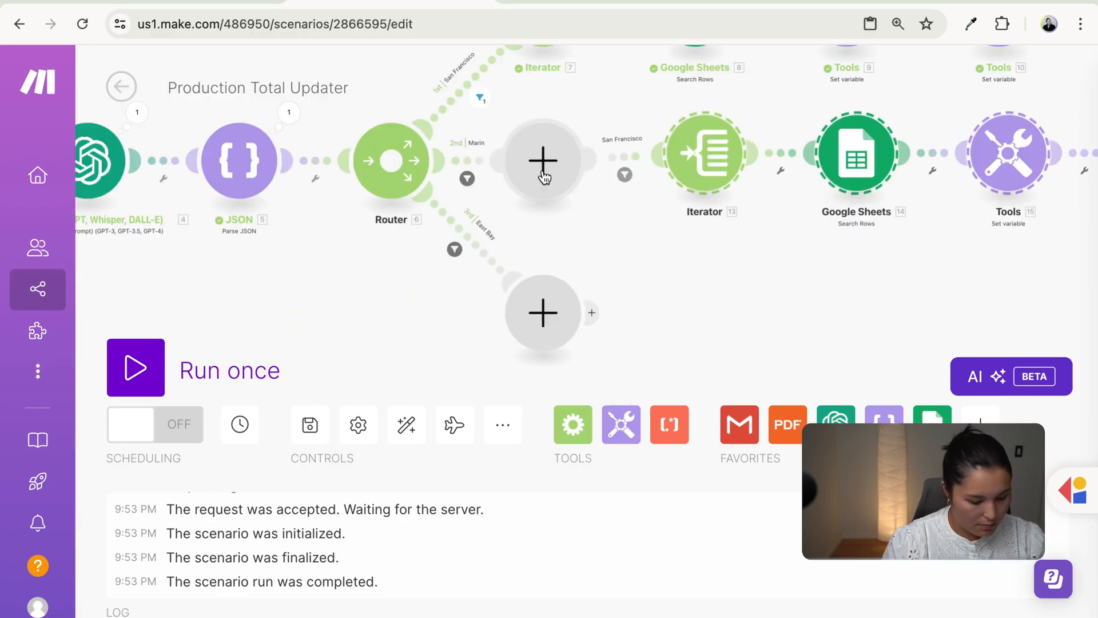
{"action": "right_click", "coordinate": [543, 177]}
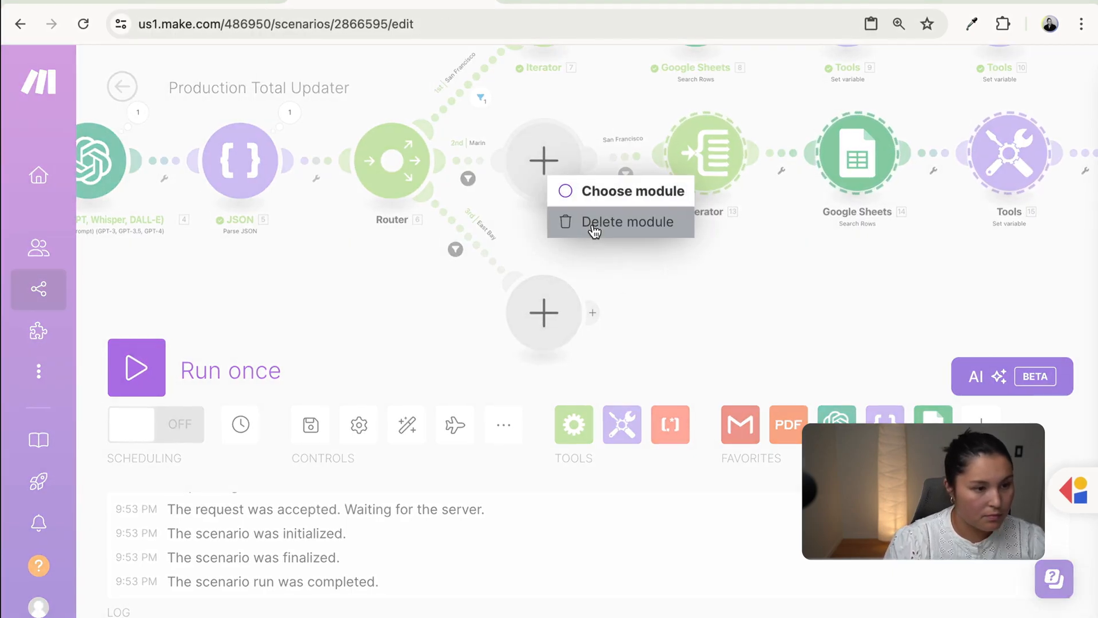
{"action": "left_click", "coordinate": [595, 230]}
- Filter the router's second route with label Marin and locationName equal to Marin
{"action": "left_click_drag", "start_coordinate": [616, 203], "coordinate": [612, 246]}
{"action": "left_click", "coordinate": [550, 212]}
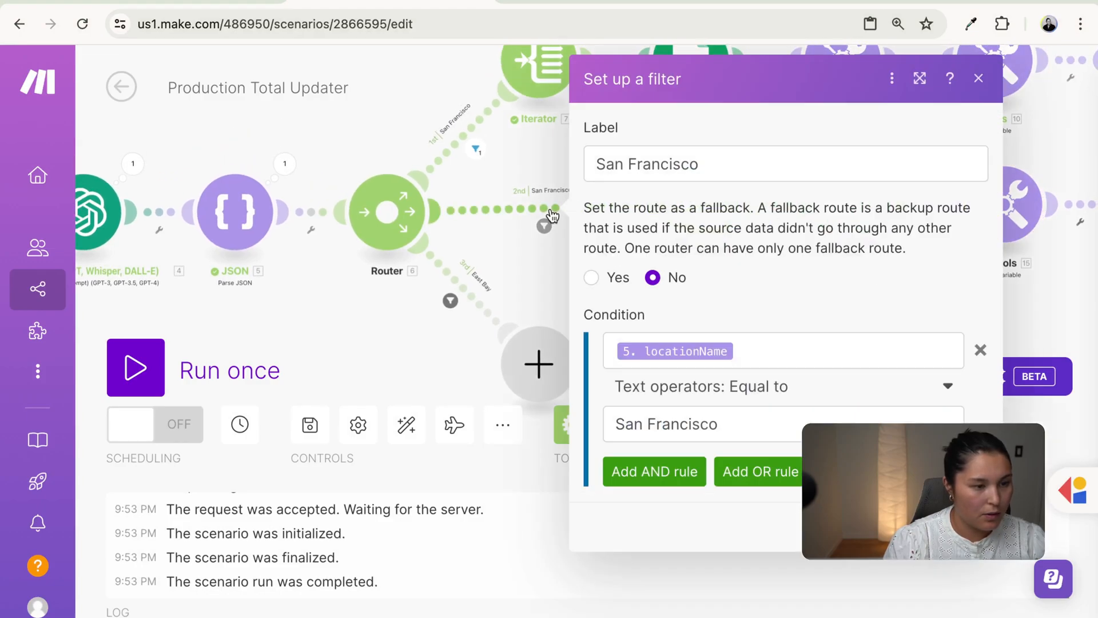
{"action": "left_click", "coordinate": [730, 164]}
{"action": "key", "text": "ctrl+a"}
{"action": "type", "text": "Marin"}
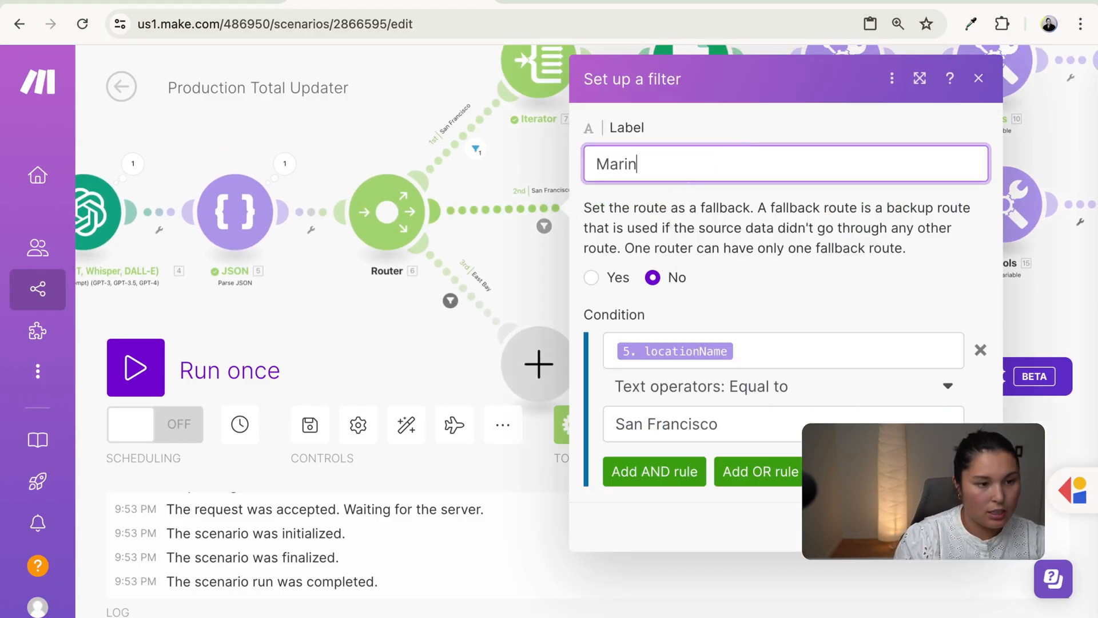
{"action": "left_click", "coordinate": [794, 420]}
{"action": "key", "text": "ctrl+a"}
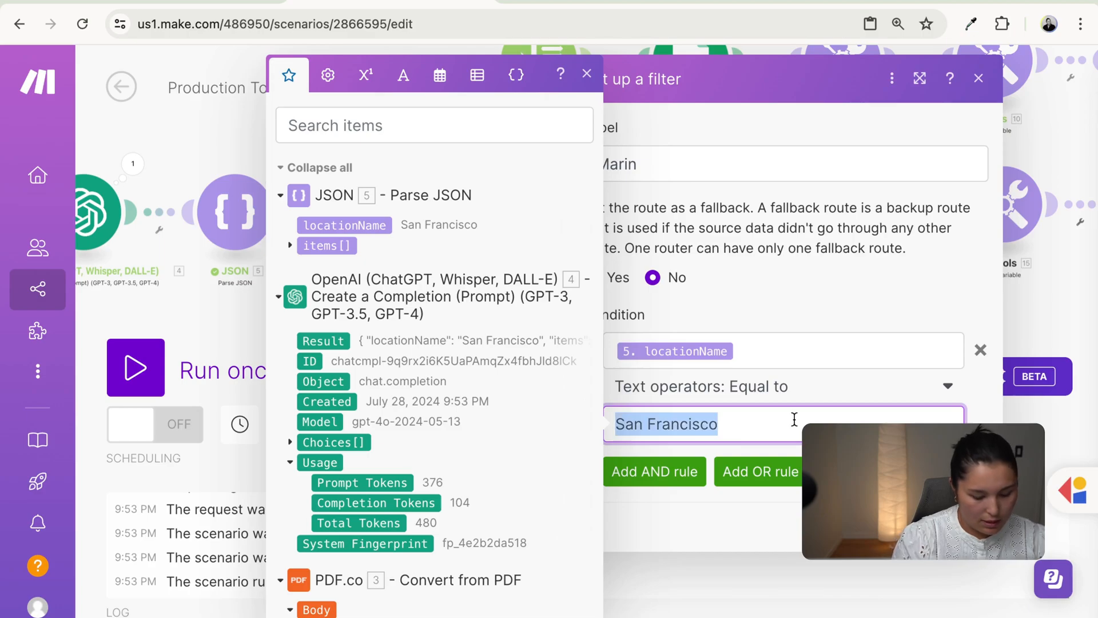
{"action": "type", "text": "Marin"}
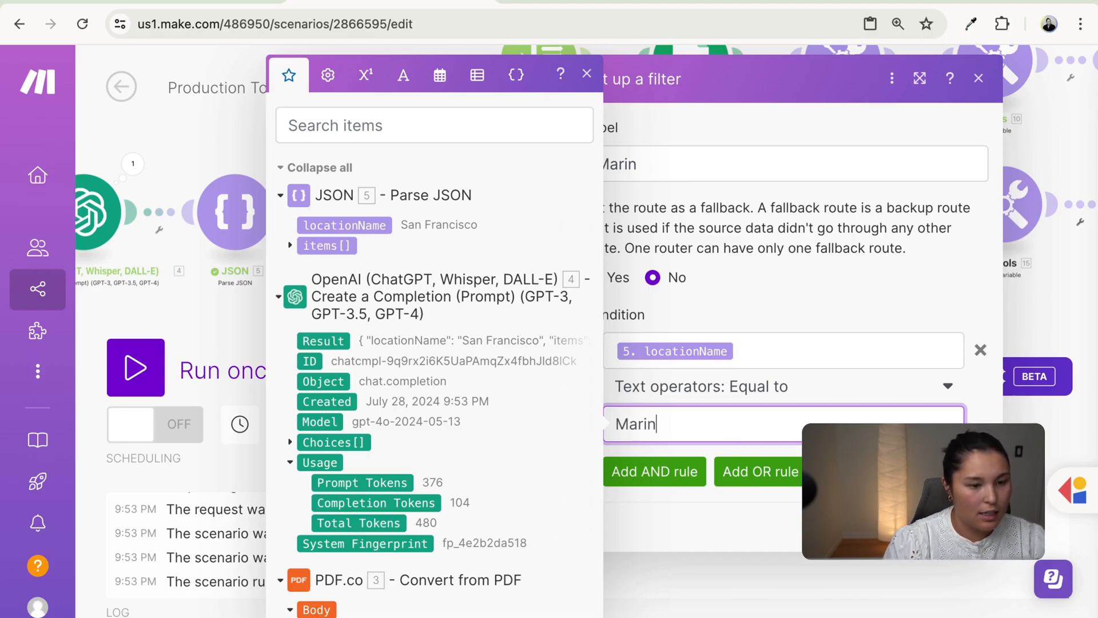
{"action": "left_click", "coordinate": [966, 527]}
{"action": "left_click_drag", "start_coordinate": [618, 280], "coordinate": [424, 315]}
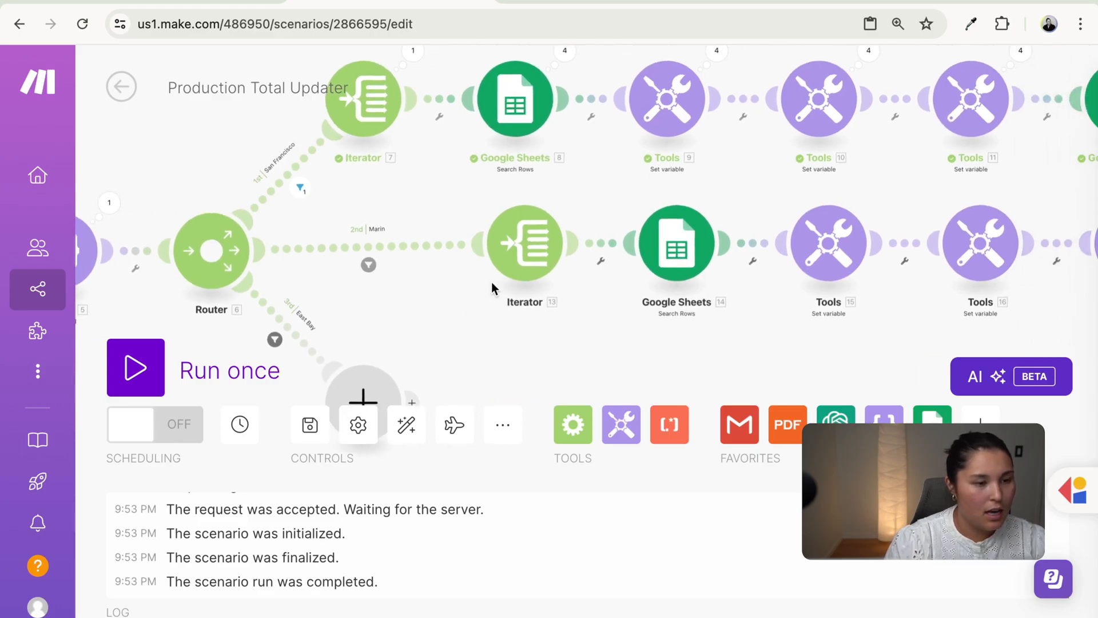
- Review the Marin branch's iterator and row search settings
{"action": "left_click", "coordinate": [526, 275]}
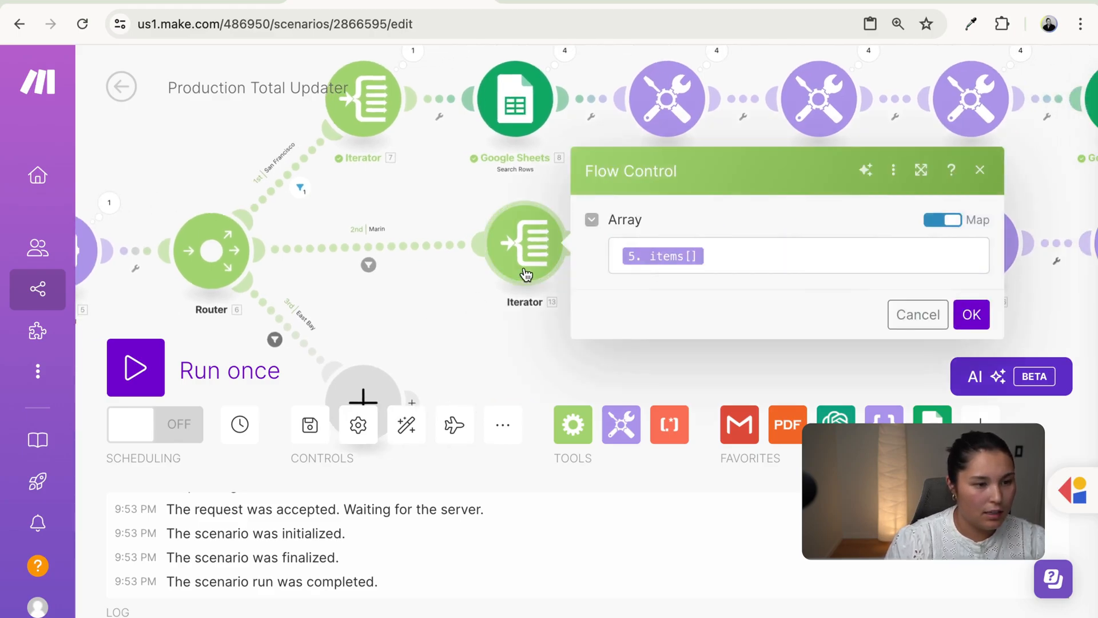
{"action": "left_click", "coordinate": [453, 318]}
{"action": "left_click", "coordinate": [684, 252]}
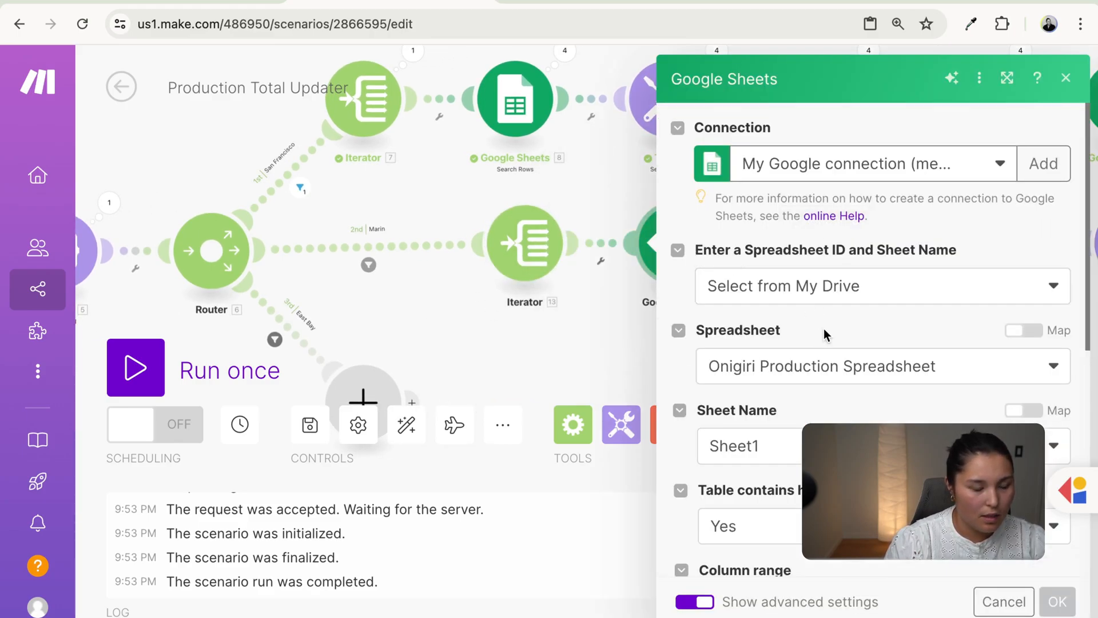
{"action": "scroll", "coordinate": [825, 338], "scroll_direction": "down", "scroll_amount": 10}
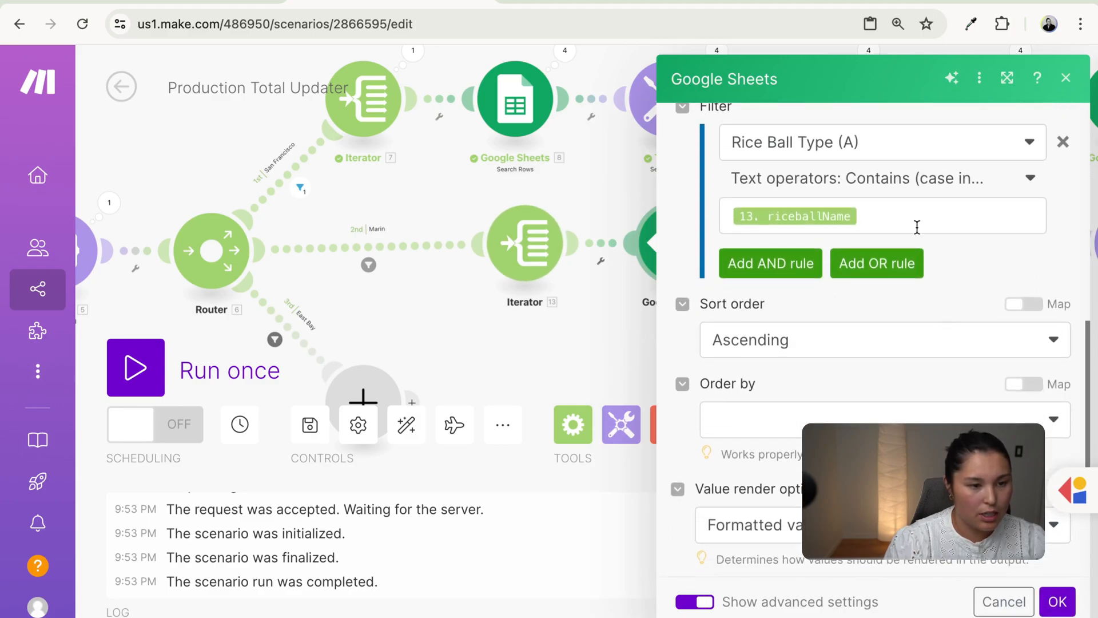
{"action": "scroll", "coordinate": [951, 363], "scroll_direction": "down", "scroll_amount": 4}
{"action": "scroll", "coordinate": [951, 362], "scroll_direction": "up", "scroll_amount": 10}
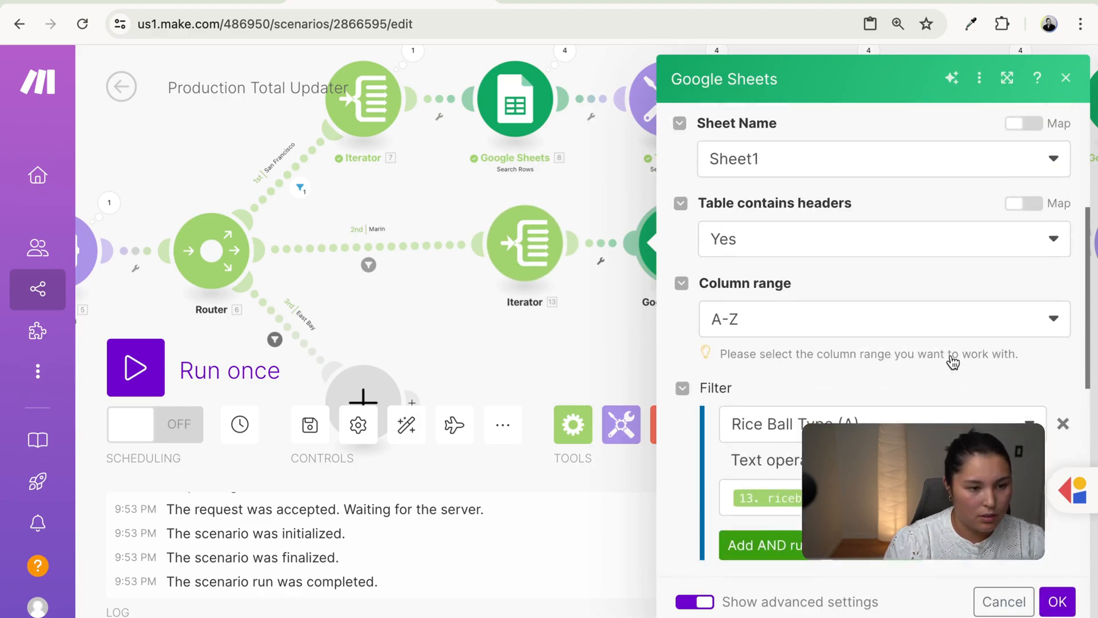
{"action": "scroll", "coordinate": [952, 361], "scroll_direction": "down", "scroll_amount": 2}
{"action": "left_click", "coordinate": [1058, 606]}
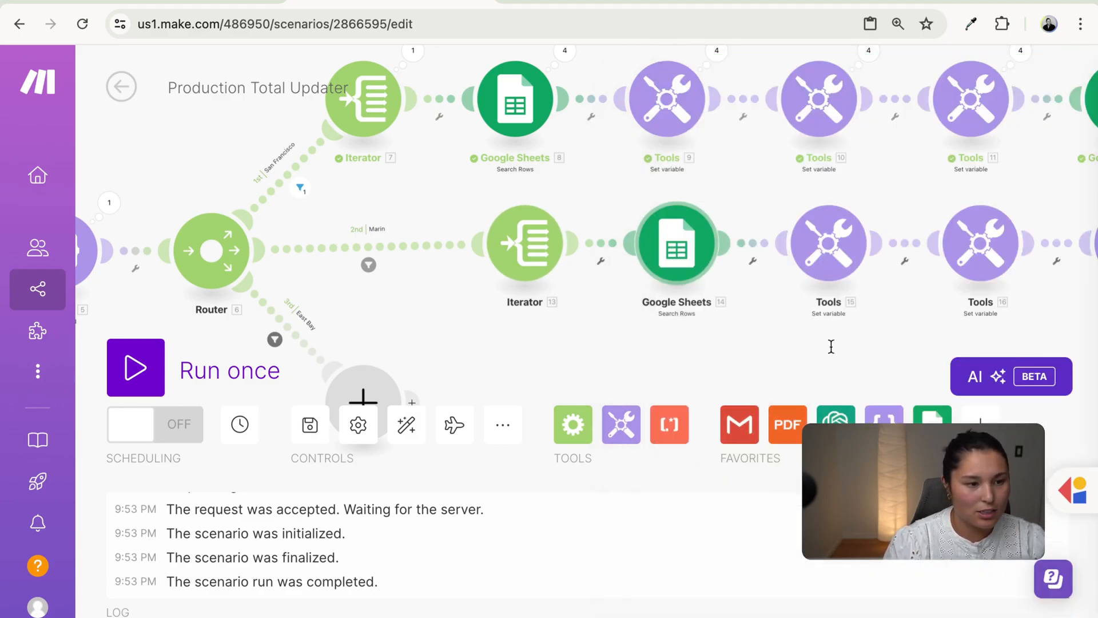
- Change the Marin location column variable from B to C, confirming Marin is column C
{"action": "left_click", "coordinate": [842, 260]}
{"action": "left_click", "coordinate": [650, 297]}
{"action": "key", "text": "BackSpace"}
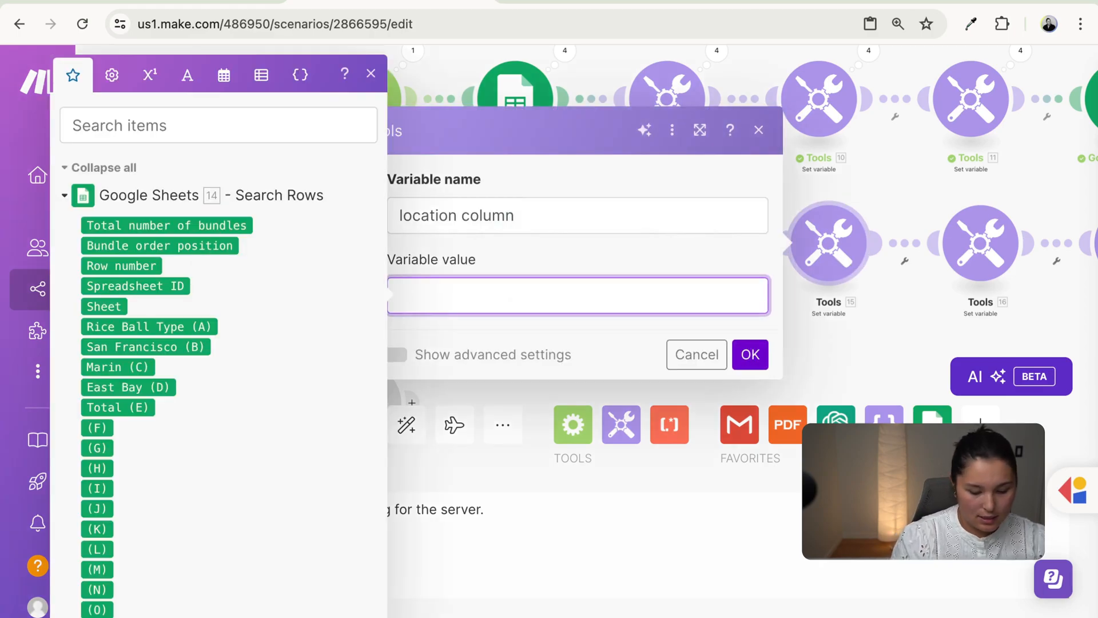
{"action": "type", "text": "C"}
{"action": "left_click", "coordinate": [748, 355]}
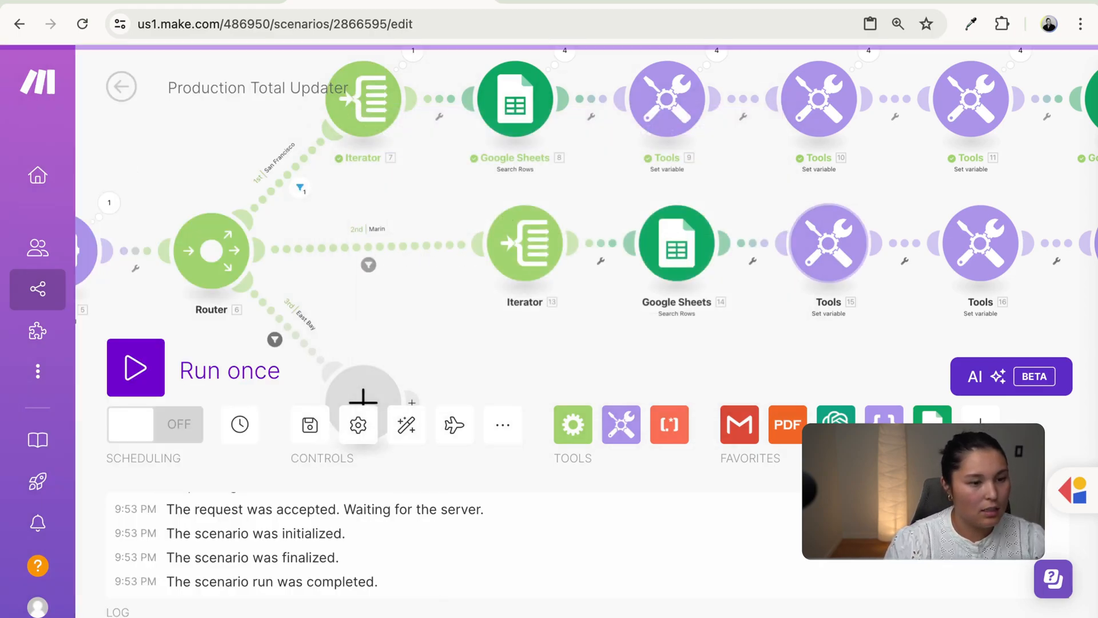
{"action": "left_click", "coordinate": [188, 3]}
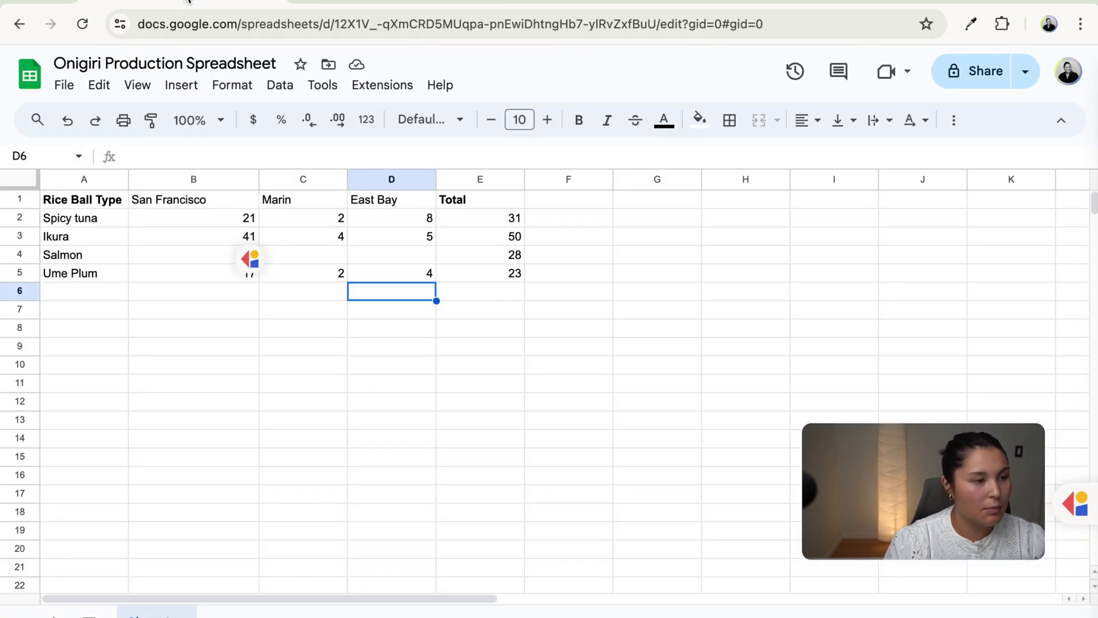
{"action": "left_click", "coordinate": [303, 180]}
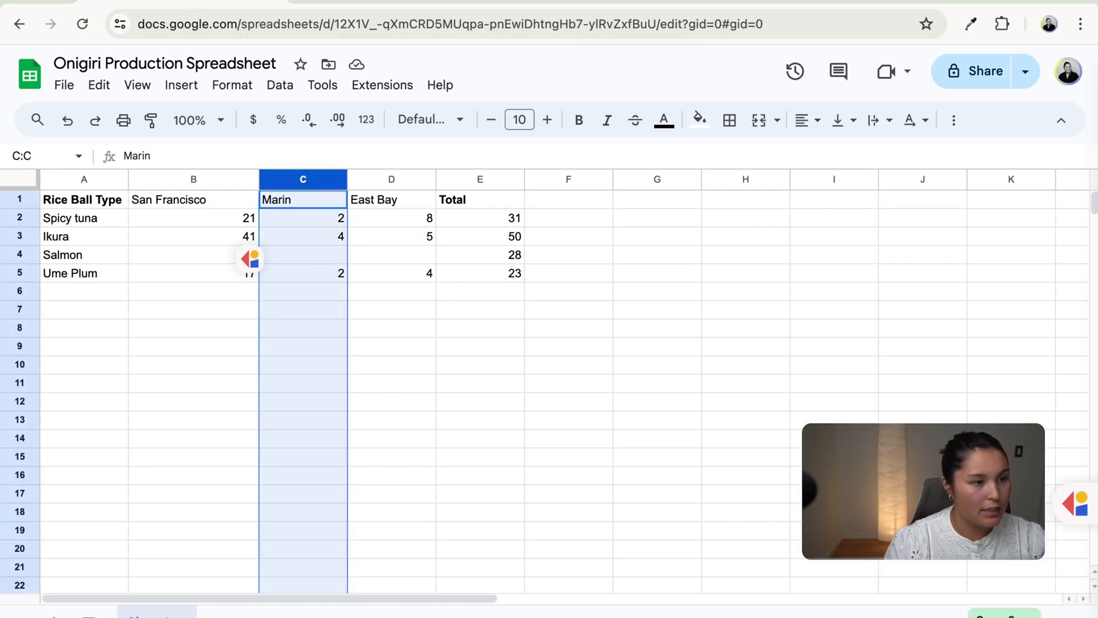
{"action": "left_click", "coordinate": [456, 2]}
- Review the Marin branch's item row and cell address variables
{"action": "left_click_drag", "start_coordinate": [851, 357], "coordinate": [532, 372]}
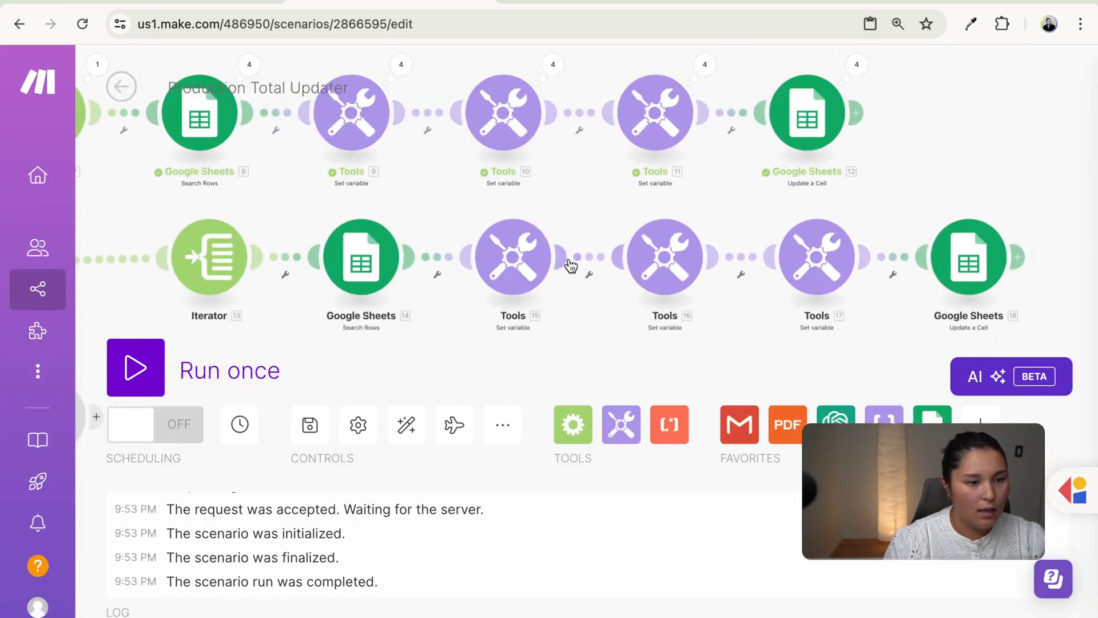
{"action": "left_click", "coordinate": [657, 259]}
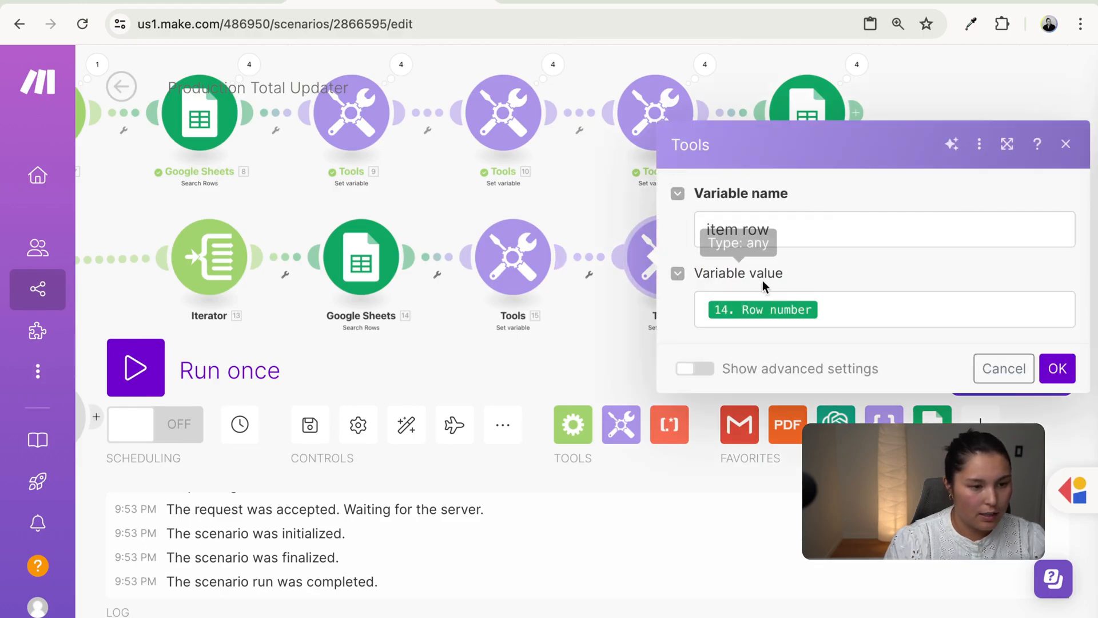
{"action": "left_click", "coordinate": [615, 329]}
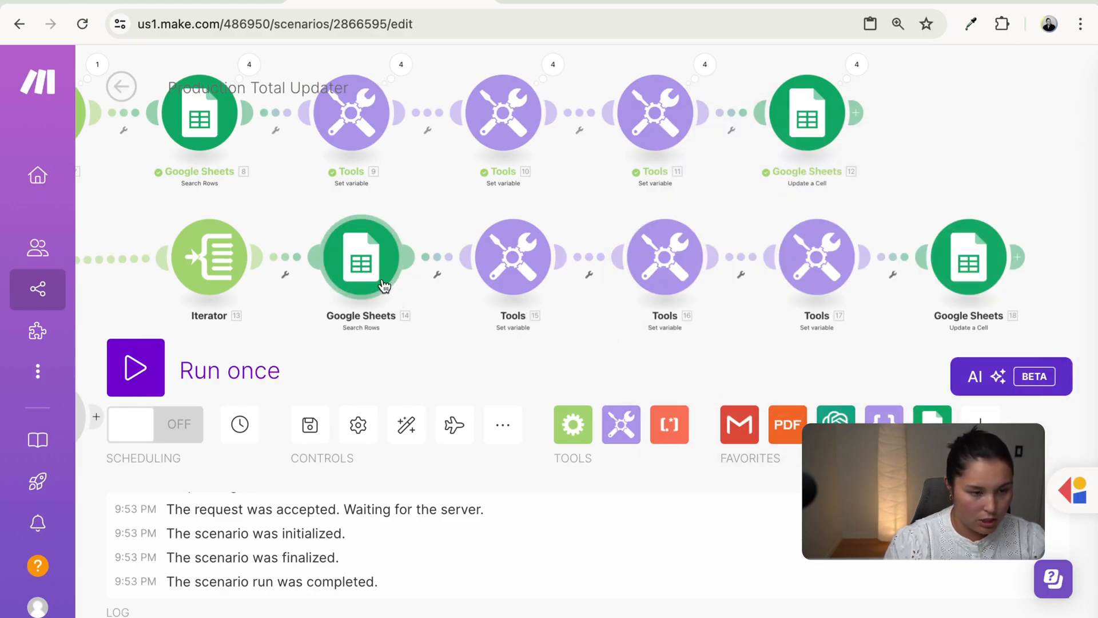
{"action": "left_click", "coordinate": [811, 267]}
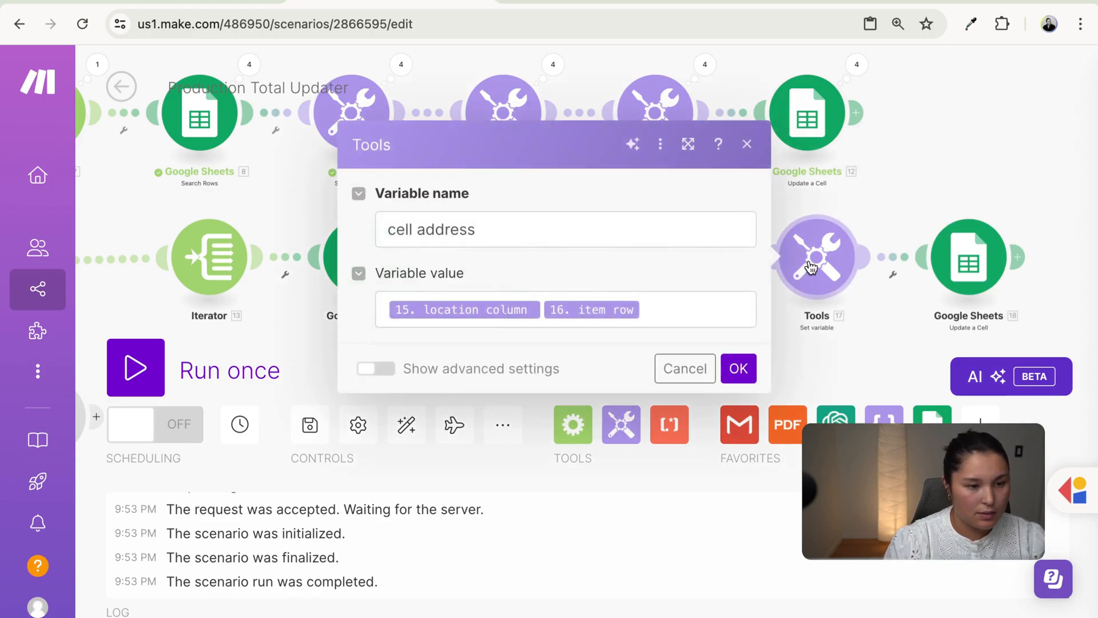
- Replace San Francisco (B) with Marin (C) in the Update a Cell Value
{"action": "left_click", "coordinate": [967, 257]}
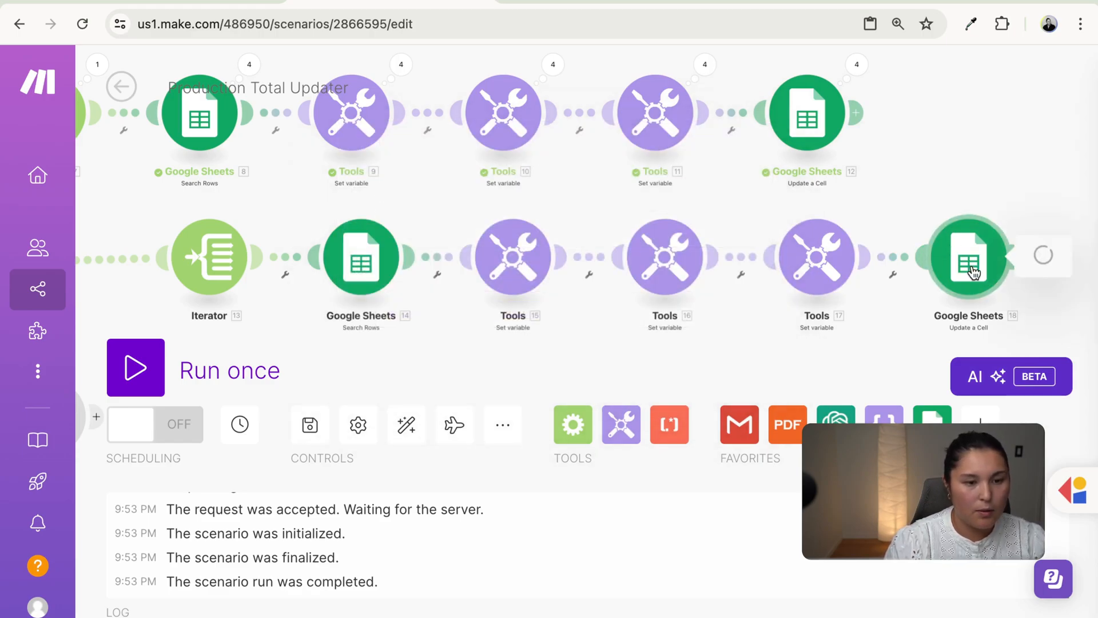
{"action": "scroll", "coordinate": [701, 462], "scroll_direction": "down", "scroll_amount": 3}
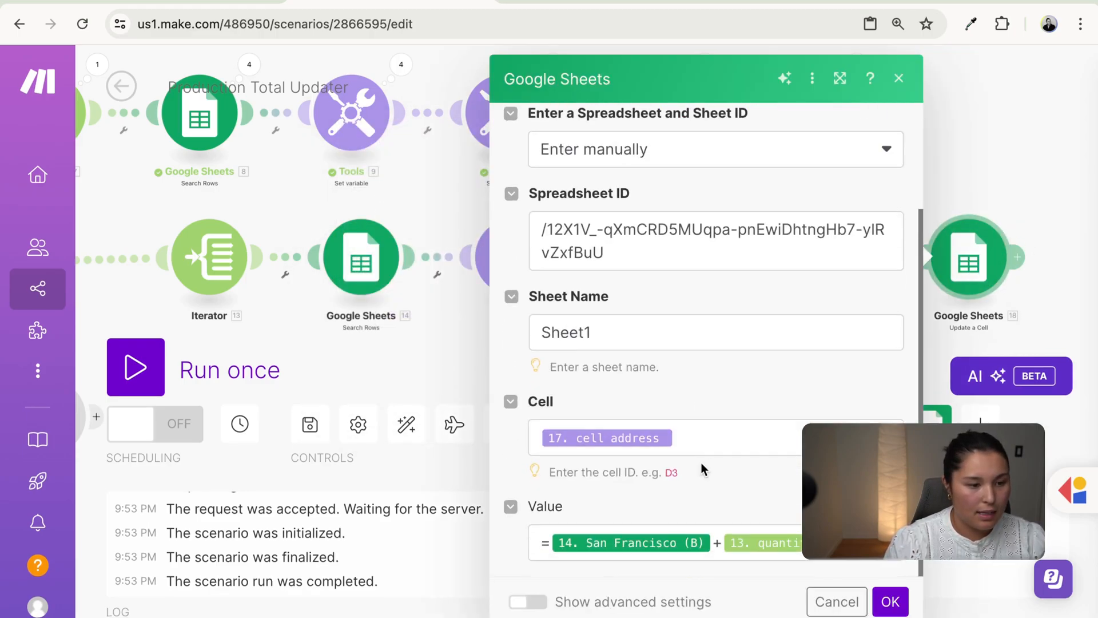
{"action": "left_click", "coordinate": [712, 542]}
{"action": "key", "text": "BackSpace"}
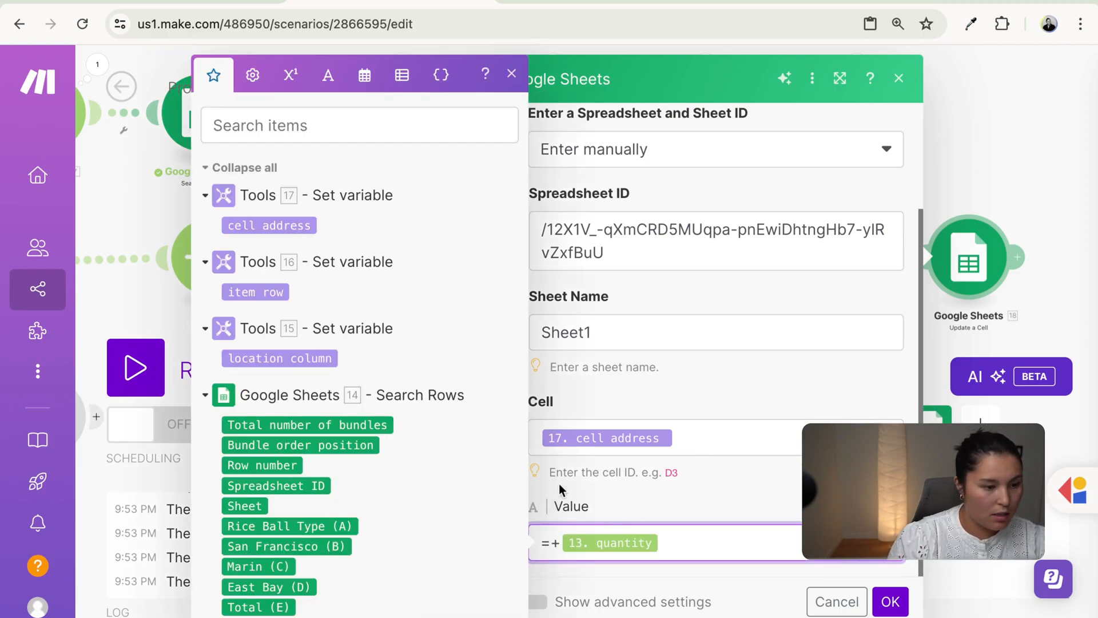
{"action": "scroll", "coordinate": [391, 492], "scroll_direction": "down", "scroll_amount": 1}
{"action": "left_click_drag", "start_coordinate": [283, 523], "coordinate": [812, 574]}
{"action": "left_click", "coordinate": [905, 607]}
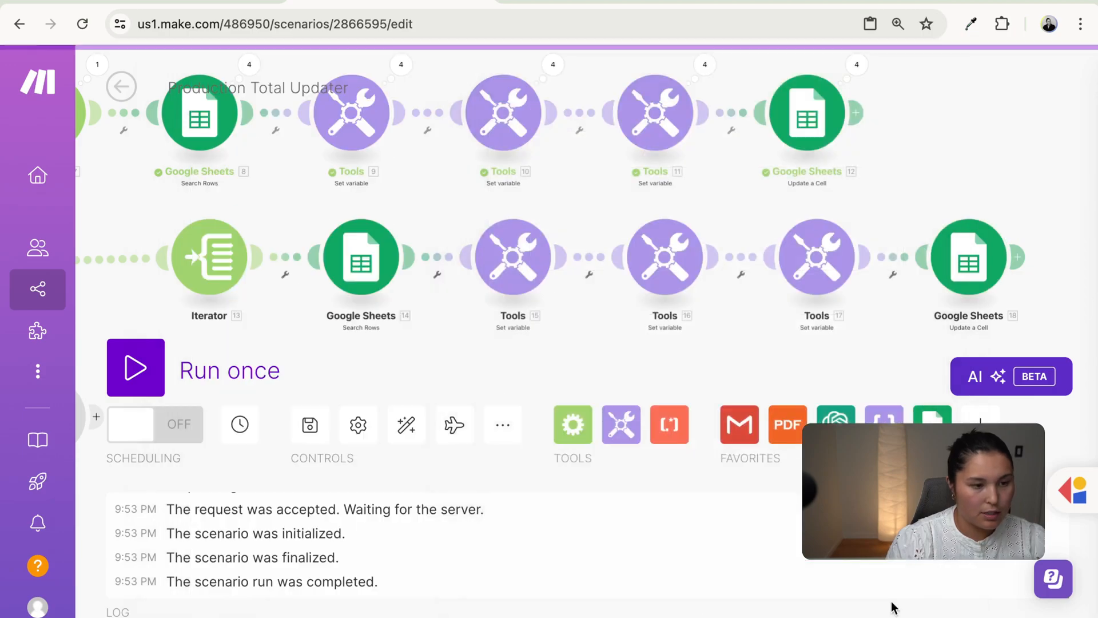
- Paste another copy of the branch beside the router's East Bay route
{"action": "left_click_drag", "start_coordinate": [689, 371], "coordinate": [863, 277]}
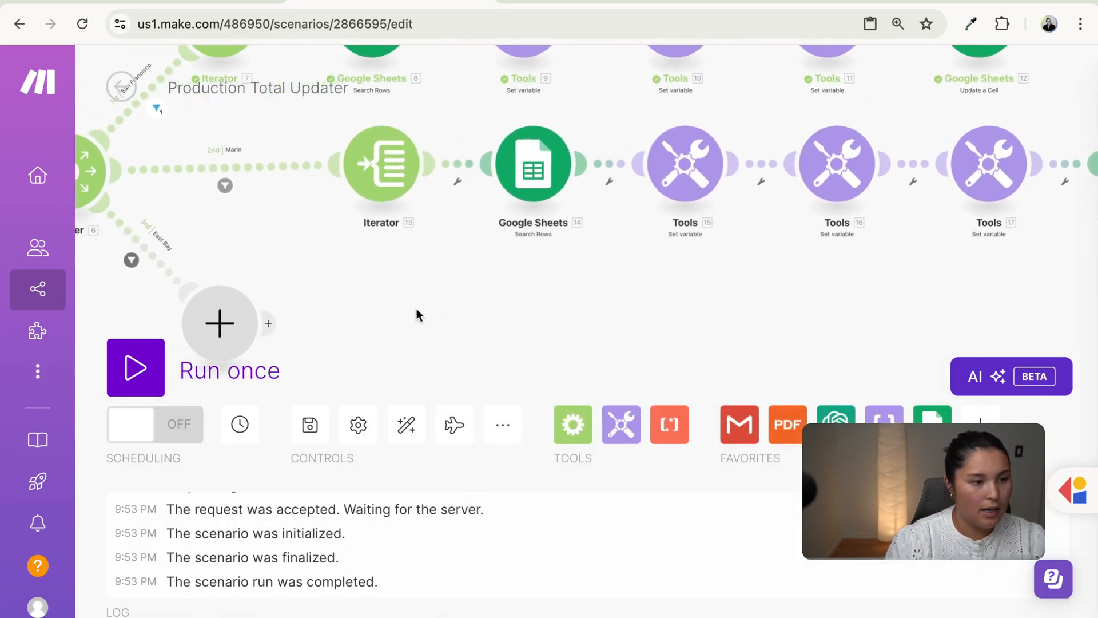
{"action": "left_click_drag", "start_coordinate": [411, 310], "coordinate": [616, 278]}
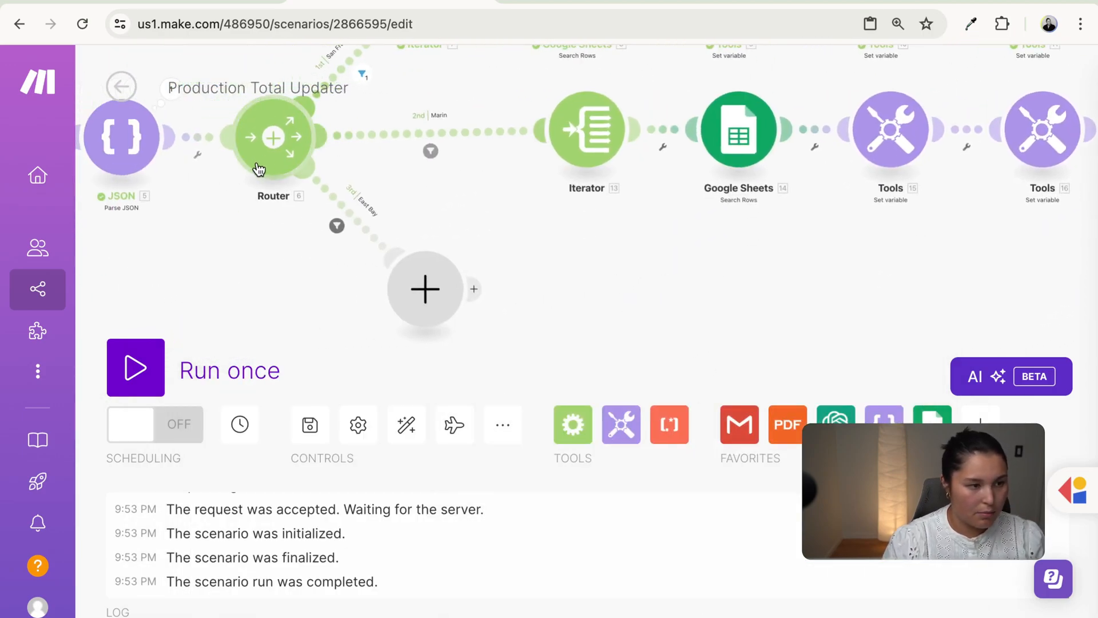
{"action": "key", "text": "super+v"}
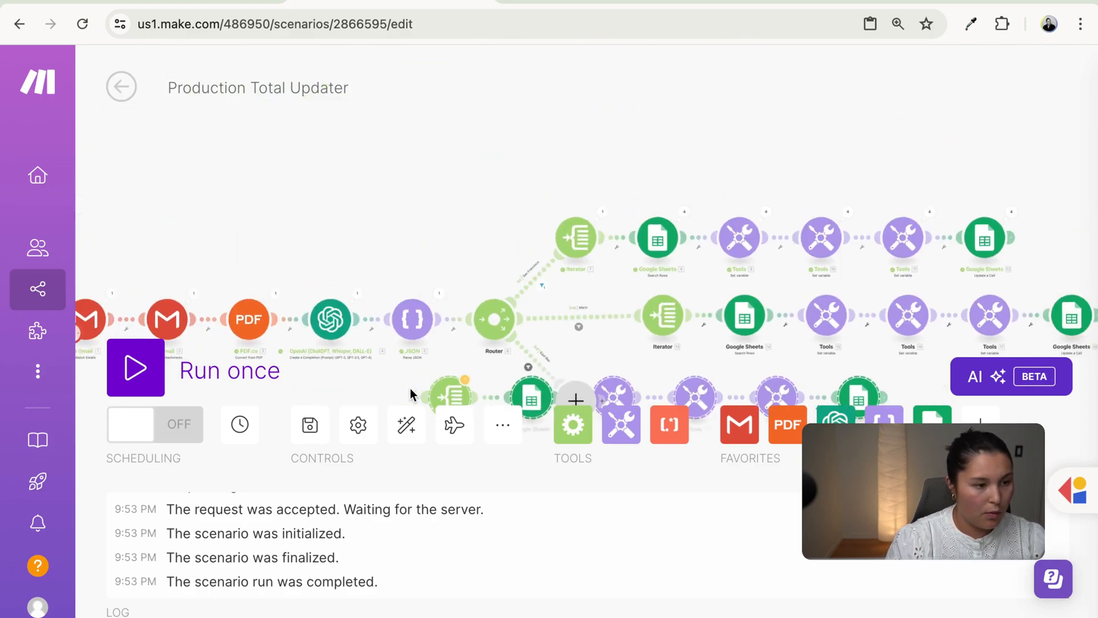
{"action": "left_click_drag", "start_coordinate": [383, 339], "coordinate": [328, 235]}
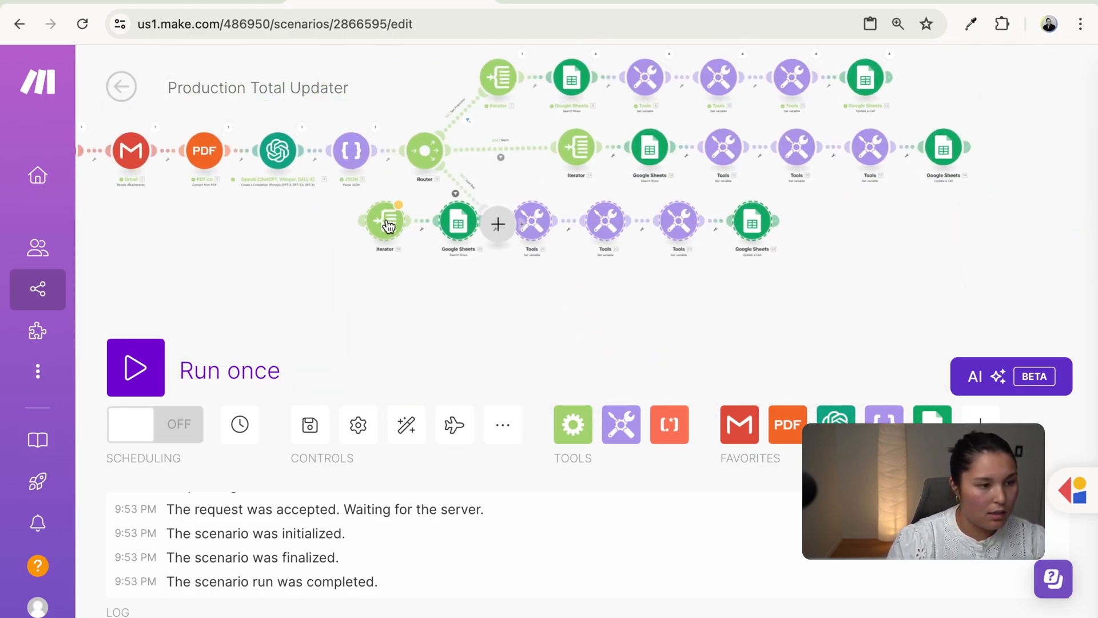
- Attach the pasted modules to the router's third route and delete the empty placeholder
{"action": "left_click_drag", "start_coordinate": [395, 229], "coordinate": [588, 228]}
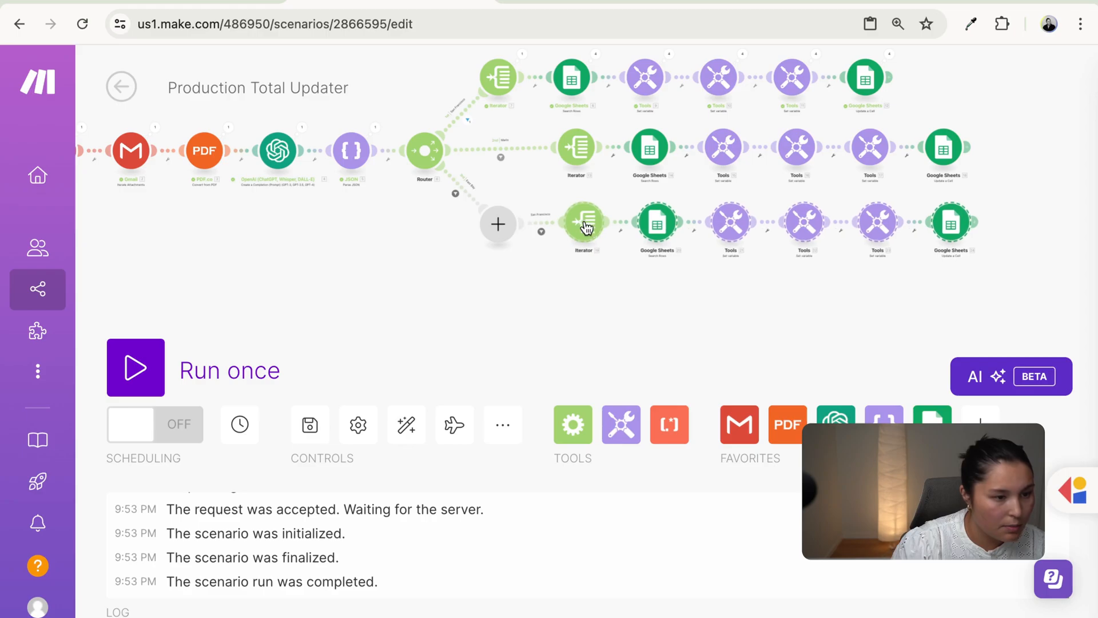
{"action": "left_click", "coordinate": [498, 223]}
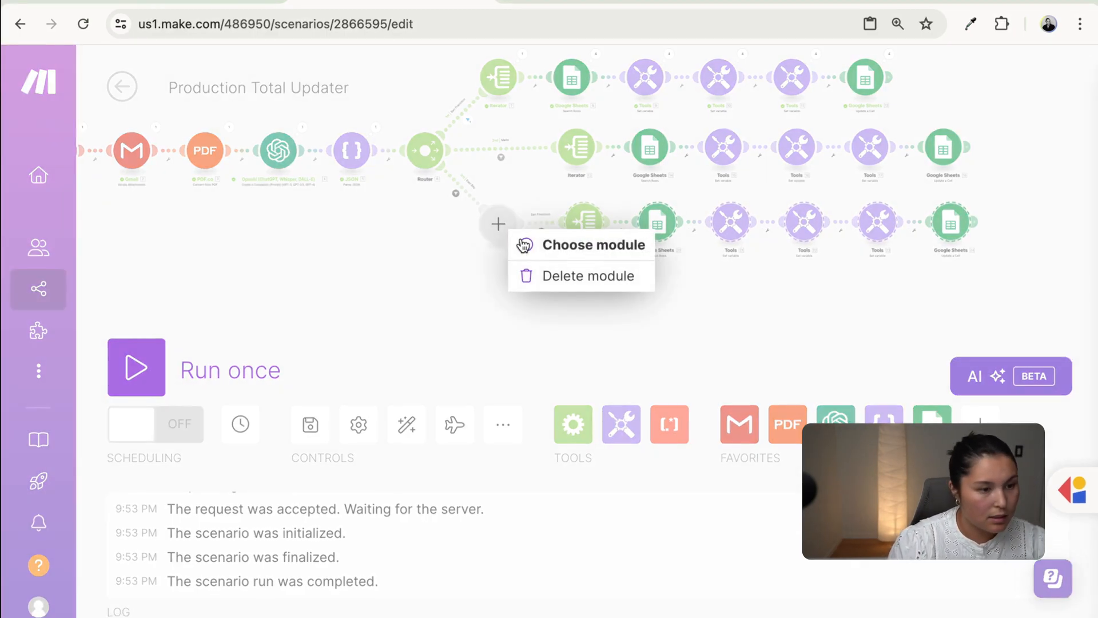
{"action": "left_click", "coordinate": [552, 277]}
- Set the third route's filter label to East Bay with locationName equal to East Bay
{"action": "left_click", "coordinate": [501, 194]}
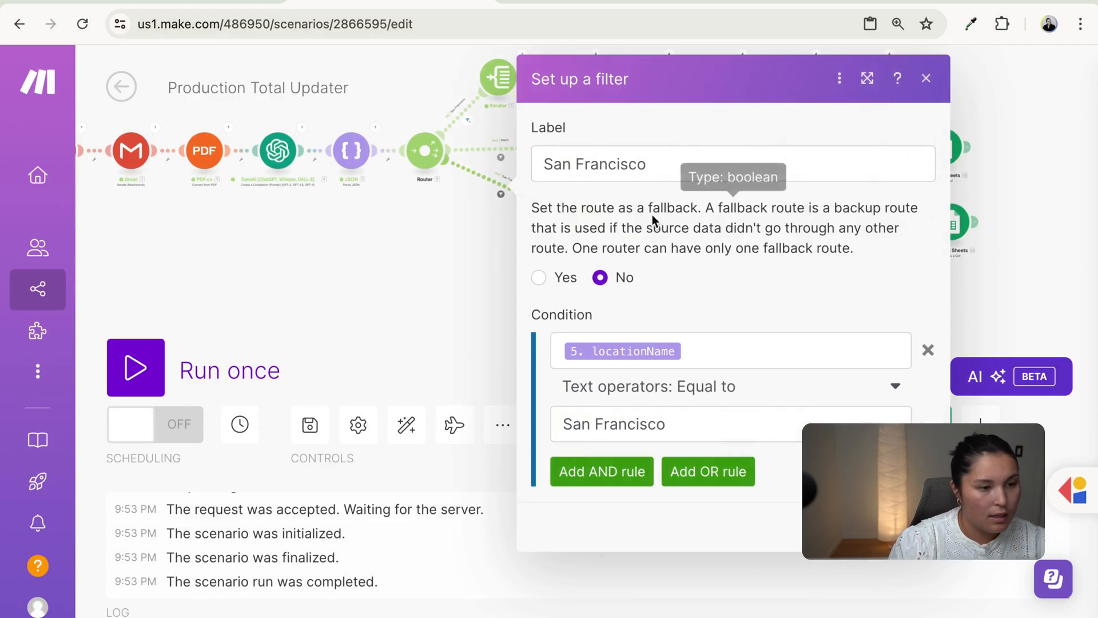
{"action": "triple_click", "coordinate": [645, 172]}
{"action": "type", "text": "East Bay"}
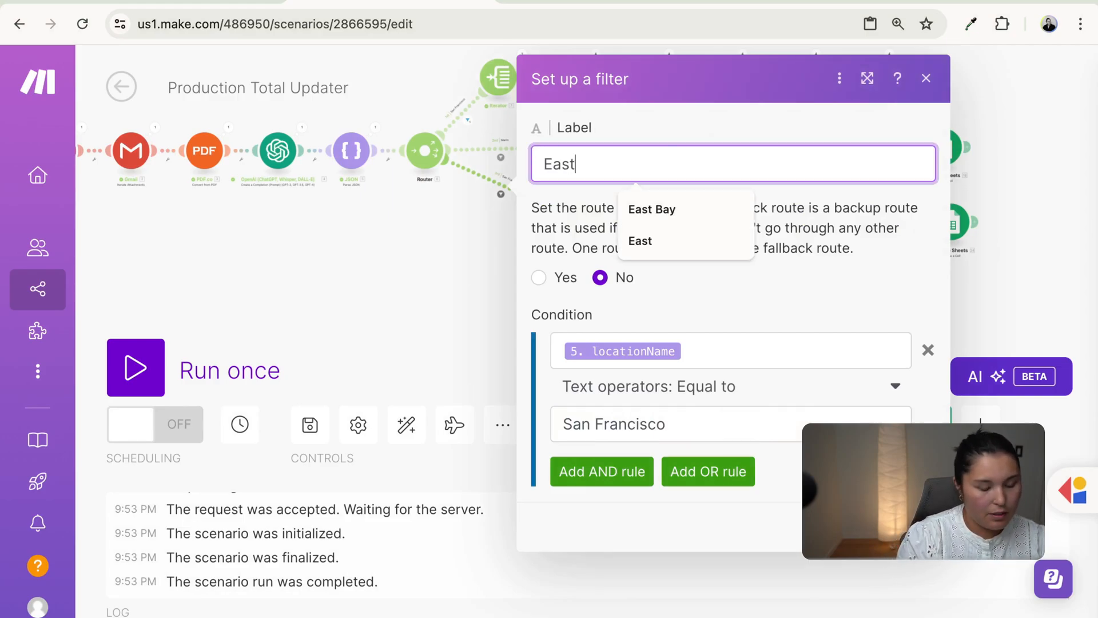
{"action": "key", "text": "Tab"}
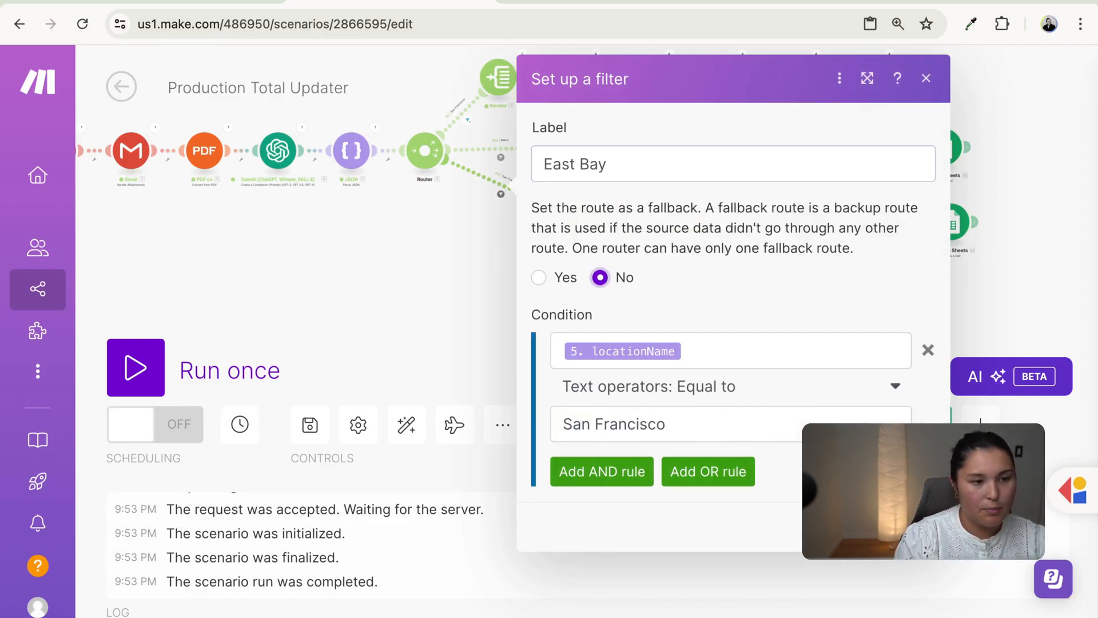
{"action": "triple_click", "coordinate": [728, 426]}
{"action": "type", "text": "East Bay"}
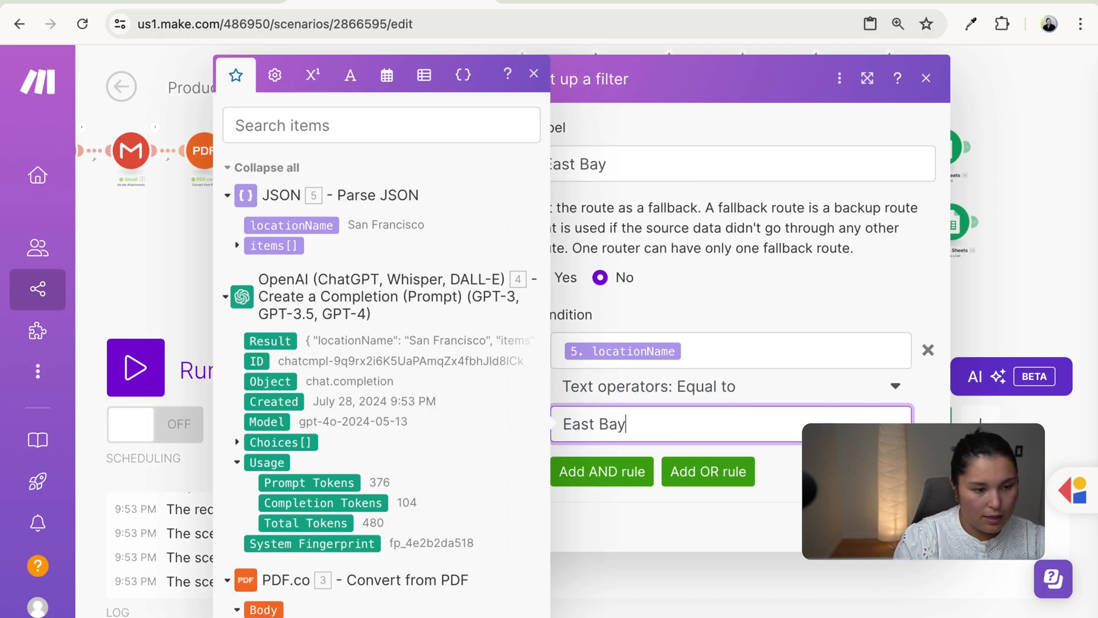
{"action": "key", "text": "Return"}
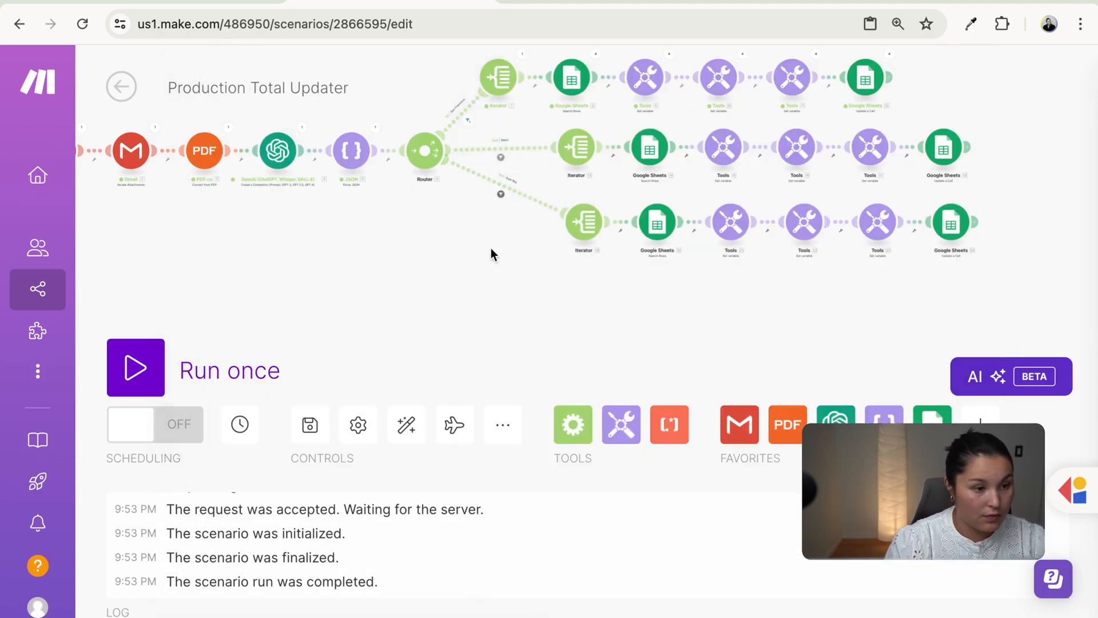
- Review the East Bay branch's iterator and row search settings
{"action": "scroll", "coordinate": [499, 253], "scroll_direction": "up", "scroll_amount": 5}
{"action": "left_click_drag", "start_coordinate": [479, 254], "coordinate": [329, 308]}
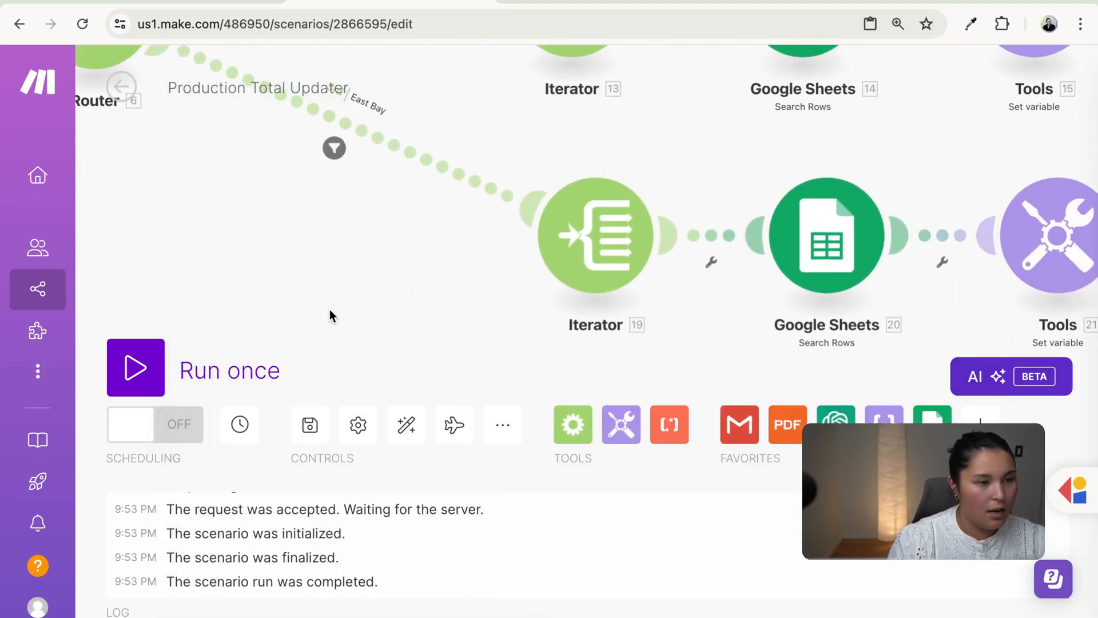
{"action": "scroll", "coordinate": [309, 326], "scroll_direction": "right", "scroll_amount": 4}
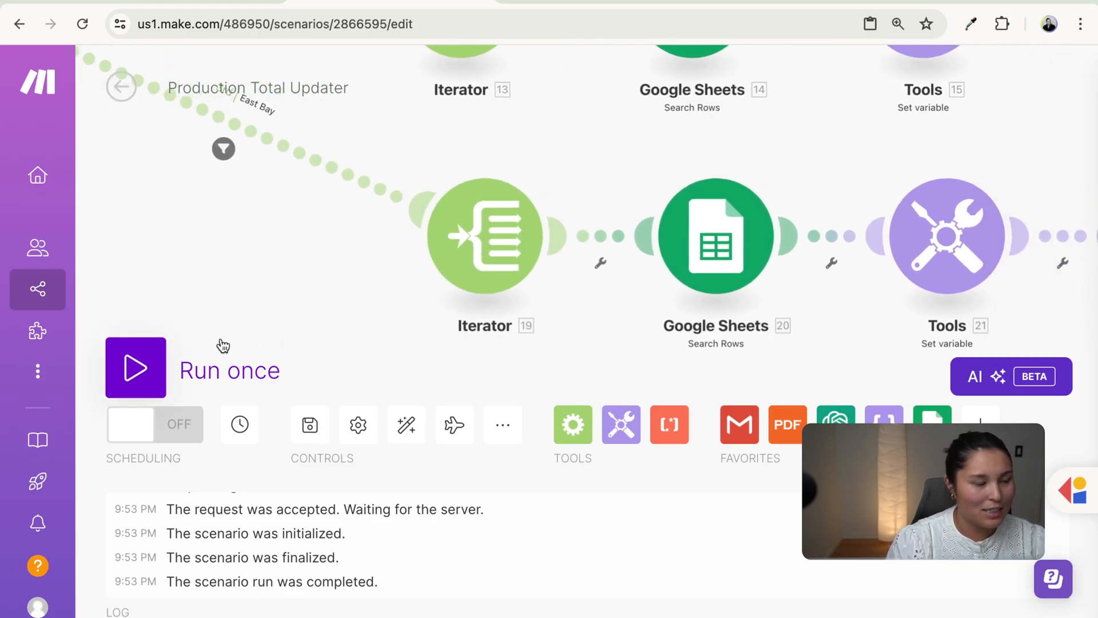
{"action": "left_click_drag", "start_coordinate": [327, 320], "coordinate": [240, 327]}
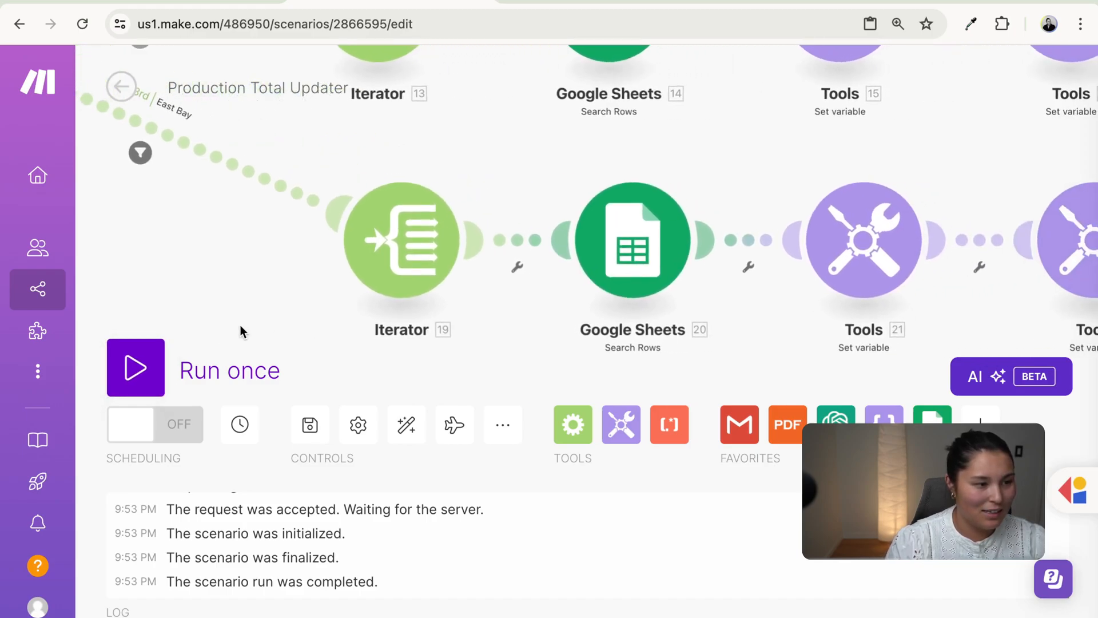
{"action": "left_click", "coordinate": [400, 268]}
{"action": "left_click", "coordinate": [277, 286]}
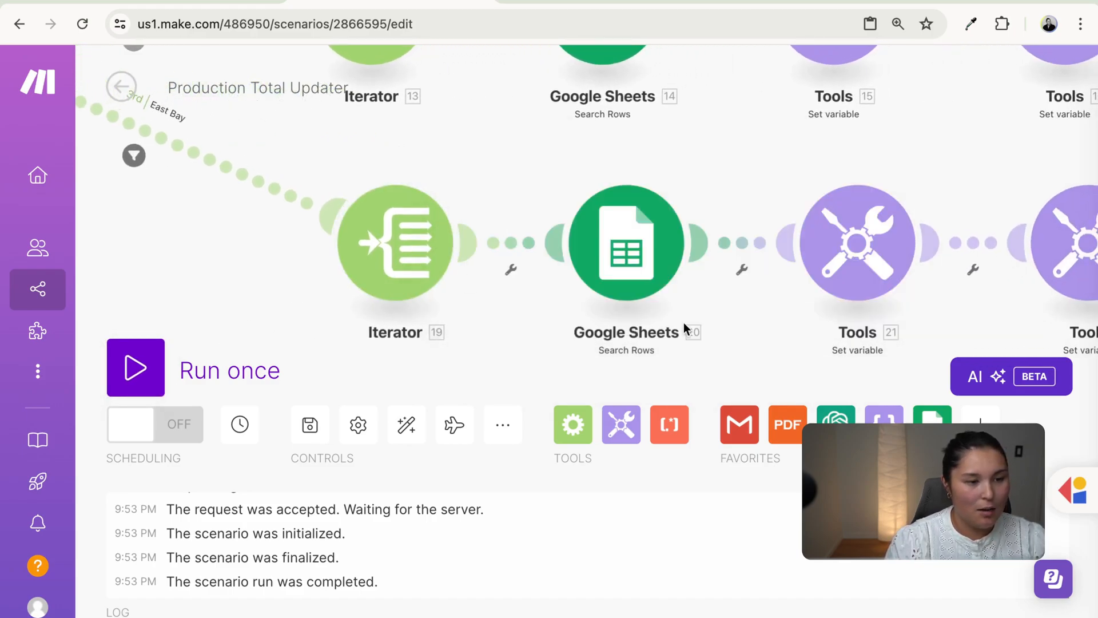
{"action": "left_click", "coordinate": [661, 259]}
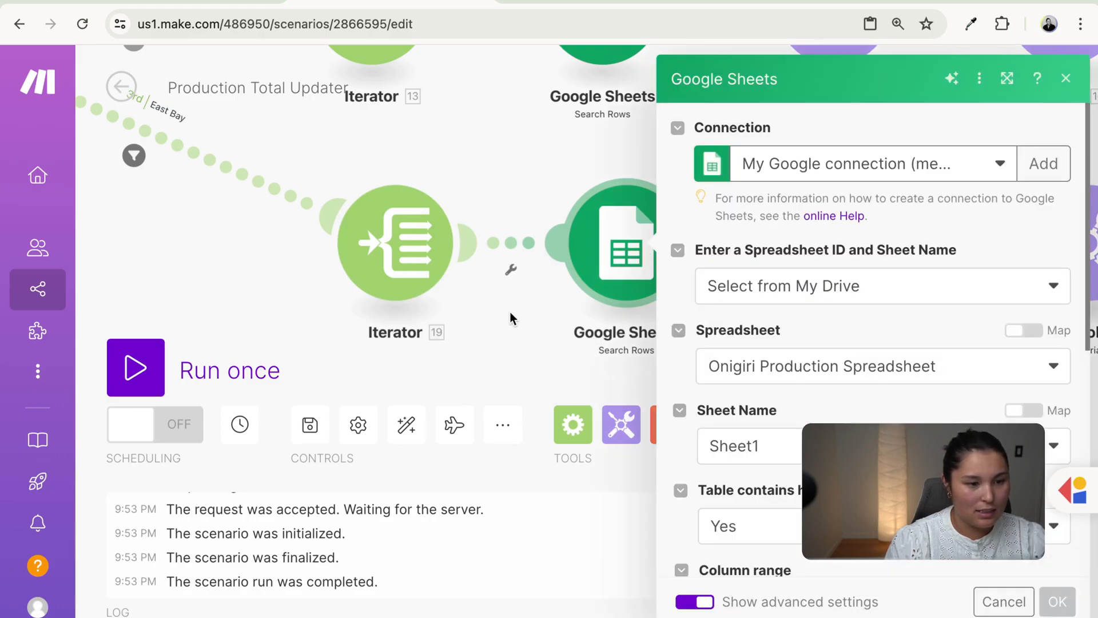
{"action": "left_click", "coordinate": [510, 311]}
- Check the East Bay location column, item row and cell address variables against the spreadsheet
{"action": "left_click_drag", "start_coordinate": [738, 323], "coordinate": [453, 323]}
{"action": "left_click", "coordinate": [545, 258]}
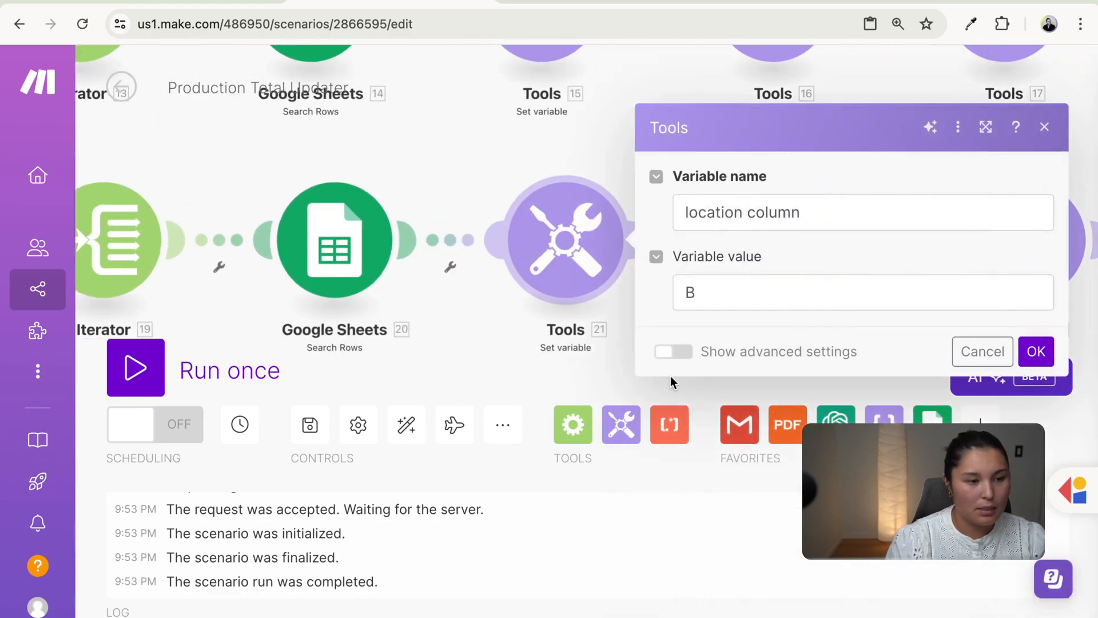
{"action": "left_click", "coordinate": [717, 288]}
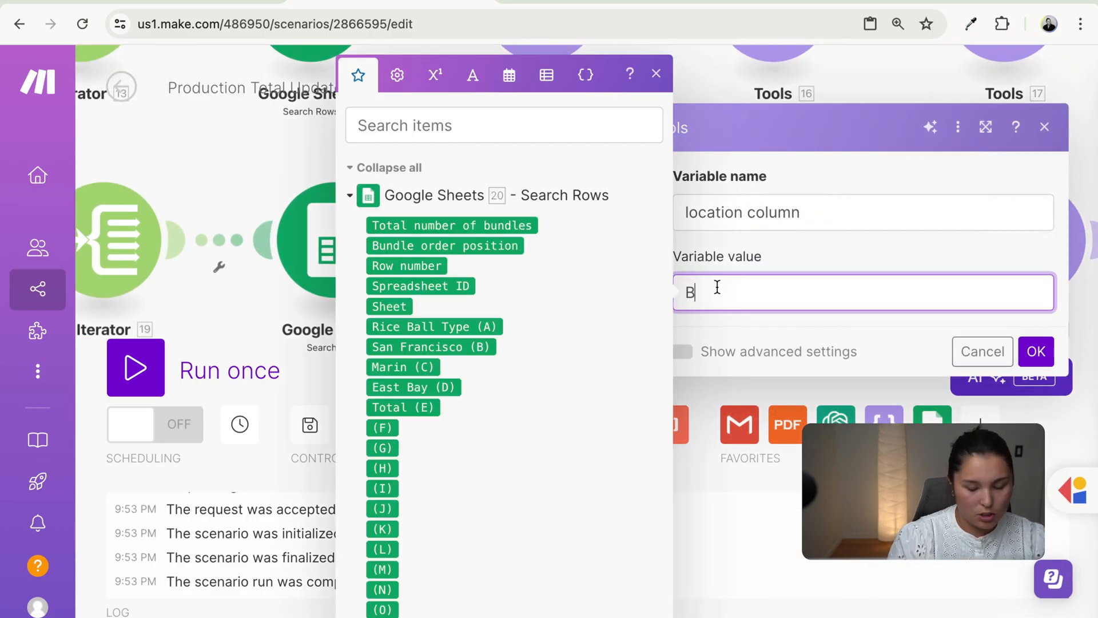
{"action": "left_click", "coordinate": [260, 3]}
{"action": "left_click", "coordinate": [403, 3]}
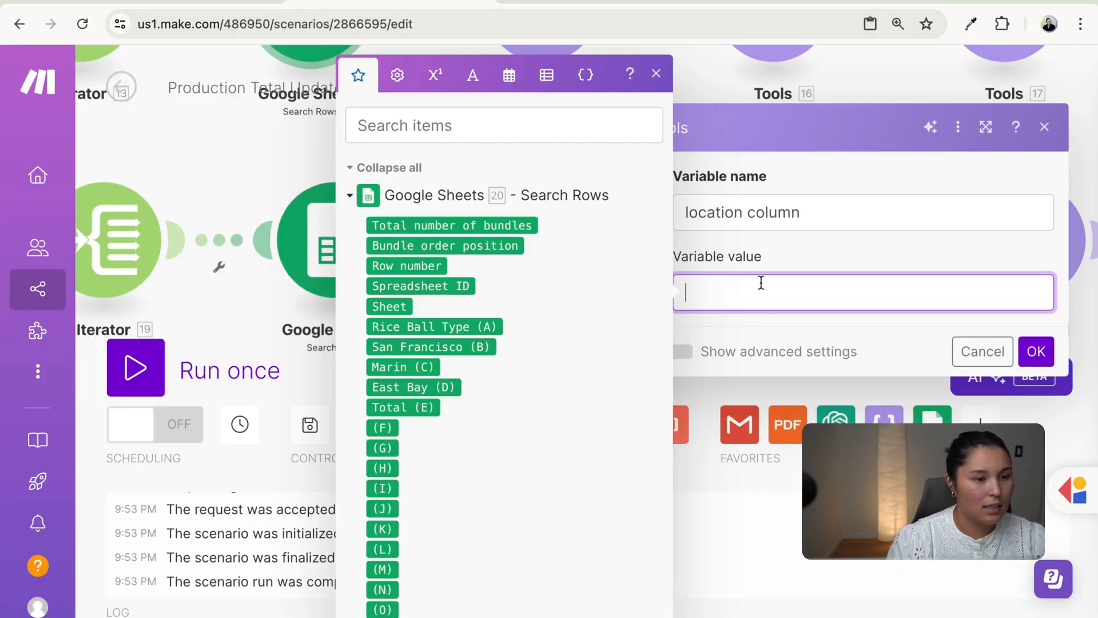
{"action": "left_click", "coordinate": [1036, 351]}
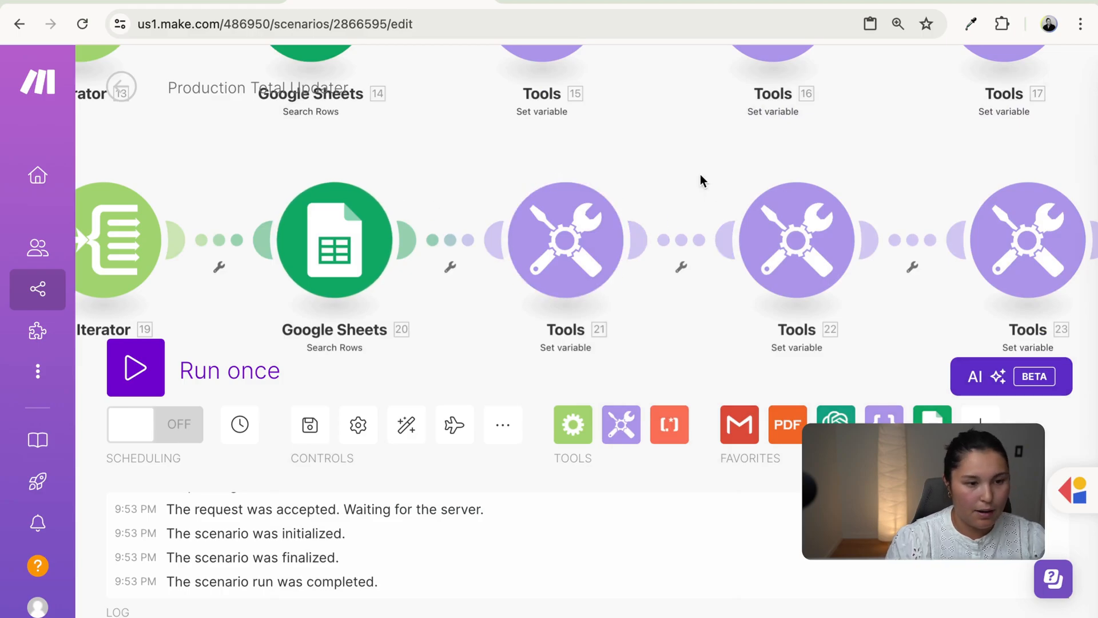
{"action": "left_click_drag", "start_coordinate": [698, 179], "coordinate": [465, 196]}
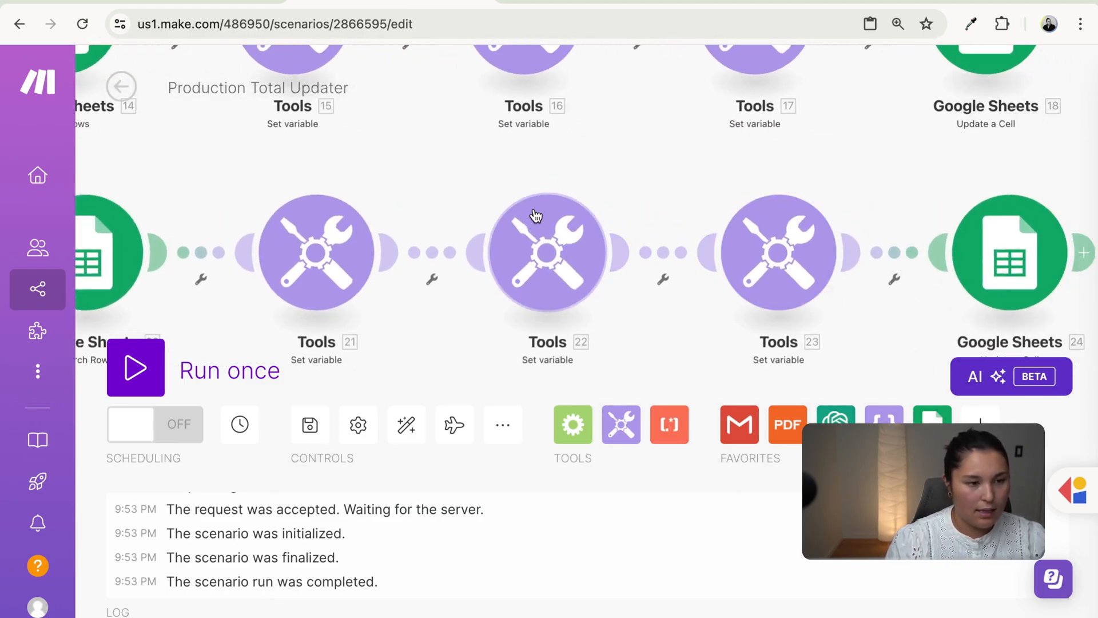
{"action": "left_click", "coordinate": [535, 229]}
{"action": "left_click", "coordinate": [521, 133]}
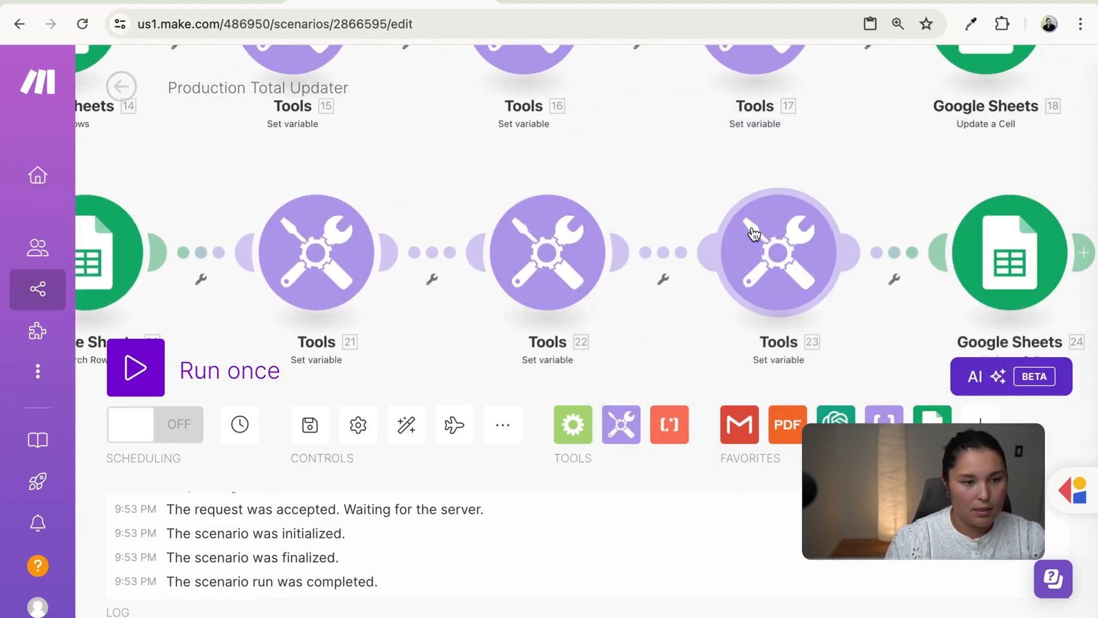
{"action": "left_click", "coordinate": [754, 235]}
- Replace San Francisco (B) with East Bay (D) in module 24's Value
{"action": "left_click", "coordinate": [812, 170]}
{"action": "left_click", "coordinate": [1010, 252]}
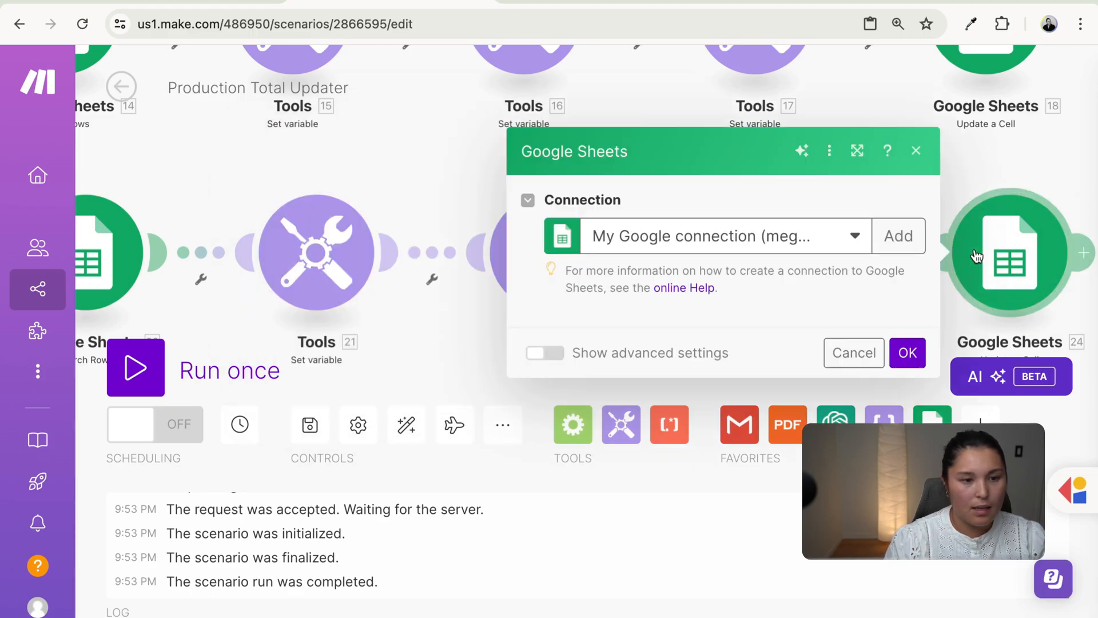
{"action": "scroll", "coordinate": [732, 332], "scroll_direction": "down", "scroll_amount": 2}
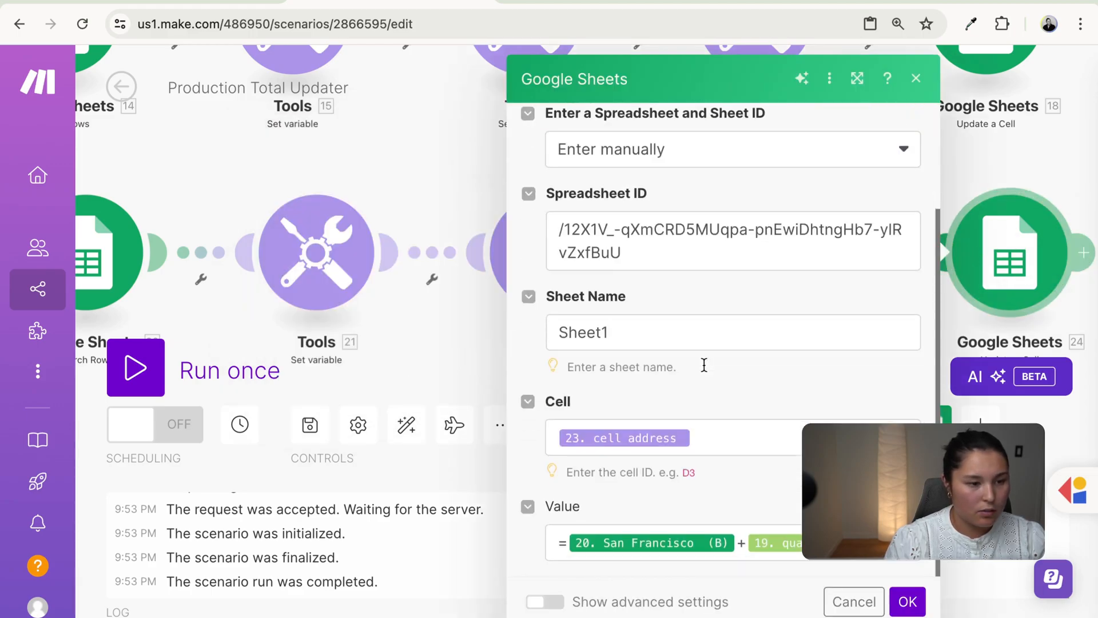
{"action": "left_click", "coordinate": [736, 542]}
{"action": "key", "text": "BackSpace"}
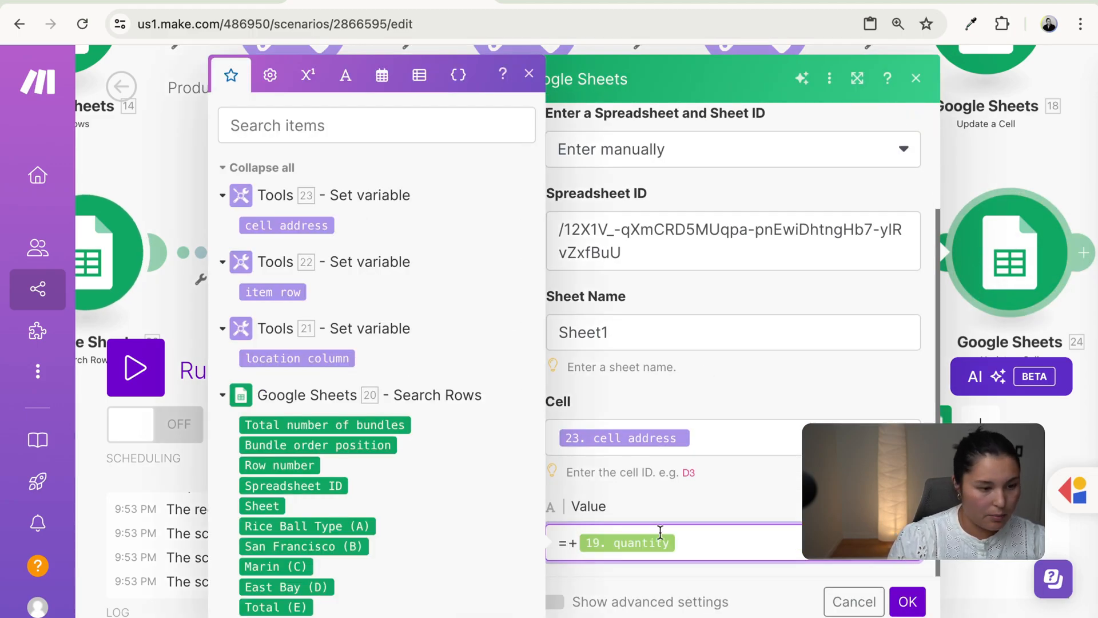
{"action": "left_click", "coordinate": [287, 587]}
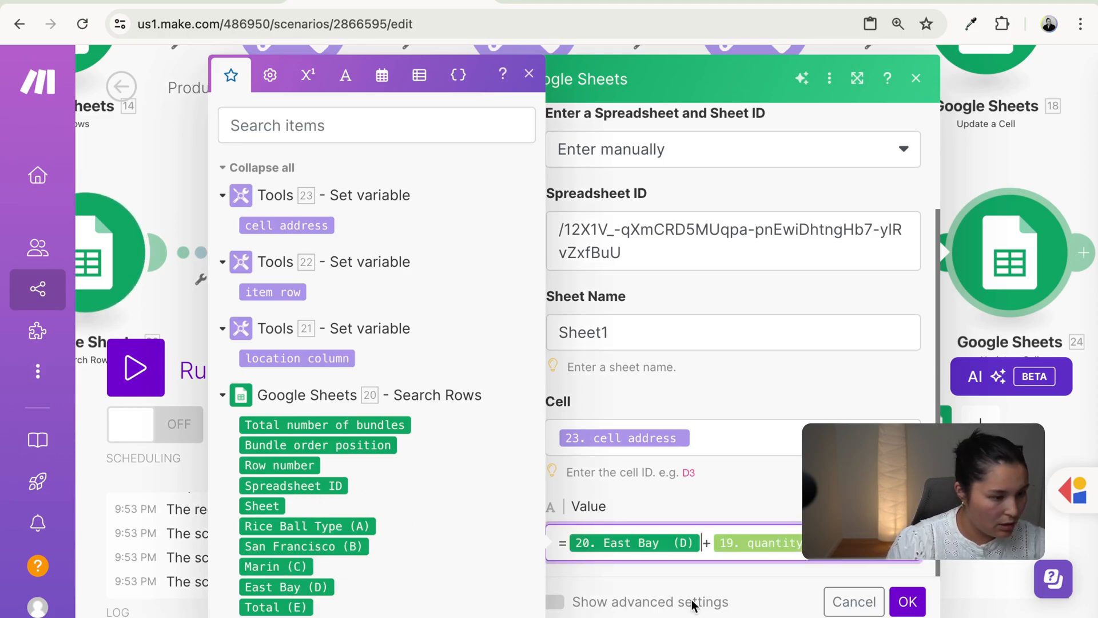
{"action": "left_click", "coordinate": [908, 601]}
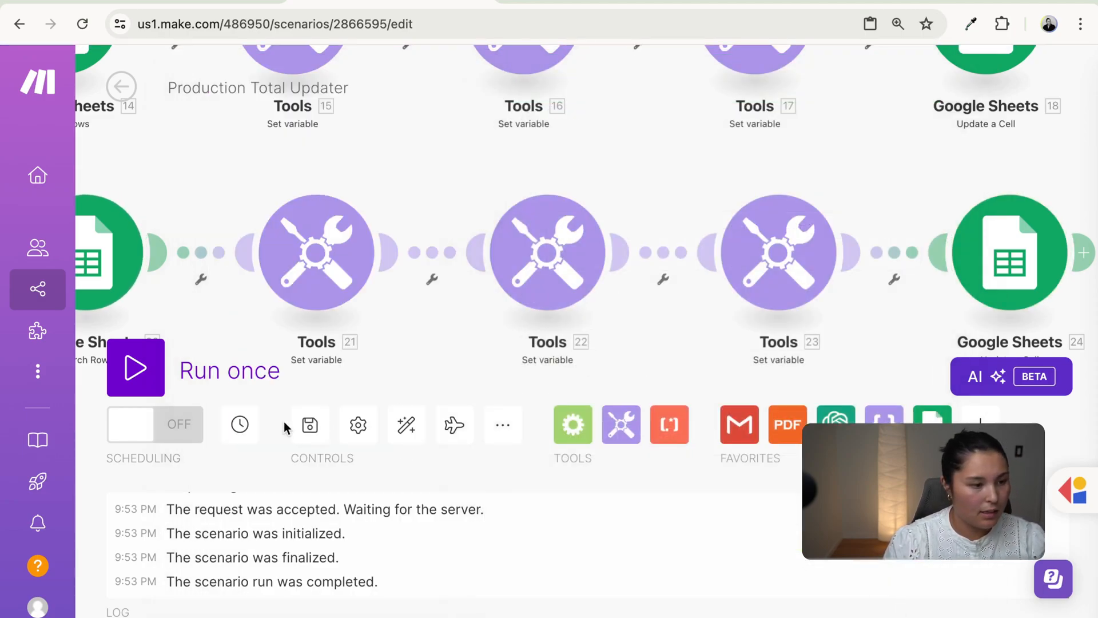
- Save the Production Total Updater scenario
{"action": "left_click", "coordinate": [310, 426]}
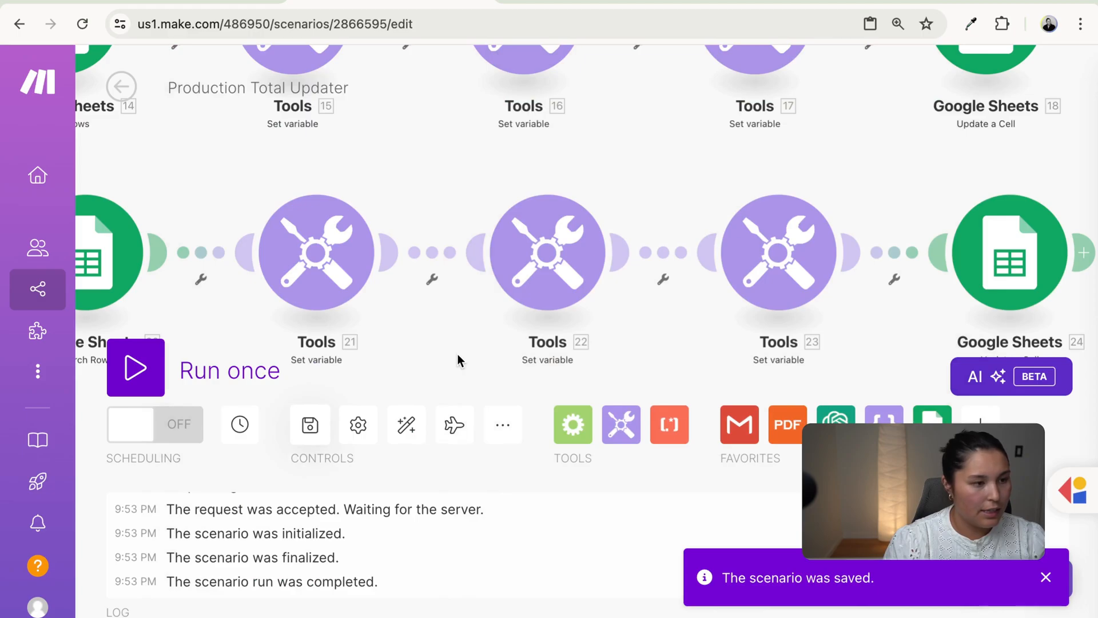
{"action": "left_click_drag", "start_coordinate": [444, 355], "coordinate": [596, 365]}
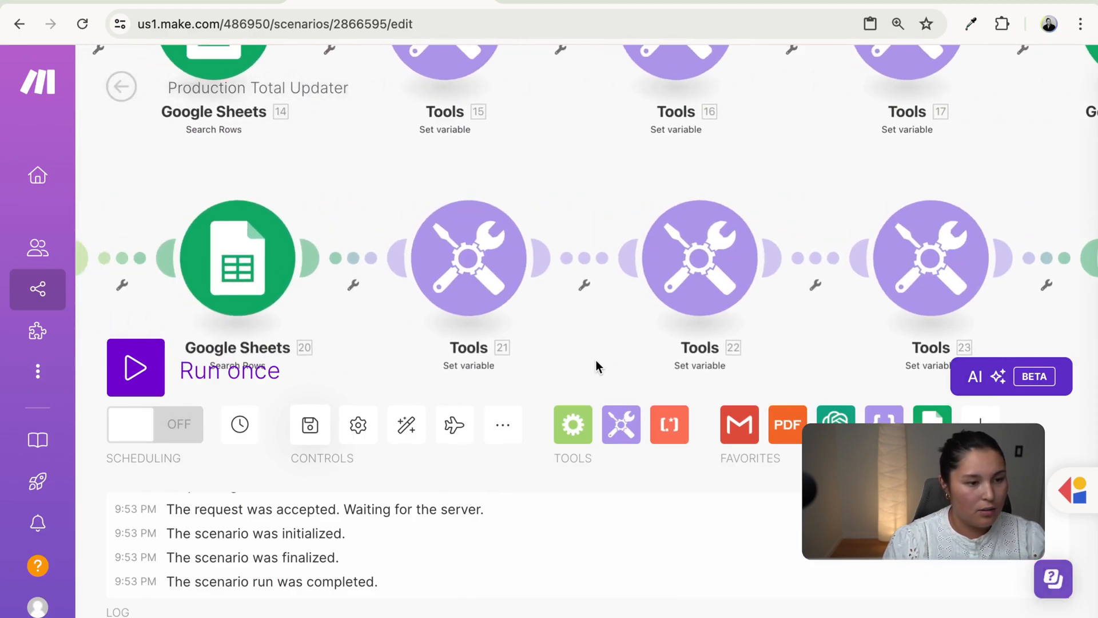
{"action": "scroll", "coordinate": [572, 372], "scroll_direction": "down", "scroll_amount": 10}
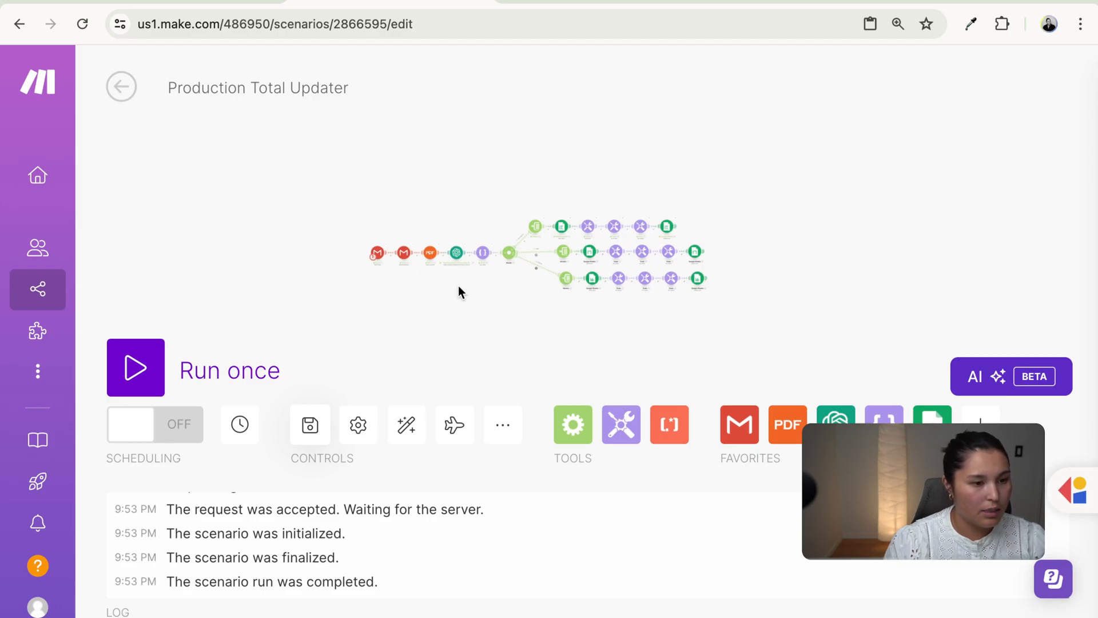
- Auto-align the scenario's modules and review the Onigiri production totals
{"action": "left_click", "coordinate": [403, 430]}
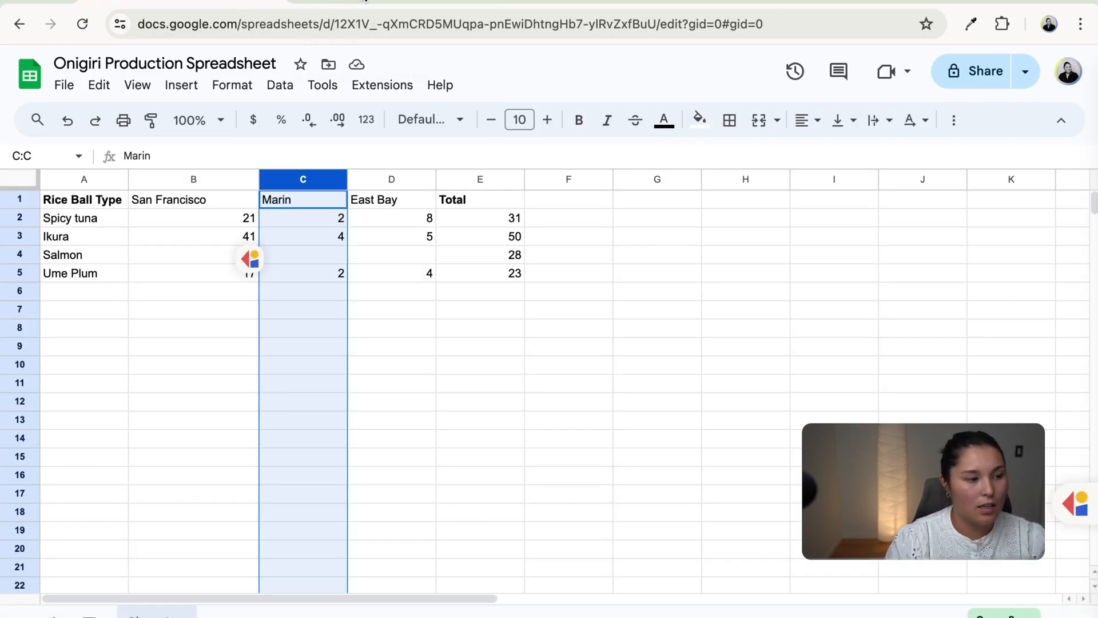
{"action": "left_click", "coordinate": [366, 1]}
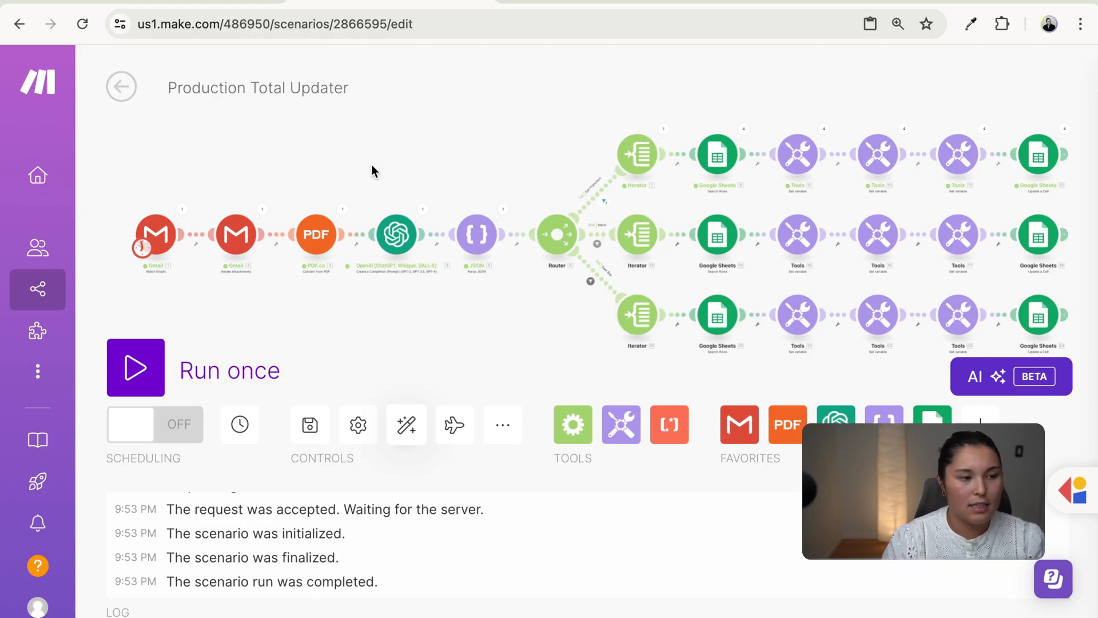
{"action": "left_click", "coordinate": [246, 2]}
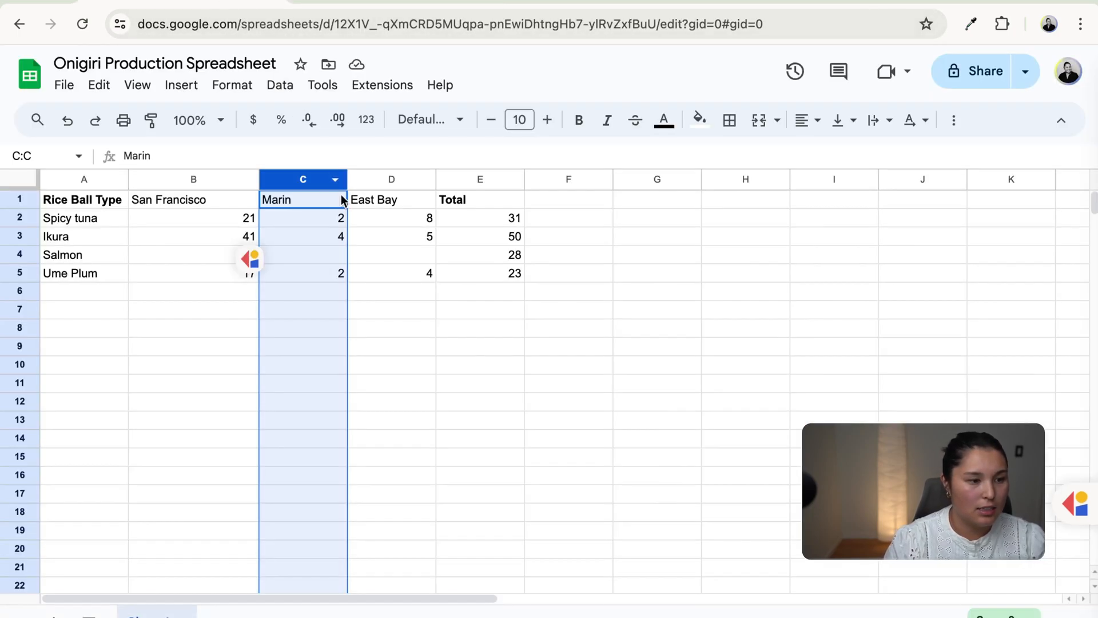
{"action": "left_click", "coordinate": [298, 314]}
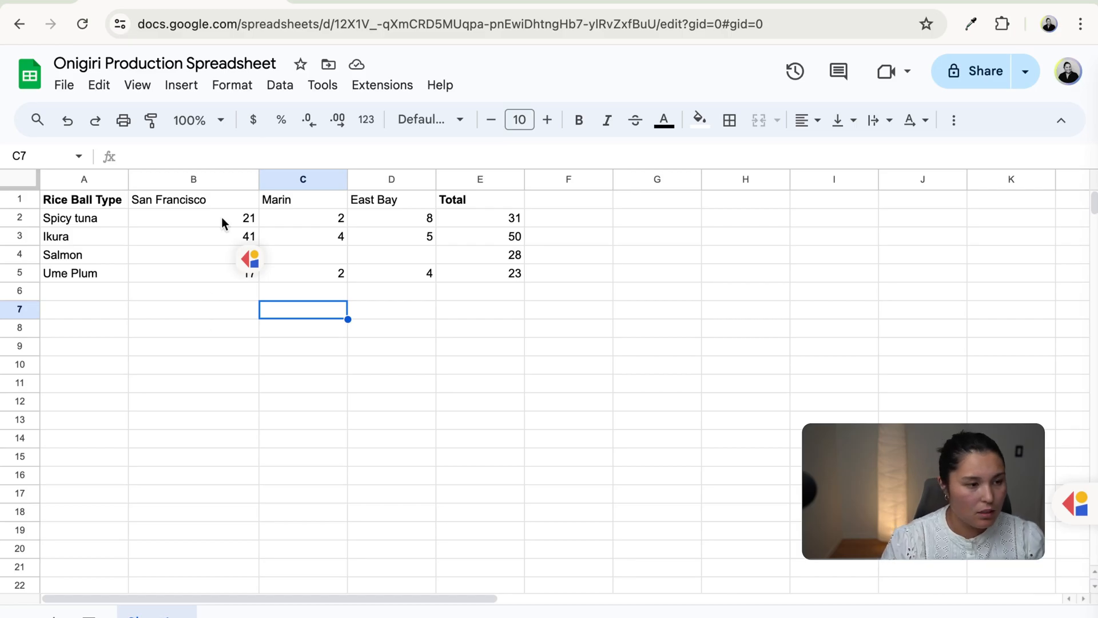
- Leave the scenario for the organization home, saving its pending changes
{"action": "left_click", "coordinate": [359, 2]}
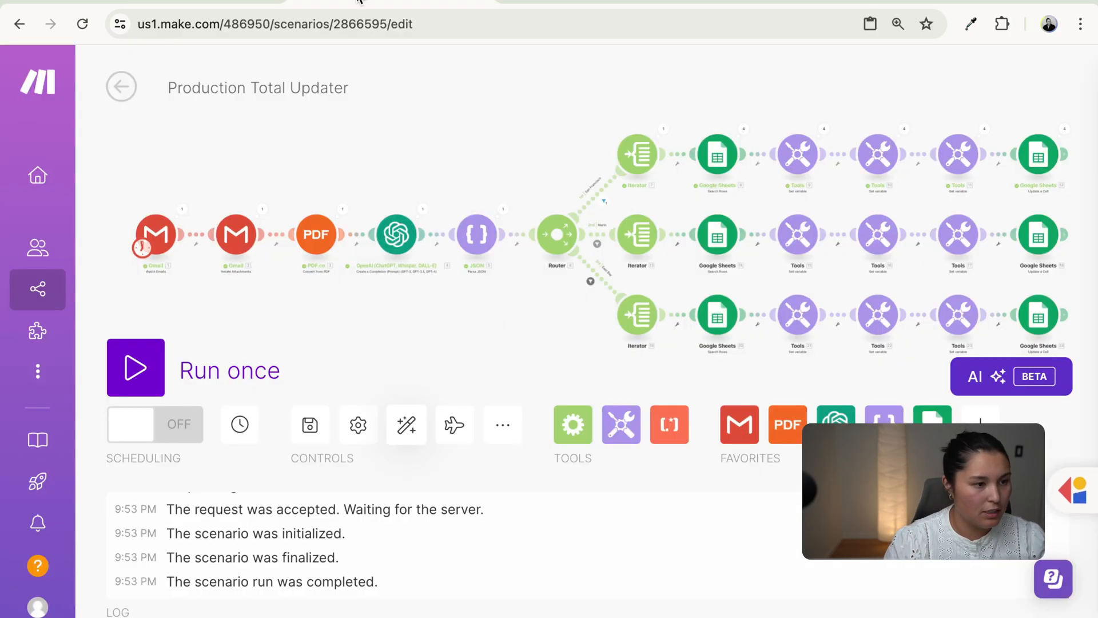
{"action": "left_click", "coordinate": [62, 169]}
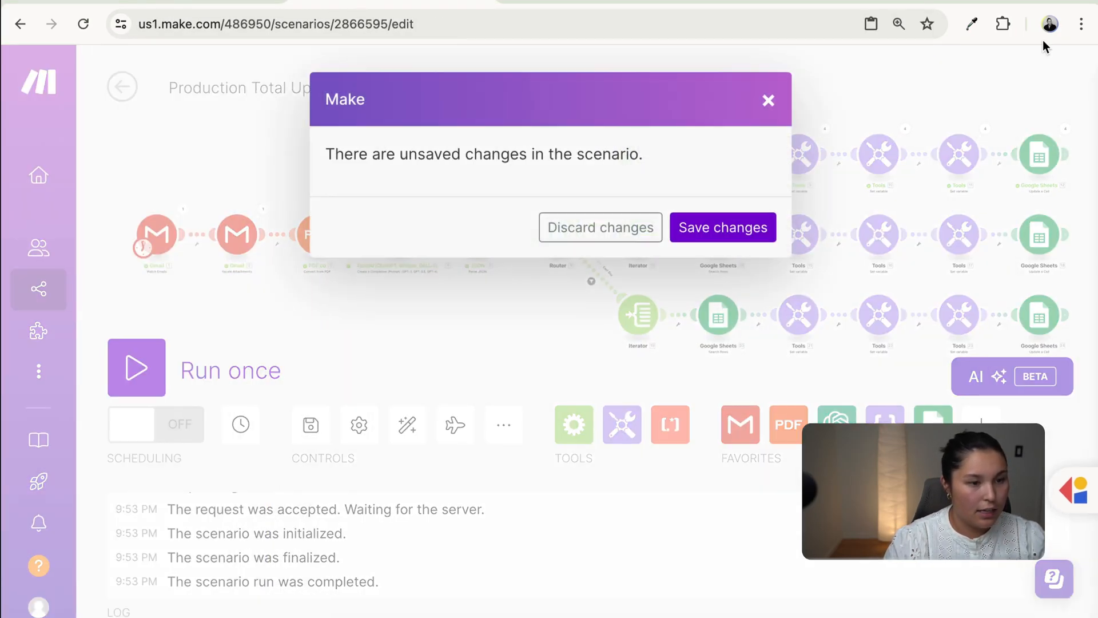
{"action": "left_click", "coordinate": [707, 235]}
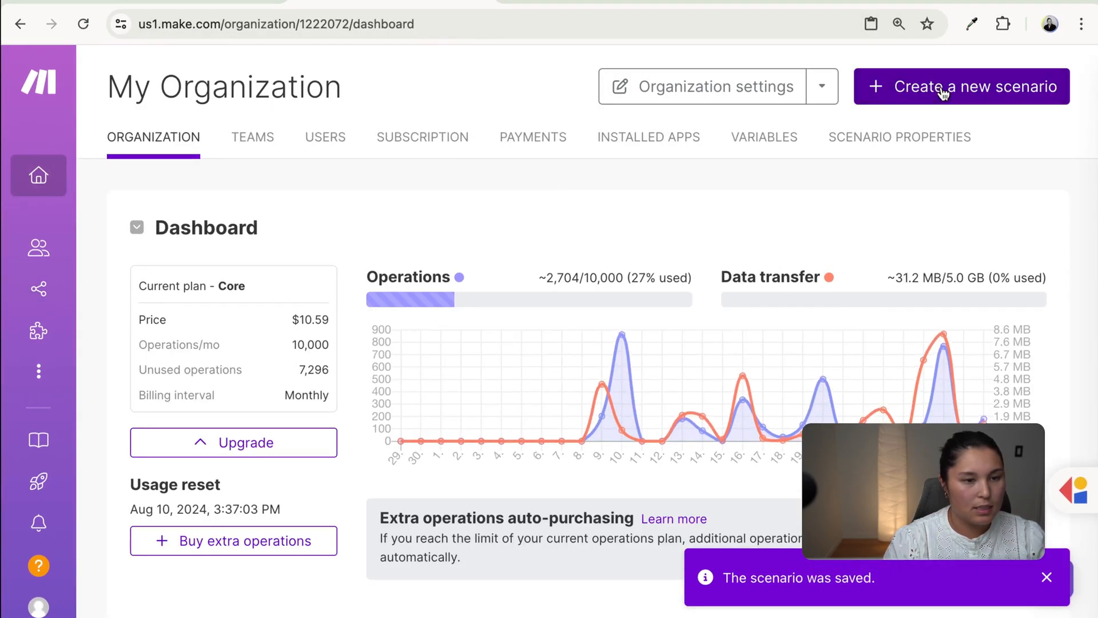
- Create a new scenario whose first module is Google Sheets Clear Values from a Range
{"action": "left_click", "coordinate": [943, 93]}
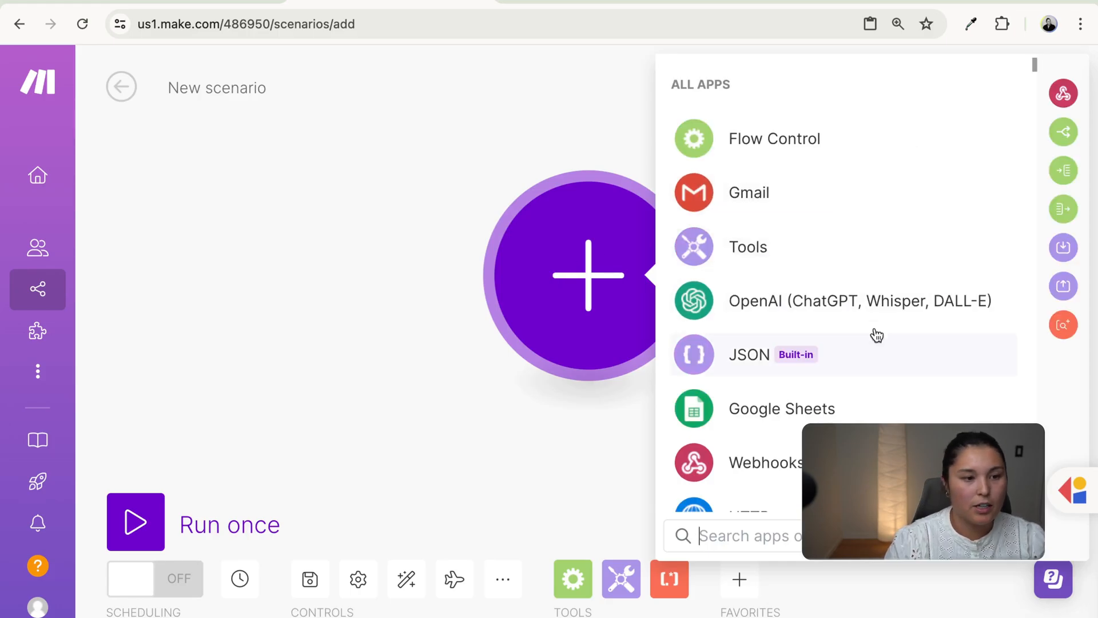
{"action": "scroll", "coordinate": [875, 335], "scroll_direction": "down", "scroll_amount": 1}
{"action": "left_click", "coordinate": [891, 386]}
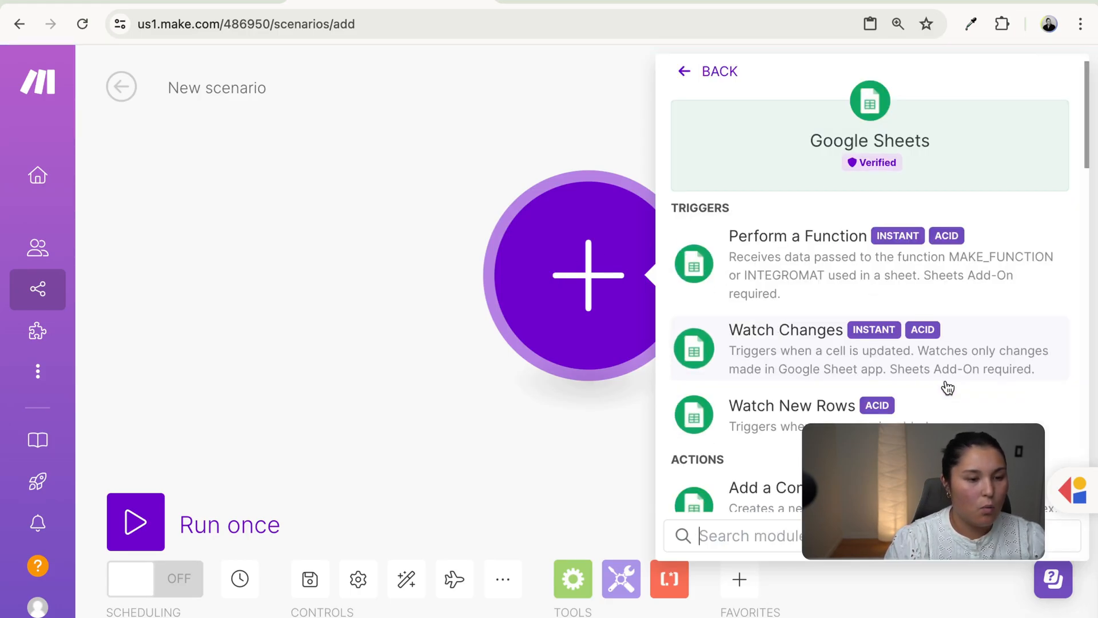
{"action": "scroll", "coordinate": [948, 389], "scroll_direction": "down", "scroll_amount": 4}
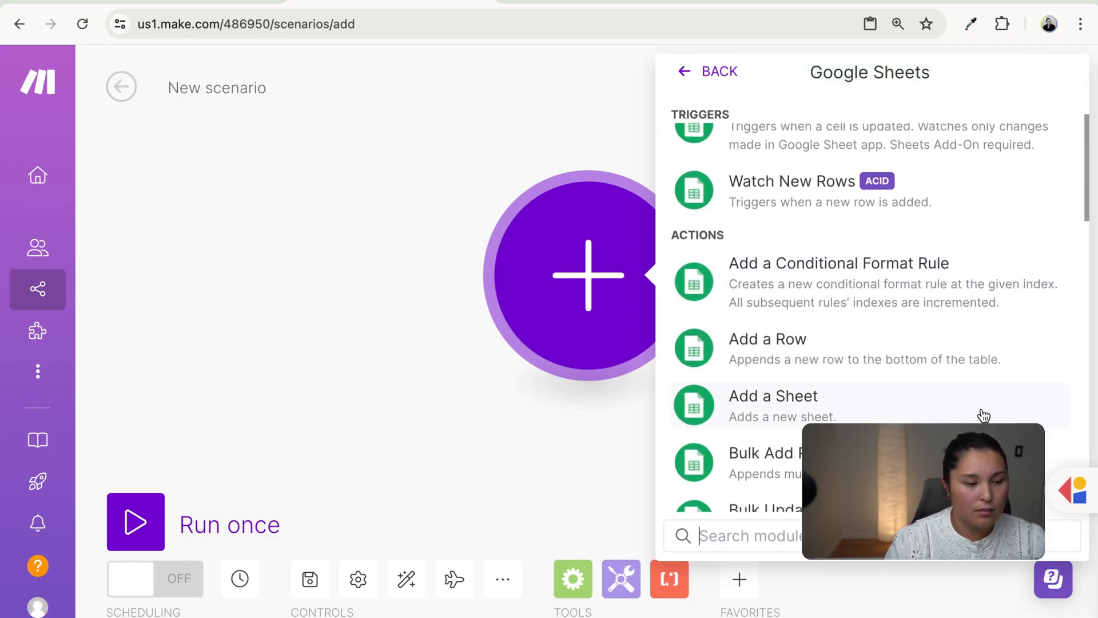
{"action": "scroll", "coordinate": [984, 416], "scroll_direction": "down", "scroll_amount": 4}
{"action": "scroll", "coordinate": [983, 416], "scroll_direction": "down", "scroll_amount": 10}
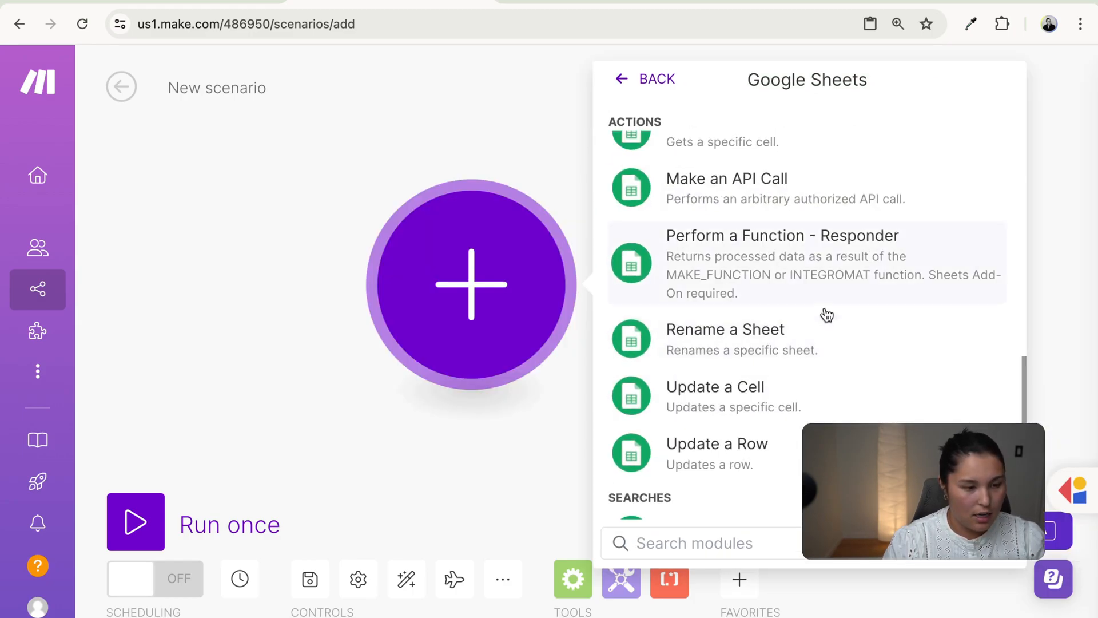
{"action": "scroll", "coordinate": [983, 416], "scroll_direction": "up", "scroll_amount": 10}
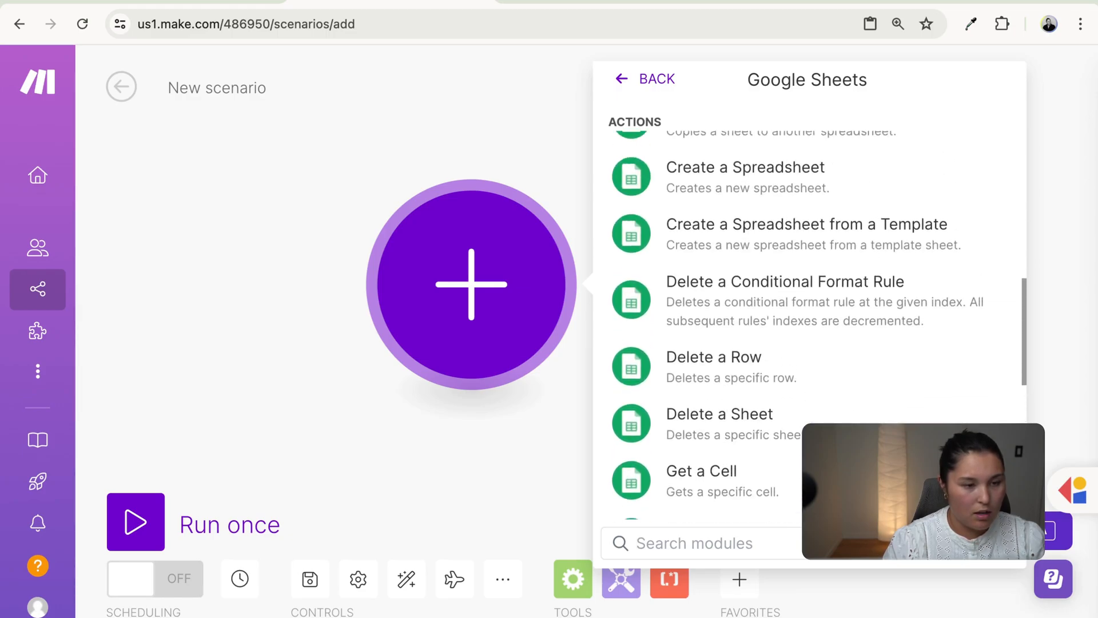
{"action": "scroll", "coordinate": [822, 418], "scroll_direction": "up", "scroll_amount": 3}
{"action": "scroll", "coordinate": [823, 418], "scroll_direction": "down", "scroll_amount": 5}
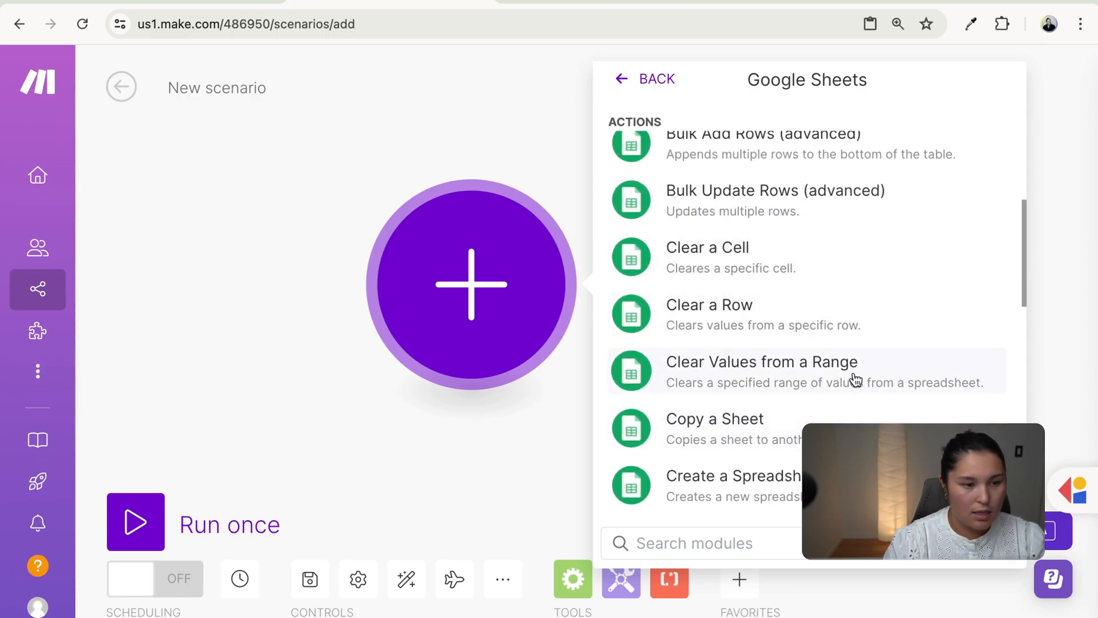
{"action": "left_click", "coordinate": [855, 379]}
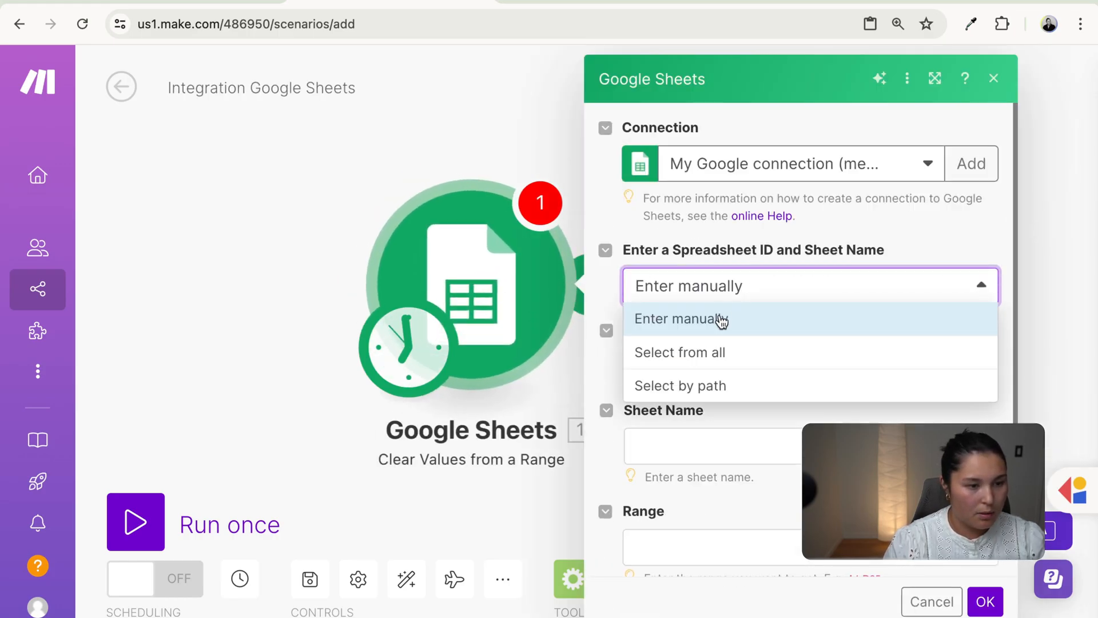
- Enter the Onigiri spreadsheet's ID manually, copied from its web address
{"action": "left_click", "coordinate": [727, 313]}
{"action": "left_click", "coordinate": [737, 364]}
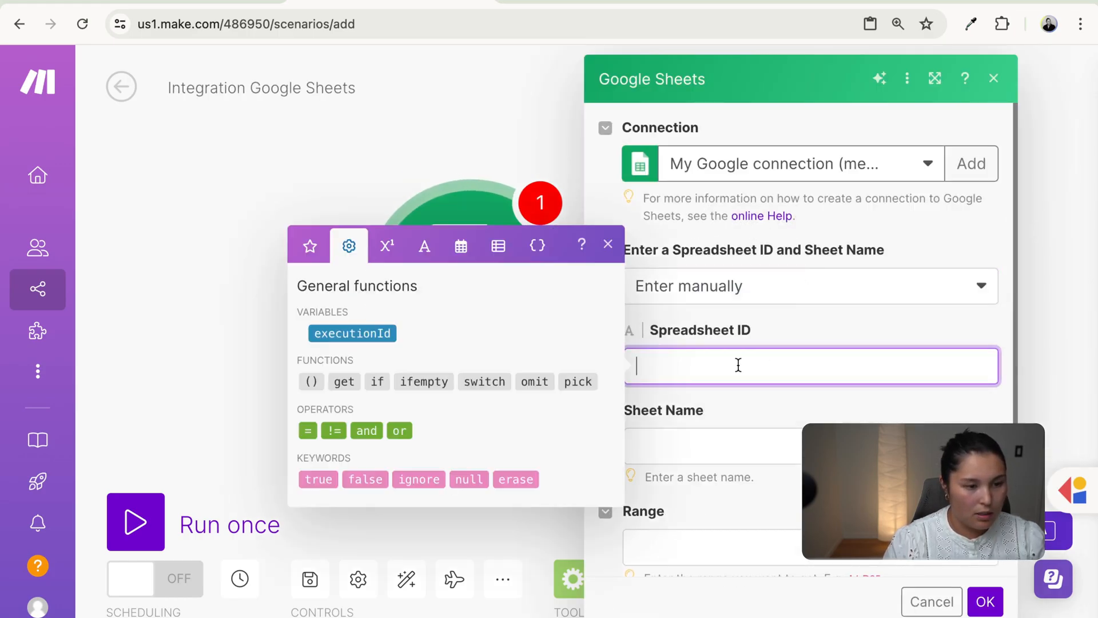
{"action": "left_click", "coordinate": [384, 2]}
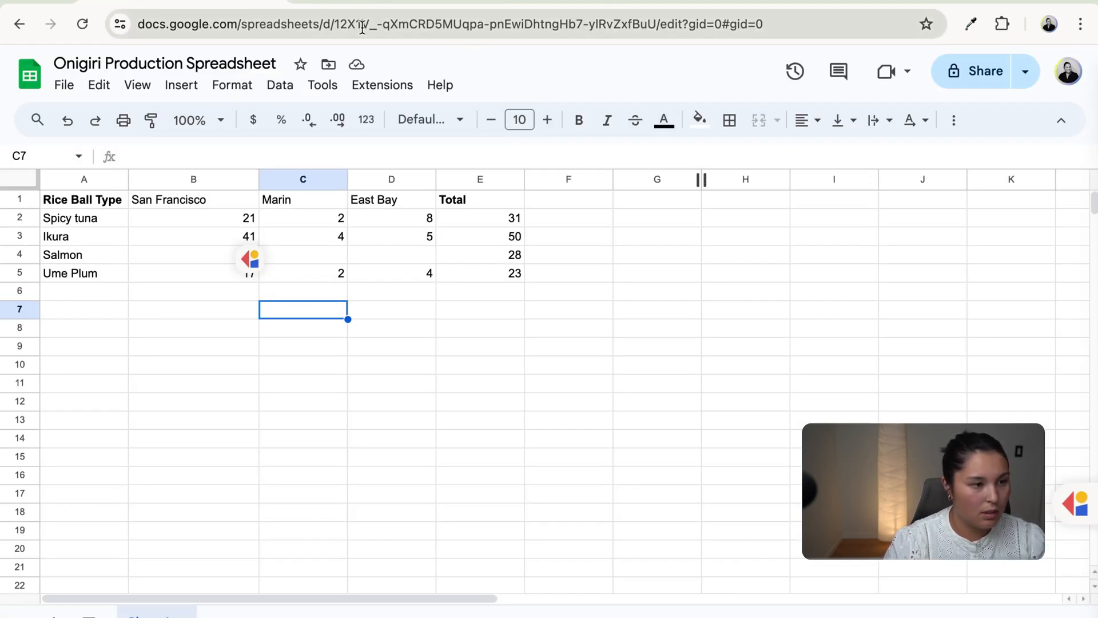
{"action": "left_click_drag", "start_coordinate": [335, 24], "coordinate": [658, 23]}
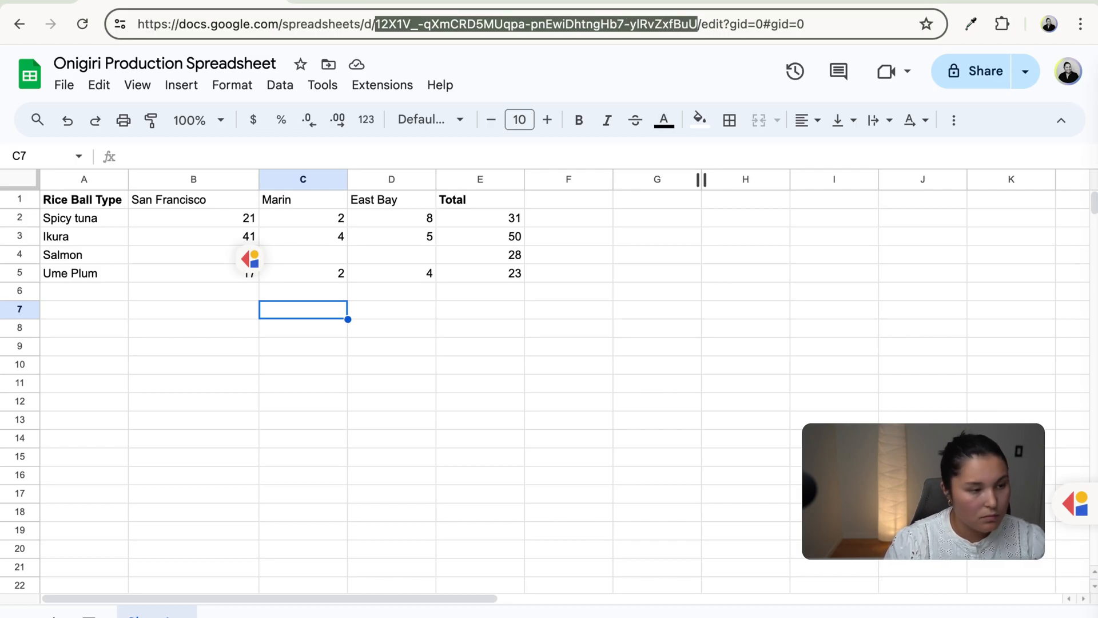
{"action": "left_click", "coordinate": [383, 3]}
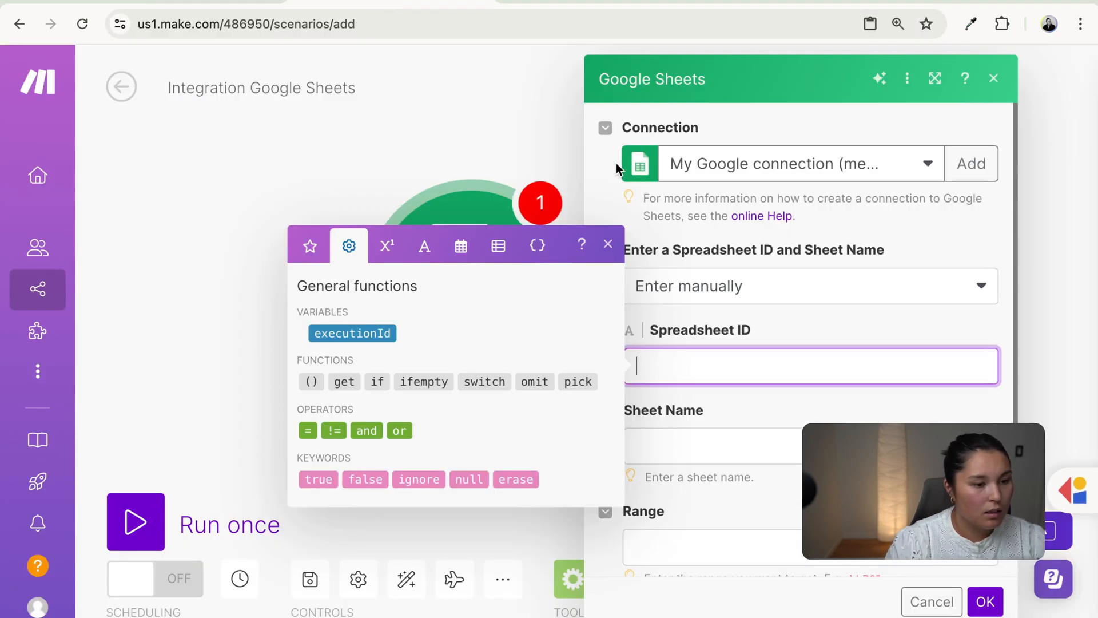
{"action": "type", "text": "/"}
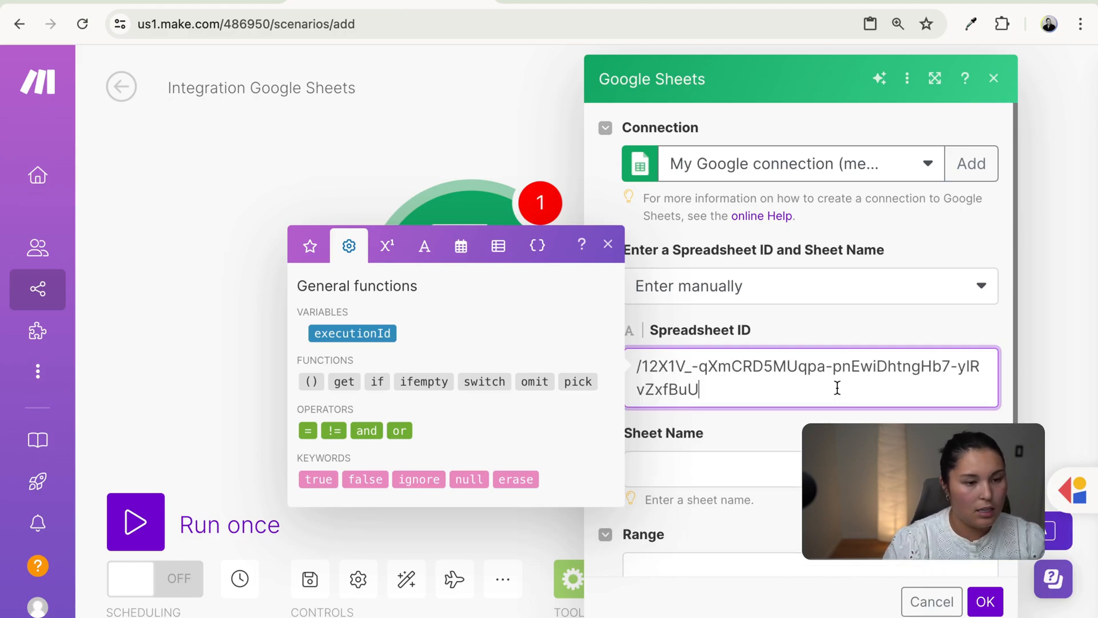
- Set Sheet Name to Sheet1 and Range to B2:D5, then confirm the module
{"action": "left_click", "coordinate": [771, 474]}
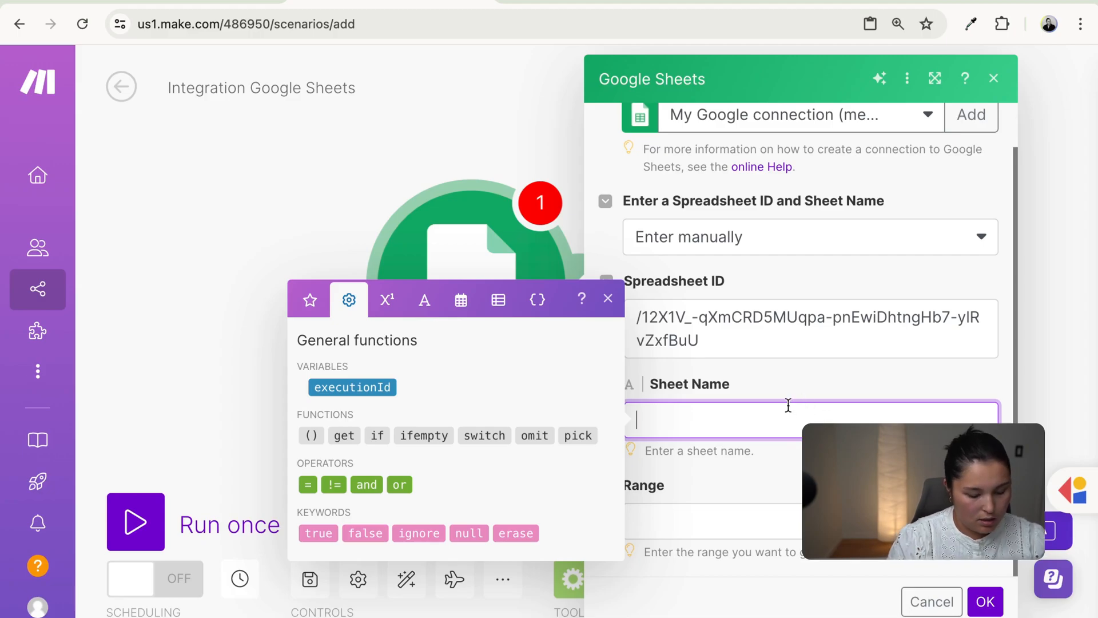
{"action": "type", "text": "Sheet1"}
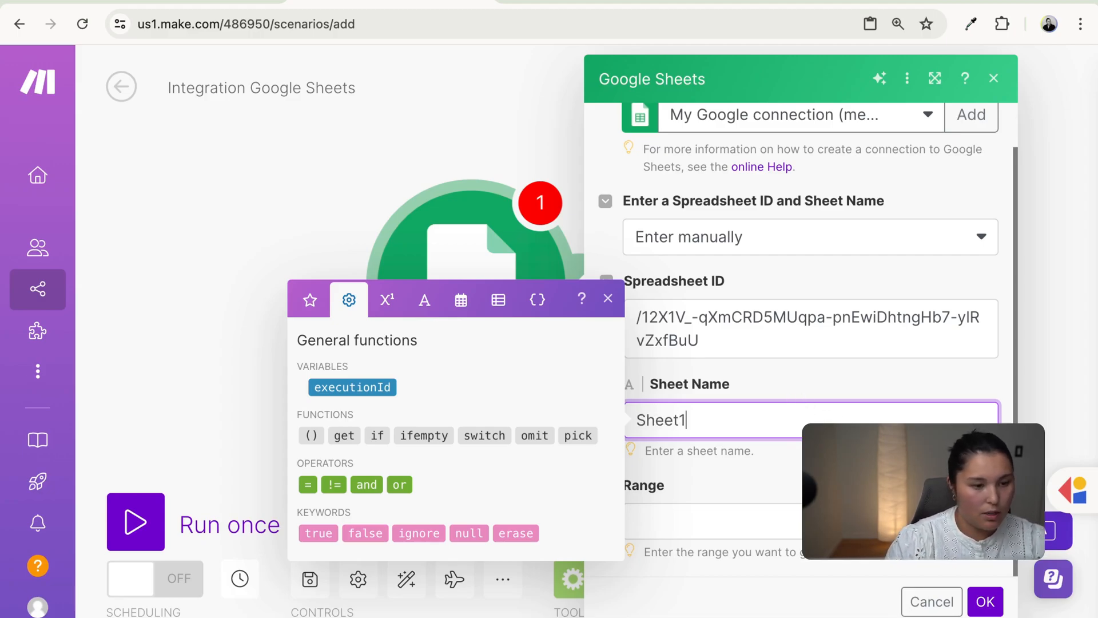
{"action": "key", "text": "Tab"}
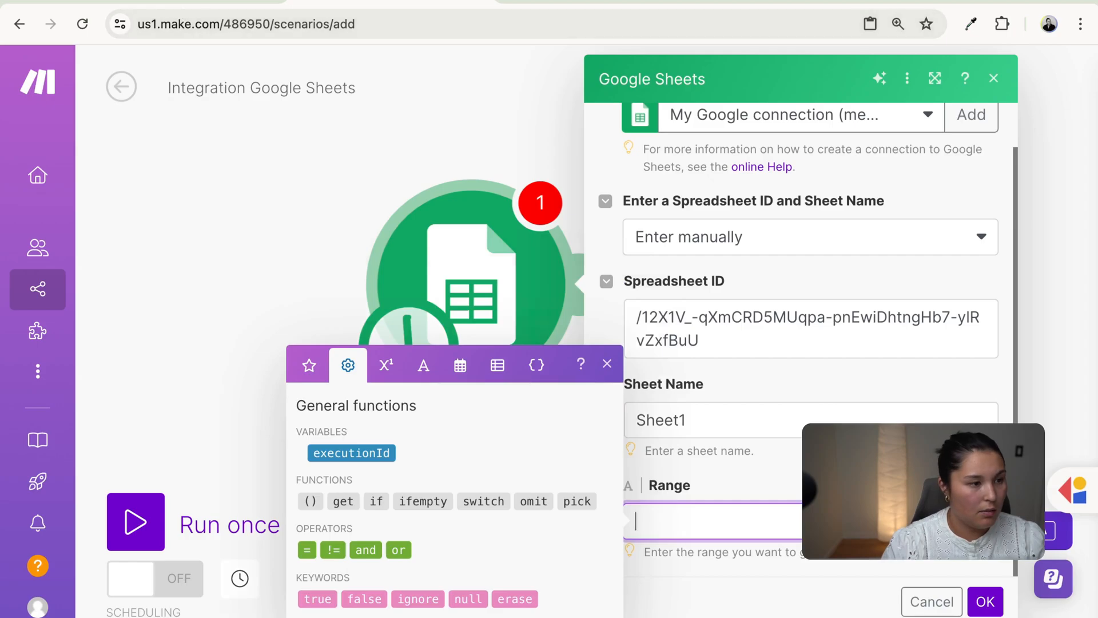
{"action": "left_click", "coordinate": [203, 2]}
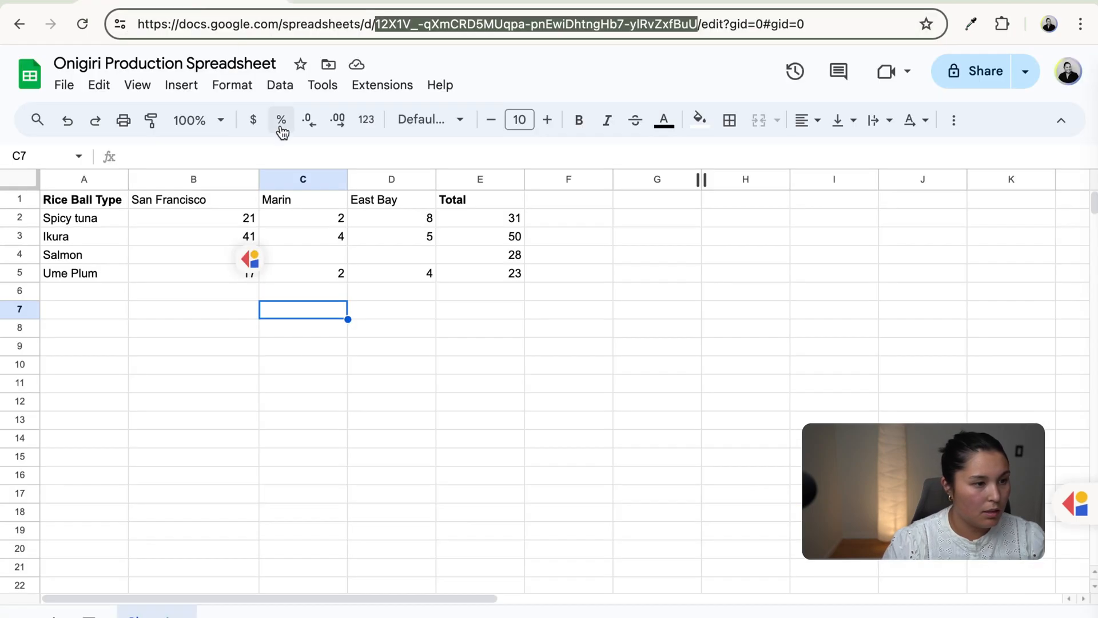
{"action": "left_click", "coordinate": [152, 220]}
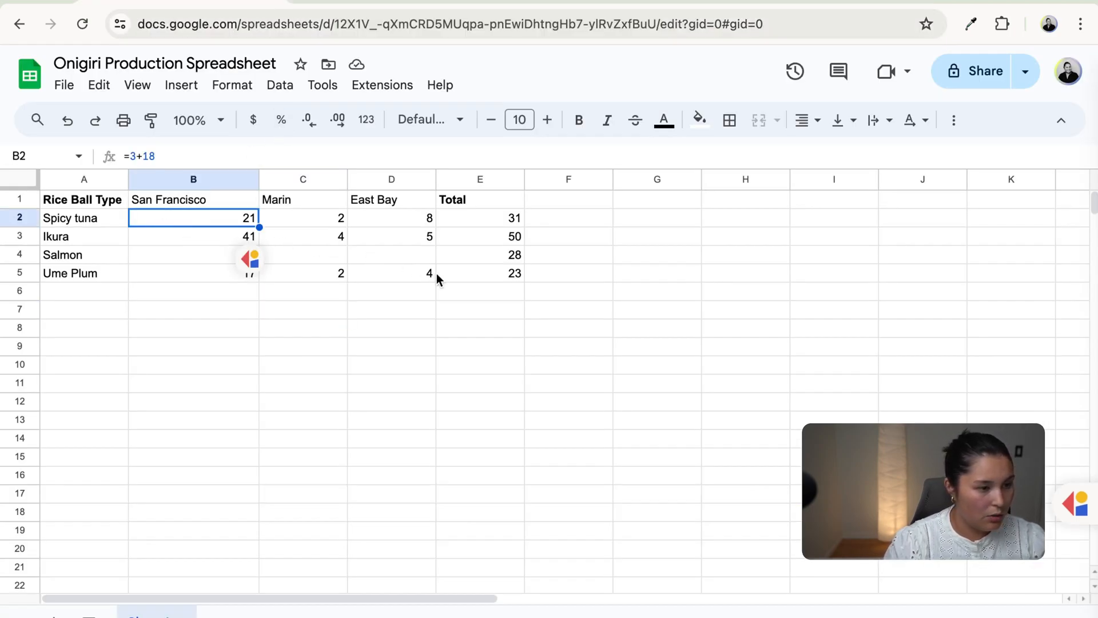
{"action": "left_click", "coordinate": [417, 276], "text": "shift"}
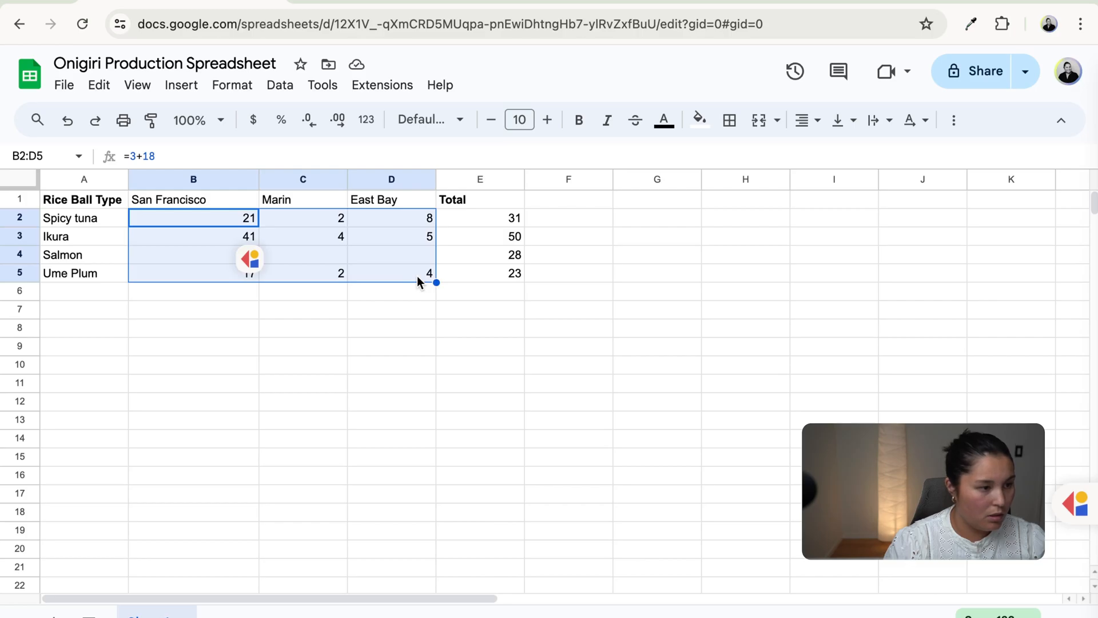
{"action": "key", "text": "ctrl+Tab"}
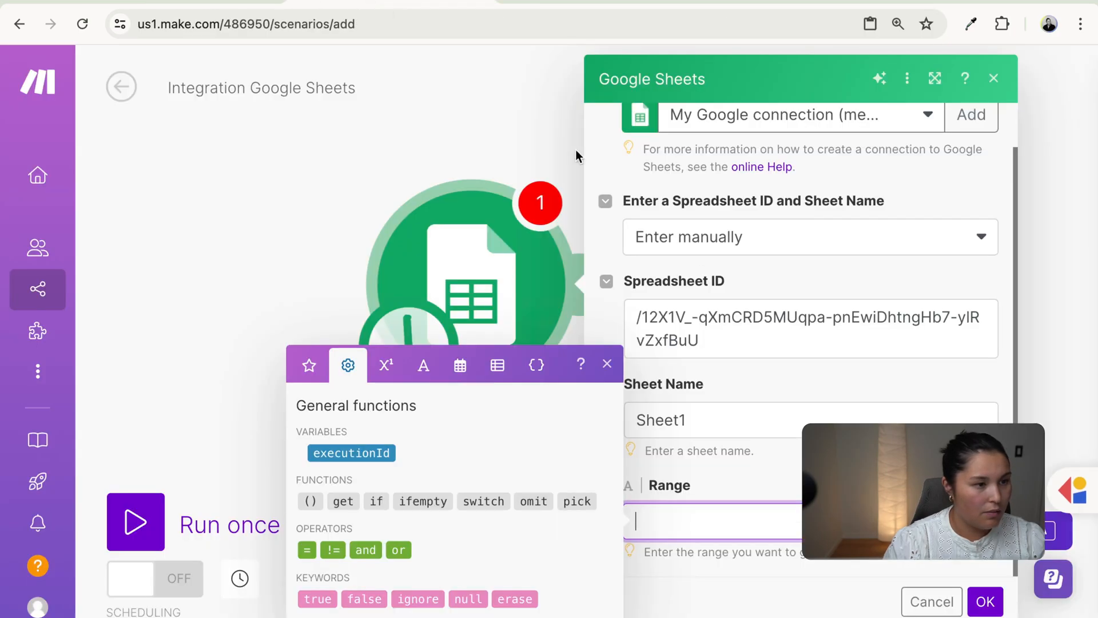
{"action": "type", "text": "B2"}
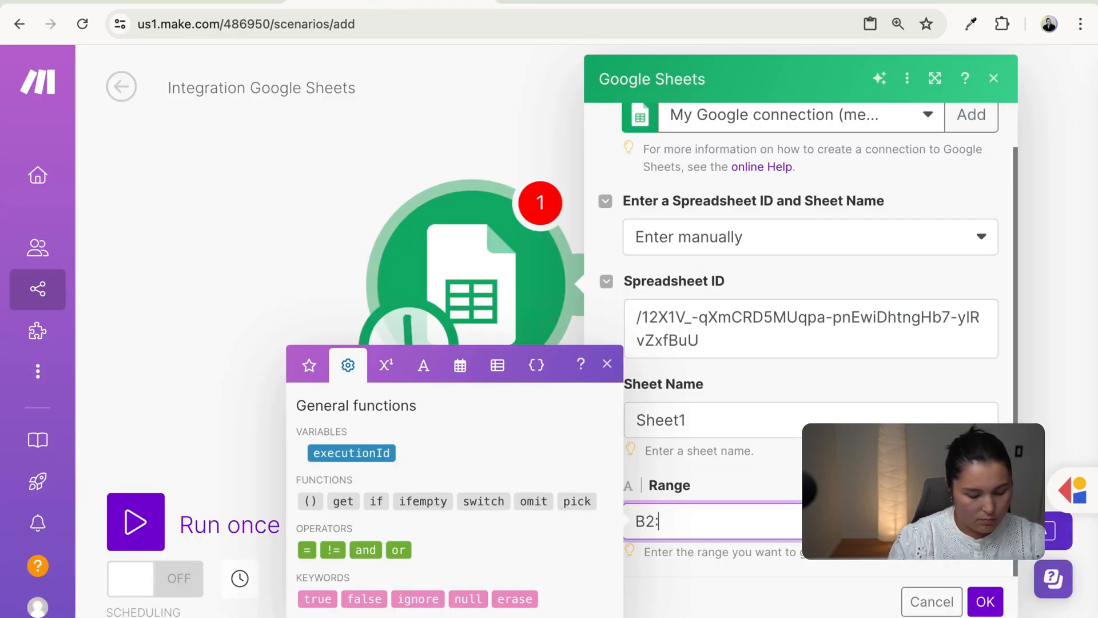
{"action": "type", "text": ":D5"}
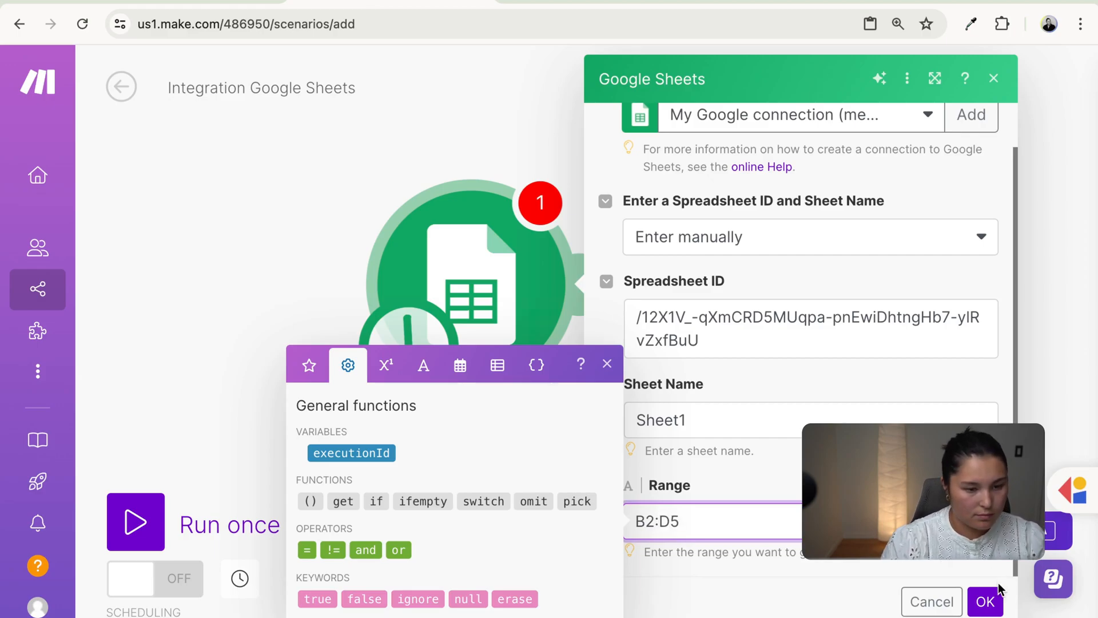
{"action": "left_click", "coordinate": [985, 601]}
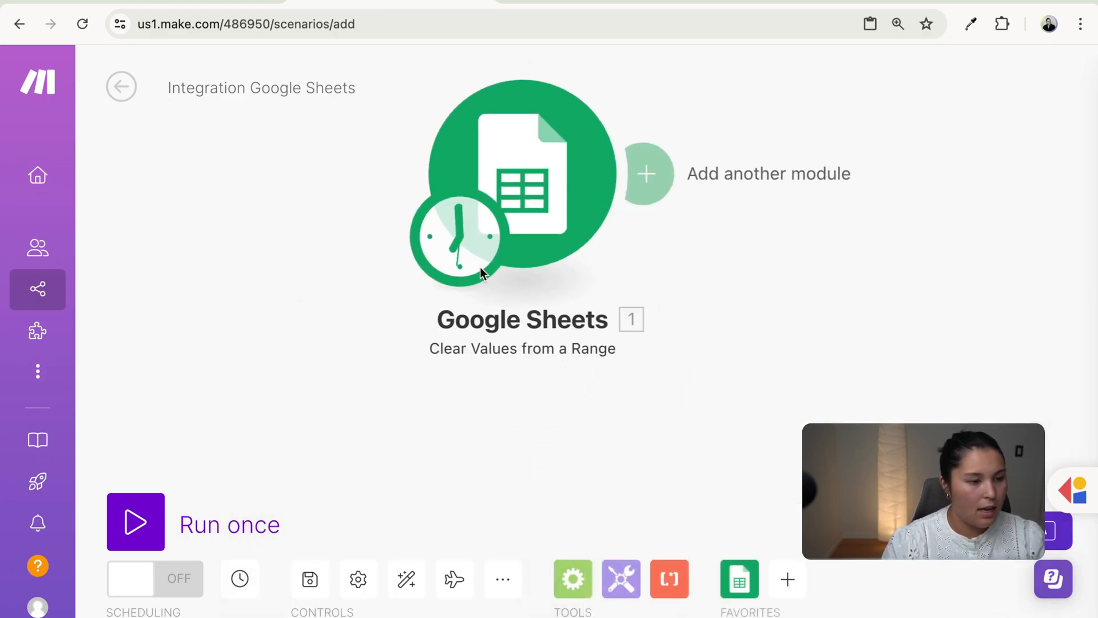
- Schedule the scenario for Days of the week, Thursday at 18:59, and save it
{"action": "left_click", "coordinate": [457, 235]}
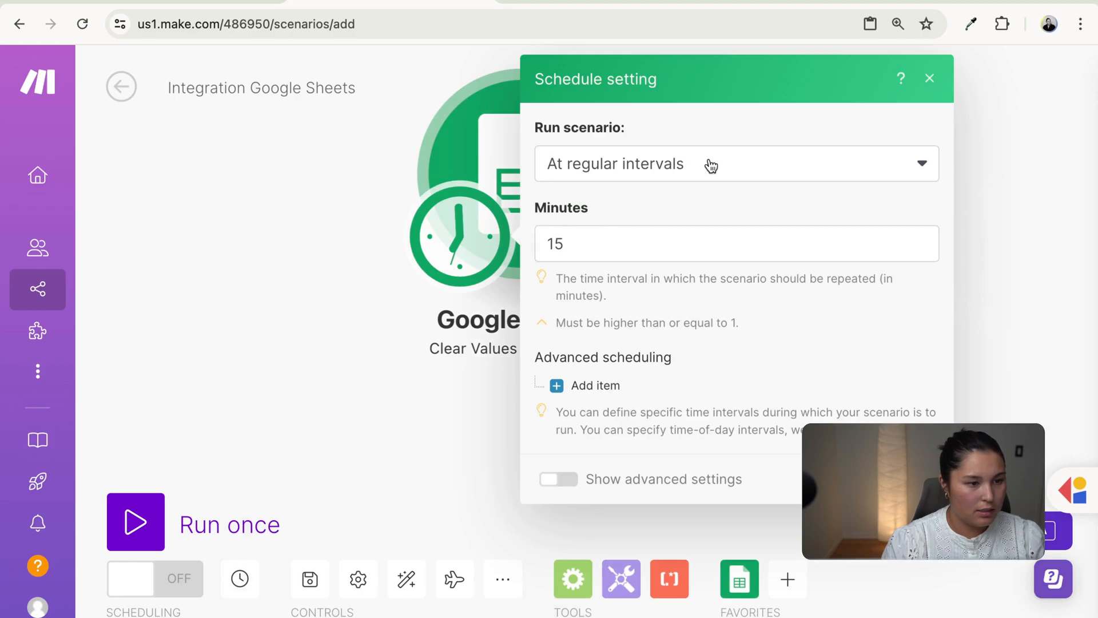
{"action": "left_click", "coordinate": [681, 176]}
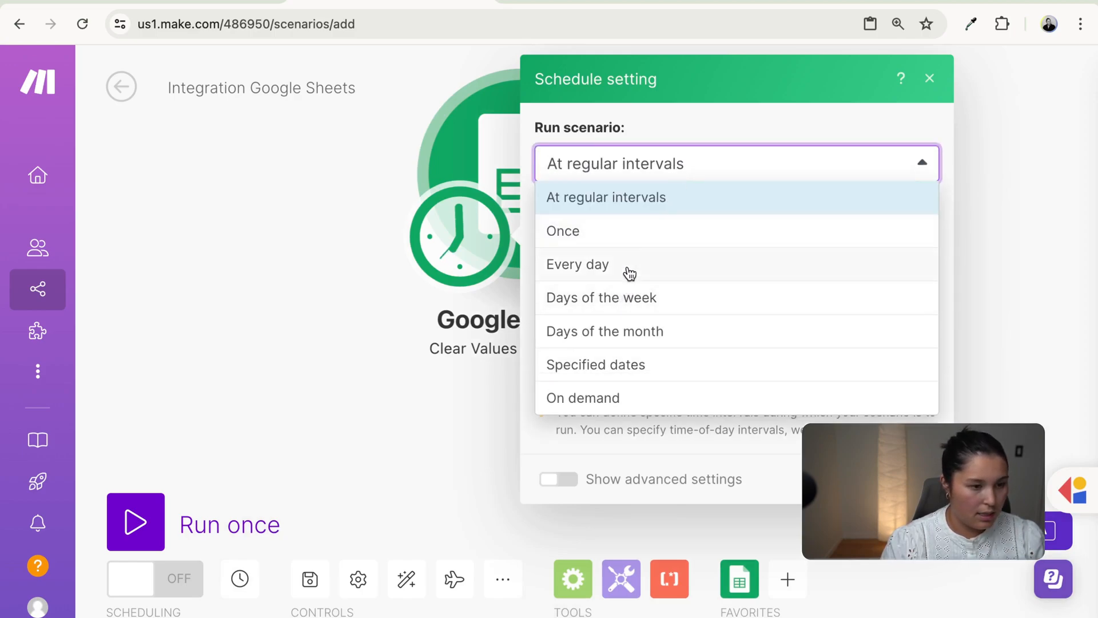
{"action": "left_click", "coordinate": [656, 309]}
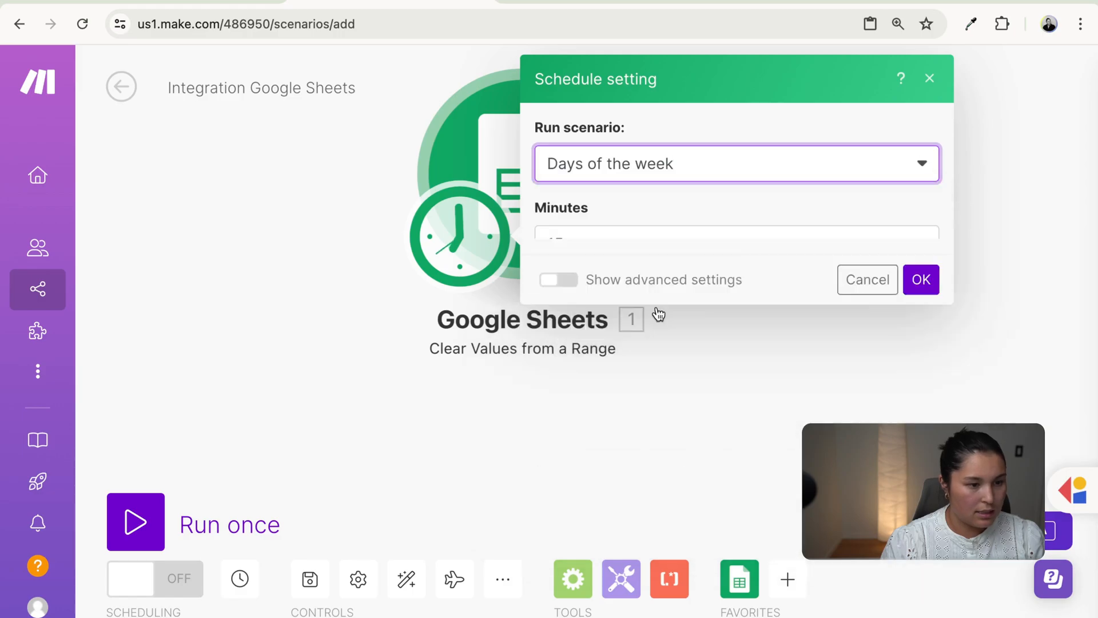
{"action": "left_click", "coordinate": [636, 387]}
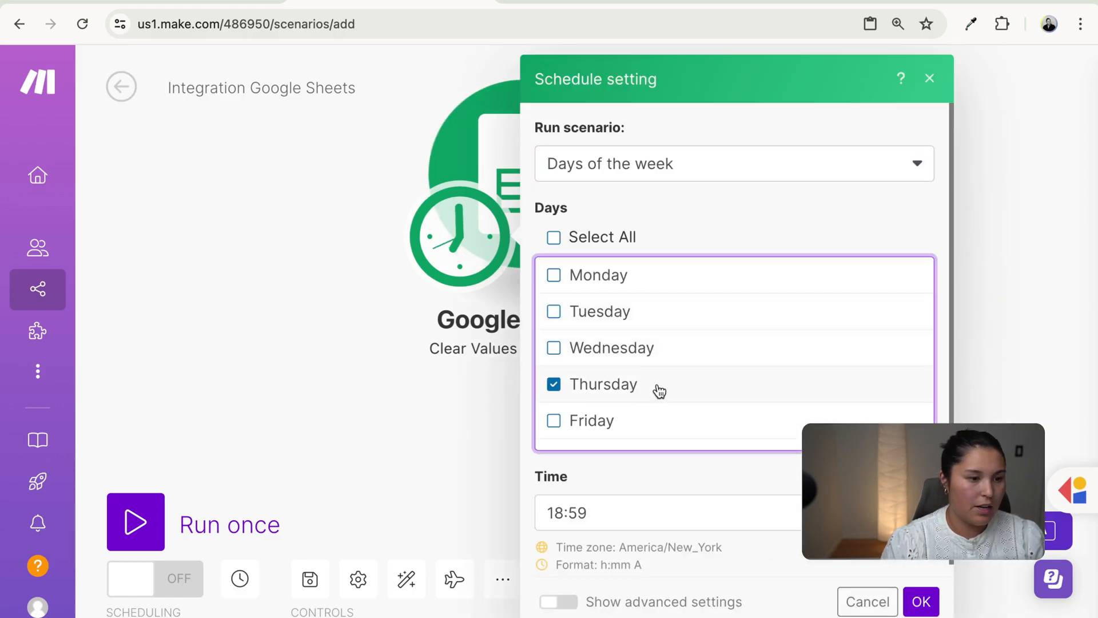
{"action": "scroll", "coordinate": [753, 495], "scroll_direction": "down", "scroll_amount": 1}
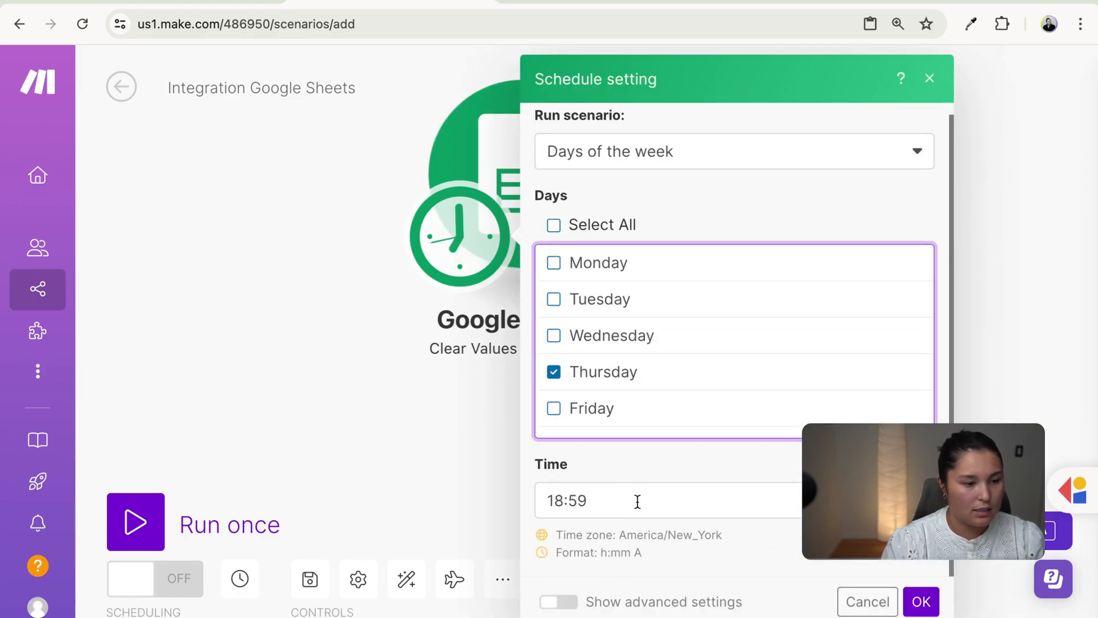
{"action": "left_click", "coordinate": [921, 602]}
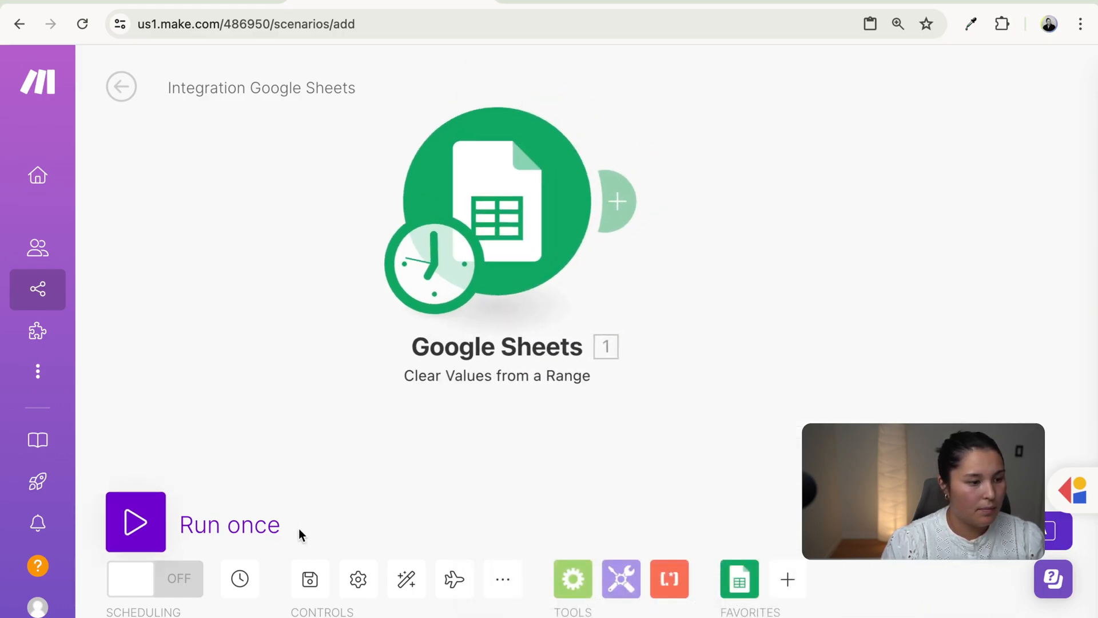
{"action": "left_click", "coordinate": [309, 579]}
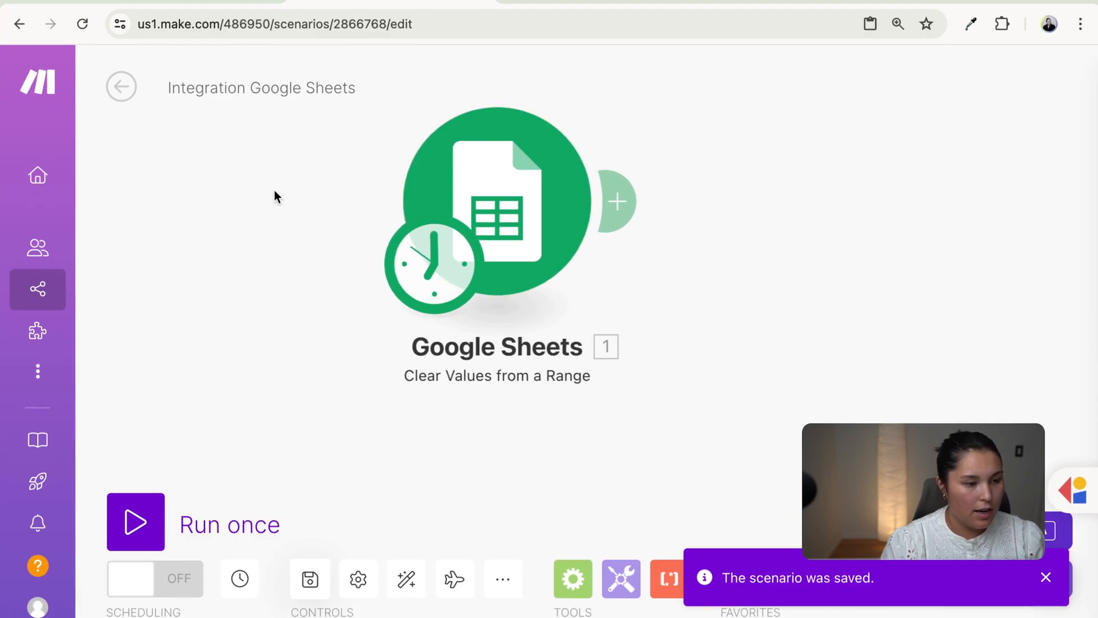
{"action": "left_click", "coordinate": [183, 1]}
- Delete the counts in B2:D5 so every Total reads 0, then select B8
{"action": "left_click", "coordinate": [370, 273]}
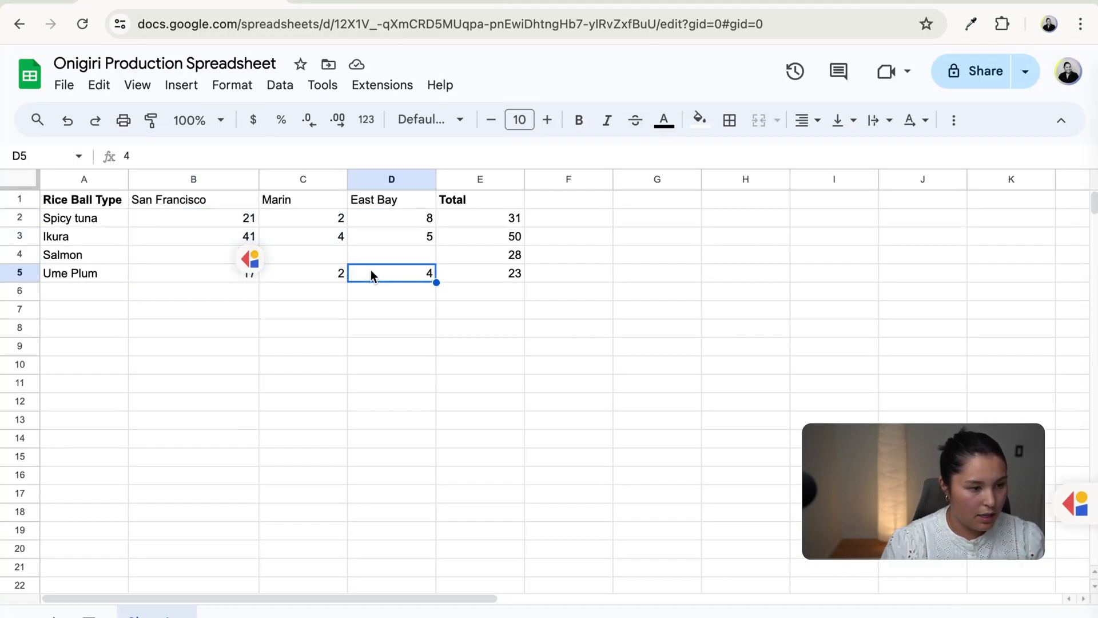
{"action": "left_click", "coordinate": [214, 217], "text": "shift"}
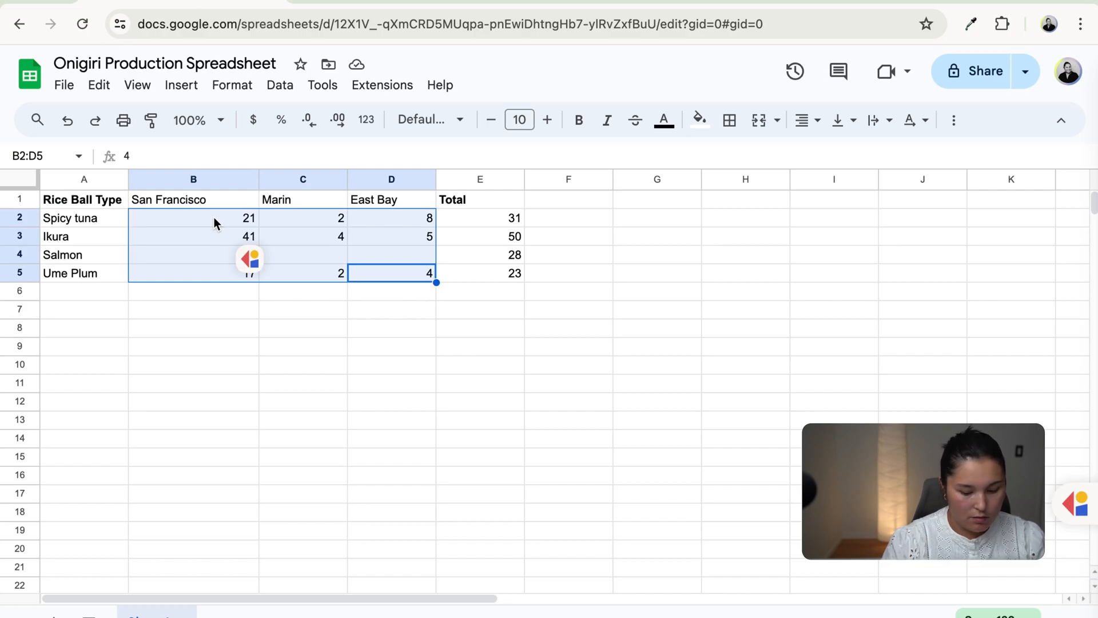
{"action": "key", "text": "Delete"}
{"action": "left_click", "coordinate": [208, 327]}
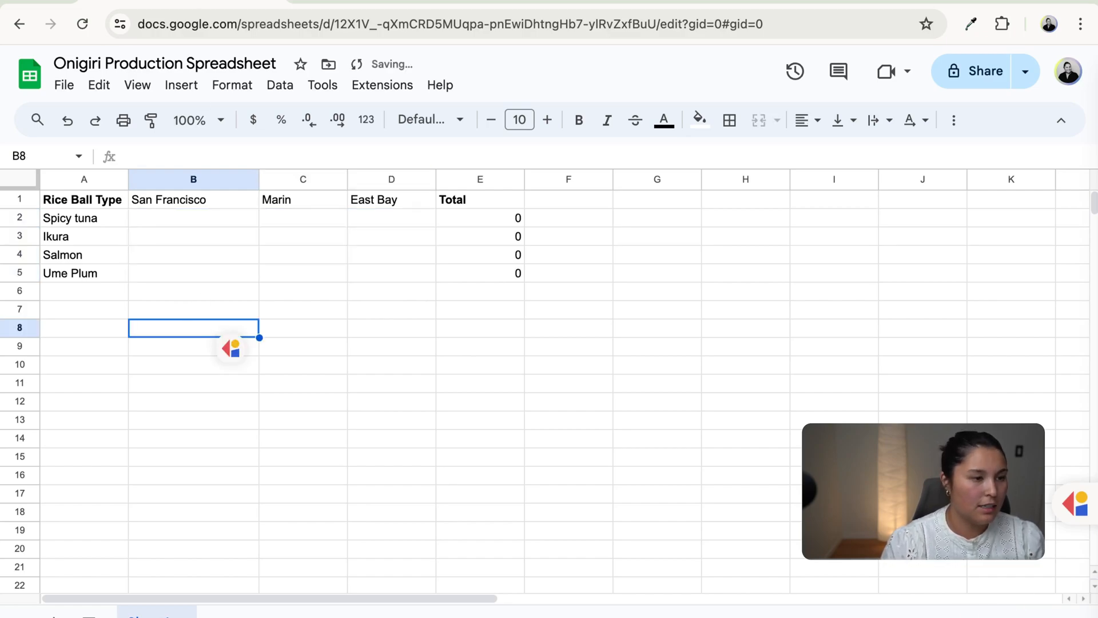